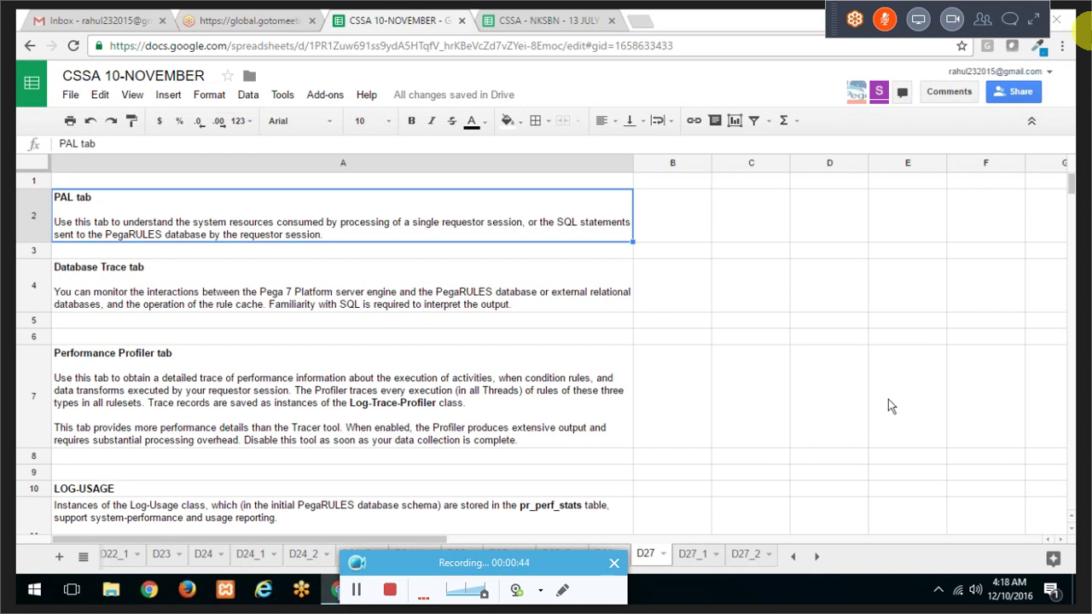
# Step: Adjust screen brightness and step from the Database Trace note in A4 to the Performance Profiler note
pyautogui.press('XF86MonBrightnessUp')
pyautogui.press('XF86MonBrightnessDown')
pyautogui.click(535, 300)
pyautogui.press('Down')
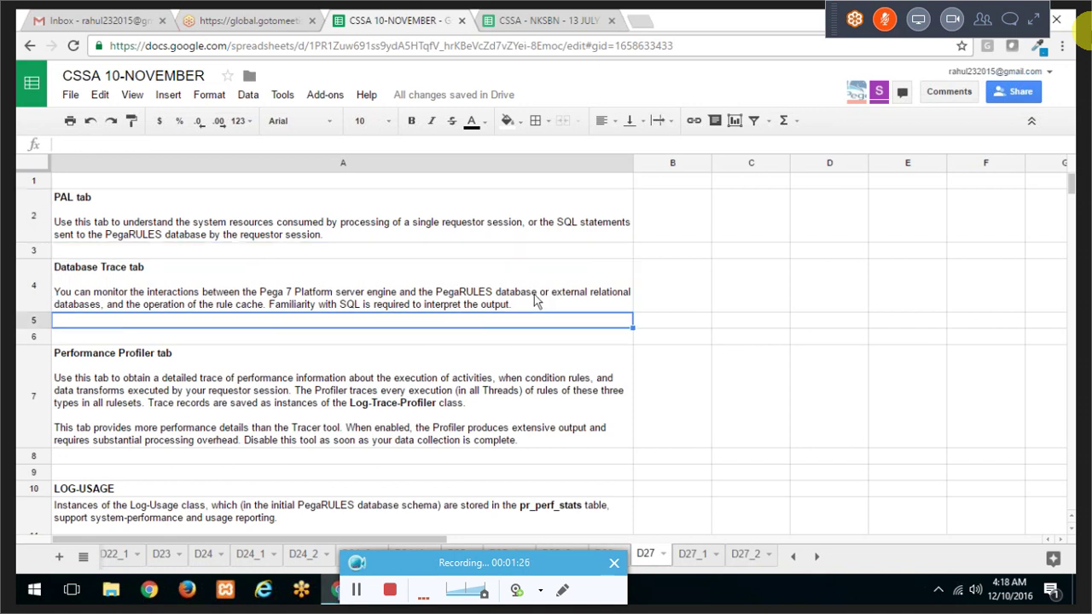
pyautogui.press('Down')
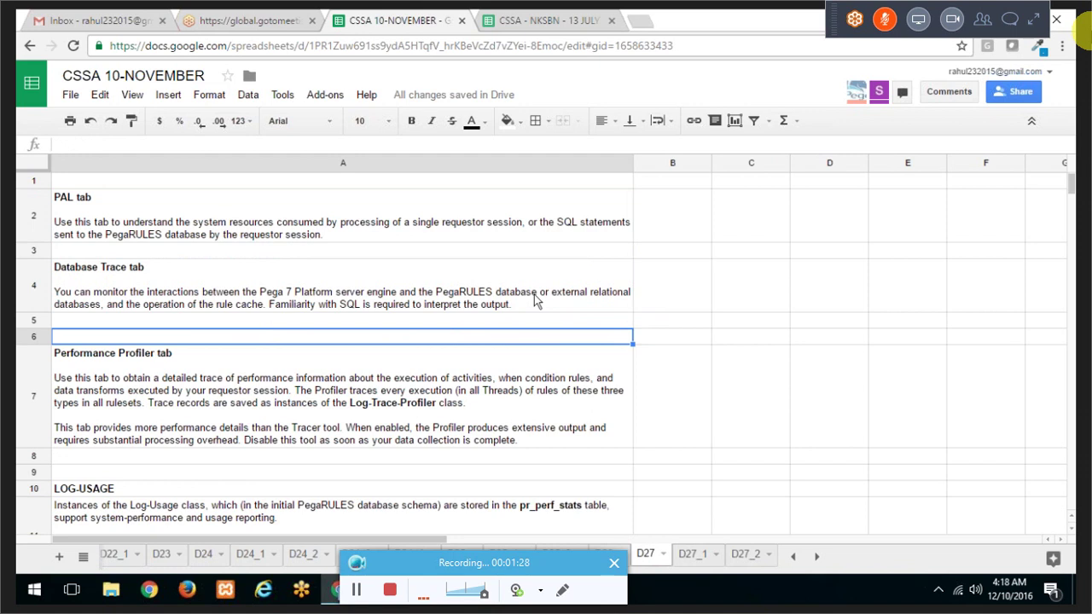
pyautogui.press('Down')
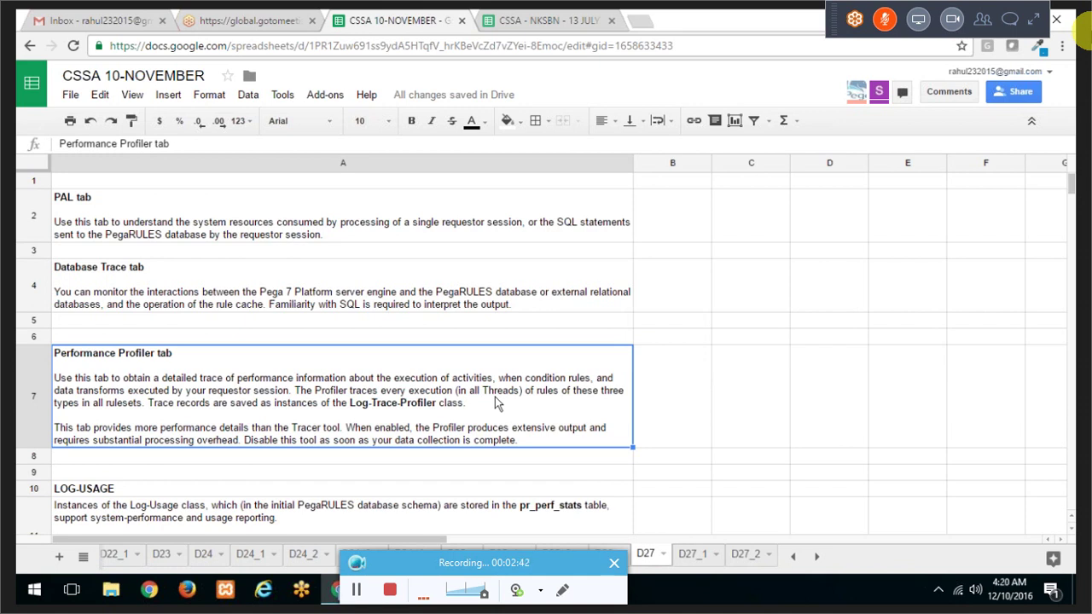
# Step: Select the LOG-USAGE description in A11, check its cell actions, and move to B11
pyautogui.scroll(-5, 494, 397)
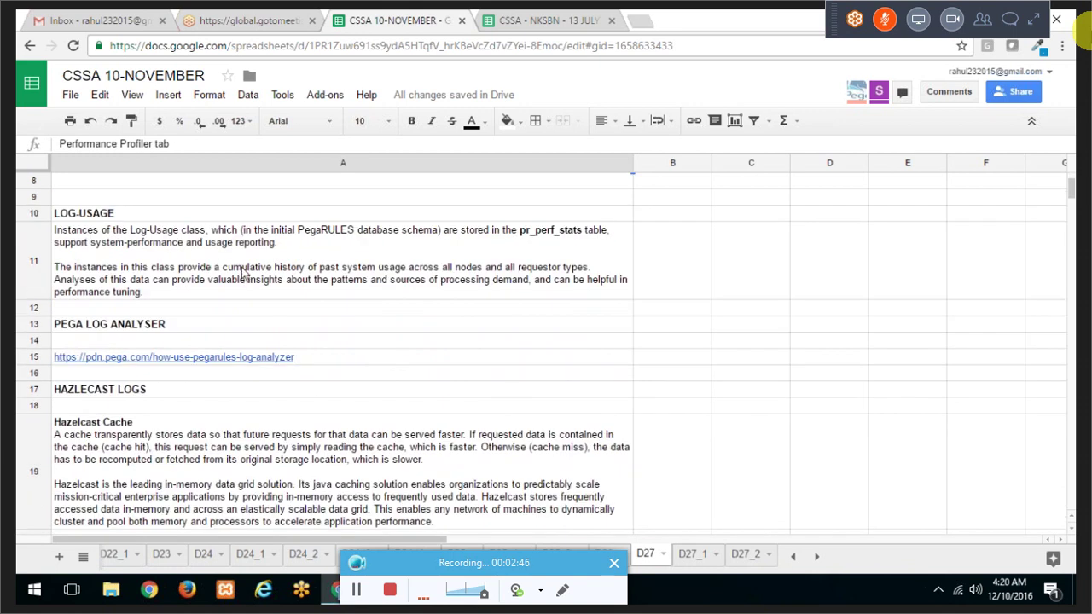
pyautogui.click(243, 272)
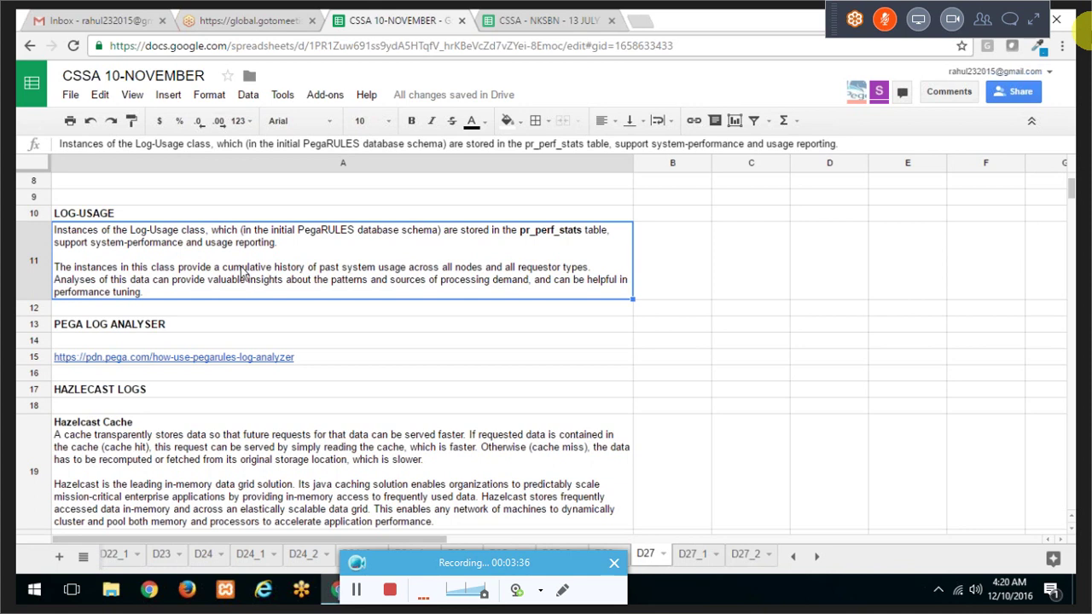
pyautogui.rightClick(194, 274)
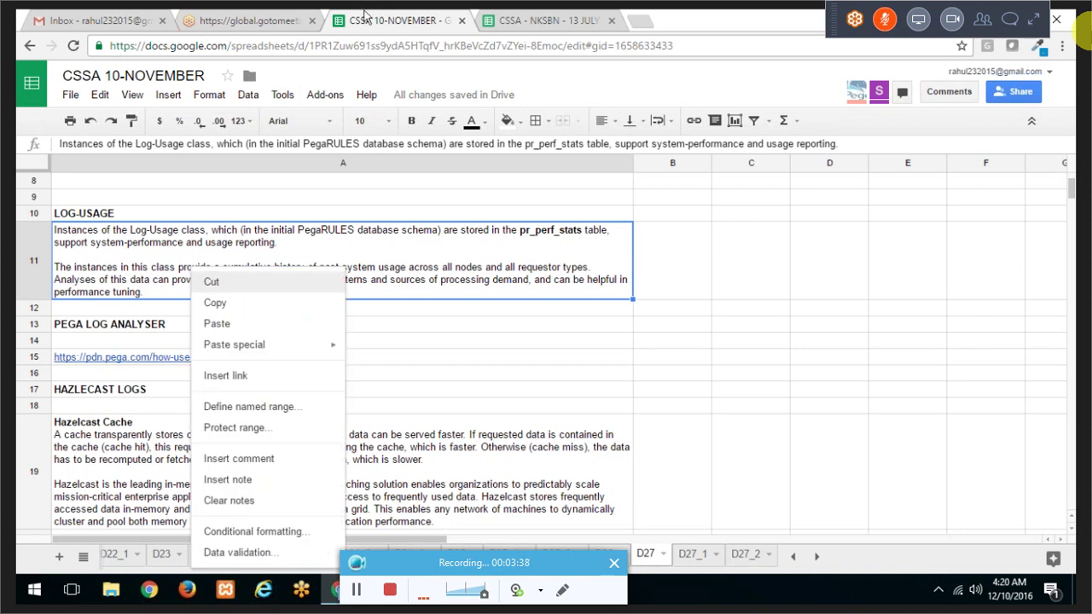
pyautogui.click(688, 255)
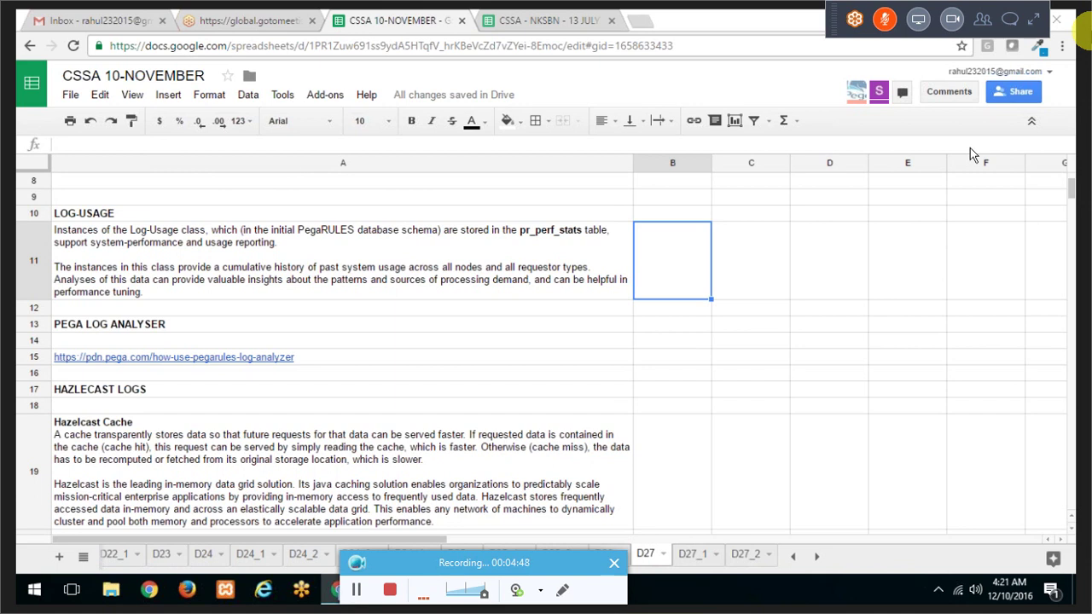
# Step: Open PegaRULES-2016-Oct-21.log from the prweb folder in Notepad
pyautogui.hotkey('alt', 'Tab')
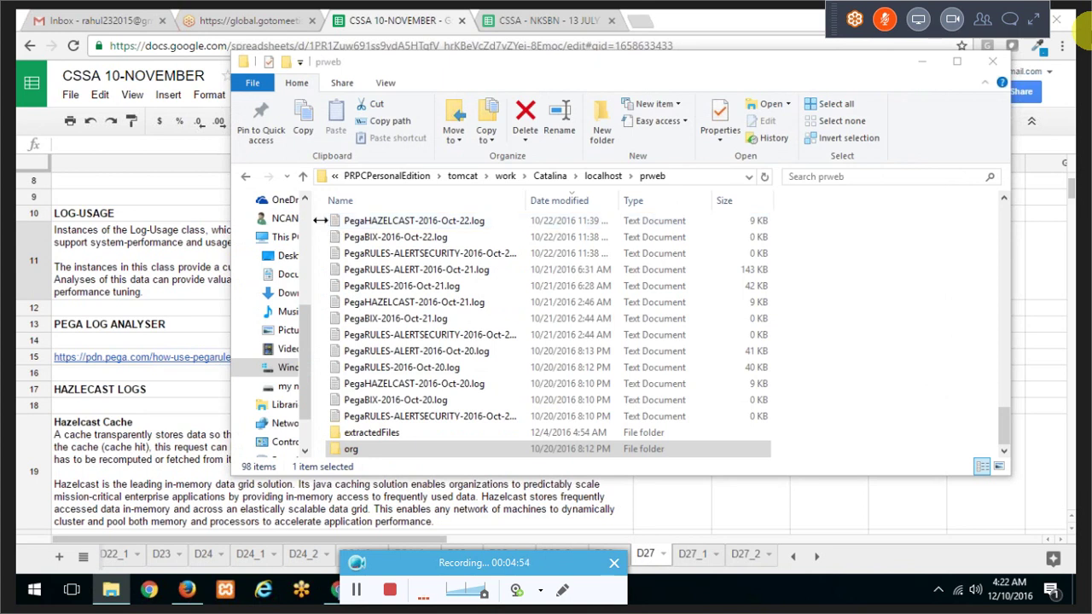
pyautogui.moveTo(321, 220); pyautogui.dragTo(267, 220)
pyautogui.click(399, 222)
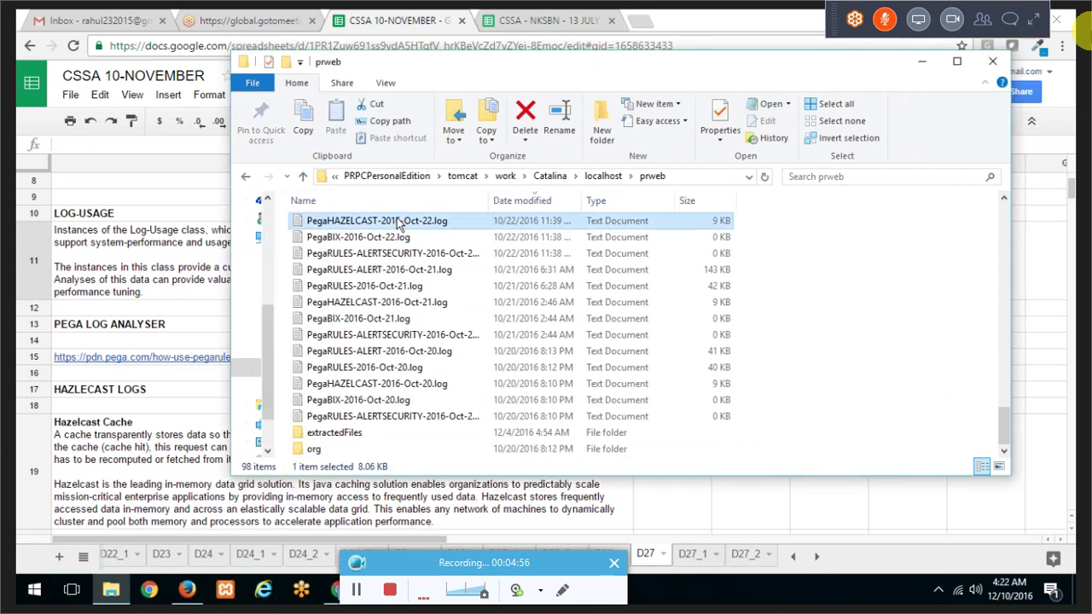
pyautogui.press('Down')
pyautogui.press('Down')
pyautogui.press('Down')
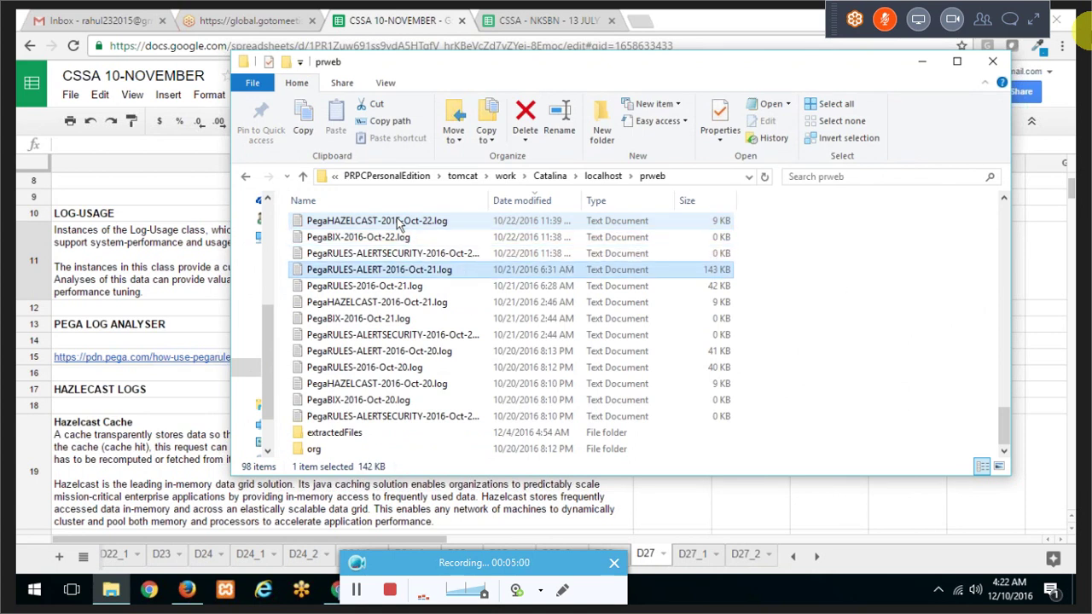
pyautogui.press('Down')
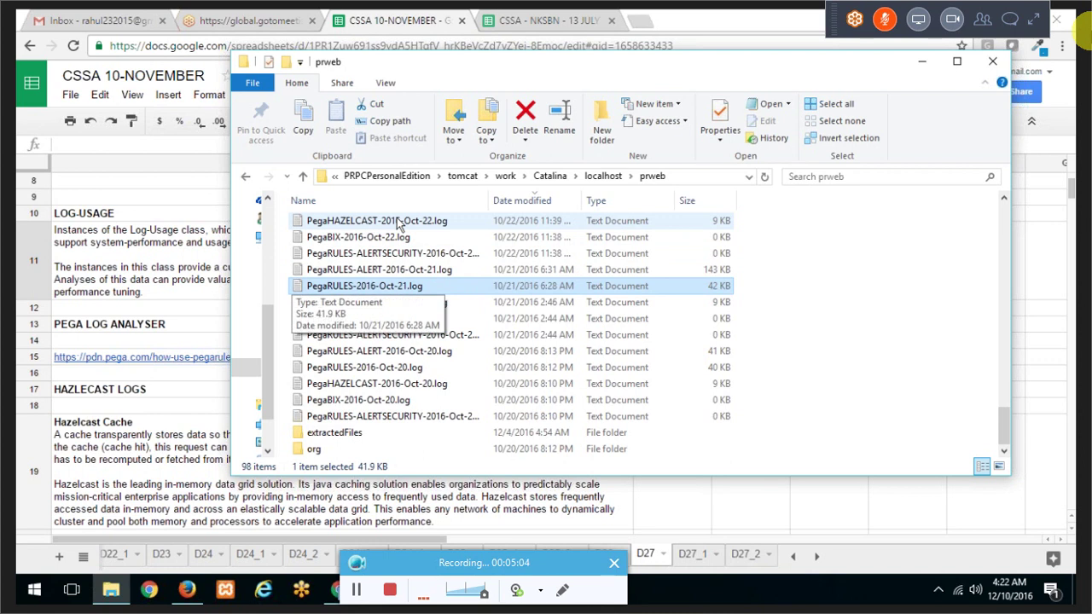
pyautogui.doubleClick(443, 287)
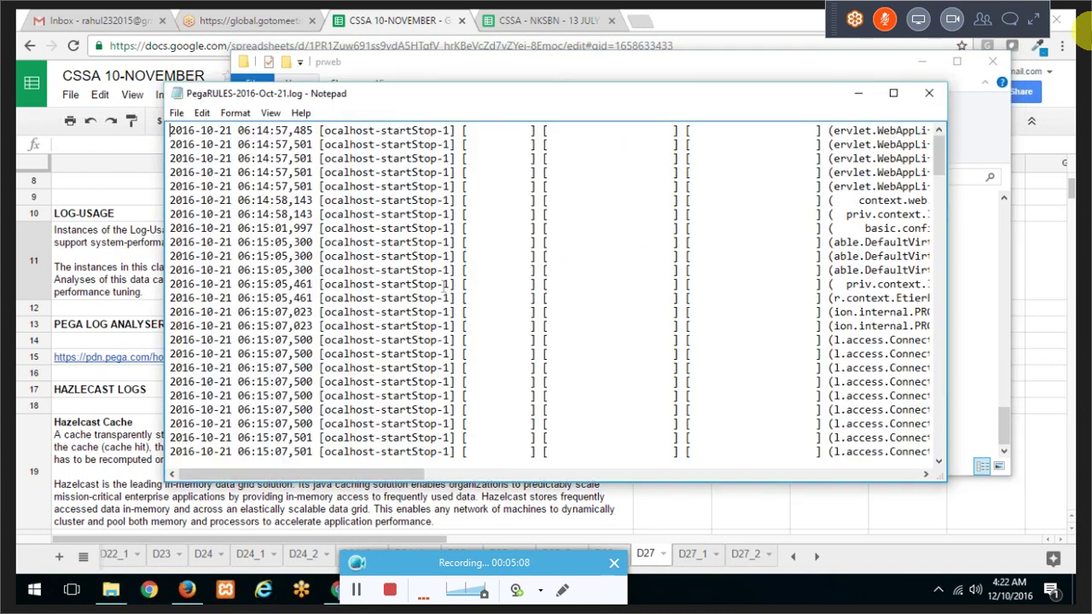
# Step: Reposition the log window, select lines 06:15:33,661 through 06:16:25,096, and maximize it
pyautogui.moveTo(380, 103); pyautogui.dragTo(185, 177)
pyautogui.moveTo(652, 174); pyautogui.dragTo(675, 168)
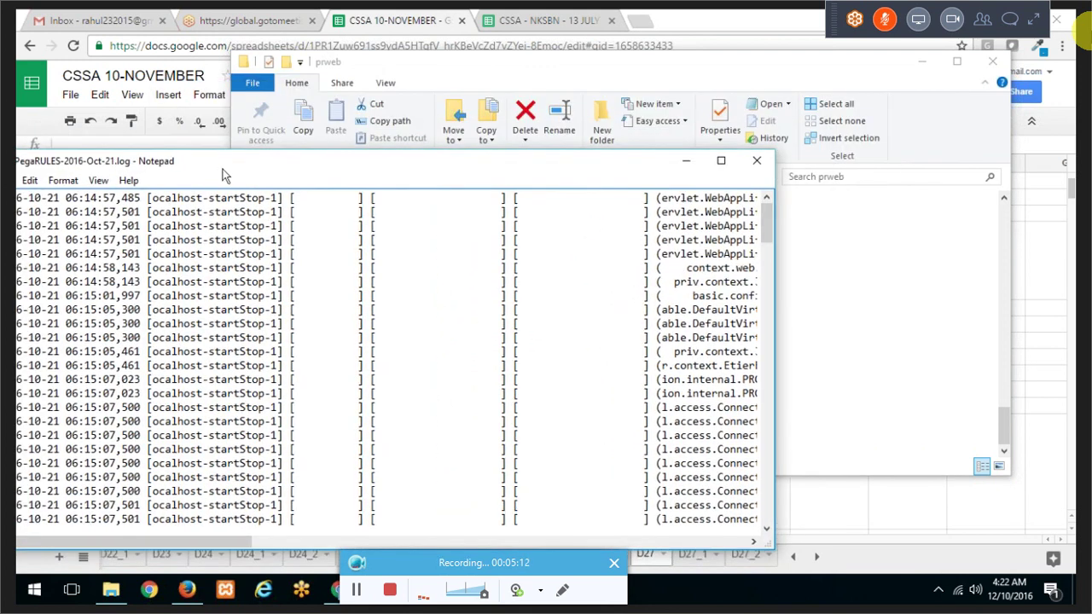
pyautogui.moveTo(339, 166); pyautogui.dragTo(530, 160)
pyautogui.scroll(-5, 370, 353)
pyautogui.scroll(-5, 372, 352)
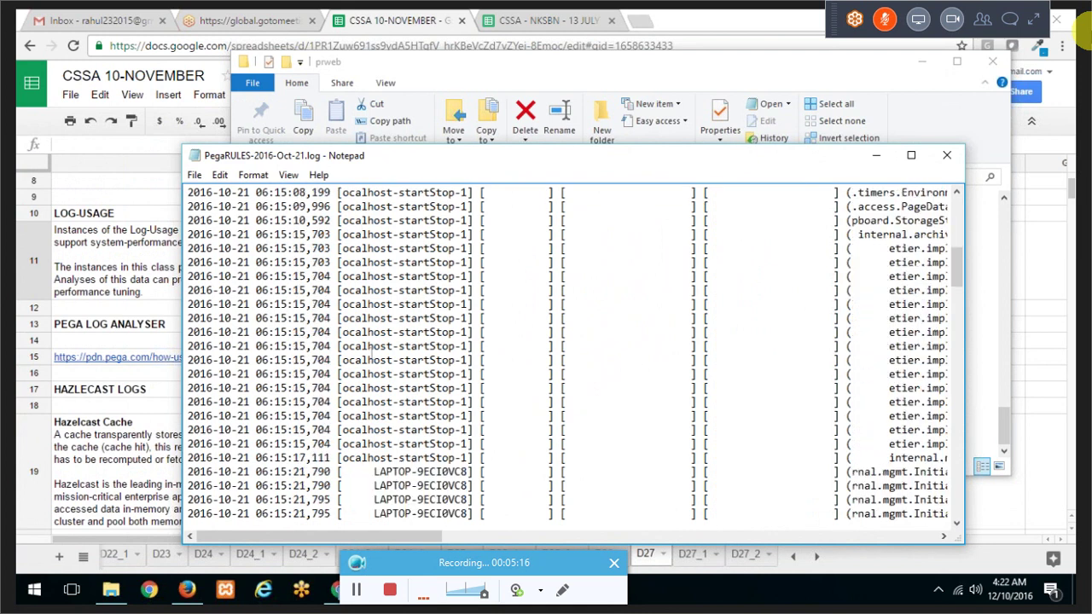
pyautogui.scroll(-2, 366, 360)
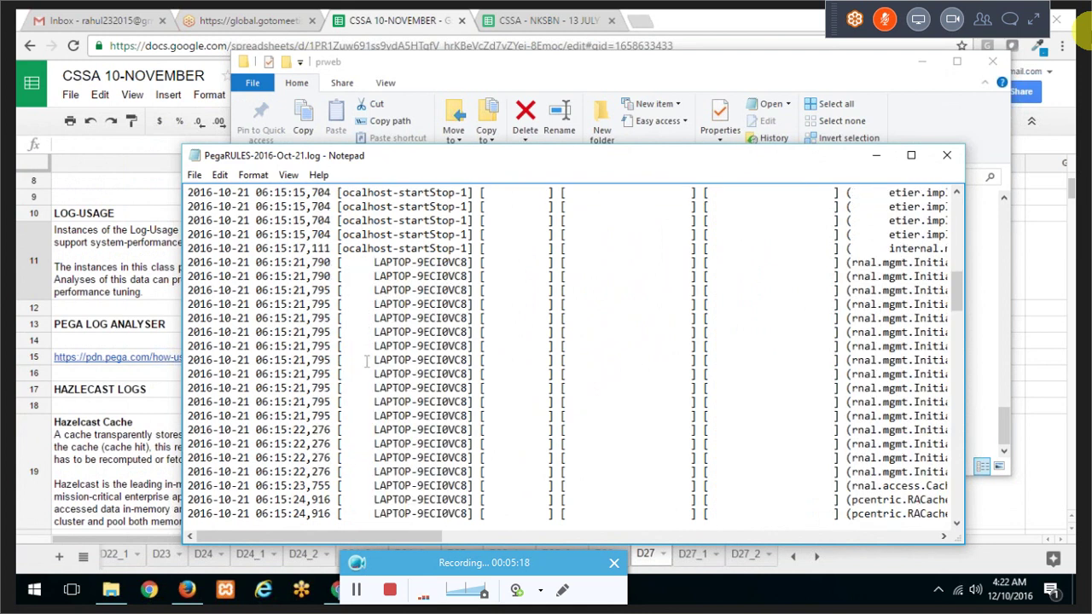
pyautogui.scroll(-8, 367, 361)
pyautogui.scroll(-2, 367, 360)
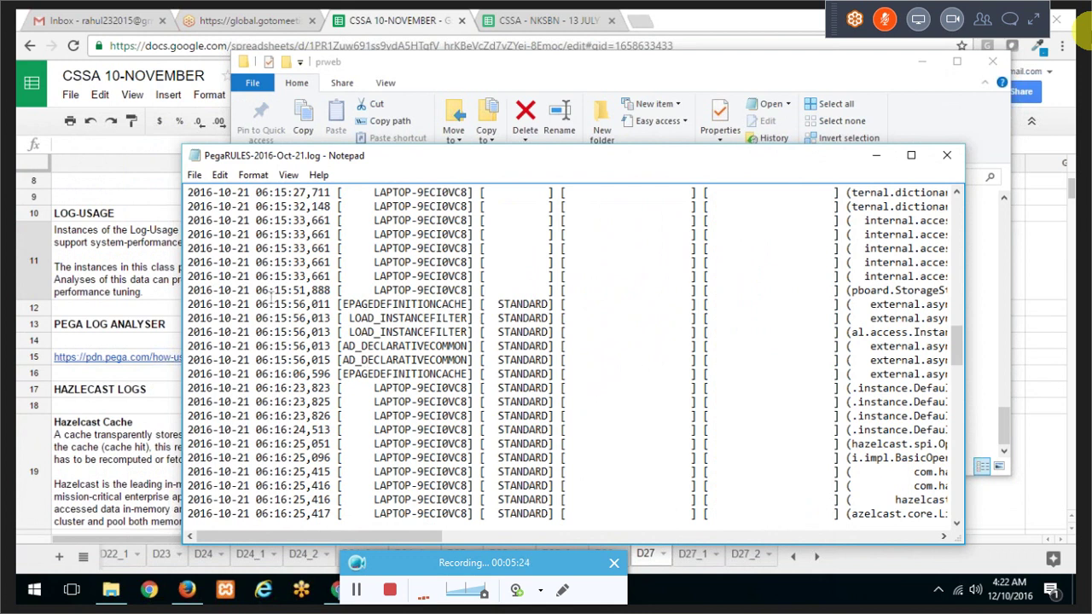
pyautogui.moveTo(262, 247); pyautogui.dragTo(377, 458)
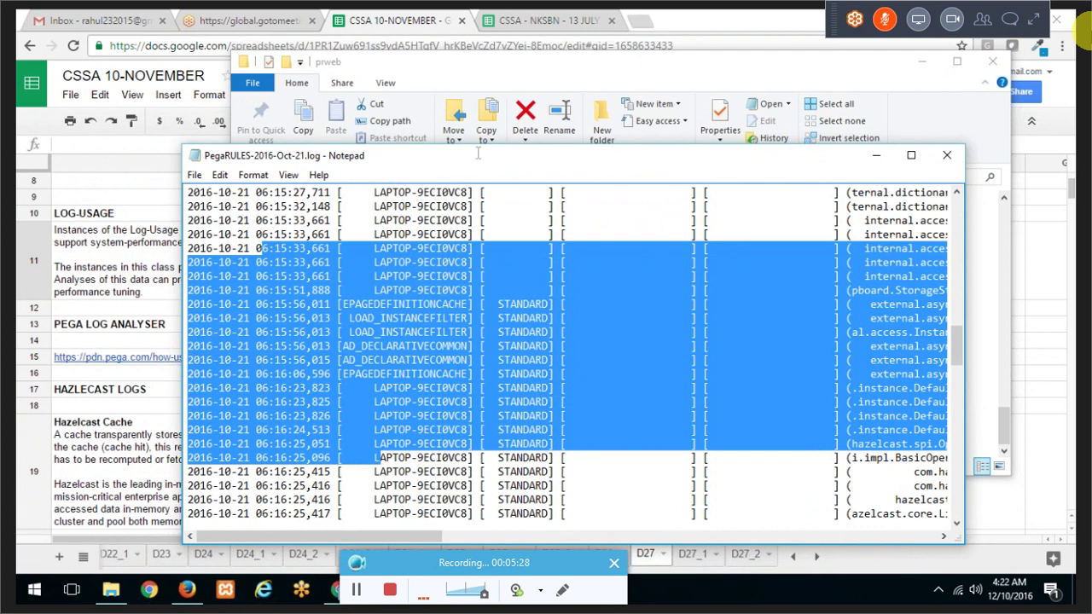
pyautogui.doubleClick(478, 155)
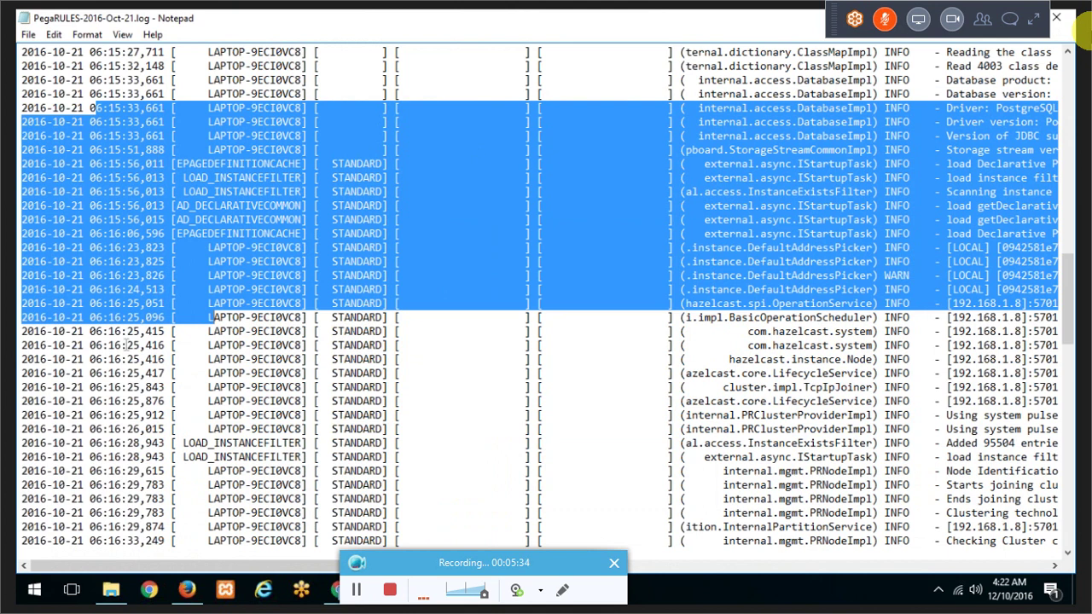
# Step: Select the log entries from 07:18:07,020 to the end and circle the 07:18:07 timestamp on screen
pyautogui.click(127, 345)
pyautogui.scroll(-3, 169, 351)
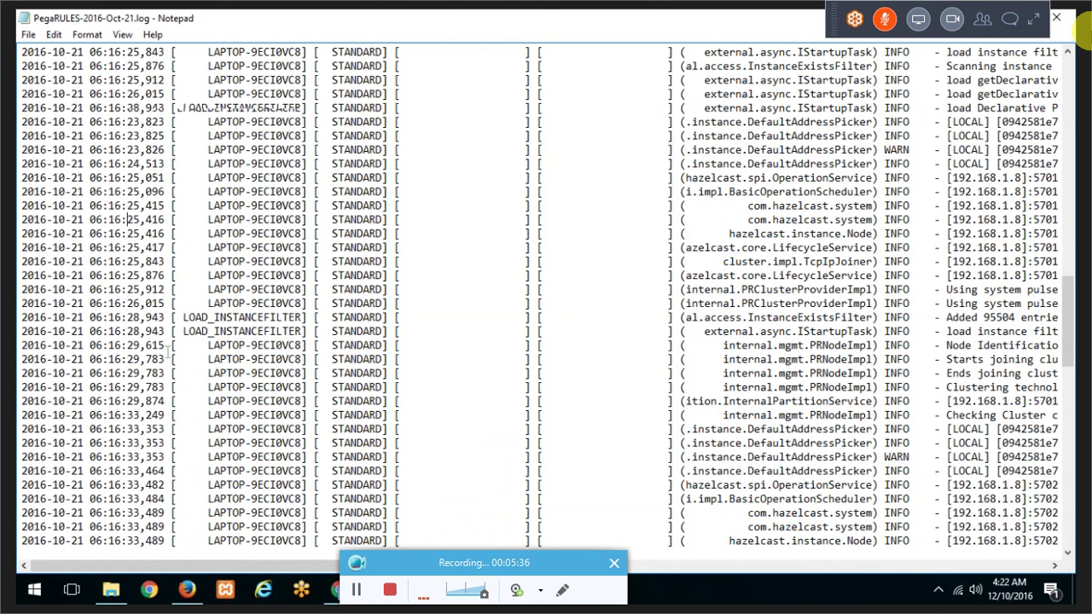
pyautogui.scroll(-5, 170, 352)
pyautogui.scroll(-15, 167, 351)
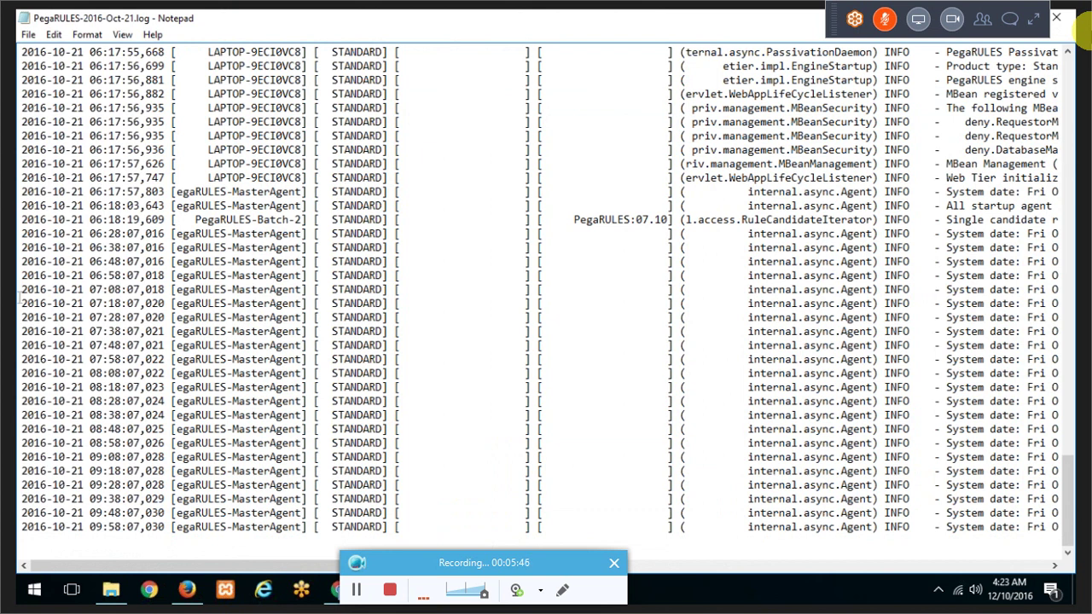
pyautogui.moveTo(19, 303); pyautogui.dragTo(174, 562)
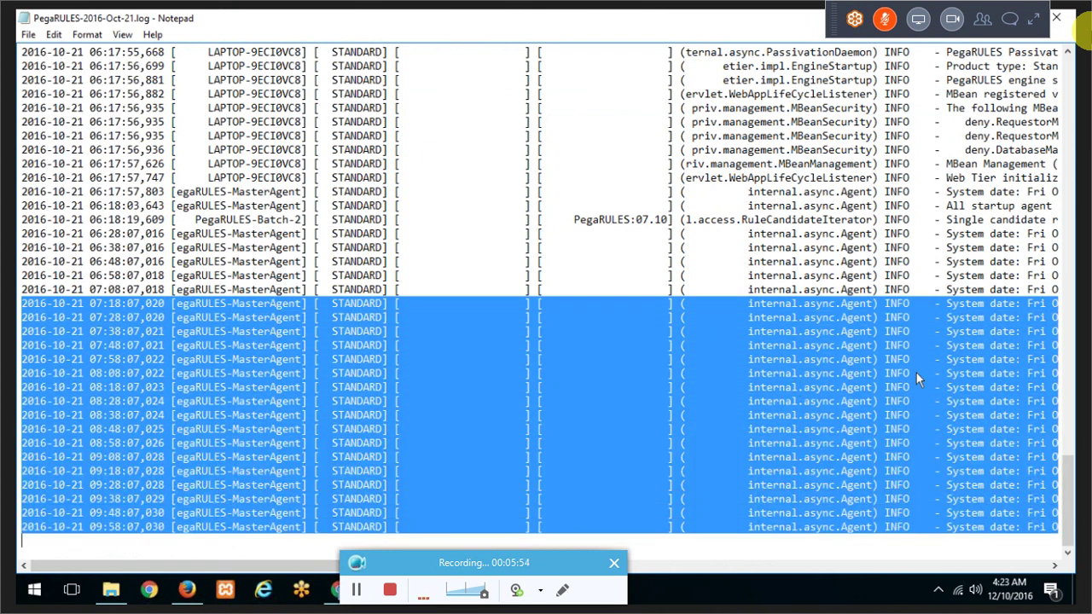
pyautogui.hotkey('alt', 'Tab')
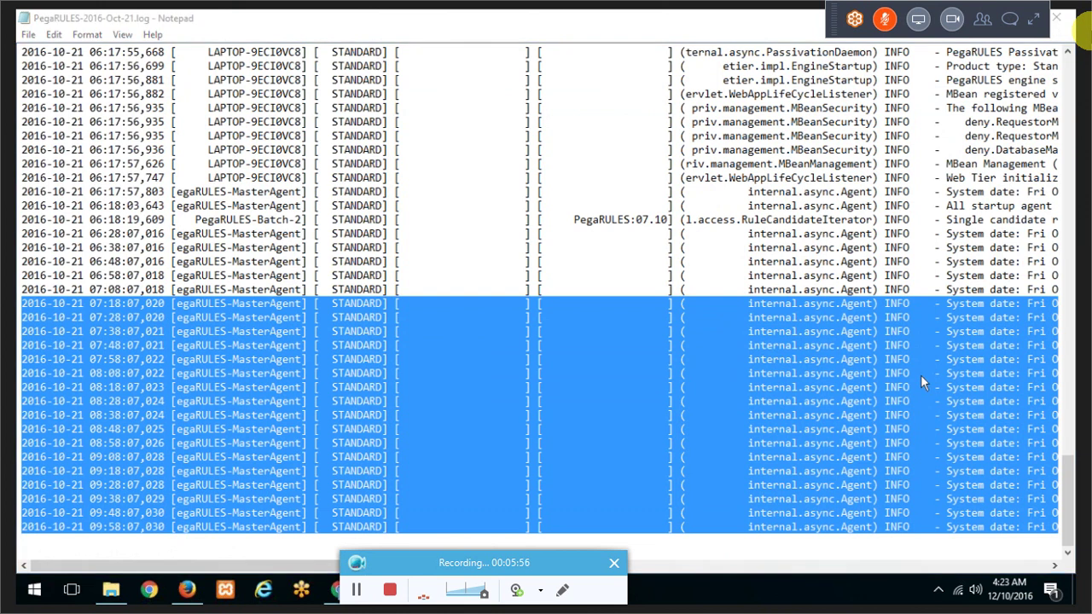
pyautogui.moveTo(87, 307); pyautogui.dragTo(123, 301)
pyautogui.click(1033, 379)
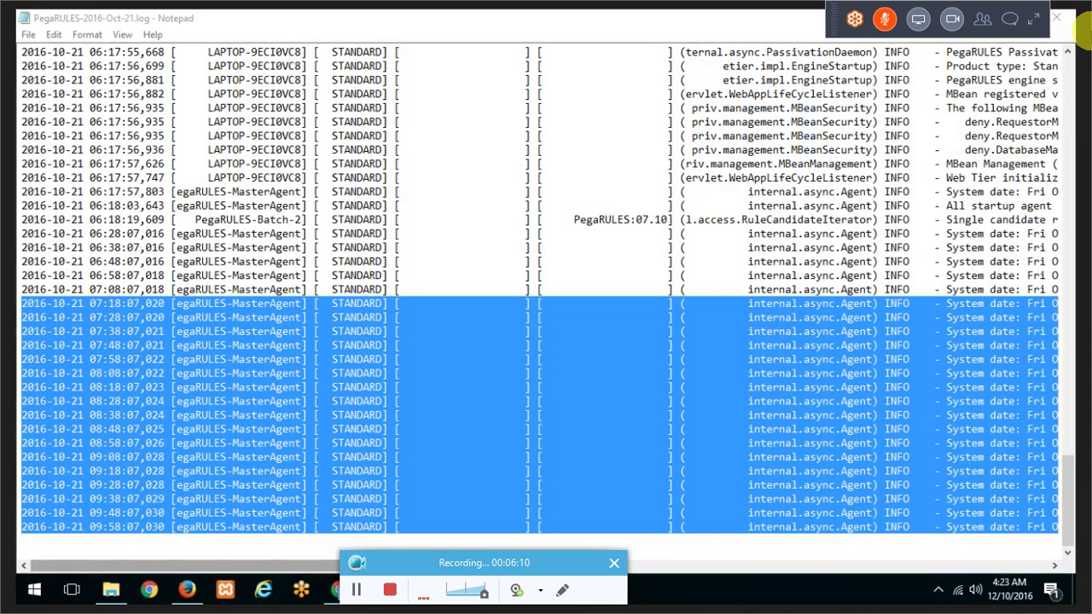
# Step: Scroll horizontally through the log lines to read the memory-usage entries
pyautogui.hscroll(1, 540, 290)
pyautogui.hscroll(5, 540, 290)
pyautogui.hscroll(20, 675, 545)
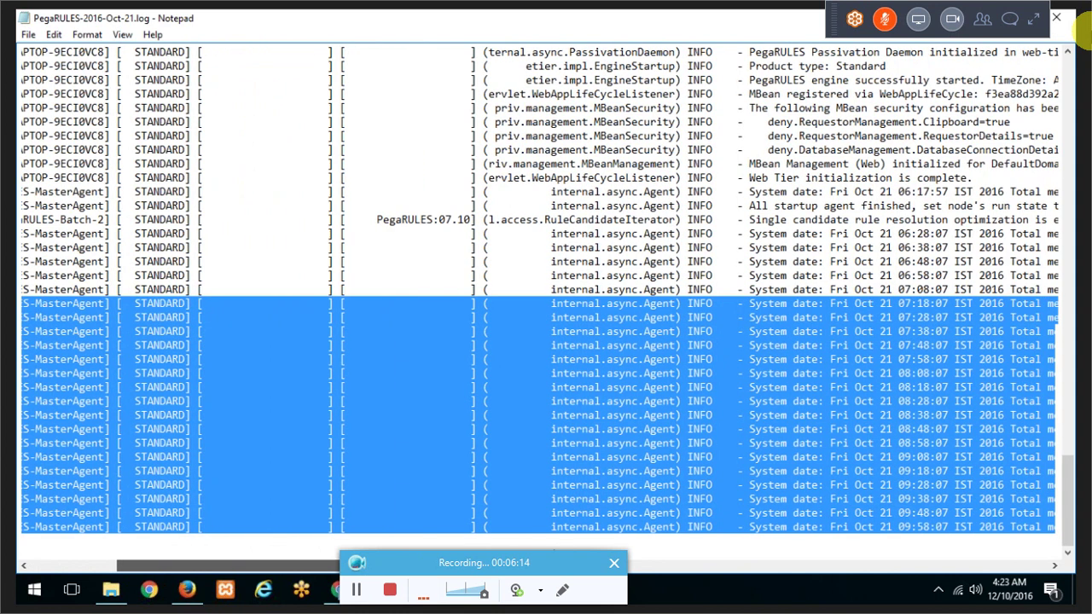
pyautogui.hscroll(15, 749, 542)
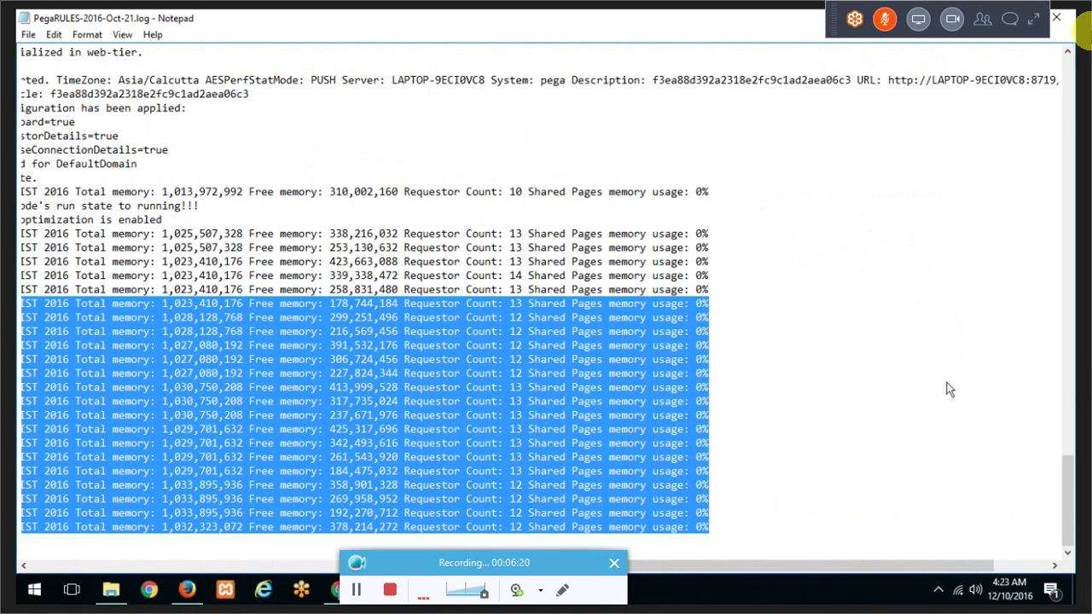
pyautogui.hscroll(-20, 929, 368)
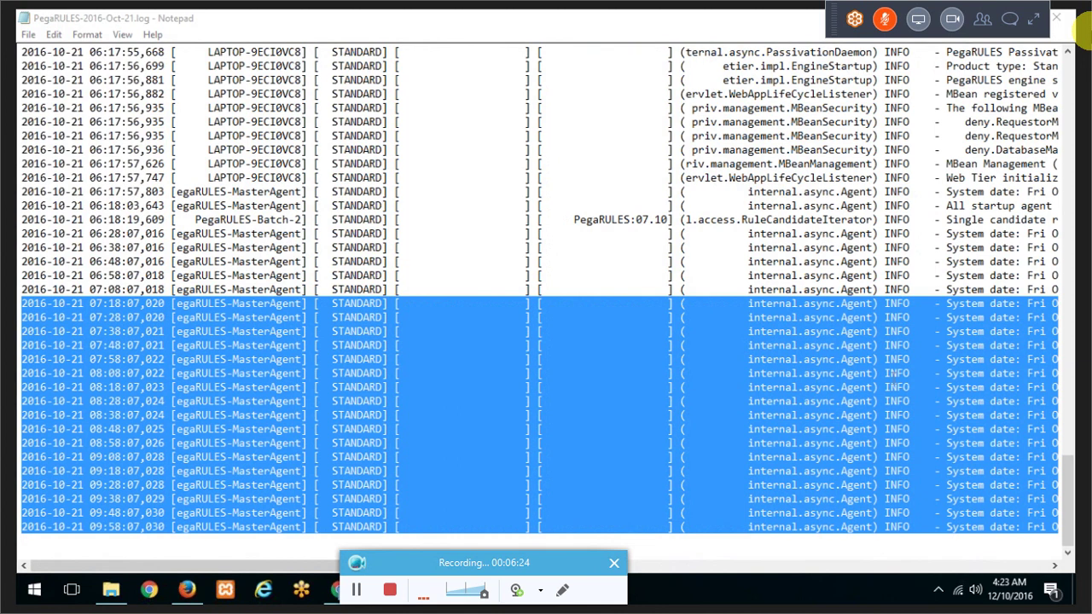
pyautogui.hscroll(5, 437, 539)
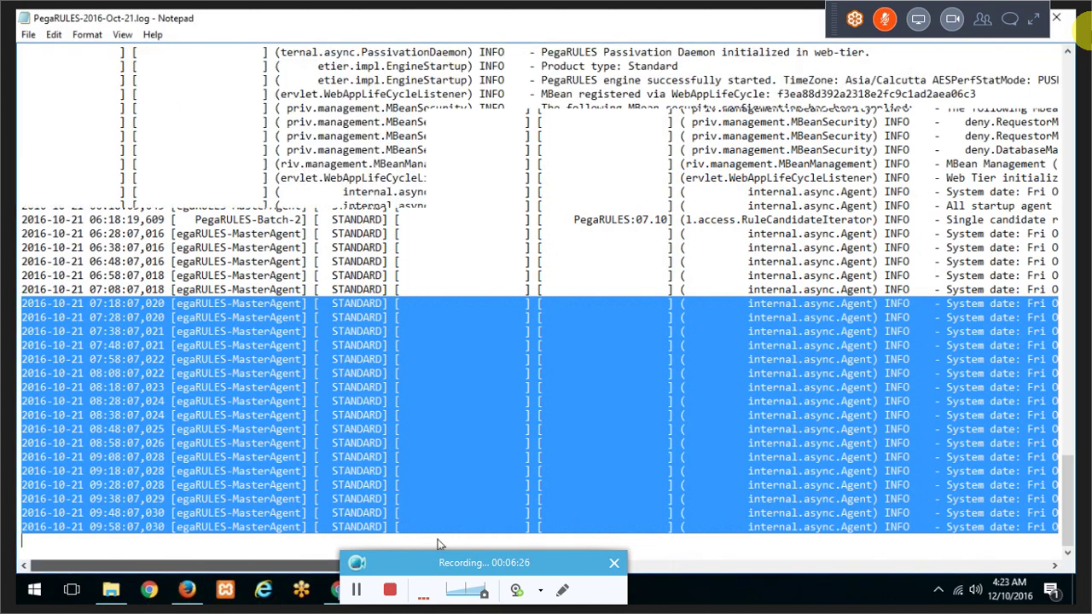
pyautogui.hscroll(20, 437, 539)
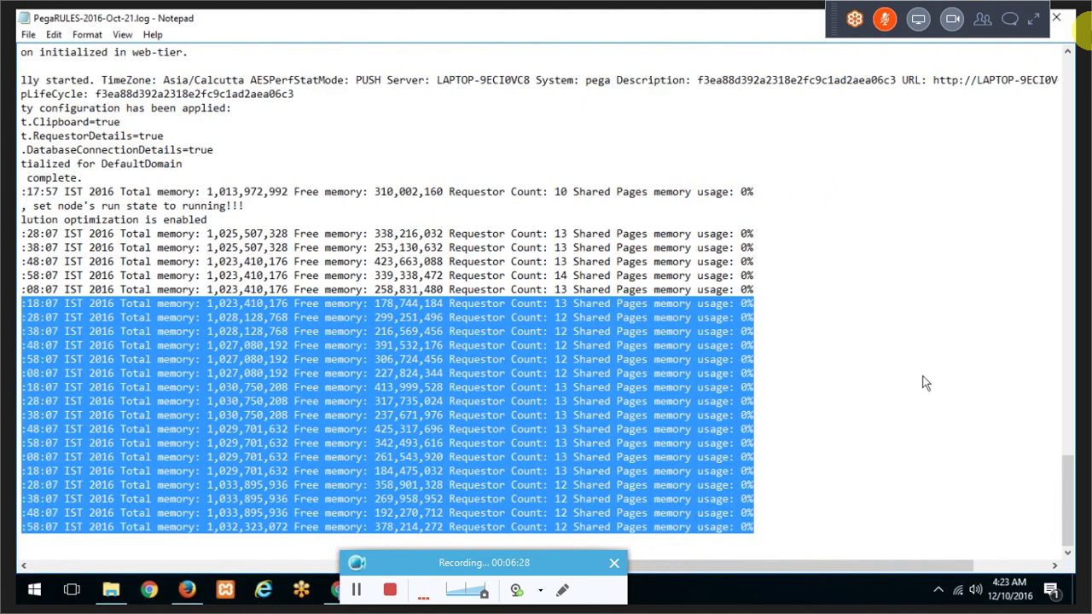
pyautogui.hscroll(-20, 928, 375)
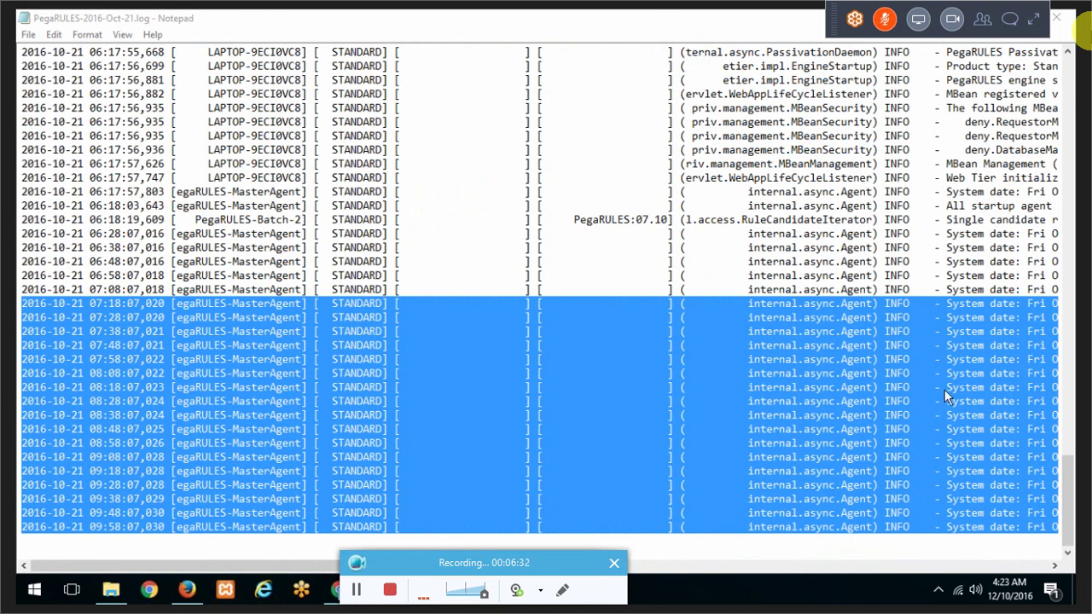
# Step: Re-maximize Notepad, highlight the 07:18:07 total and free memory figures, and close the log
pyautogui.click(424, 17)
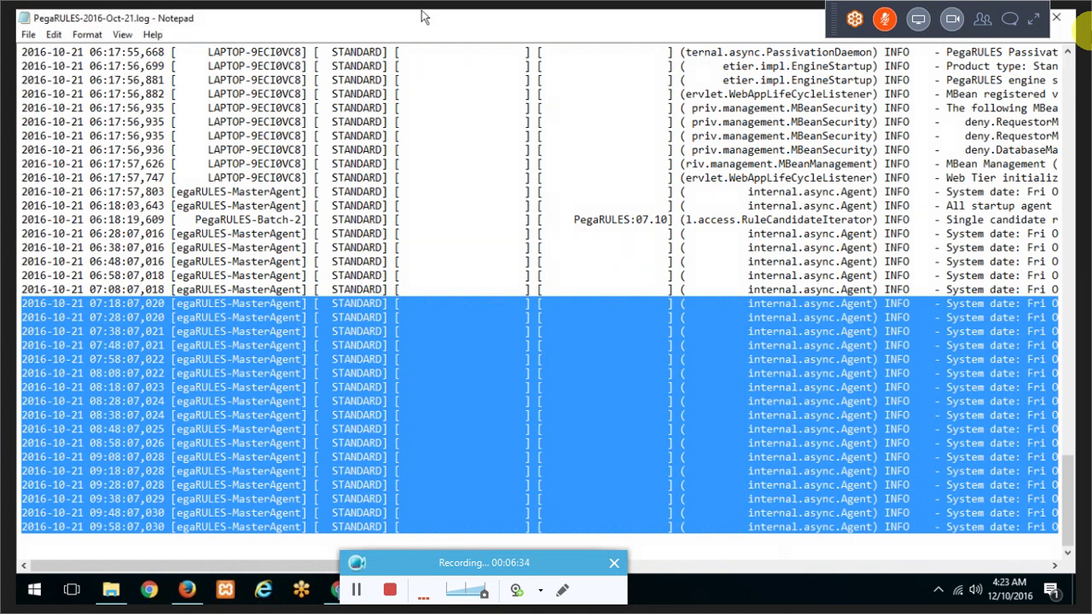
pyautogui.doubleClick(424, 17)
pyautogui.moveTo(457, 162); pyautogui.dragTo(336, 63)
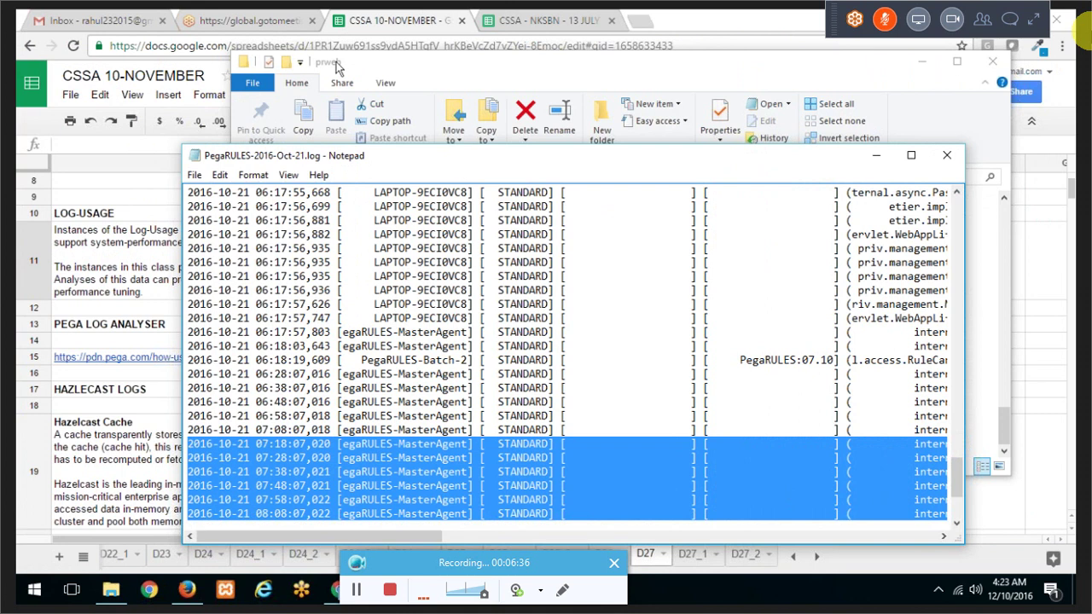
pyautogui.doubleClick(336, 65)
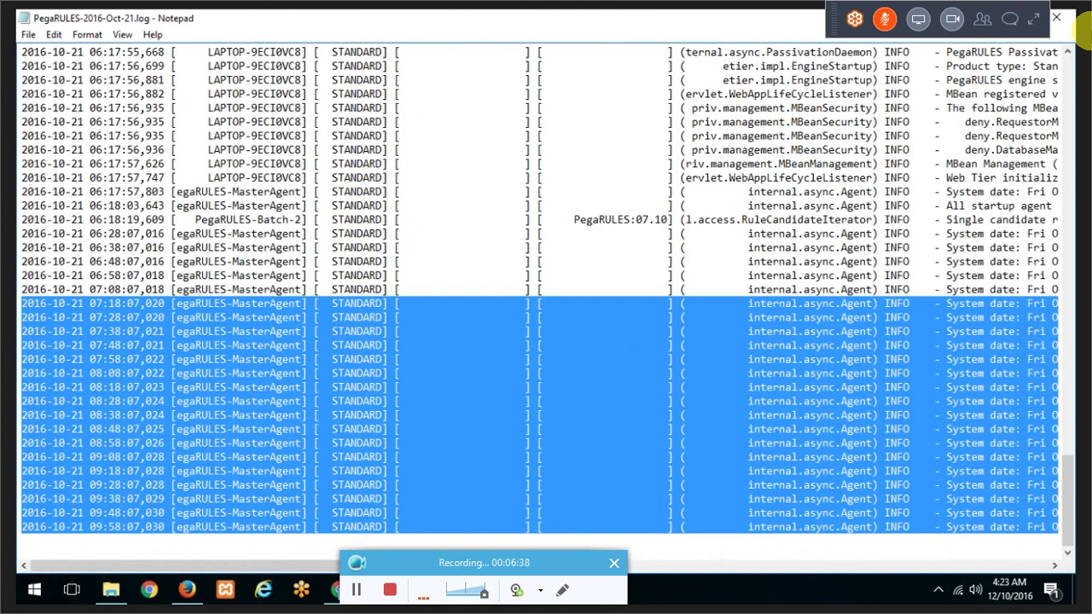
pyautogui.moveTo(171, 565); pyautogui.dragTo(850, 557)
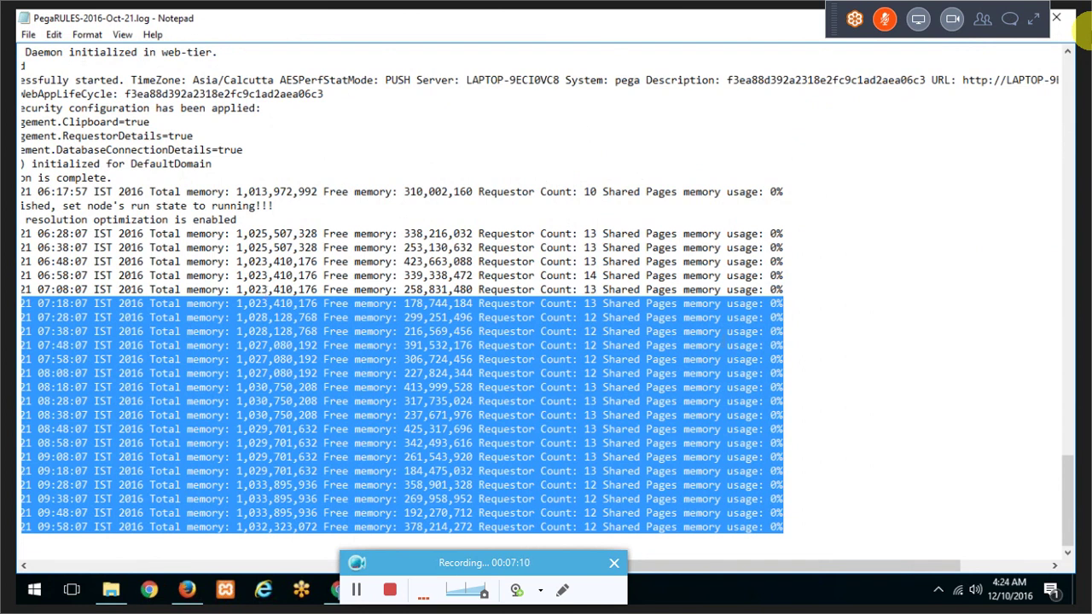
pyautogui.click(520, 309)
pyautogui.moveTo(151, 303); pyautogui.dragTo(790, 300)
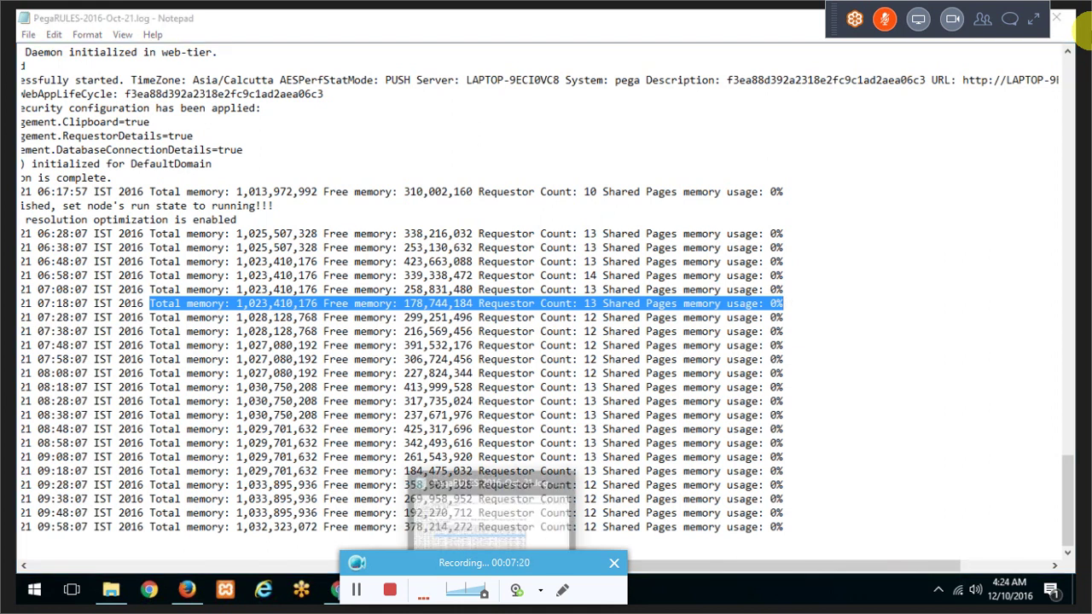
pyautogui.hotkey('alt', 'F4')
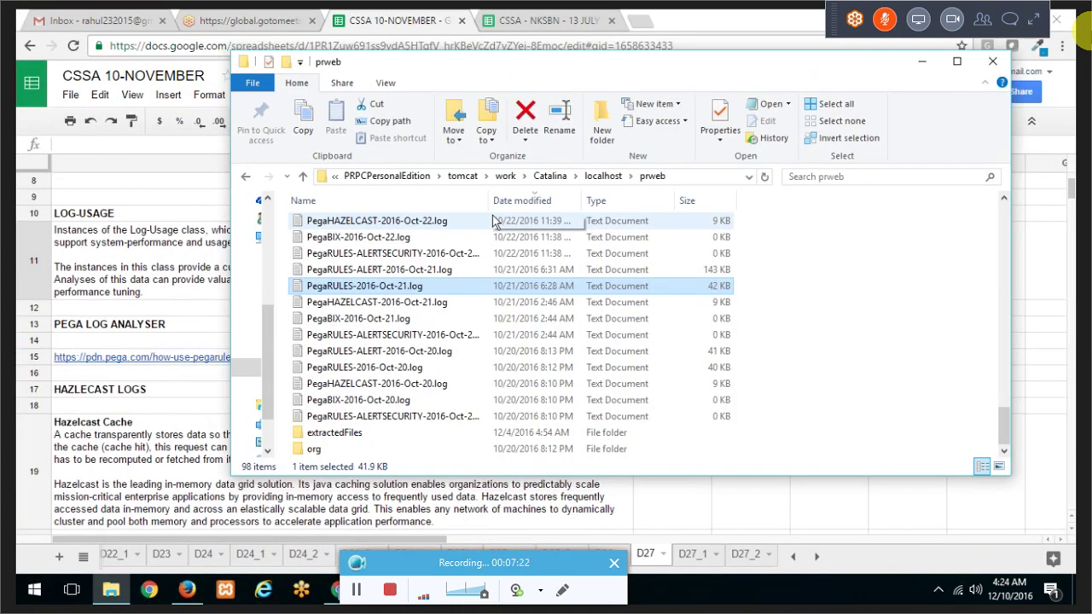
# Step: Open PegaRULES-ALERT-2016-Oct-21.log in Notepad and shift its window left
pyautogui.click(442, 270)
pyautogui.doubleClick(448, 270)
pyautogui.moveTo(391, 92); pyautogui.dragTo(293, 90)
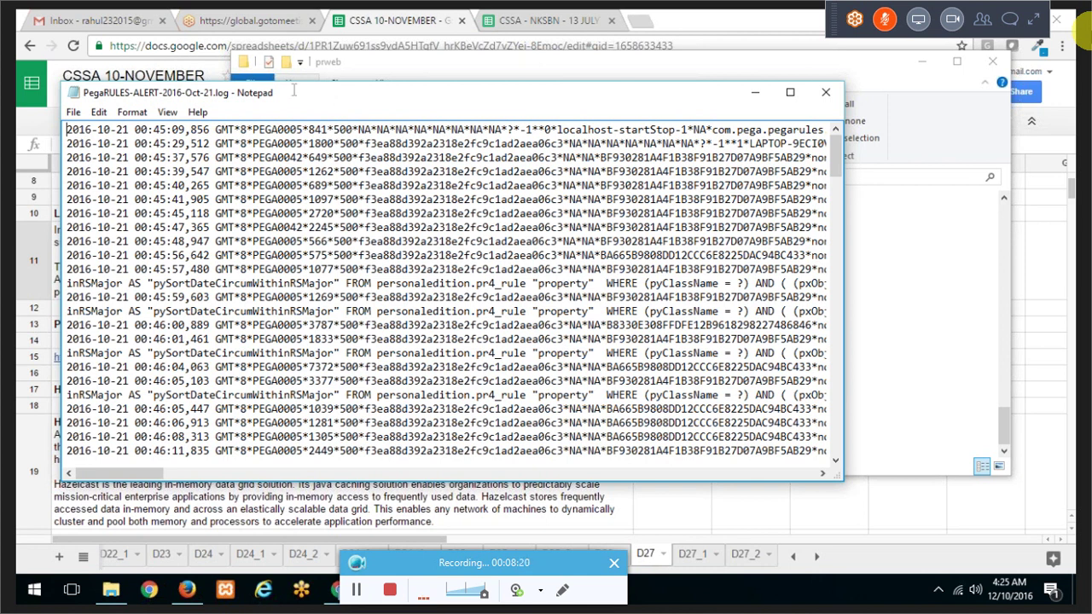
# Step: Maximize the alert log and highlight the 689 ms database threshold message
pyautogui.doubleClick(293, 89)
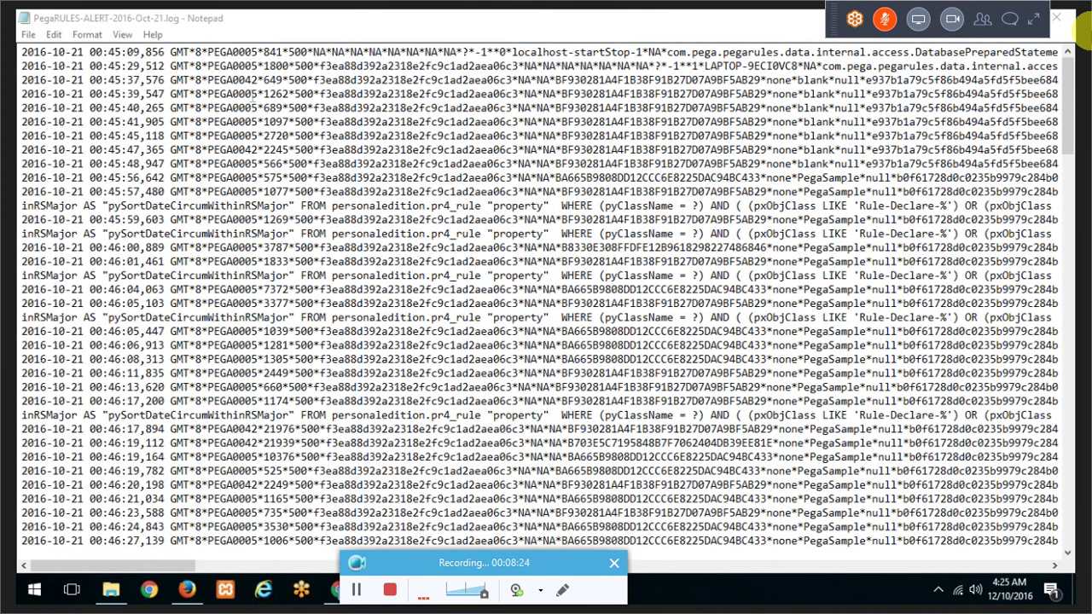
pyautogui.doubleClick(240, 94)
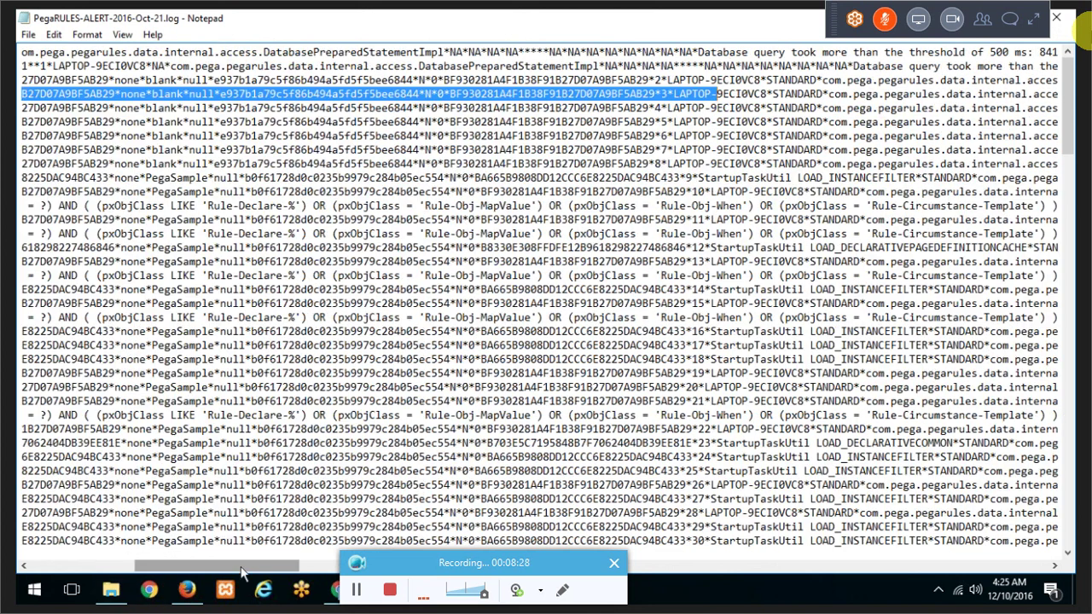
pyautogui.moveTo(242, 572); pyautogui.dragTo(342, 571)
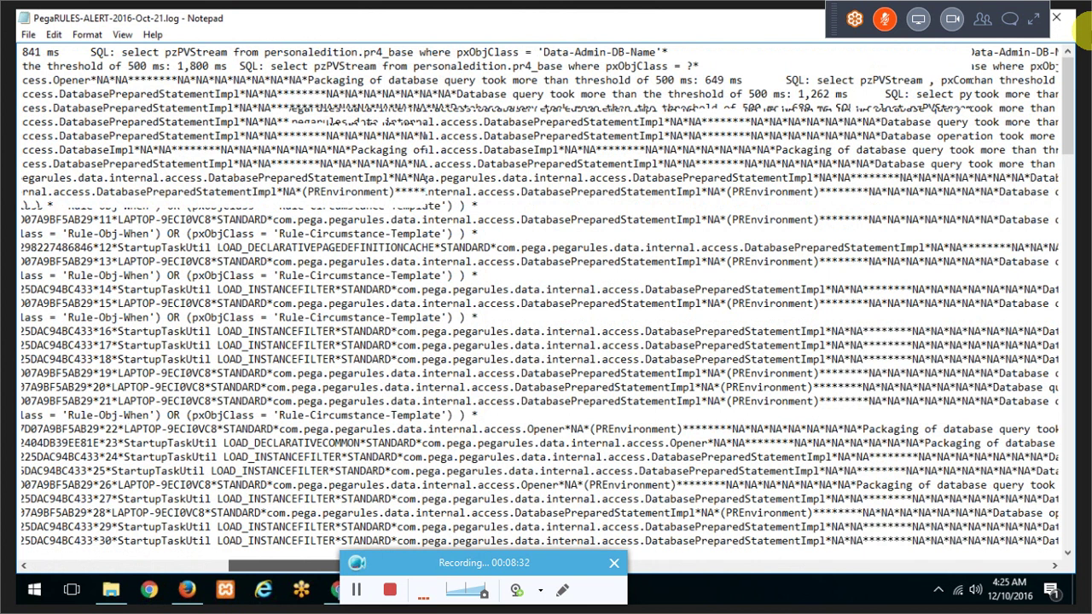
pyautogui.moveTo(450, 108); pyautogui.dragTo(831, 108)
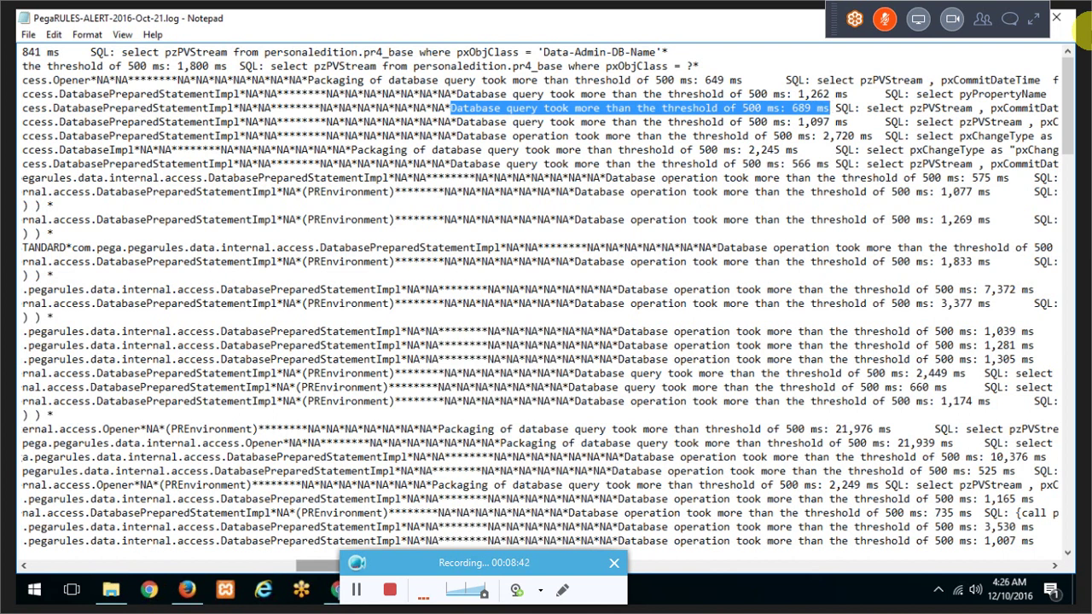
# Step: Highlight the SQL statement for the 689 ms query, scroll back left, and return to the spreadsheet
pyautogui.moveTo(320, 566); pyautogui.dragTo(364, 566)
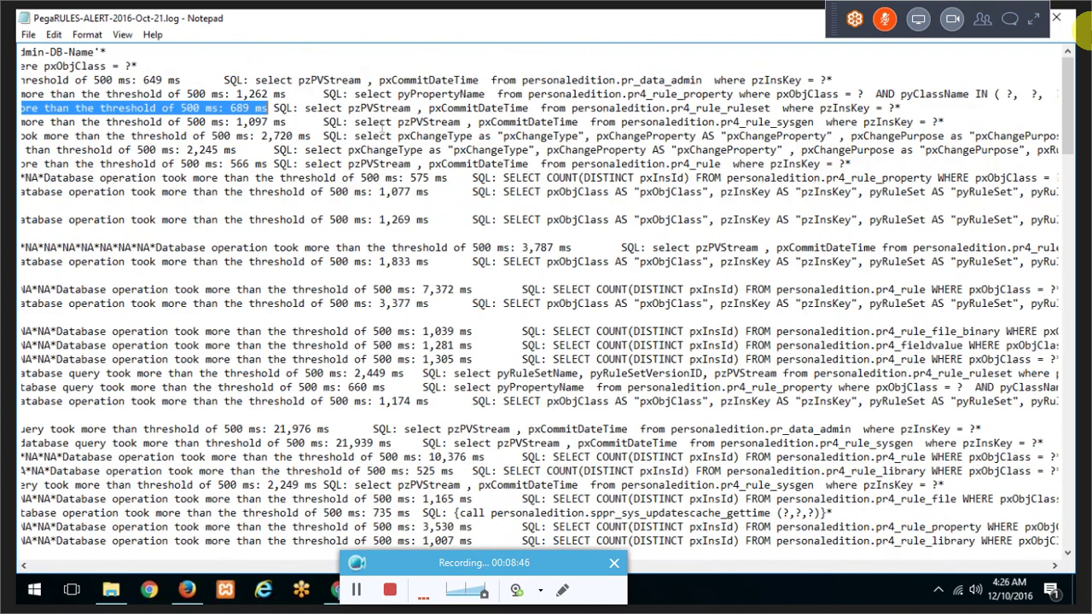
pyautogui.moveTo(299, 109); pyautogui.dragTo(901, 108)
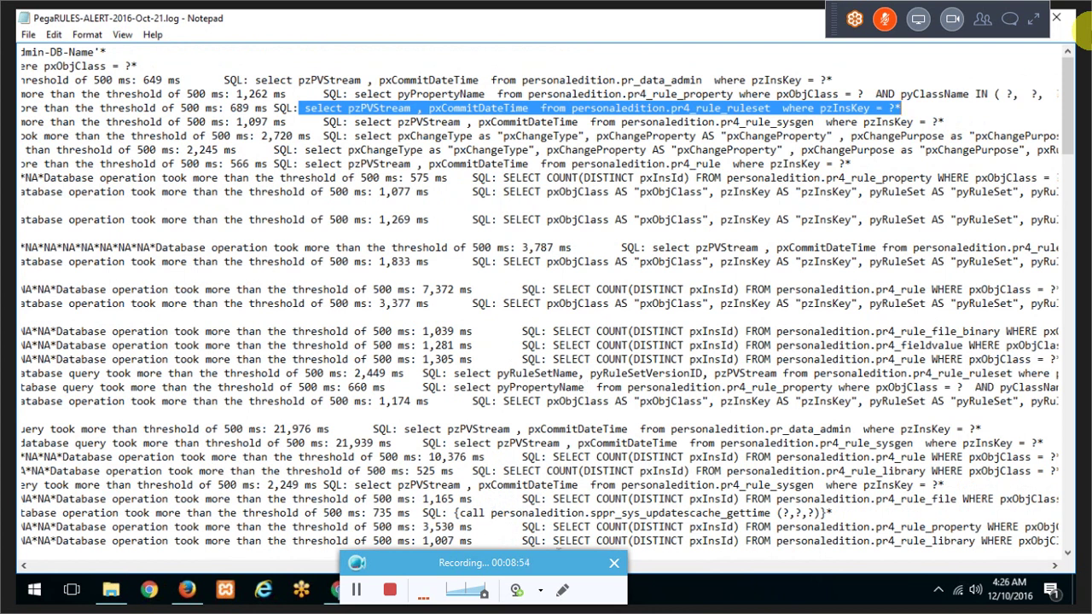
pyautogui.hscroll(-5, 539, 298)
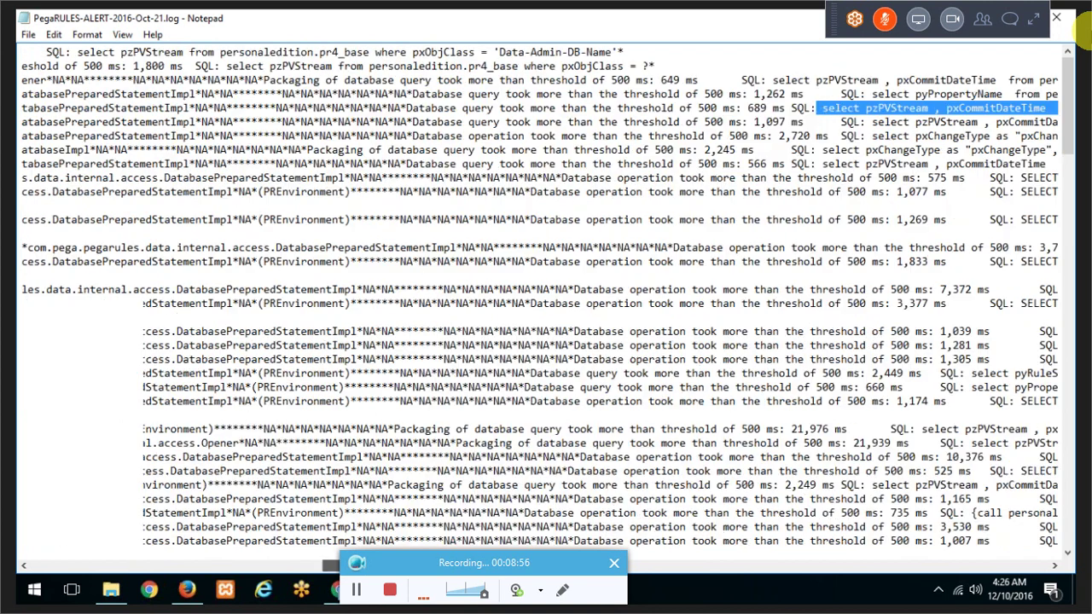
pyautogui.hscroll(-7, 305, 555)
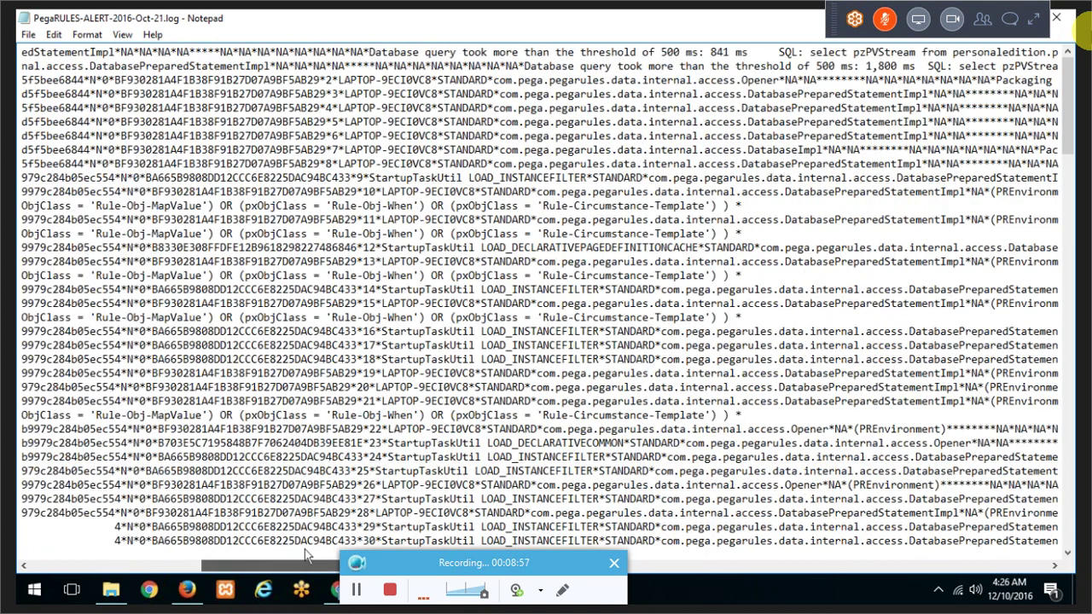
pyautogui.hscroll(-8, 306, 555)
pyautogui.hscroll(-1, 254, 117)
pyautogui.moveTo(203, 94); pyautogui.dragTo(263, 122)
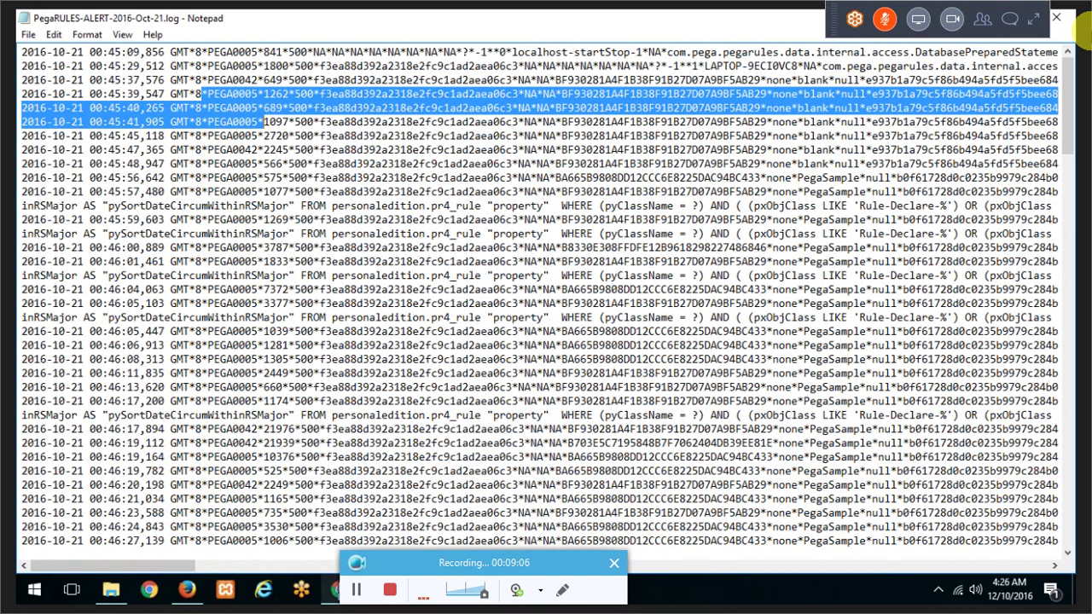
pyautogui.click(332, 590)
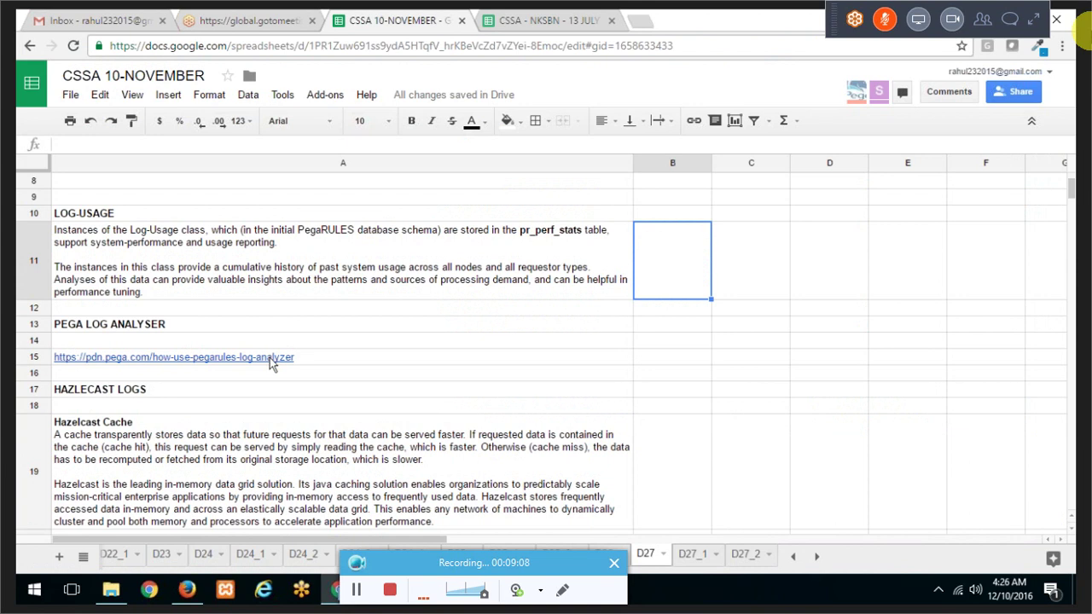
# Step: Open the pdn.pega.com log analyzer link in cell A15 in a new tab
pyautogui.click(262, 362)
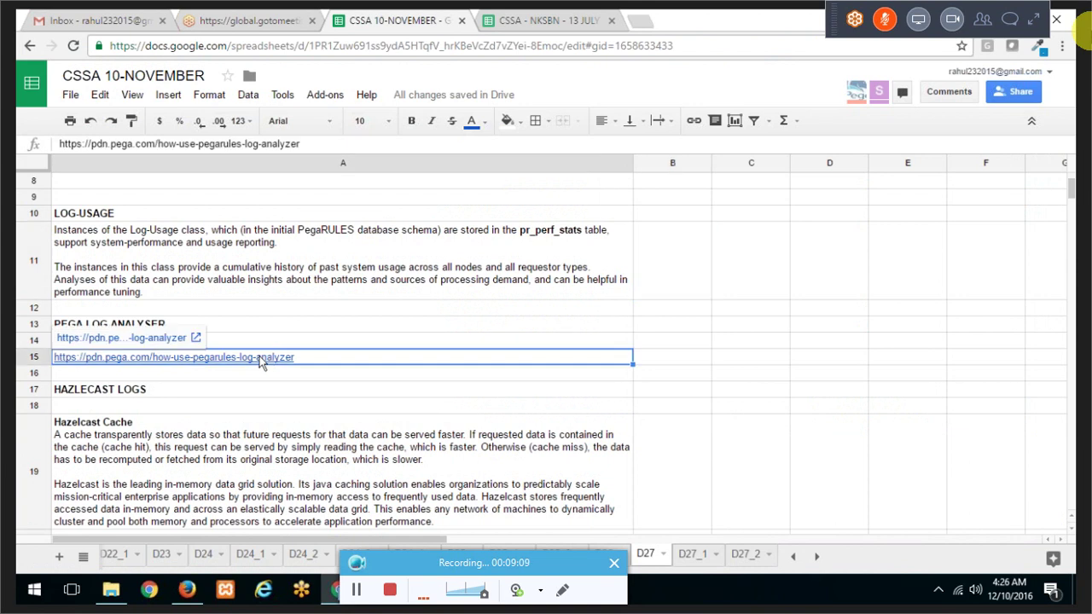
pyautogui.click(196, 340)
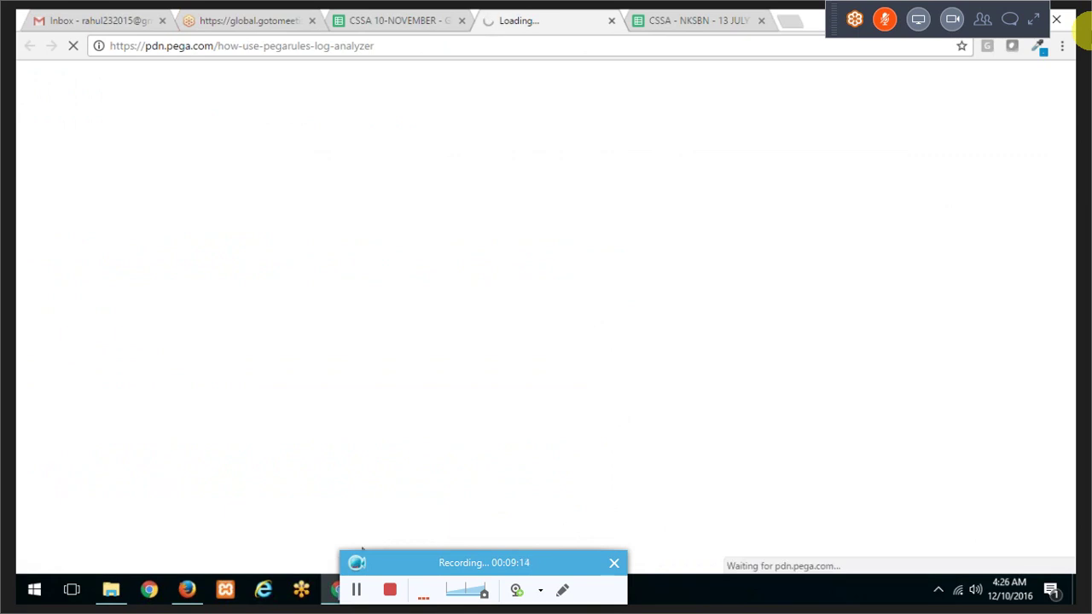
# Step: Scroll through the first sections of the PegaRULES Log Analyzer article, highlighting a passage
pyautogui.click(491, 590)
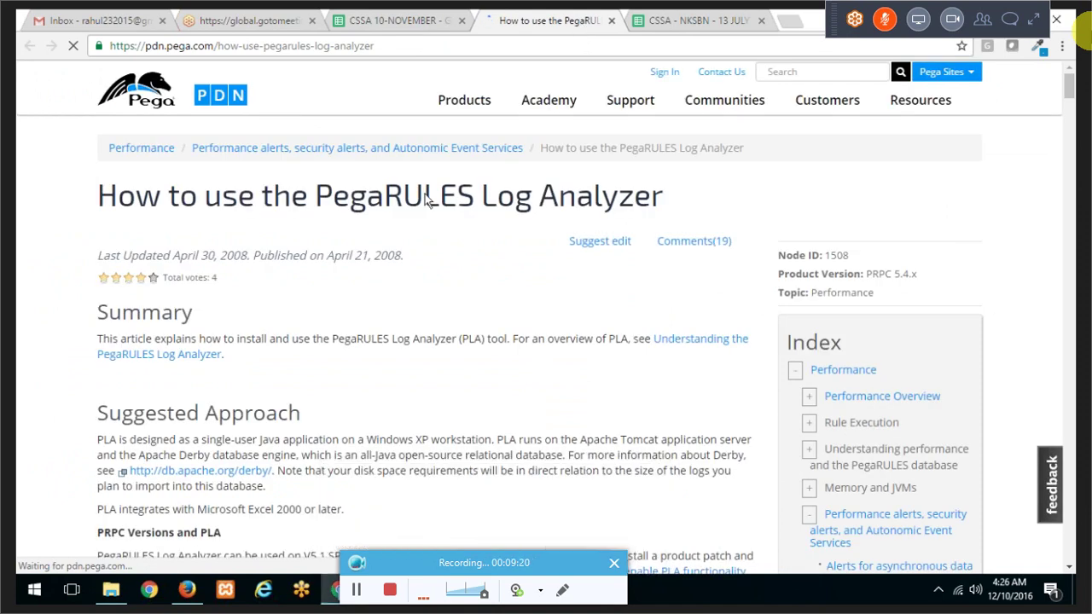
pyautogui.scroll(-5, 425, 196)
pyautogui.scroll(-8, 253, 362)
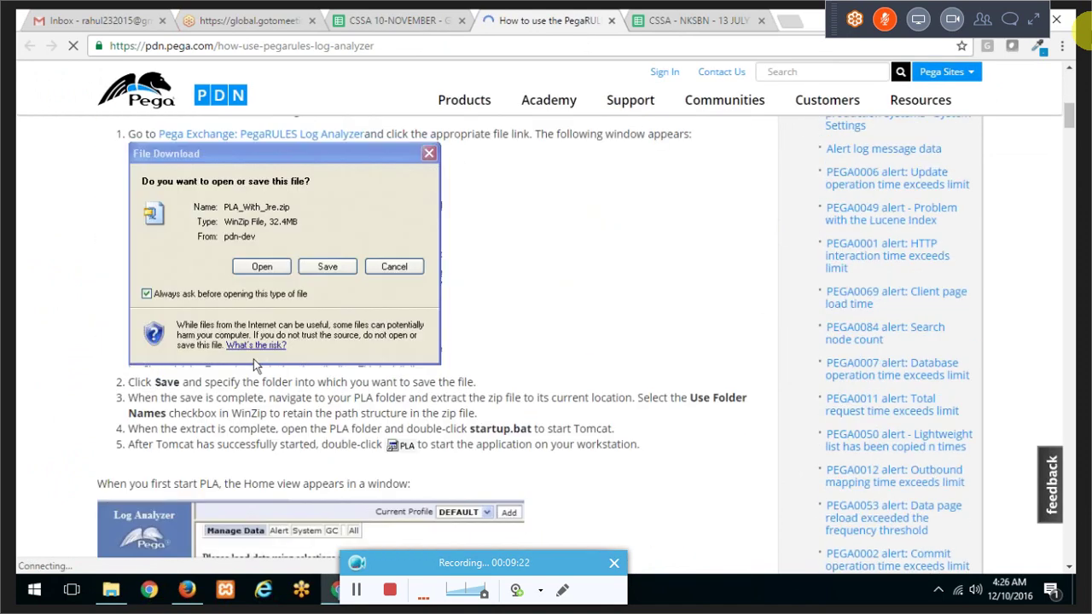
pyautogui.scroll(-8, 253, 362)
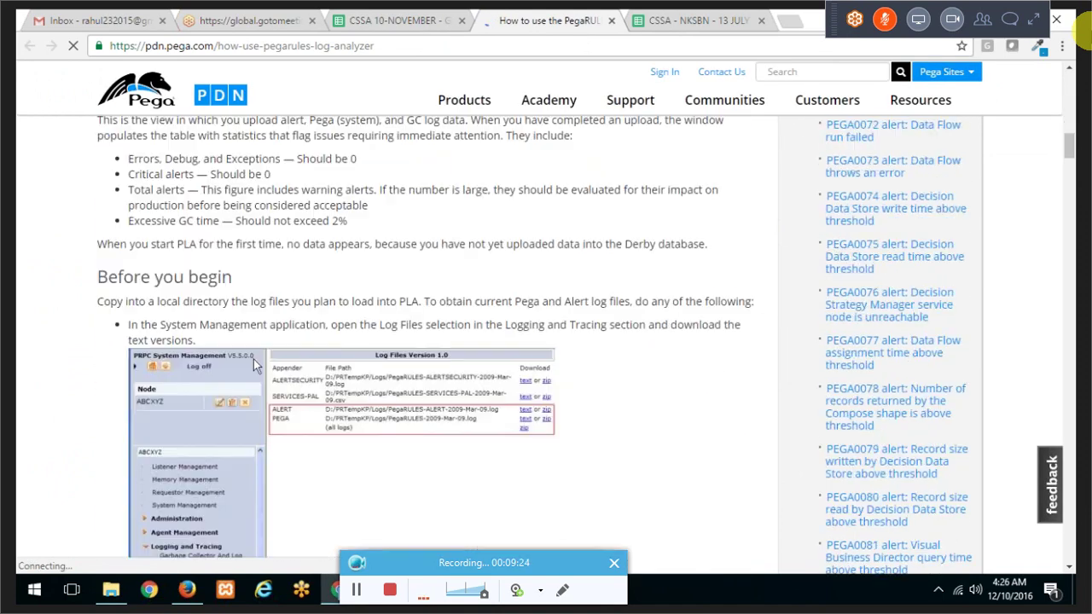
pyautogui.scroll(-8, 253, 363)
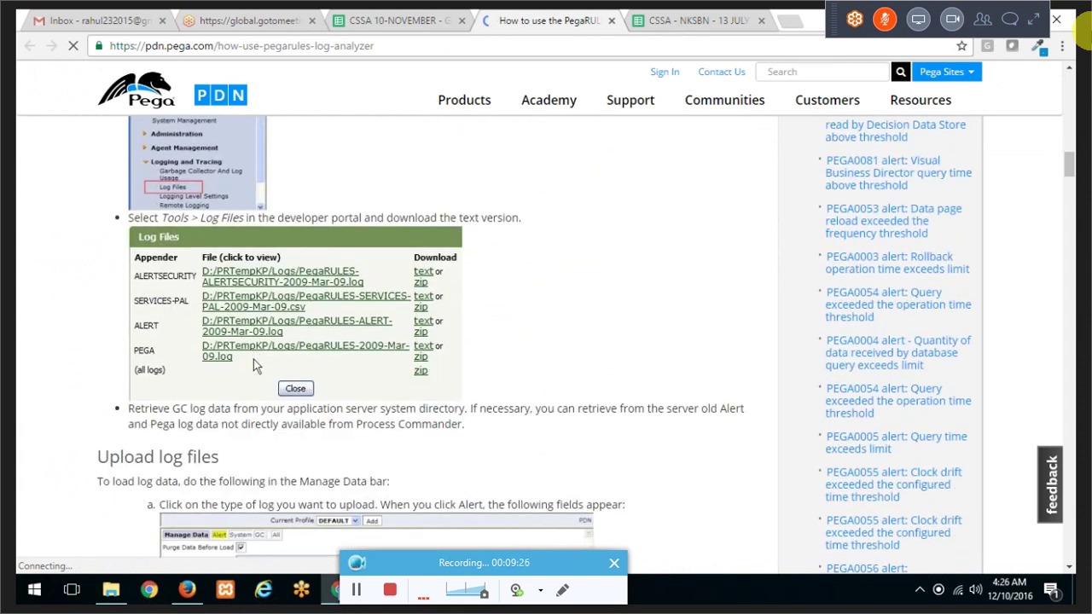
pyautogui.scroll(-8, 253, 363)
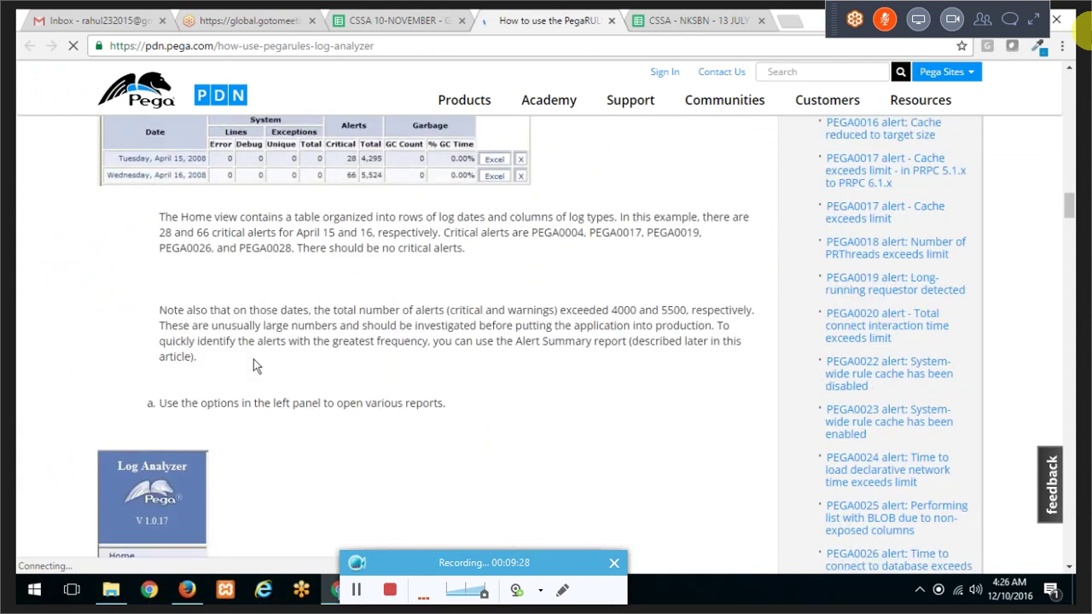
pyautogui.scroll(-8, 253, 365)
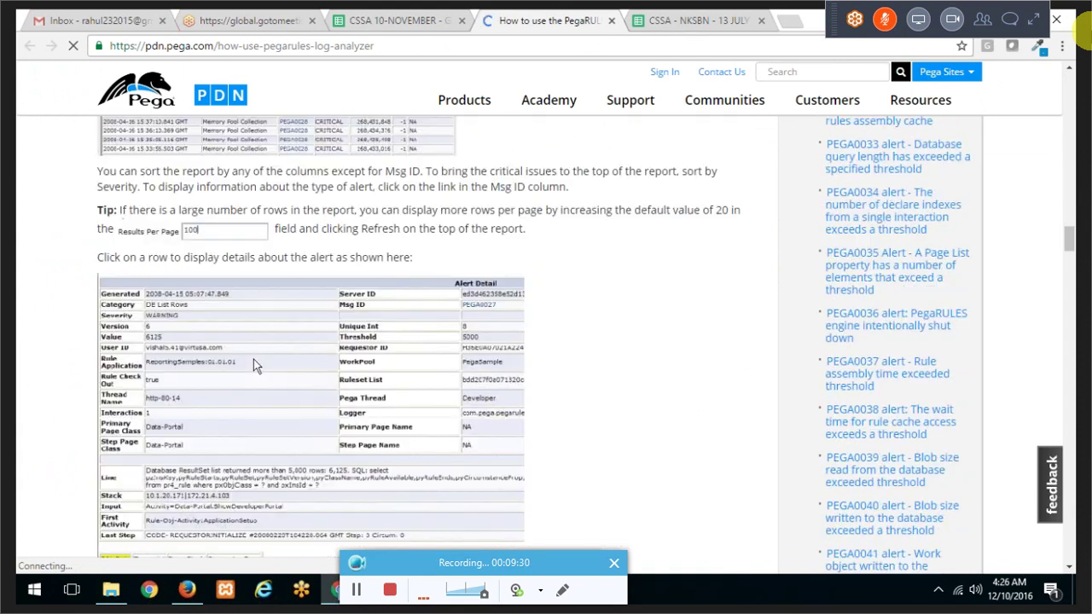
pyautogui.scroll(-4, 254, 365)
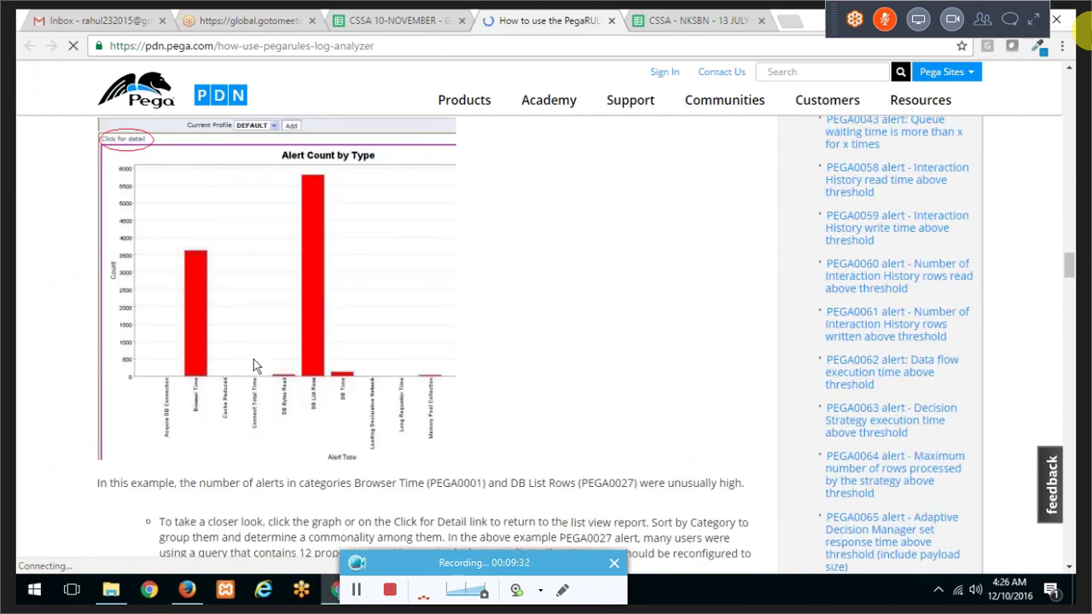
pyautogui.scroll(2, 273, 365)
pyautogui.moveTo(159, 224); pyautogui.dragTo(266, 227)
pyautogui.scroll(-1, 266, 235)
pyautogui.scroll(-4, 266, 236)
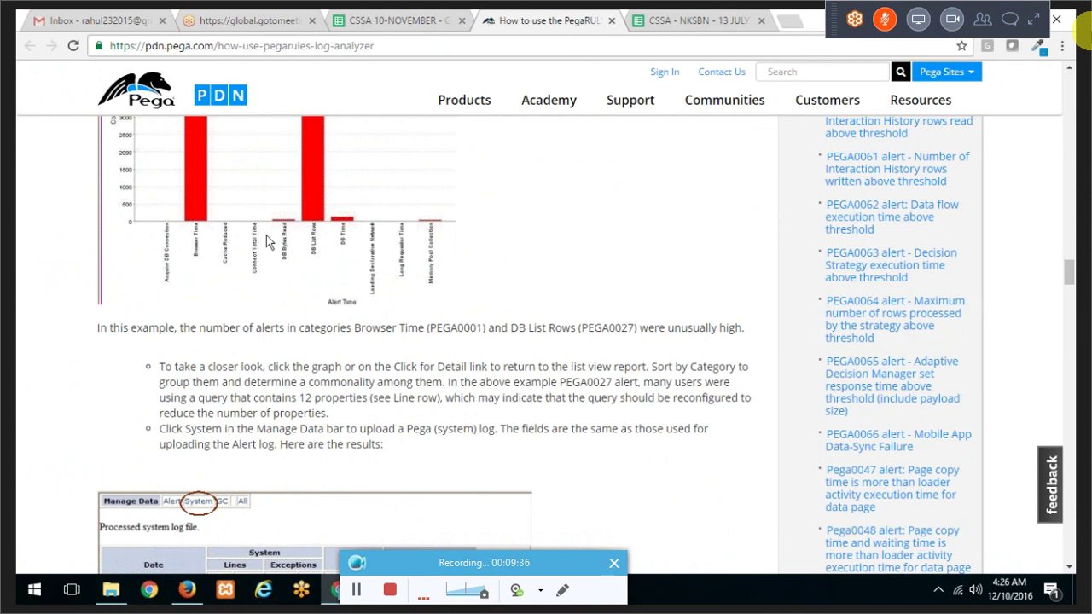
pyautogui.scroll(2, 288, 225)
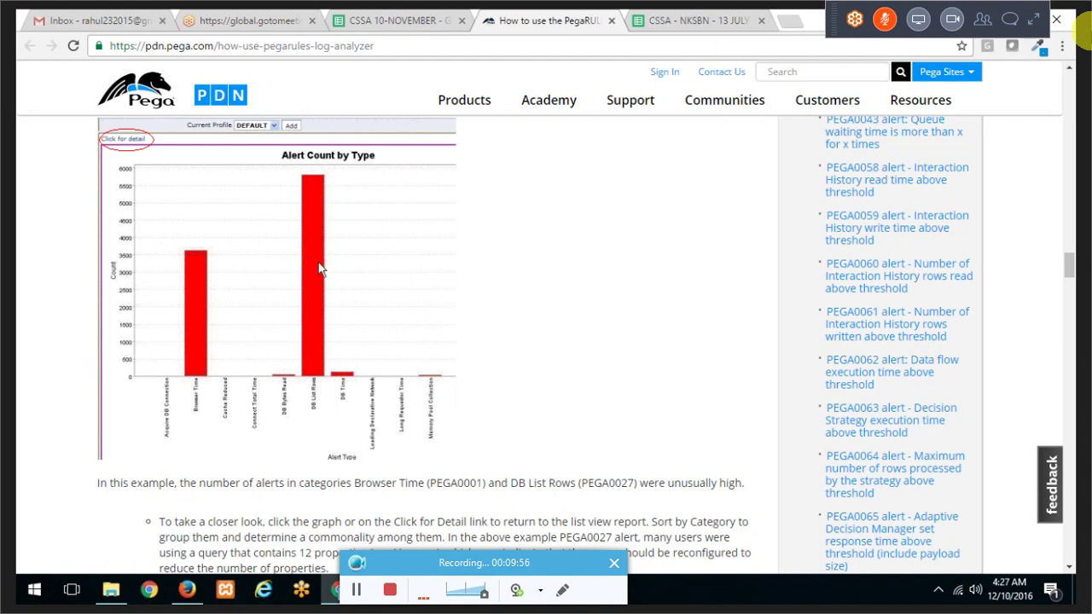
# Step: Read further down the article, then switch back to the CSSA 10-NOVEMBER tab
pyautogui.moveTo(491, 590)
pyautogui.scroll(-6, 410, 248)
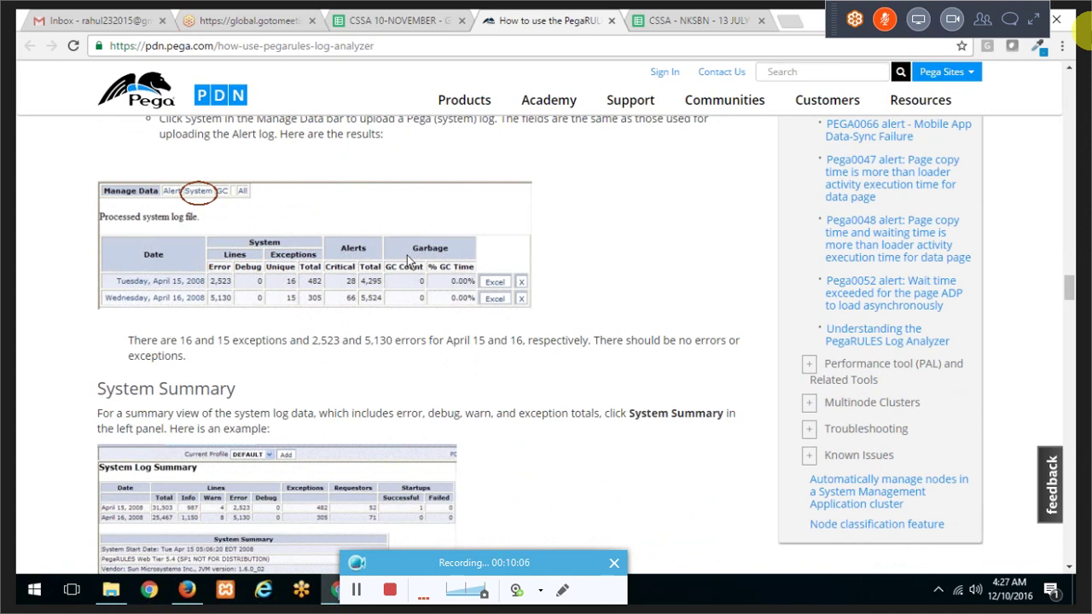
pyautogui.scroll(-5, 407, 261)
pyautogui.scroll(-10, 404, 258)
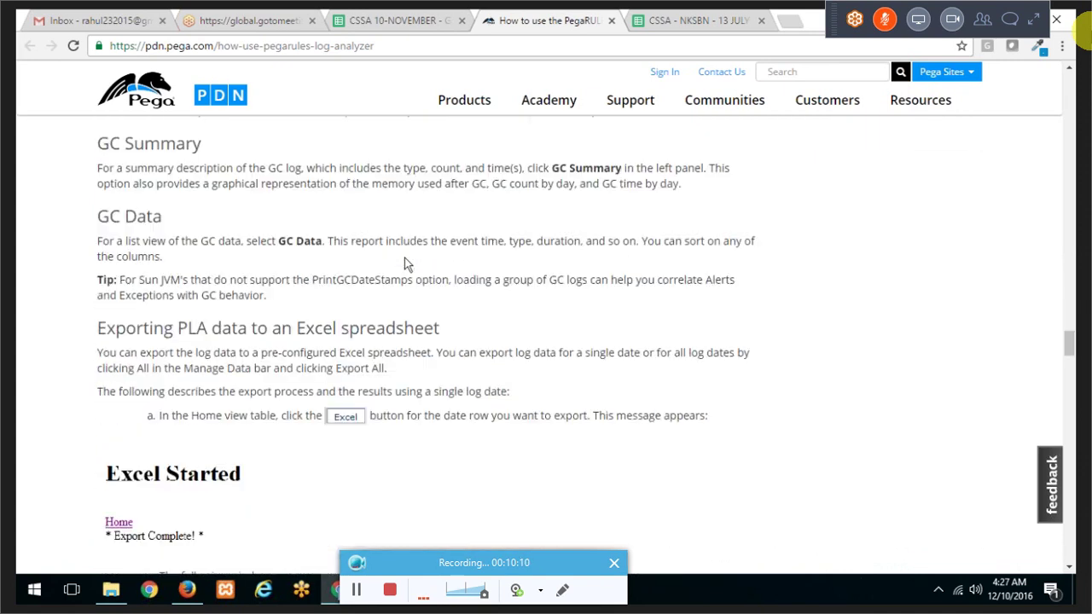
pyautogui.scroll(-8, 404, 258)
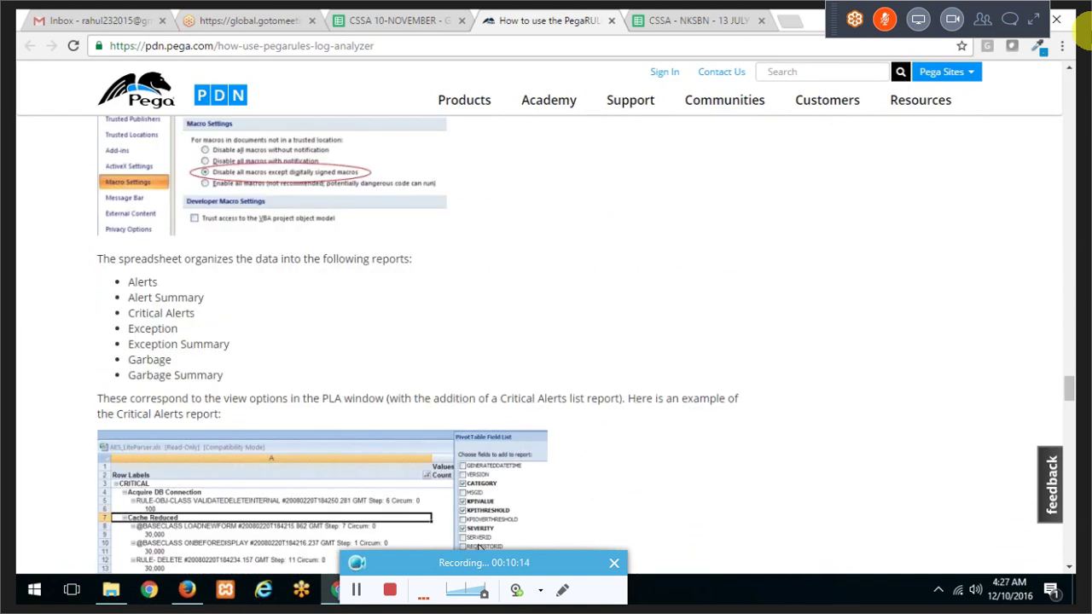
pyautogui.click(401, 19)
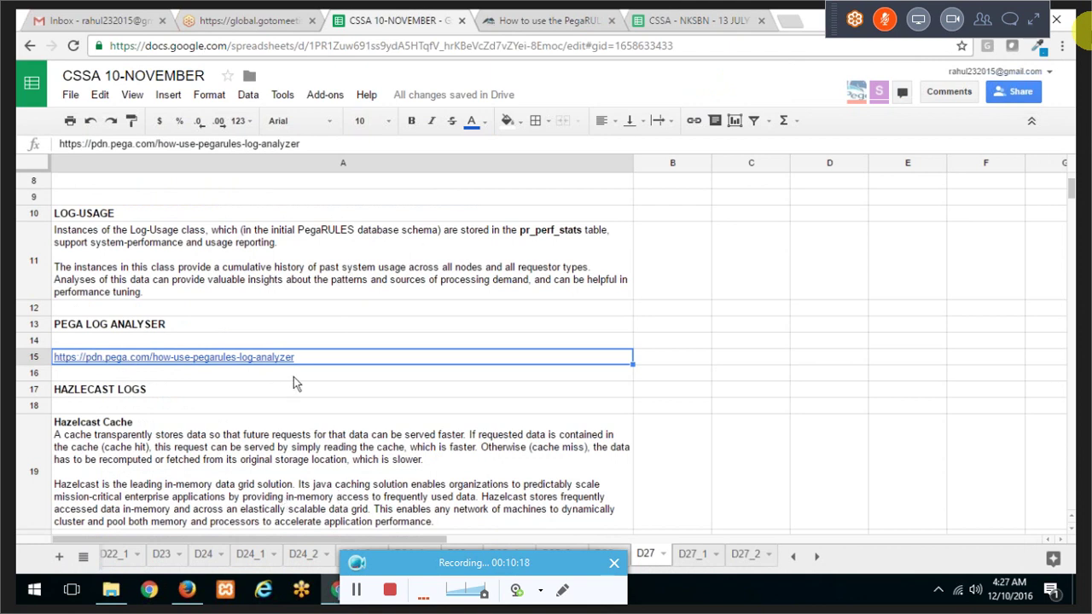
pyautogui.scroll(-3, 294, 383)
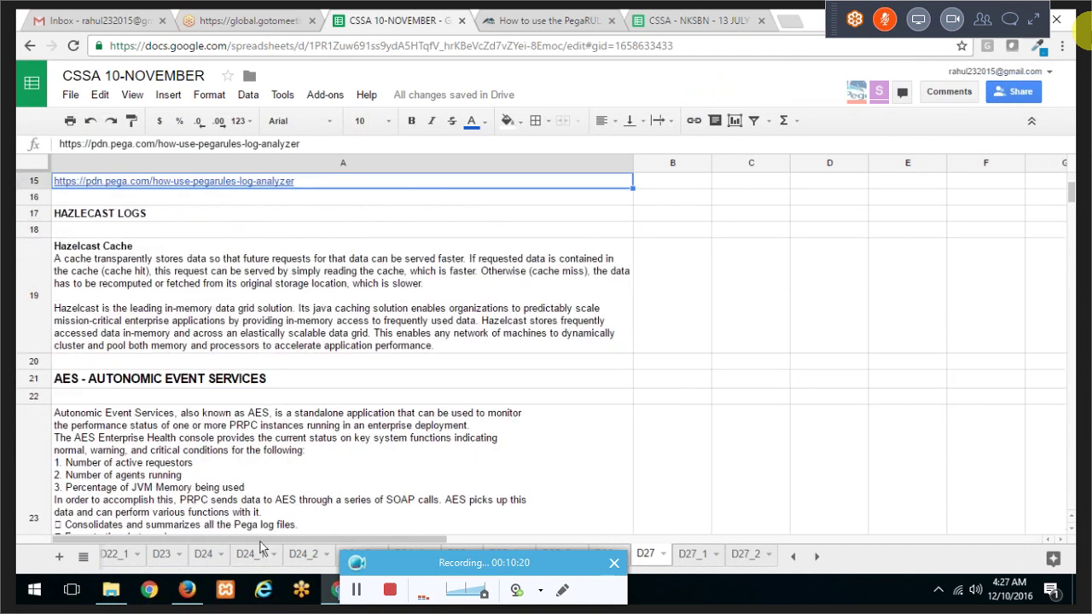
pyautogui.click(102, 592)
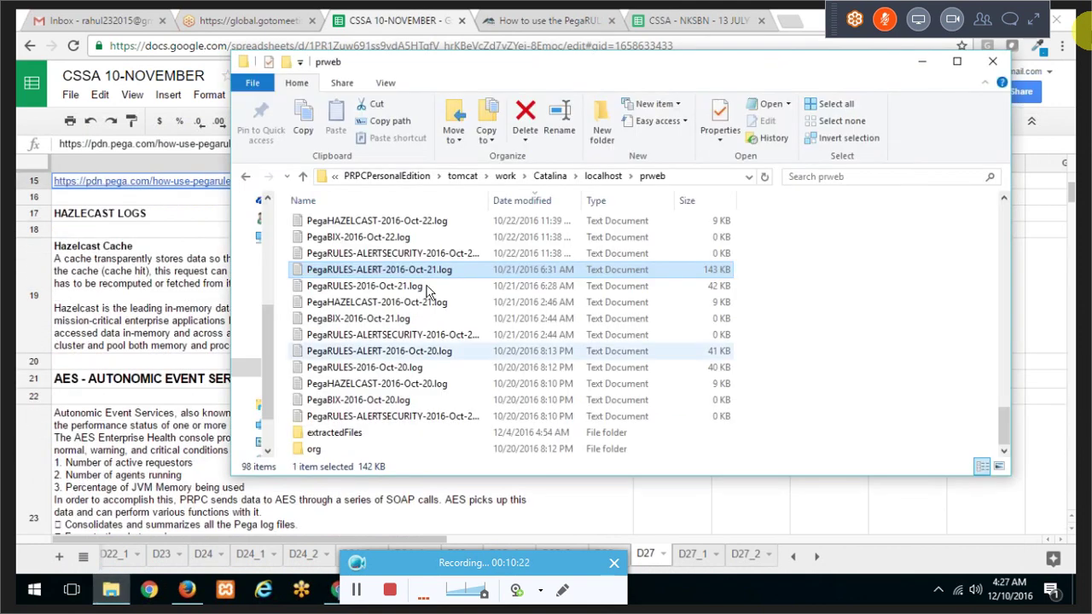
pyautogui.click(424, 240)
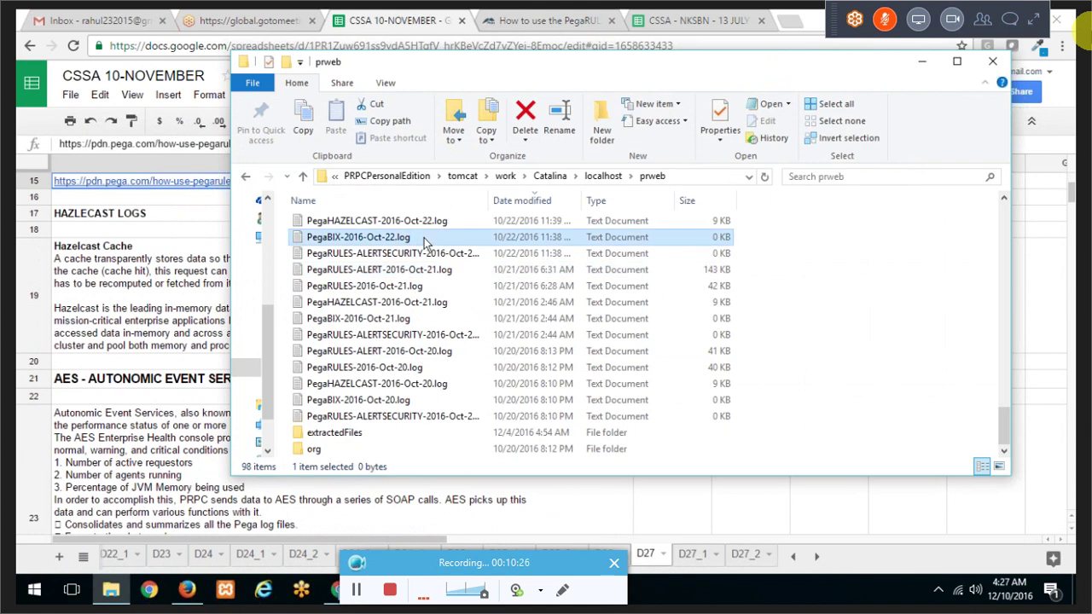
pyautogui.press('Down')
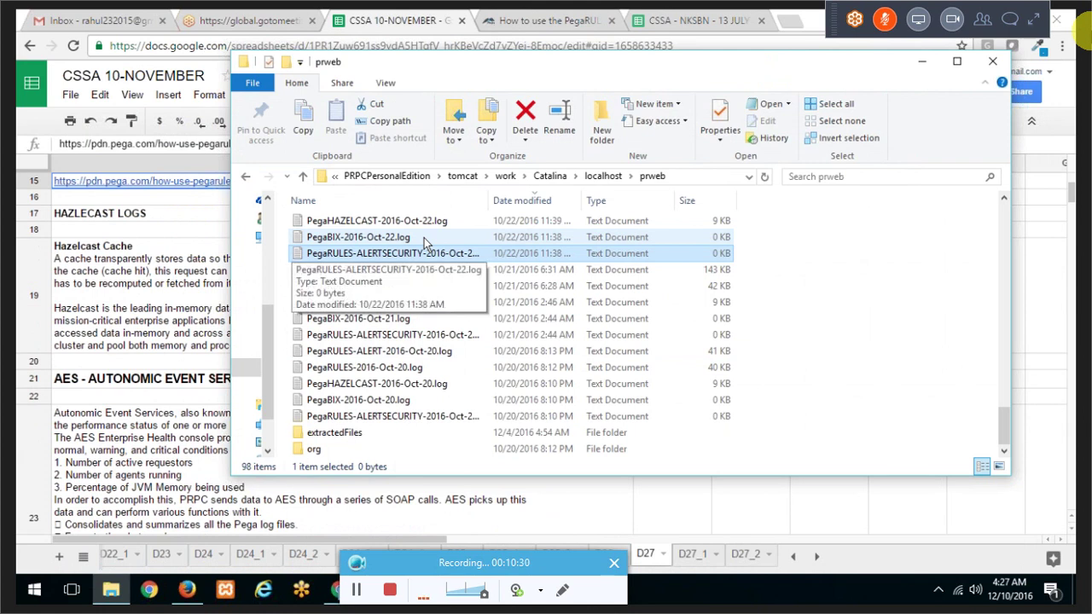
pyautogui.press('Down')
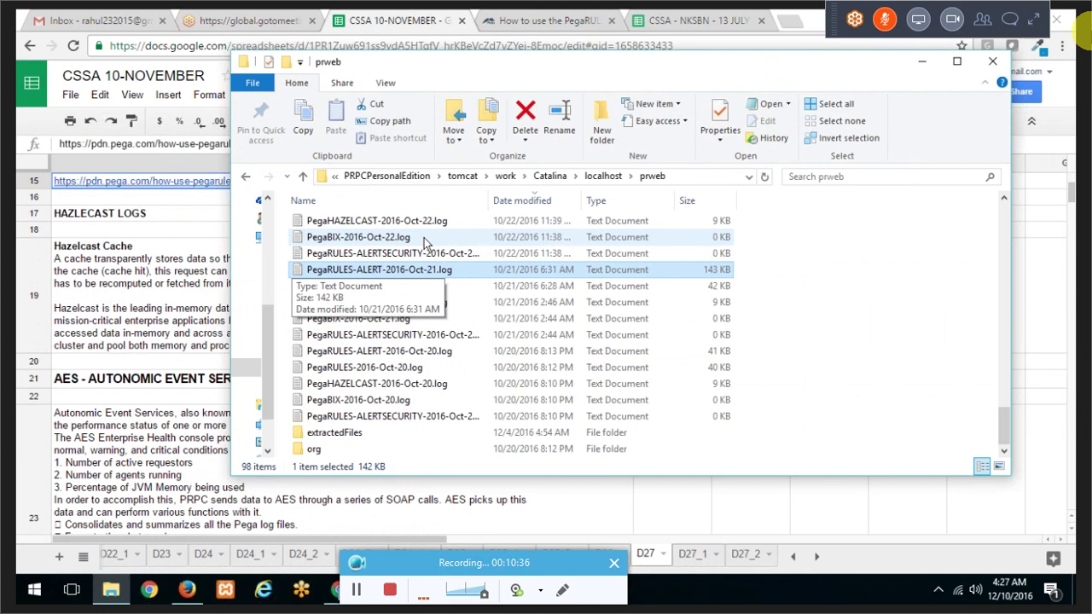
pyautogui.press('Up')
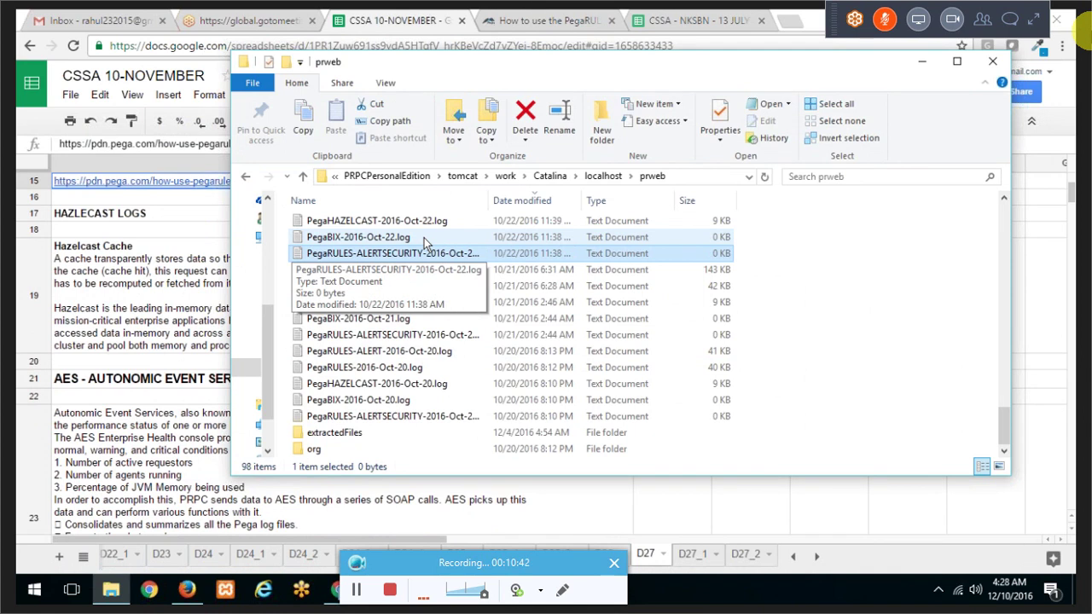
pyautogui.press('Up')
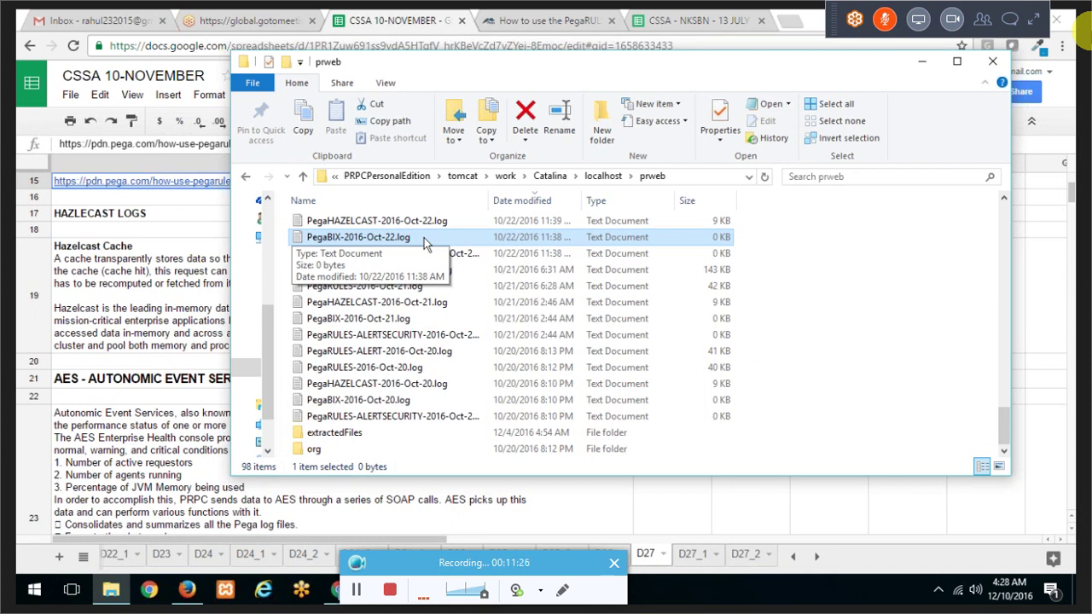
pyautogui.press('Up')
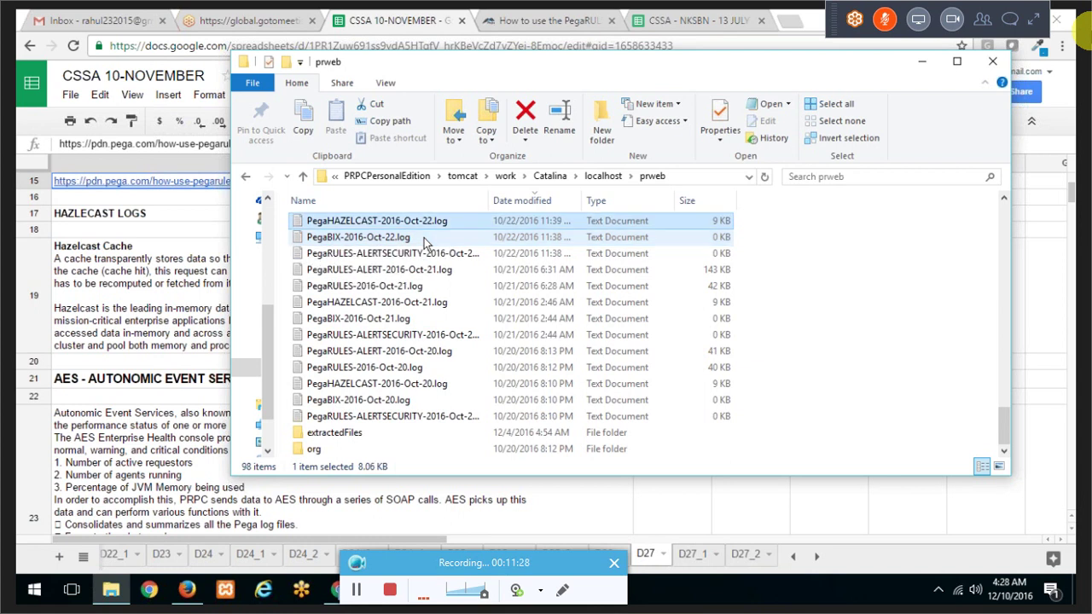
pyautogui.scroll(1, 424, 238)
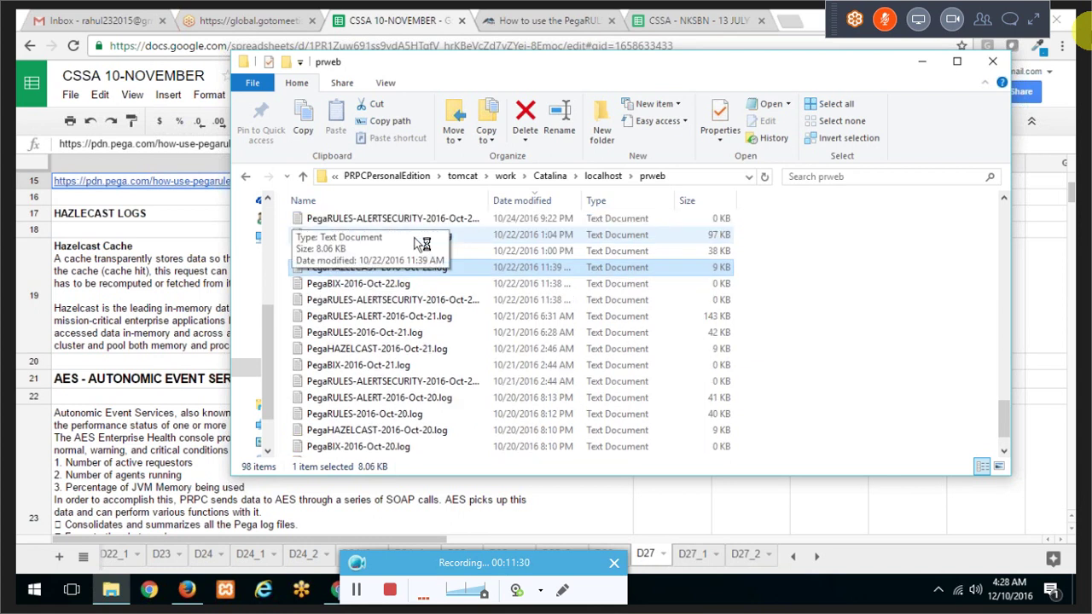
pyautogui.click(178, 307)
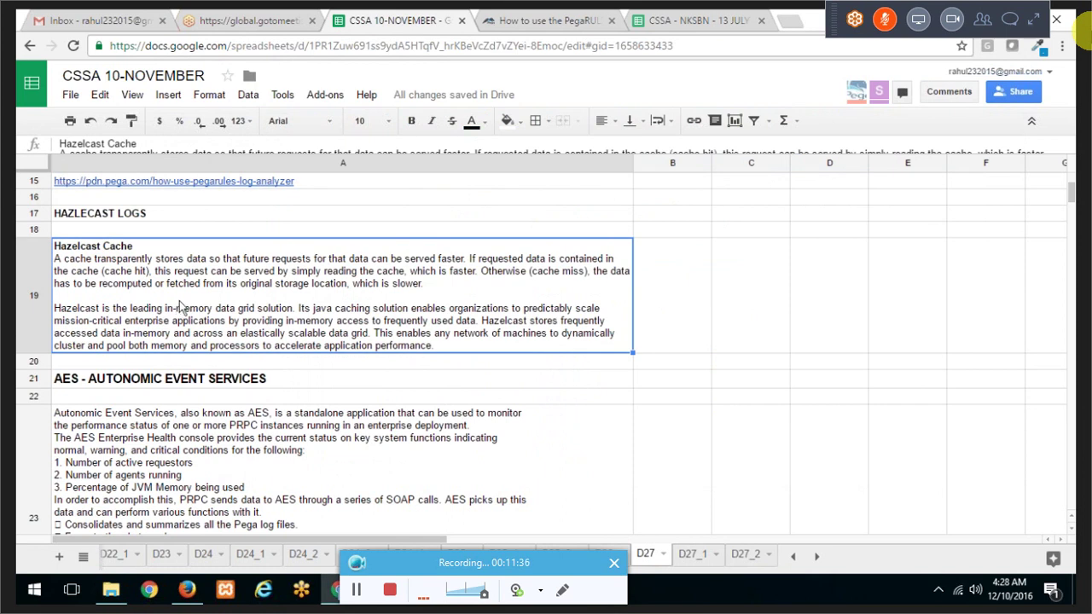
pyautogui.doubleClick(73, 267)
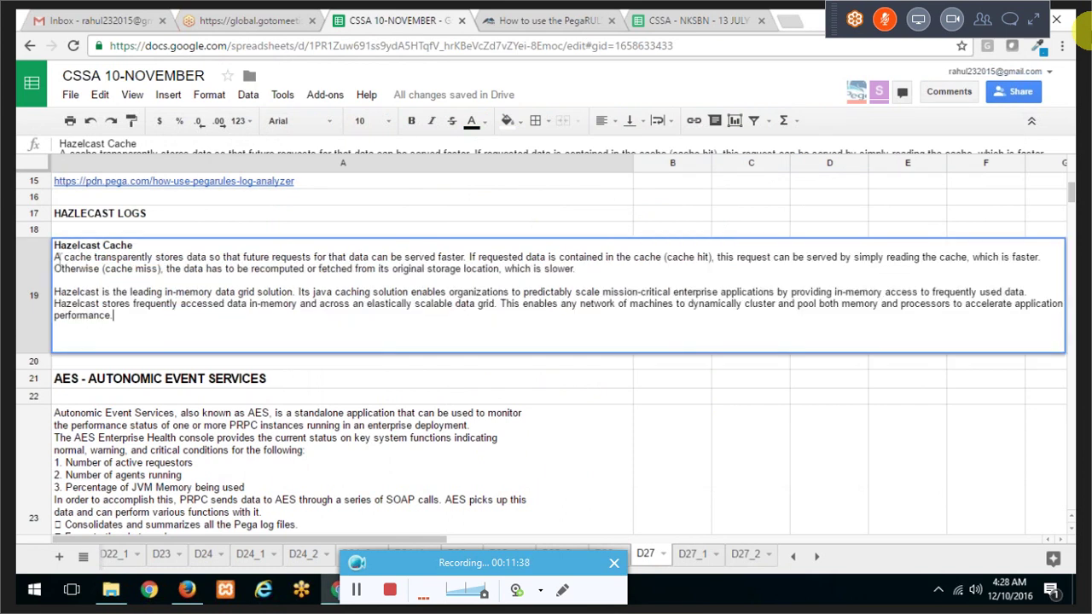
pyautogui.moveTo(54, 257); pyautogui.dragTo(236, 333)
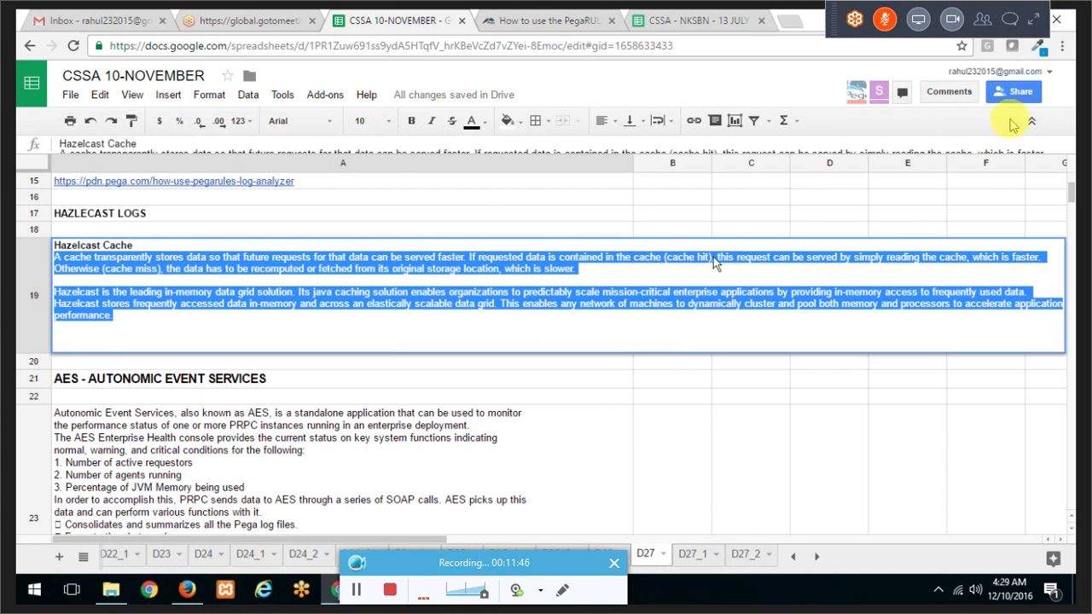
pyautogui.click(953, 261)
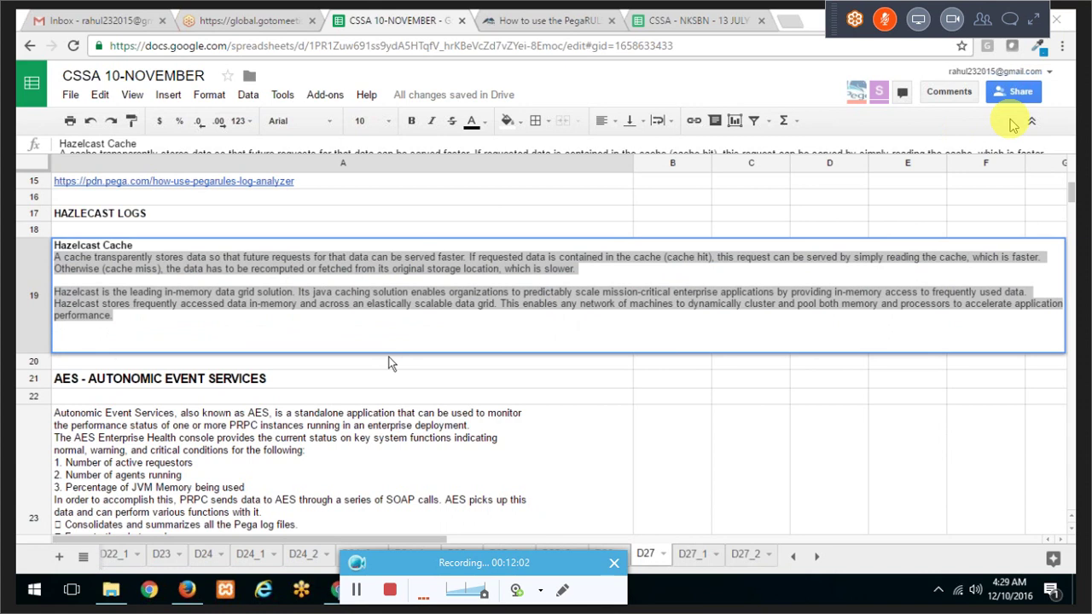
pyautogui.click(168, 314)
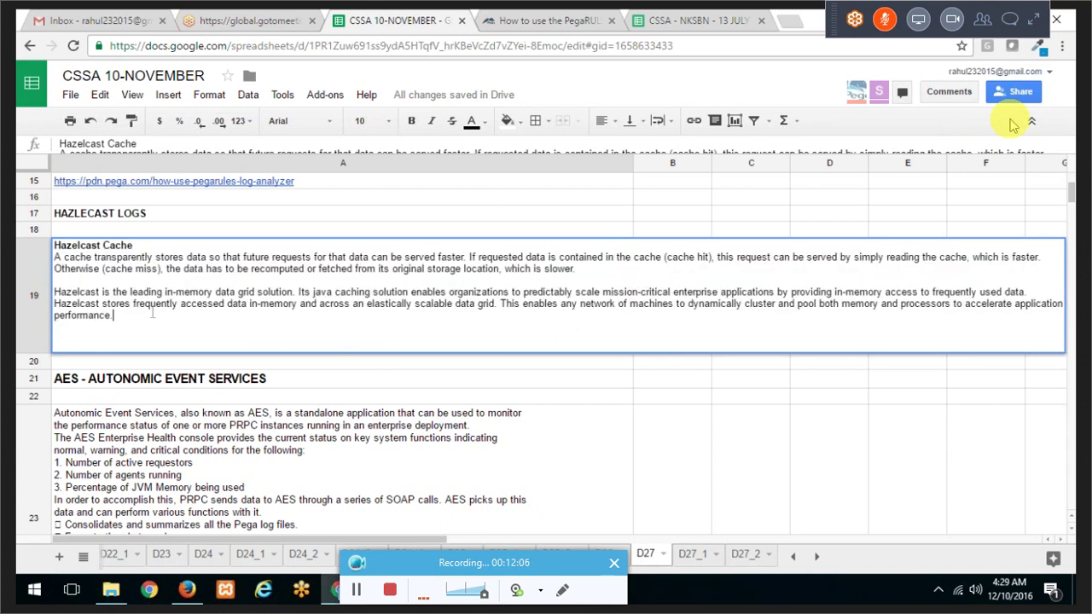
pyautogui.moveTo(103, 292); pyautogui.dragTo(296, 305)
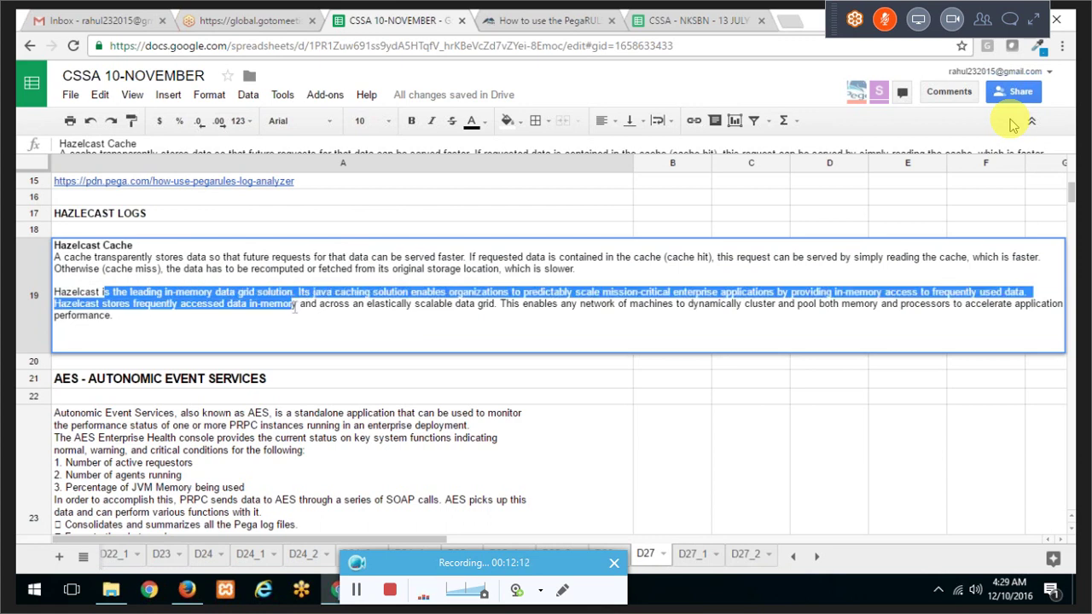
pyautogui.moveTo(296, 305); pyautogui.dragTo(294, 318)
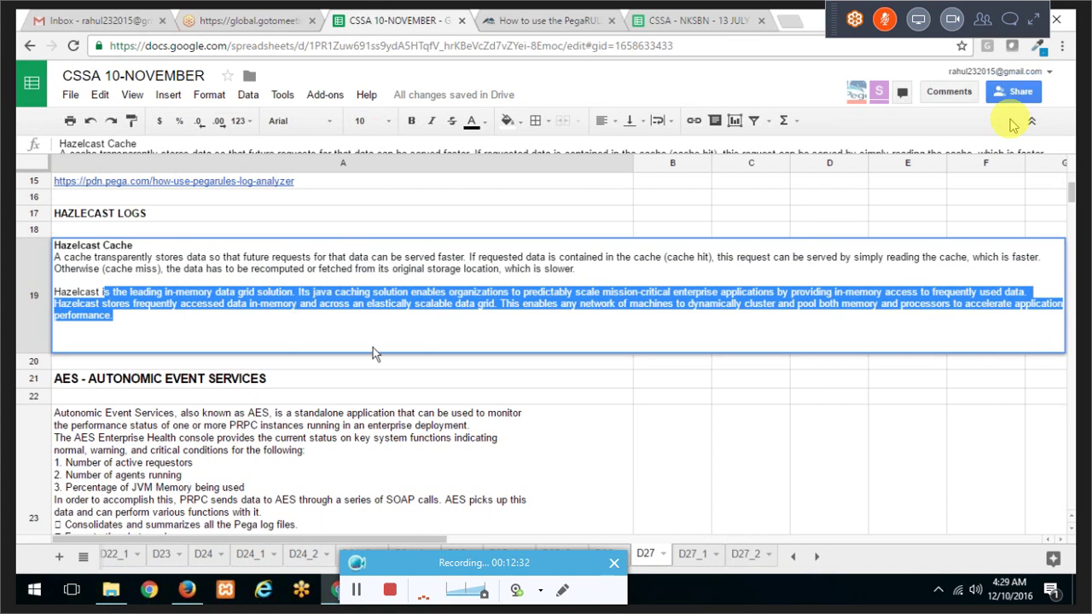
# Step: Bring up the prweb folder, scroll to the top, and open PegaHAZELCAST-2016-Dec-04.log in Notepad
pyautogui.click(111, 589)
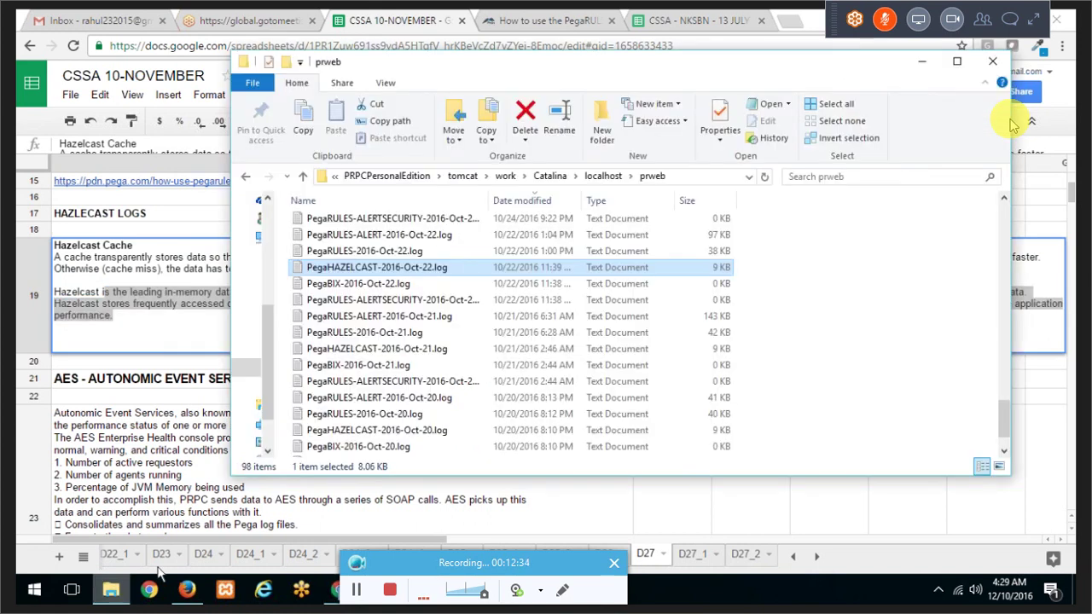
pyautogui.click(414, 240)
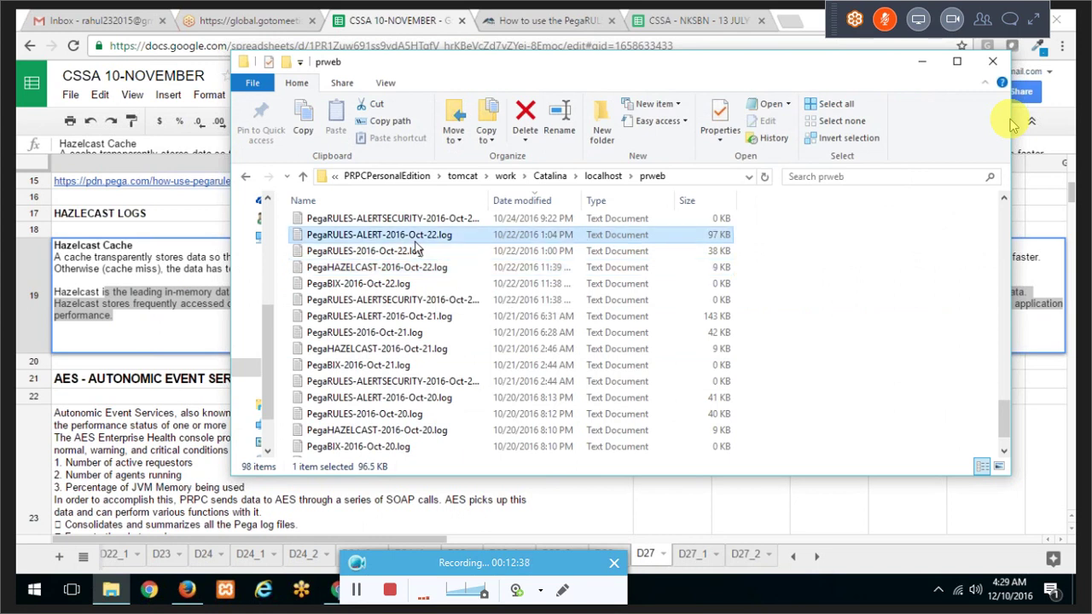
pyautogui.scroll(3, 416, 246)
pyautogui.scroll(15, 414, 242)
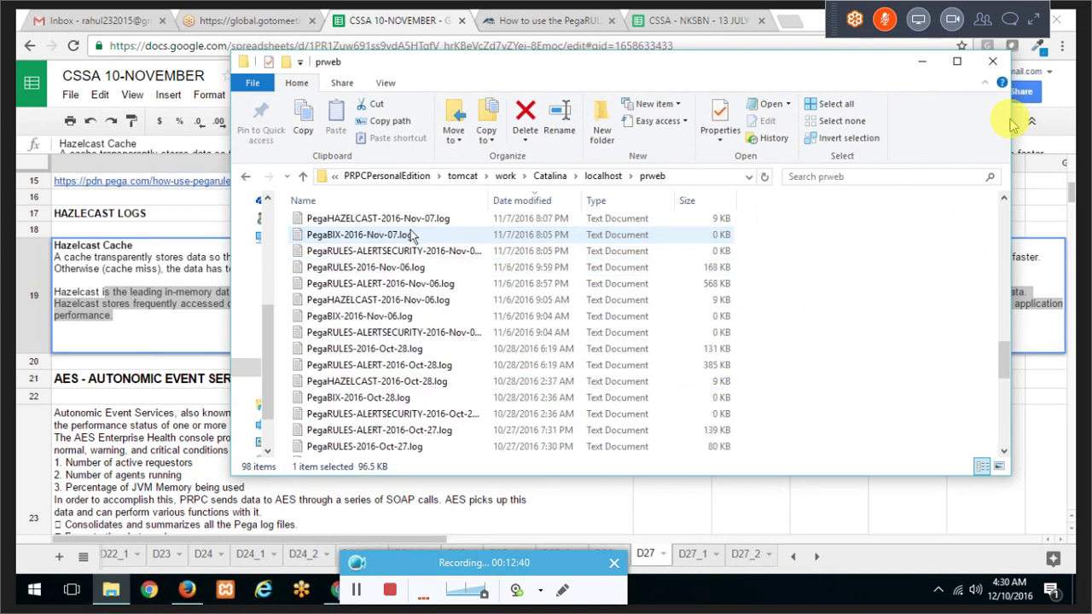
pyautogui.scroll(8, 412, 234)
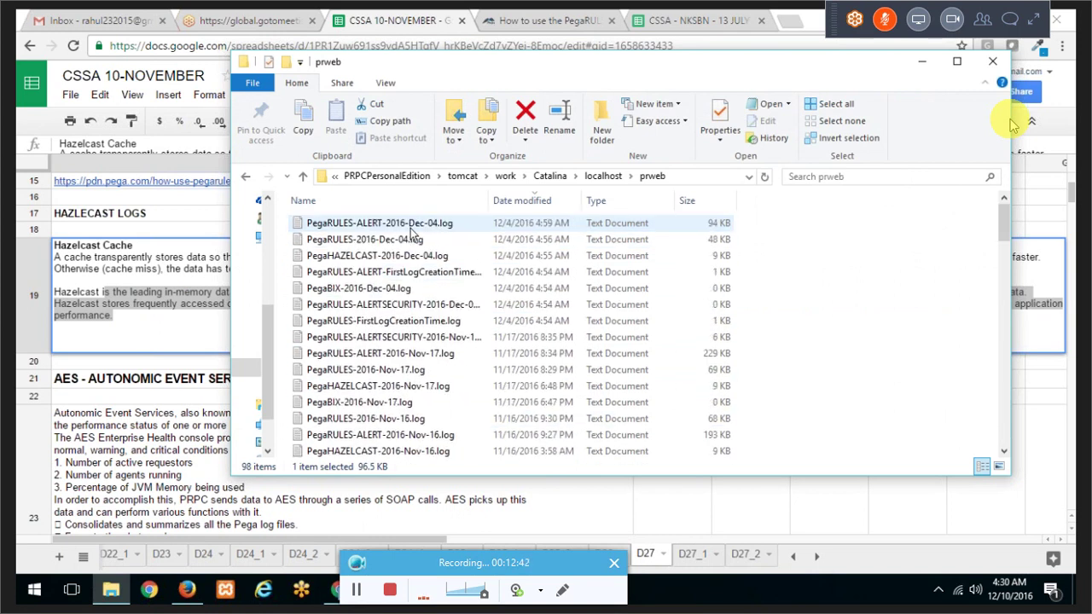
pyautogui.click(413, 257)
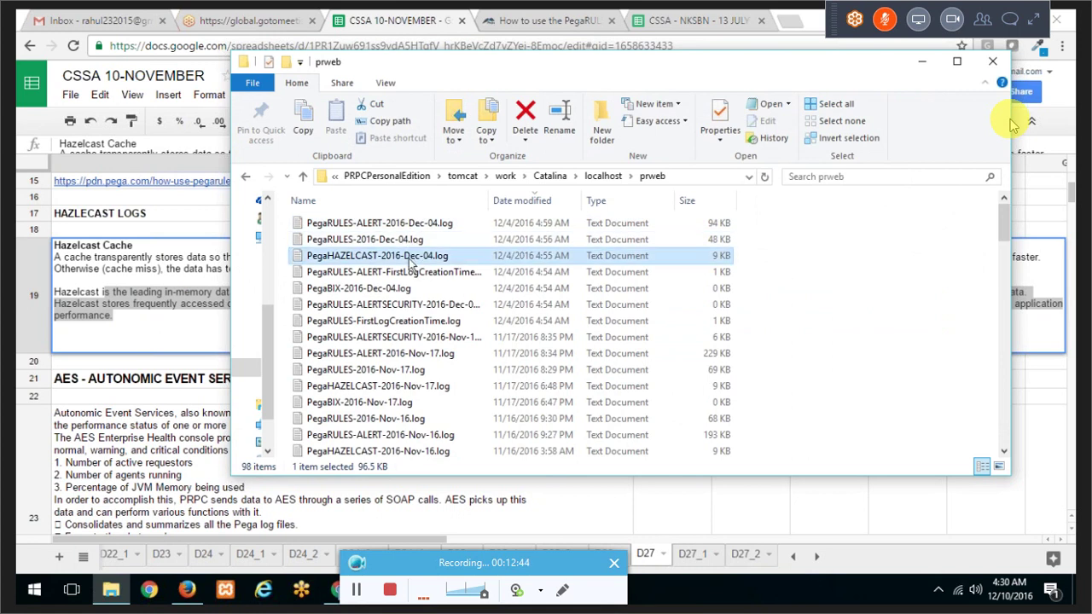
pyautogui.doubleClick(415, 264)
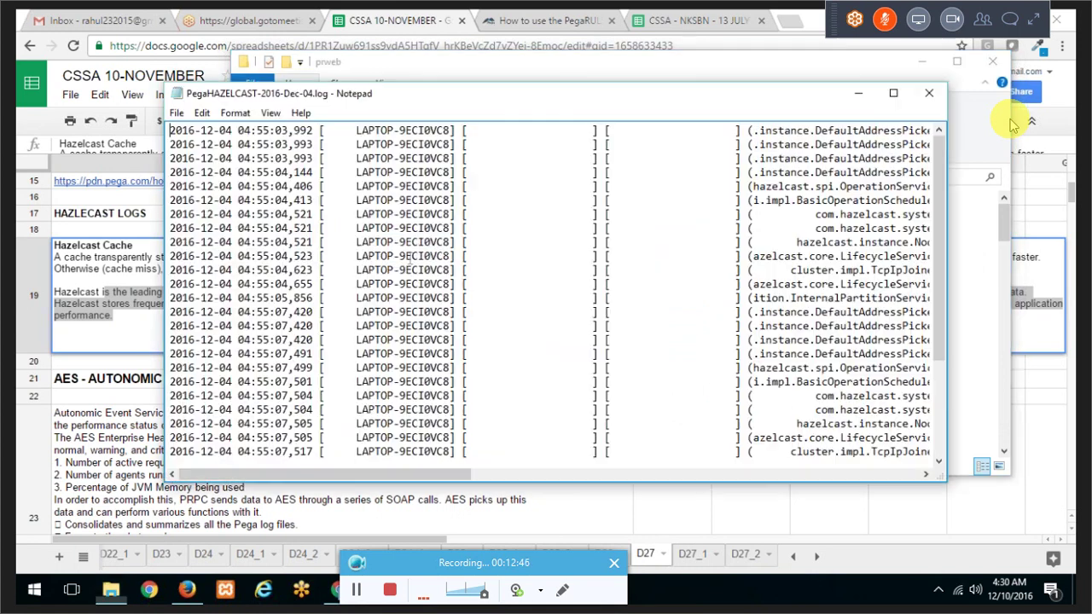
# Step: Close Notepad and reopen the Hazelcast log maximized in Notepad++
pyautogui.click(933, 83)
pyautogui.rightClick(432, 255)
pyautogui.click(457, 256)
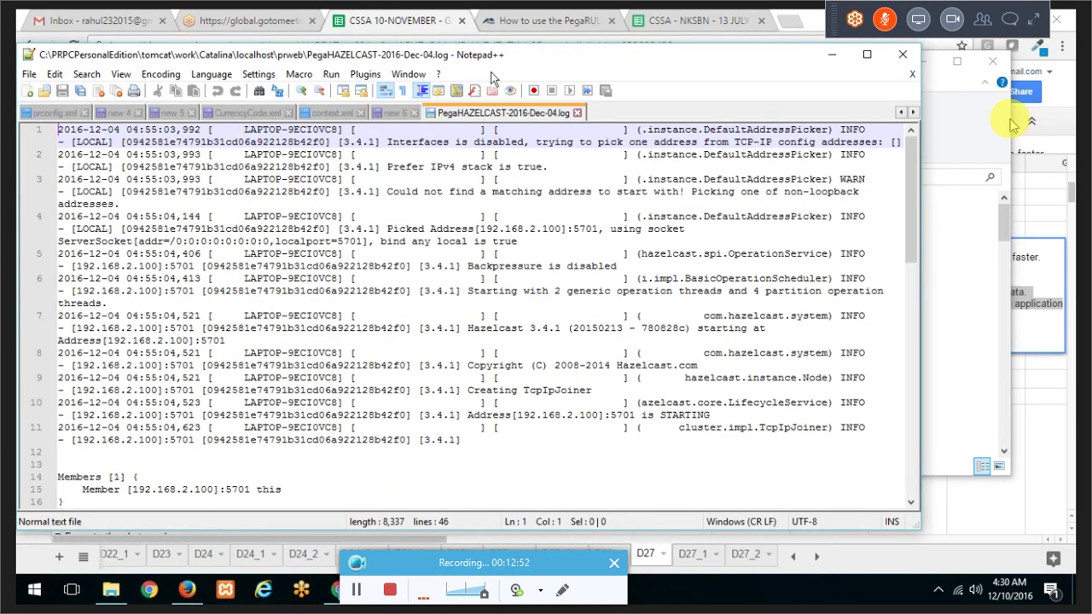
pyautogui.doubleClick(447, 58)
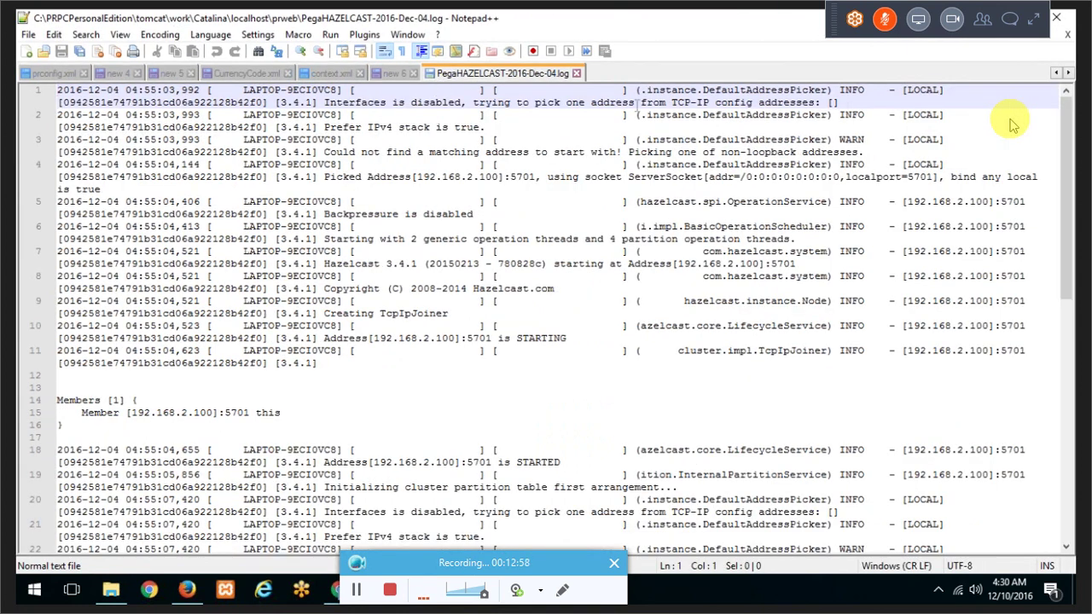
# Step: Highlight the Interfaces is disabled, Prefer IPv4 and line 3 warning messages
pyautogui.moveTo(326, 103); pyautogui.dragTo(772, 104)
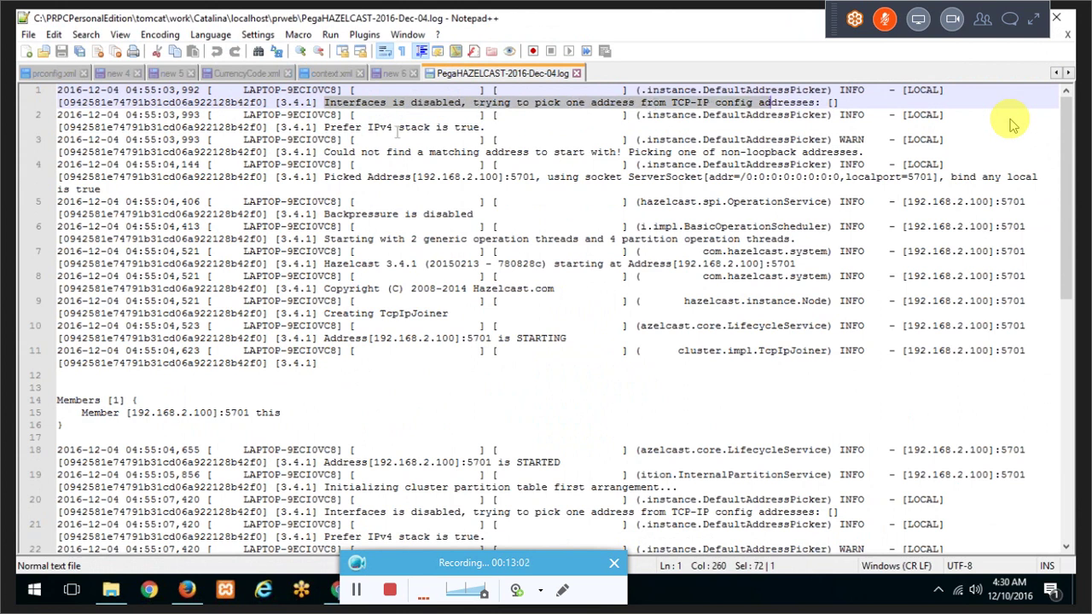
pyautogui.moveTo(343, 129); pyautogui.dragTo(404, 128)
pyautogui.moveTo(347, 152); pyautogui.dragTo(367, 153)
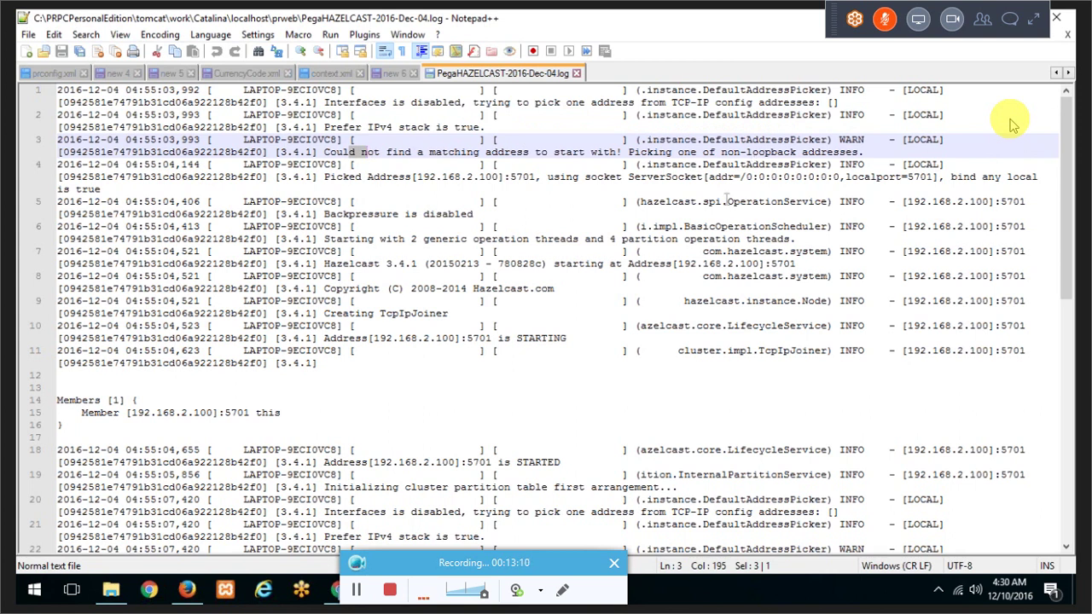
pyautogui.rightClick(505, 328)
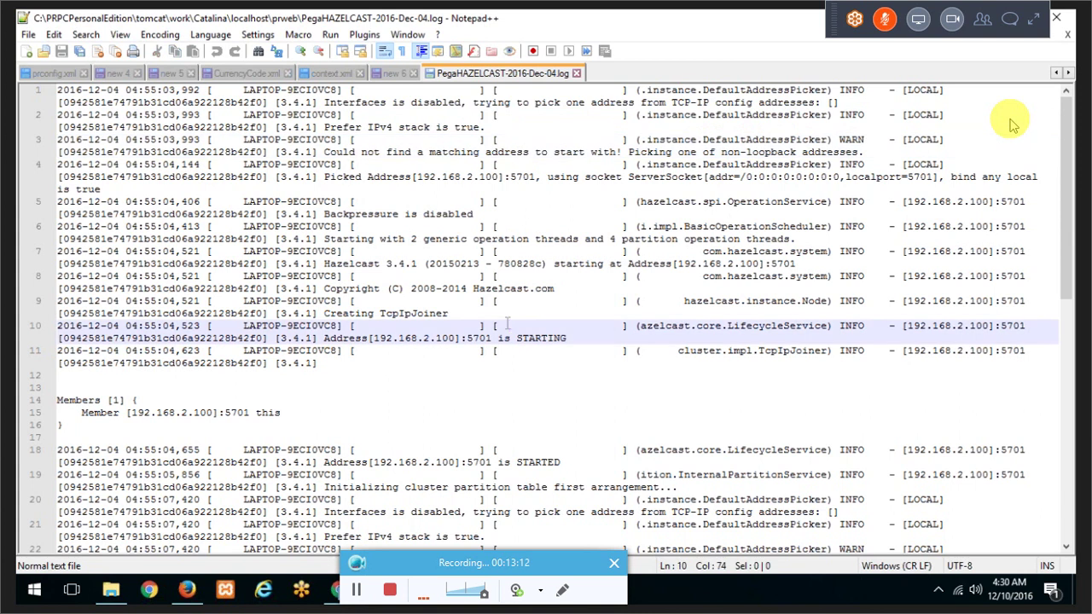
pyautogui.click(331, 277)
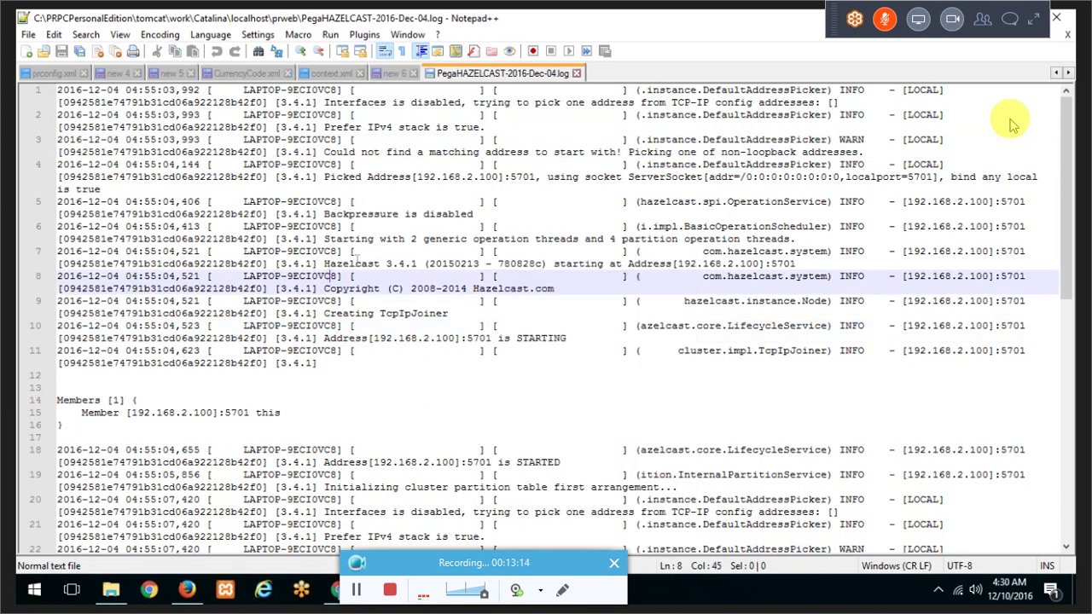
# Step: Mark the STARTED entry and the full cluster partition table message
pyautogui.scroll(-1, 354, 259)
pyautogui.scroll(-4, 355, 256)
pyautogui.scroll(1, 342, 231)
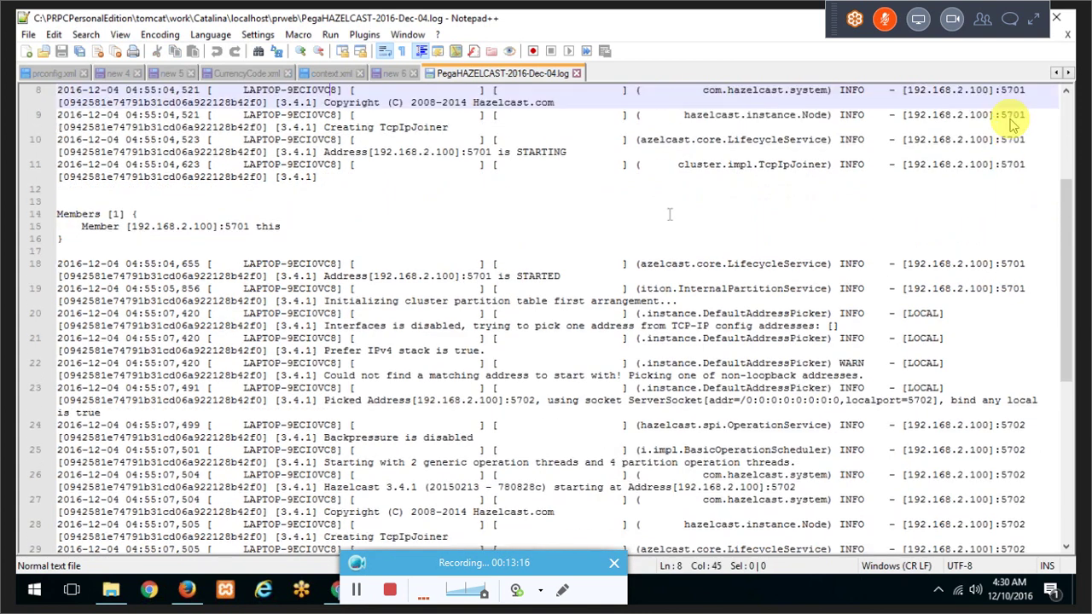
pyautogui.scroll(-1, 346, 220)
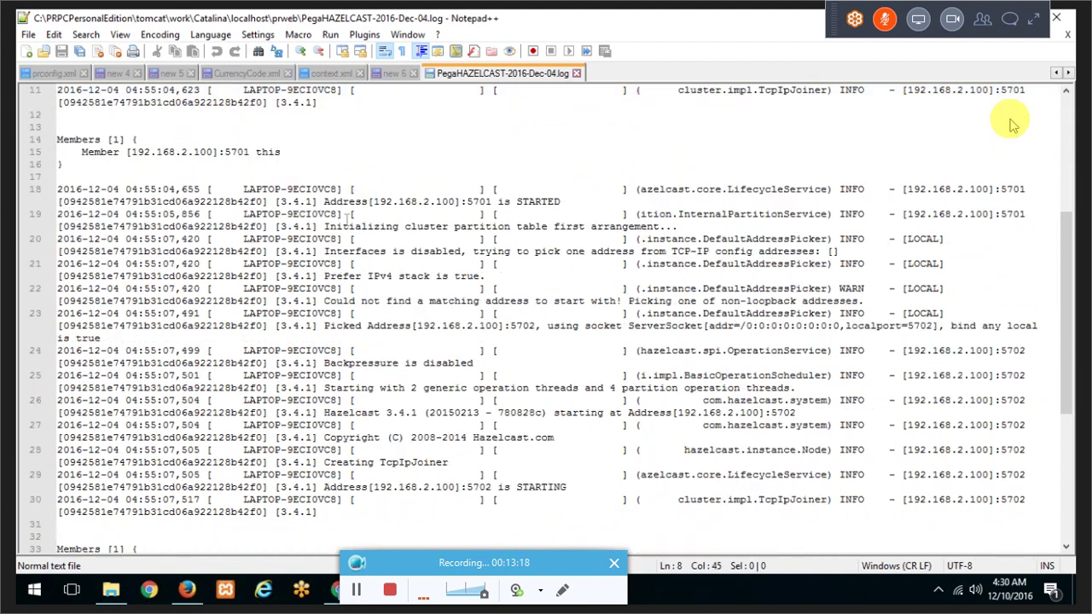
pyautogui.scroll(-1, 346, 217)
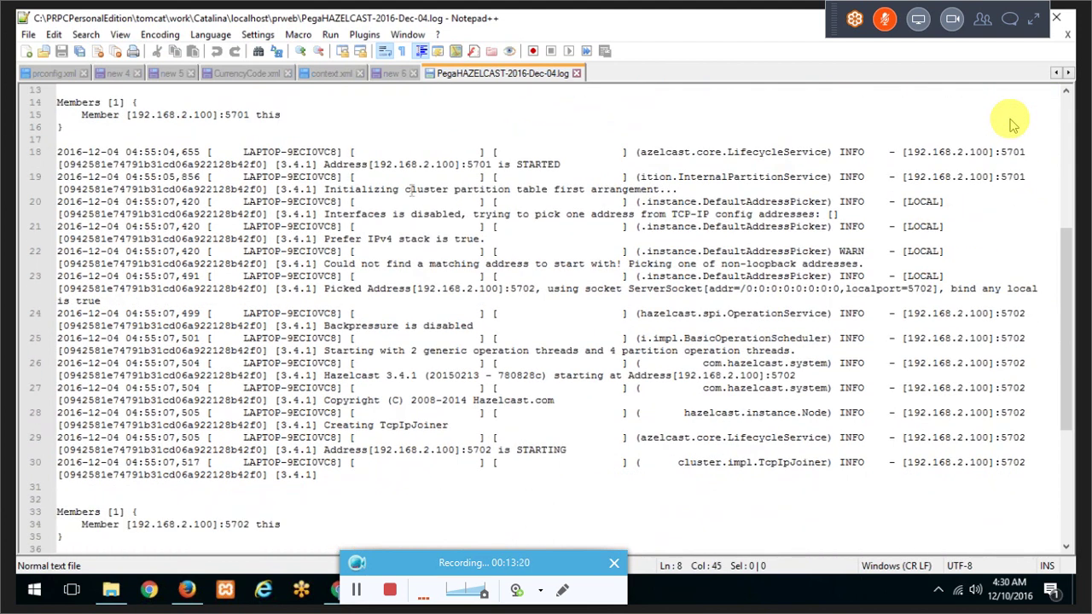
pyautogui.doubleClick(538, 163)
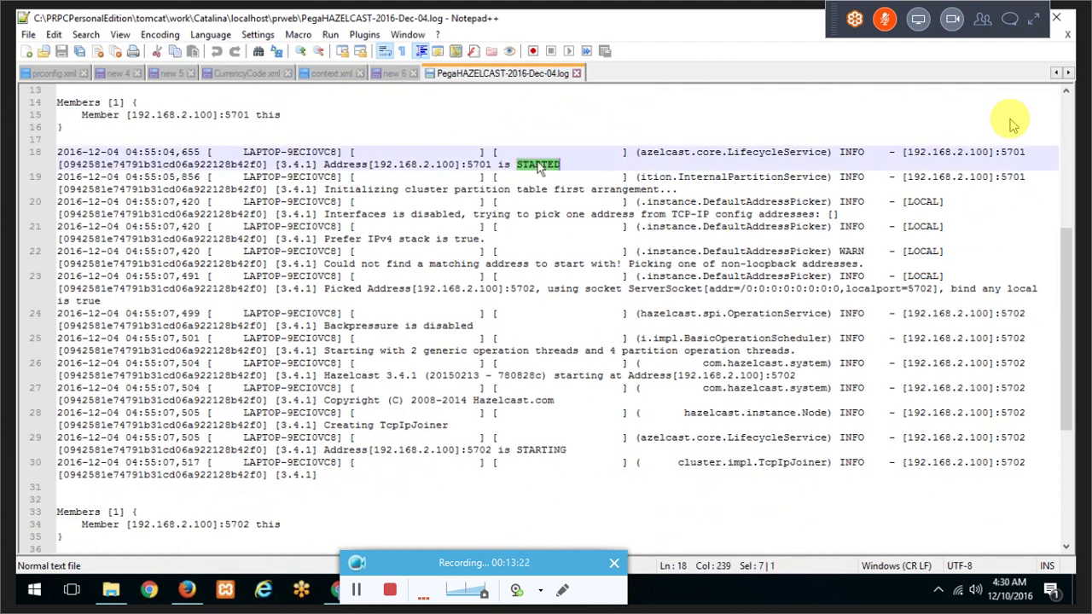
pyautogui.click(368, 188)
pyautogui.moveTo(369, 188); pyautogui.dragTo(555, 190)
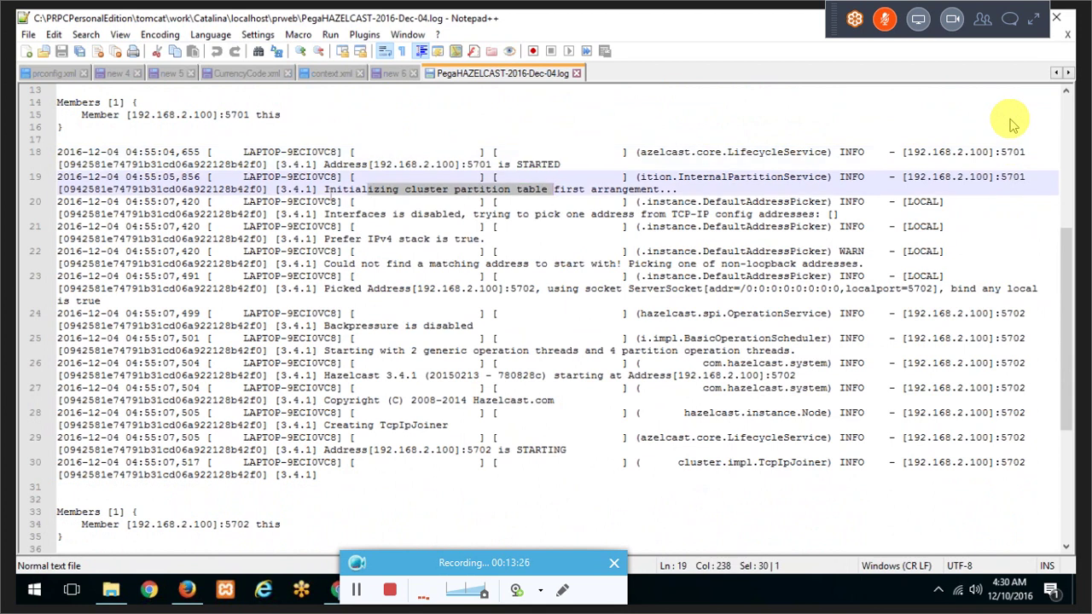
pyautogui.moveTo(325, 189); pyautogui.dragTo(681, 189)
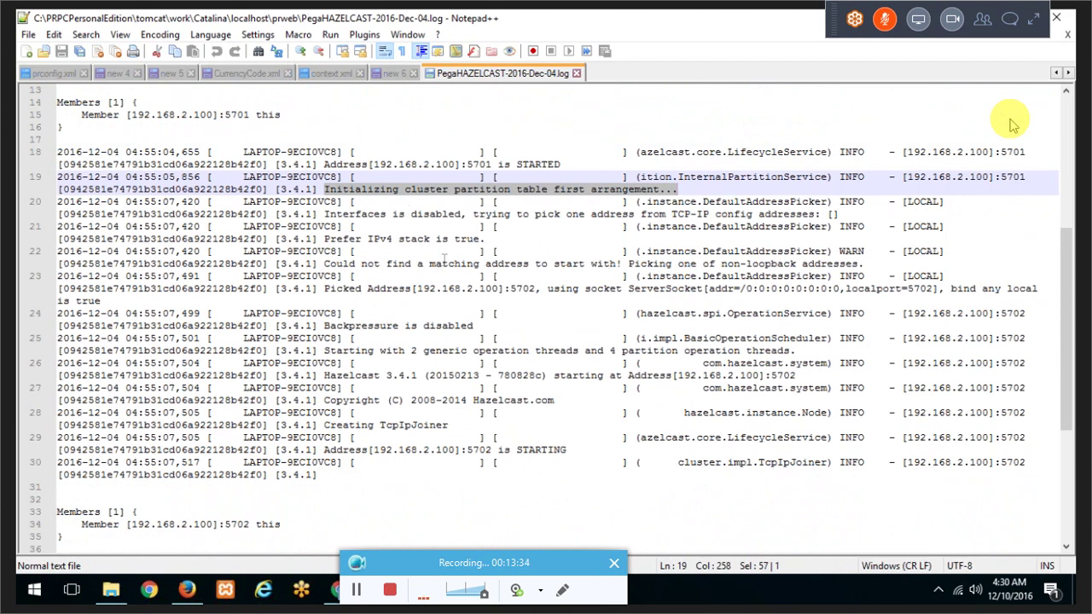
# Step: Mark the node destruction and shutdown-complete lines, then minimize Notepad++
pyautogui.scroll(-4, 1012, 125)
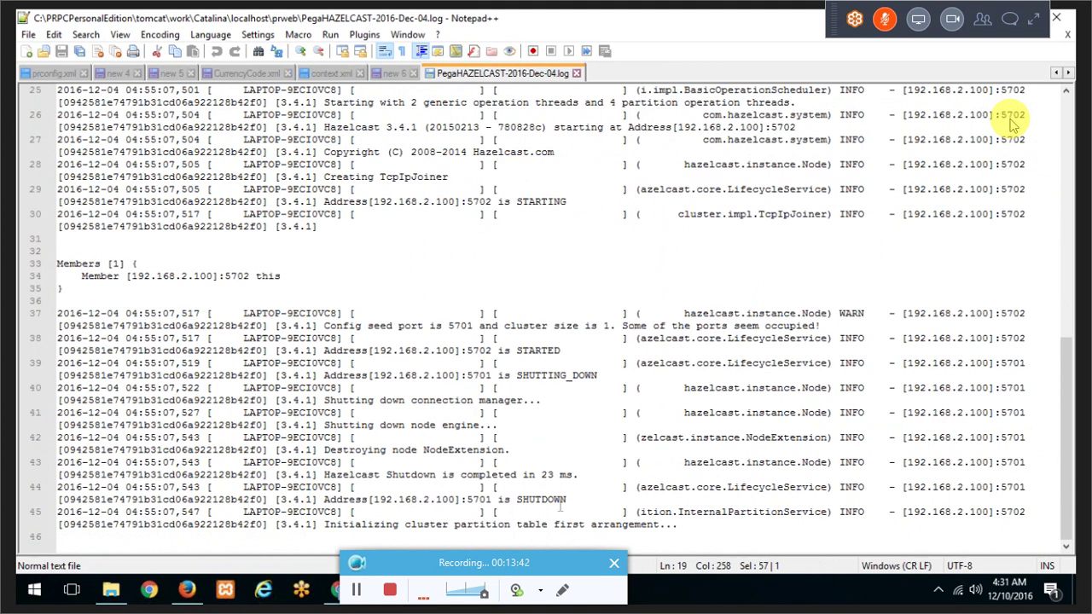
pyautogui.moveTo(592, 474); pyautogui.dragTo(424, 450)
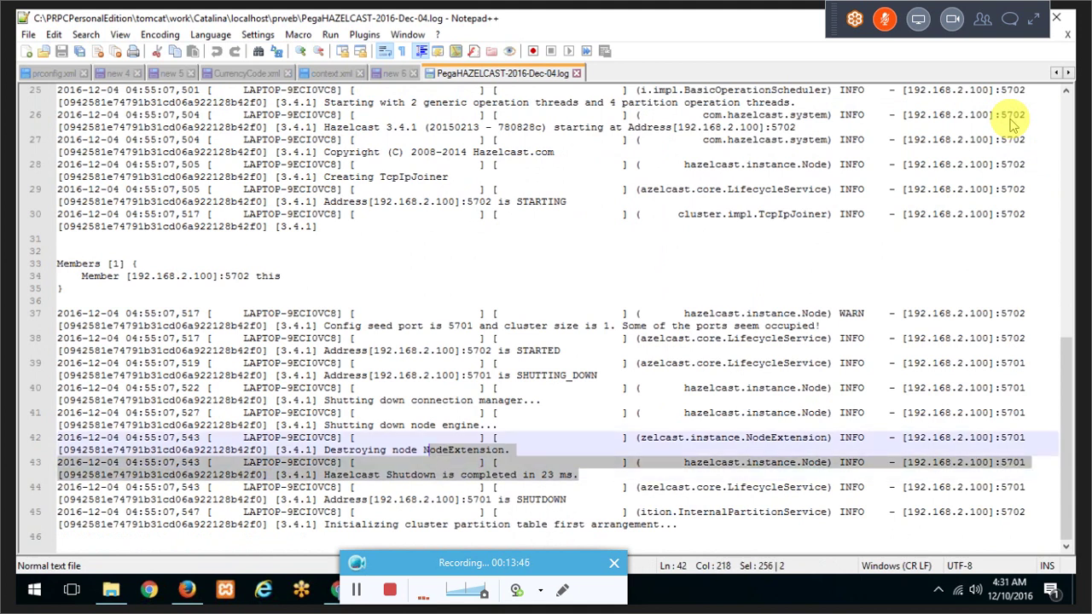
pyautogui.click(490, 589)
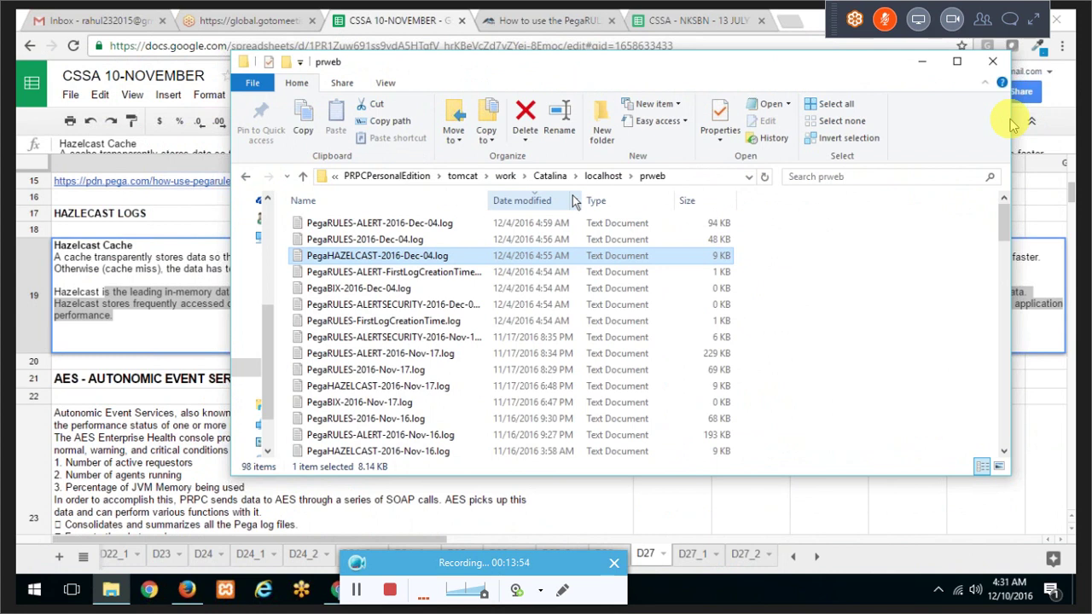
# Step: Return to the CSSA 10-NOVEMBER sheet and select the AES description cell A23
pyautogui.click(401, 15)
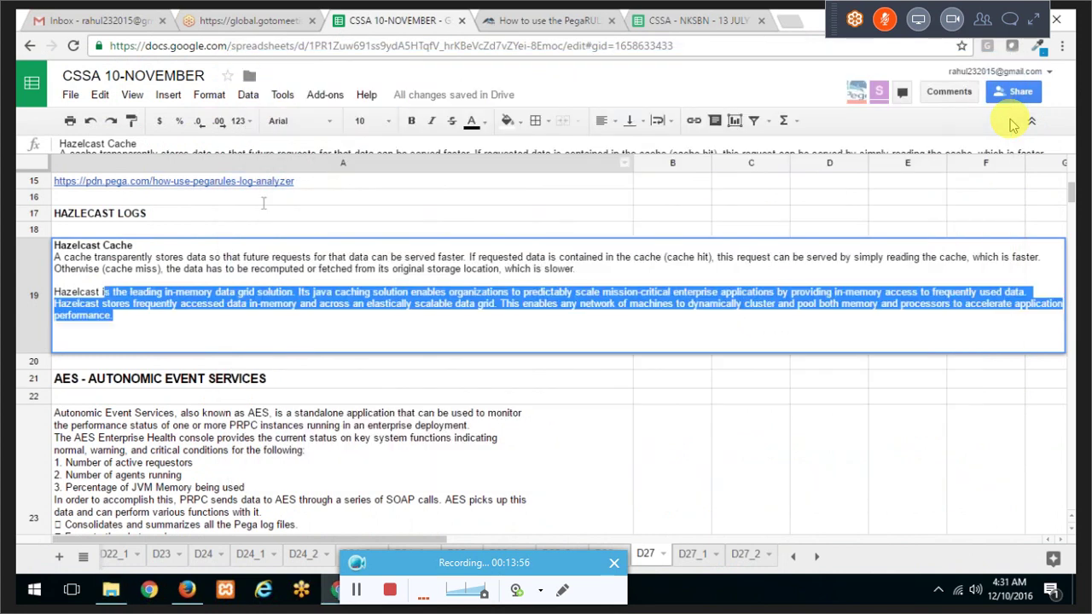
pyautogui.scroll(-5, 236, 401)
pyautogui.click(242, 394)
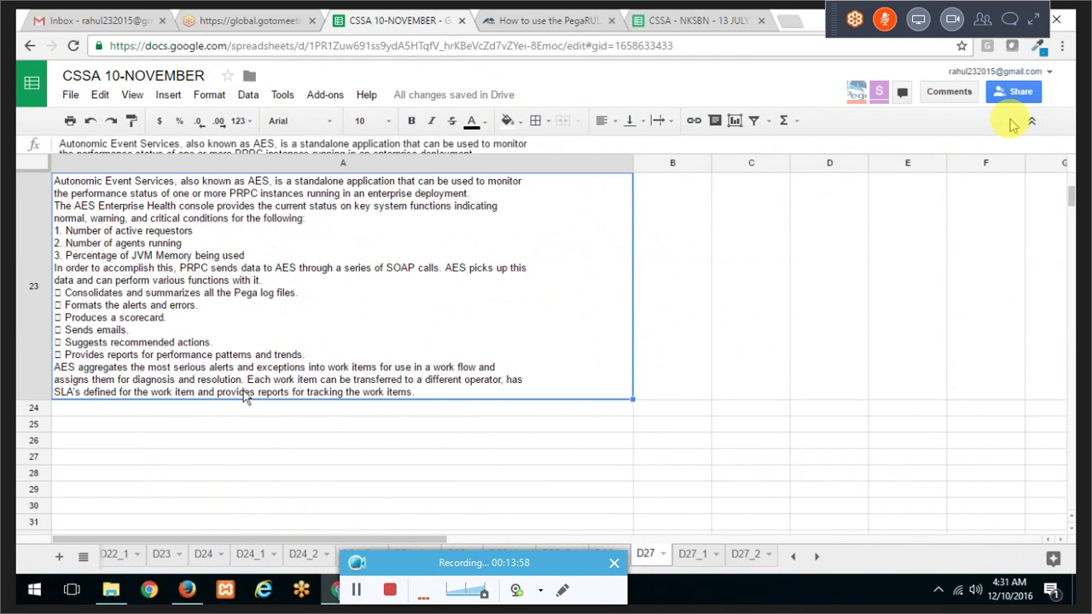
pyautogui.scroll(2, 243, 394)
pyautogui.scroll(-2, 243, 394)
pyautogui.scroll(1, 243, 394)
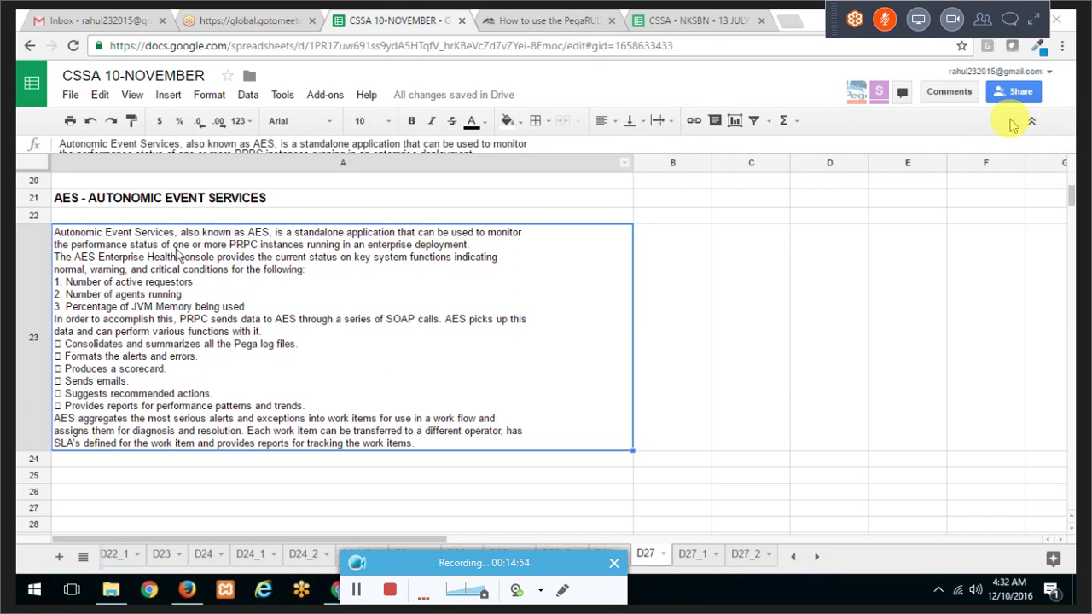
# Step: Highlight the AES notes on active requestors, agents running and JVM memory, then switch to Firefox
pyautogui.tripleClick(66, 284)
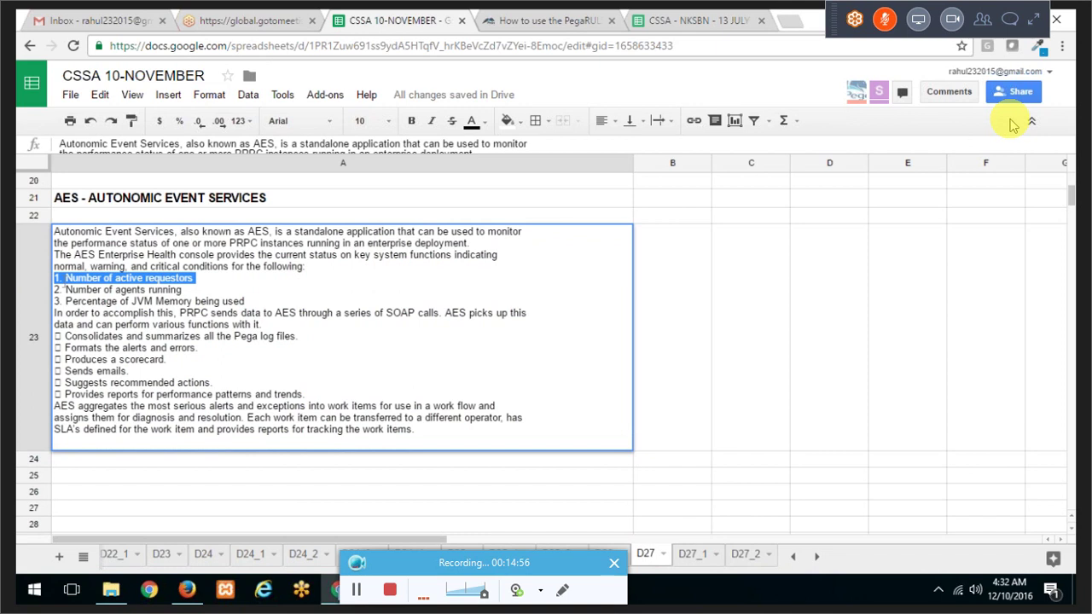
pyautogui.doubleClick(84, 290)
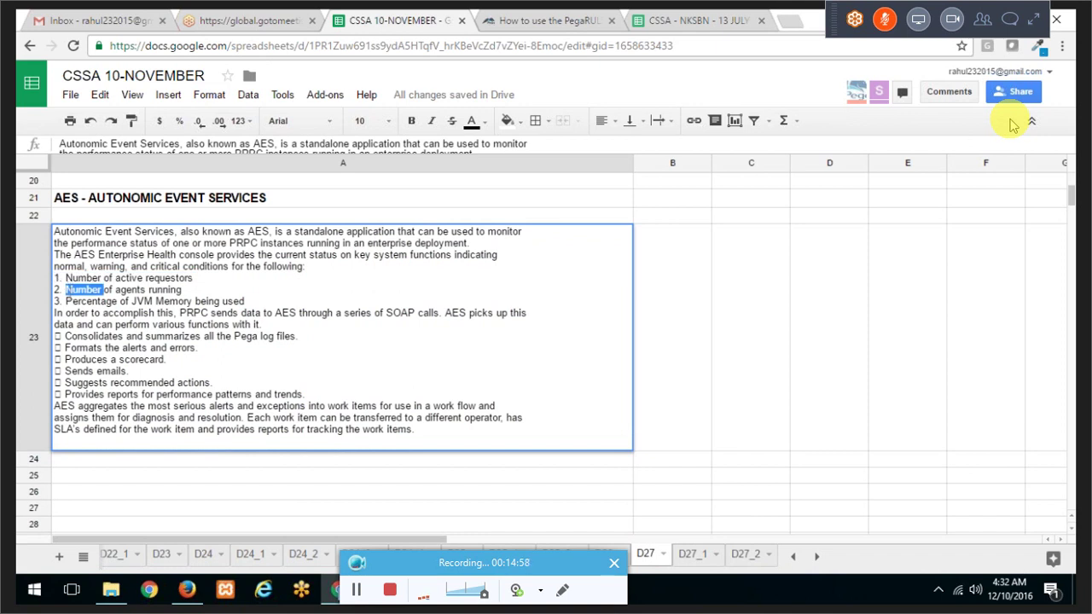
pyautogui.moveTo(66, 301); pyautogui.dragTo(248, 302)
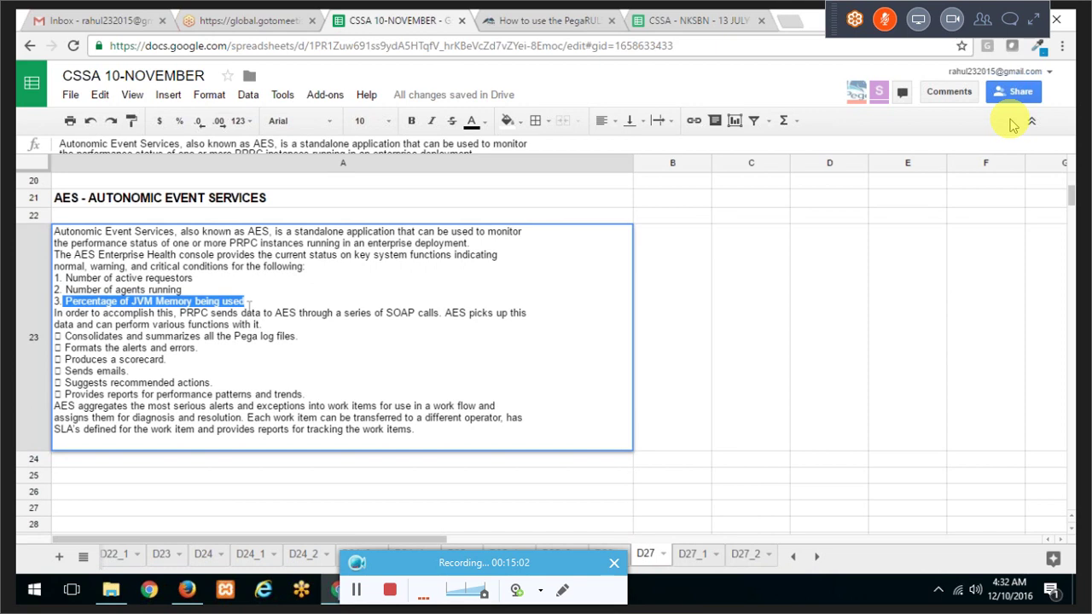
pyautogui.moveTo(247, 303); pyautogui.dragTo(525, 434)
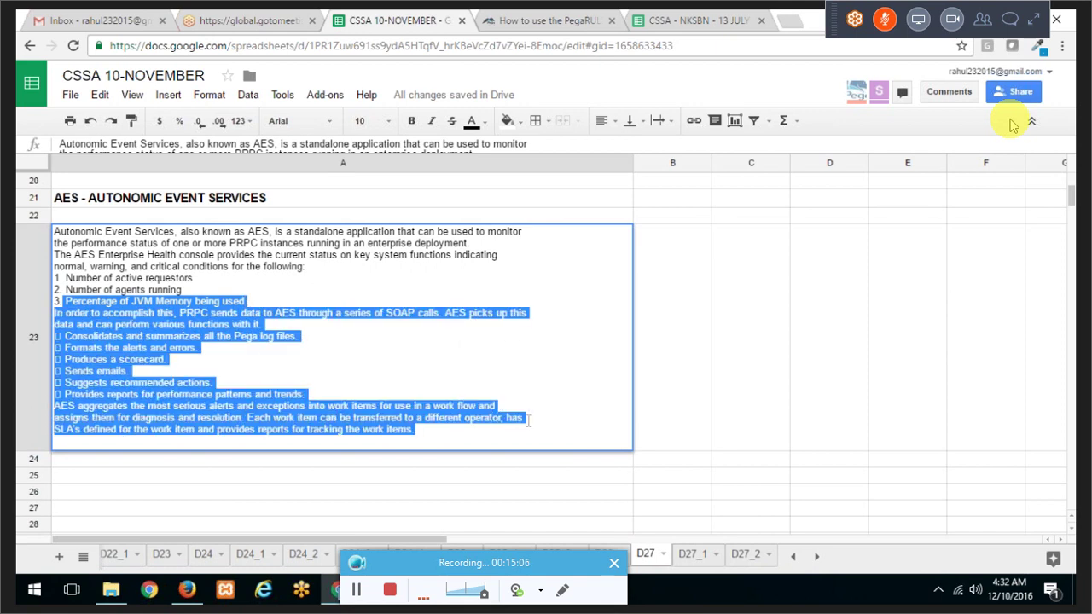
pyautogui.click(675, 263)
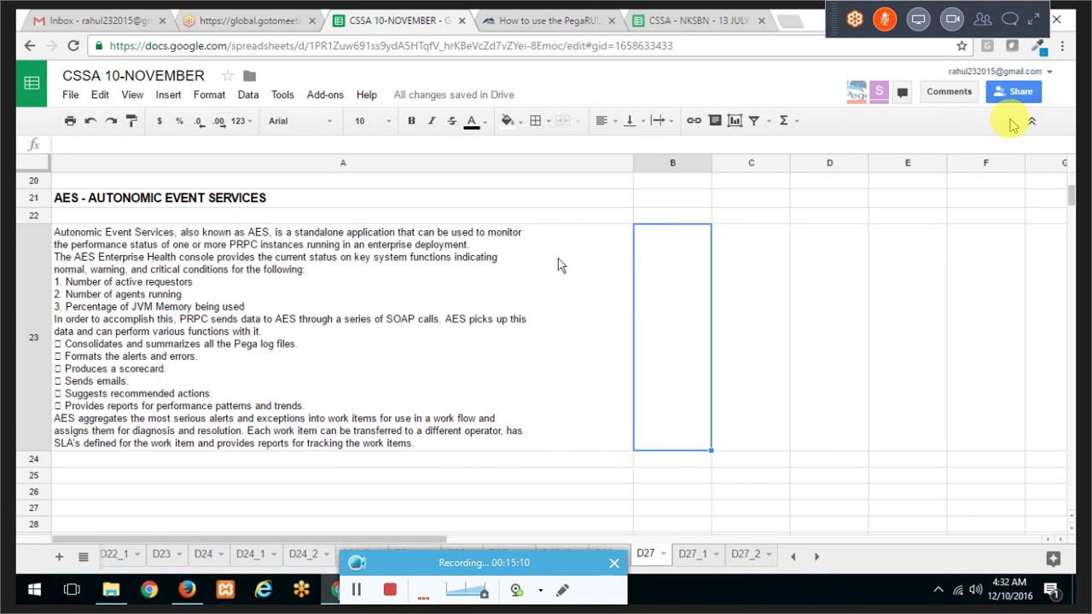
pyautogui.scroll(3, 560, 265)
pyautogui.scroll(5, 559, 265)
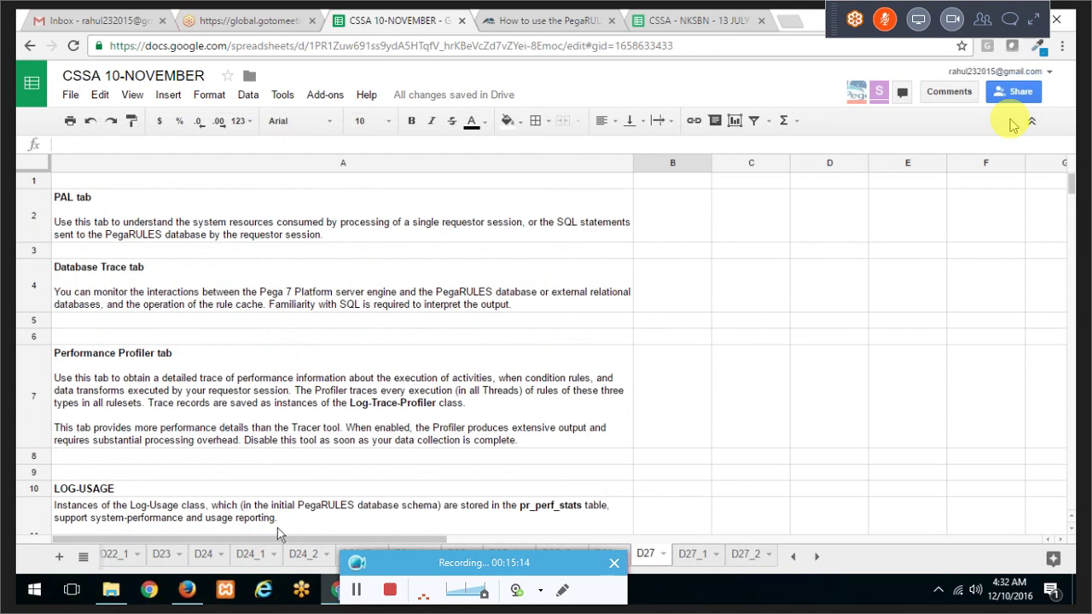
pyautogui.click(188, 589)
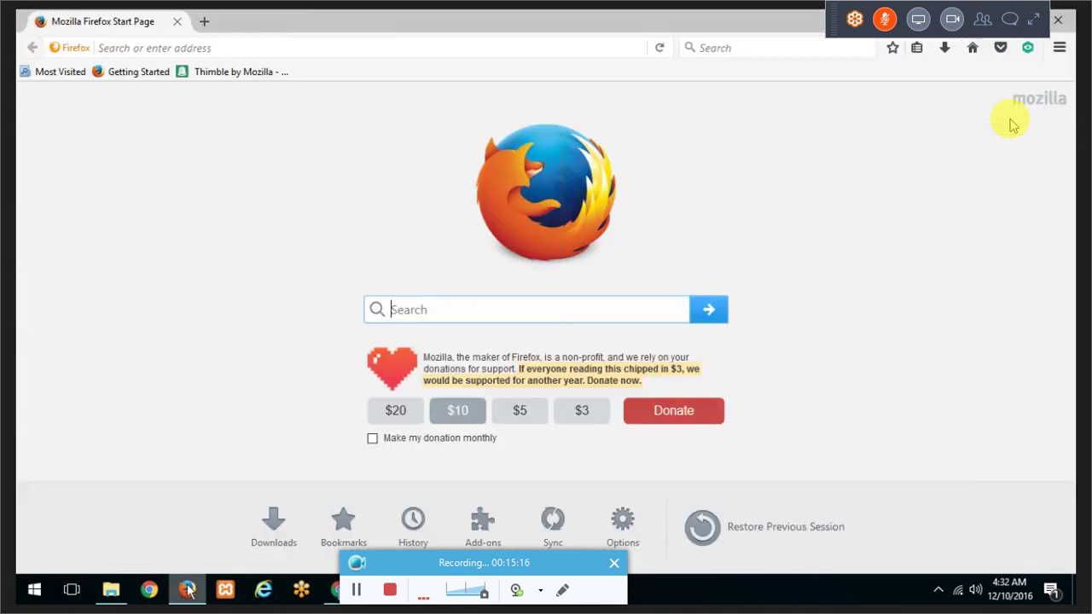
# Step: Load localhost:7191/prweb/PRServlet in Firefox and sign in to Designer Studio with the saved login
pyautogui.click(226, 49)
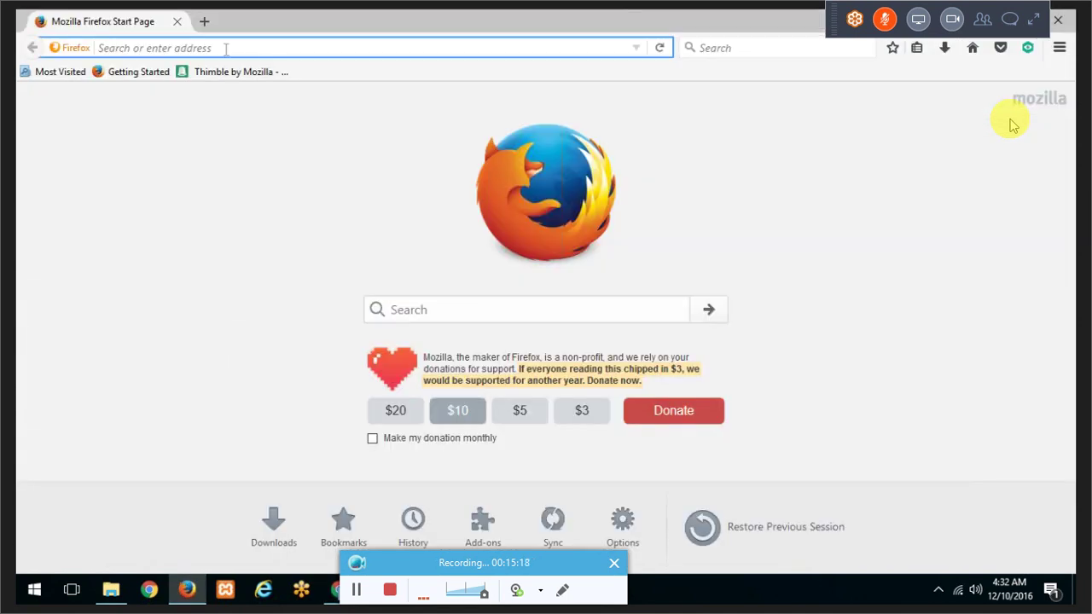
pyautogui.write('lo')
pyautogui.press('Down')
pyautogui.press('Return')
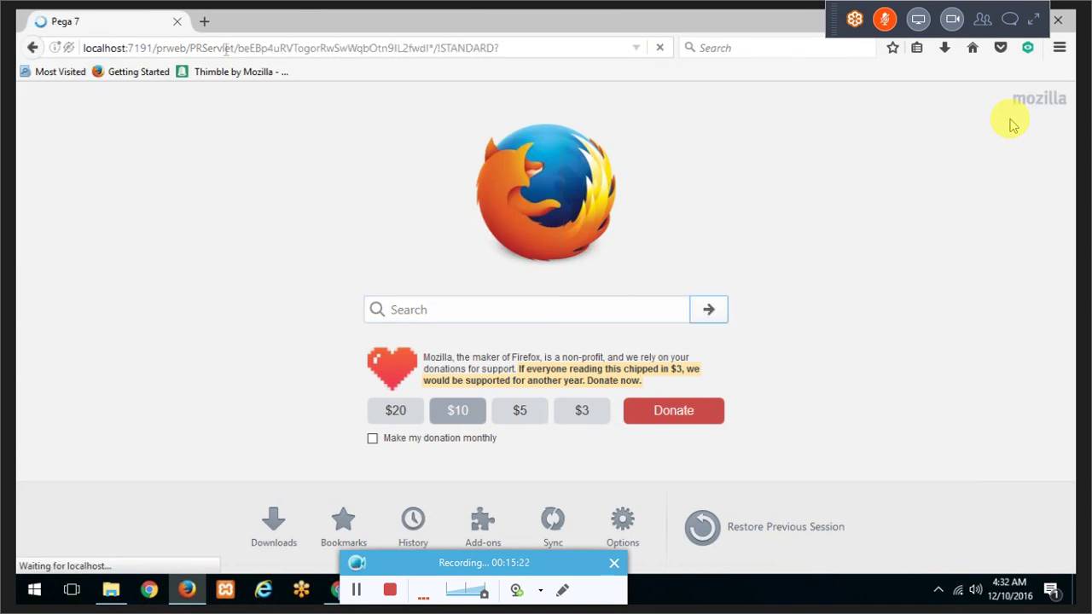
pyautogui.press('Down')
pyautogui.press('Down')
pyautogui.press('Return')
pyautogui.press('Return')
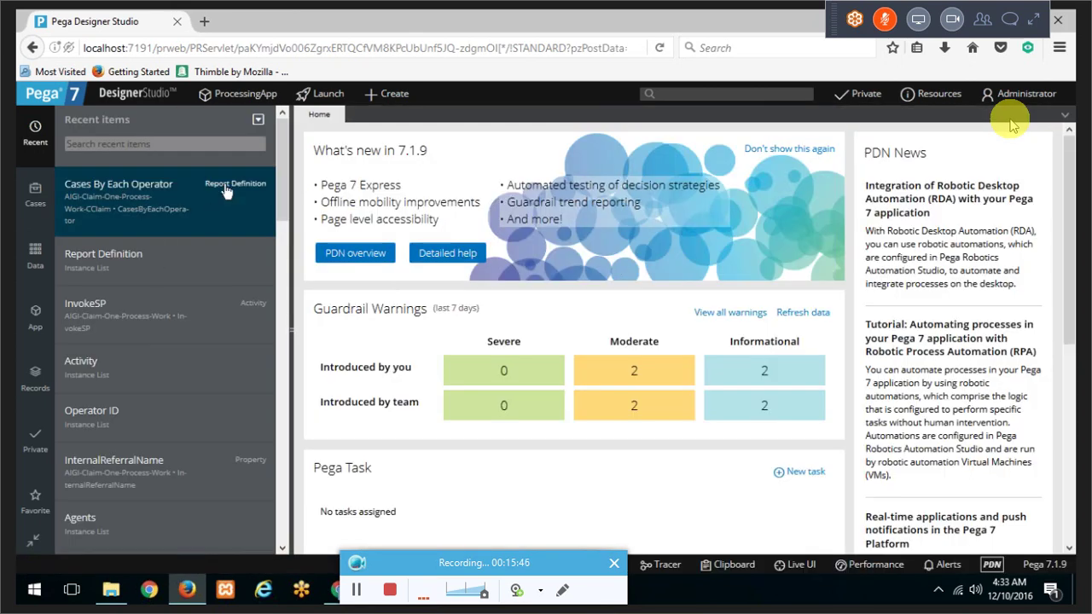
# Step: Open Cases By Each Operator from Recent items and check its Actions menu without running anything
pyautogui.click(226, 192)
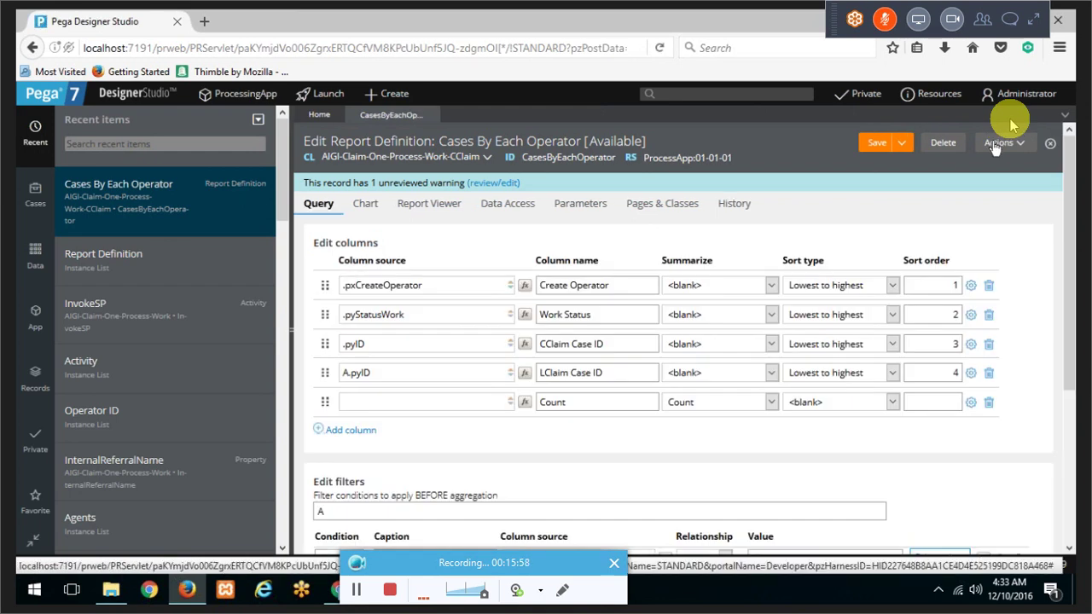
pyautogui.click(998, 143)
pyautogui.click(964, 163)
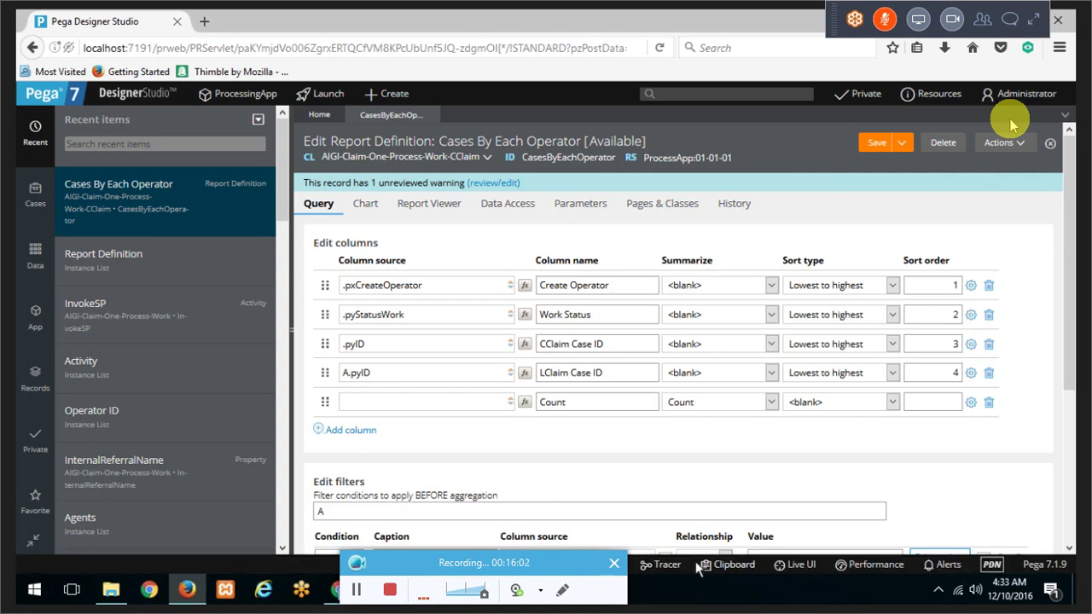
# Step: Open the Performance window, reset its readings, and add a reading with clipboard size
pyautogui.click(881, 570)
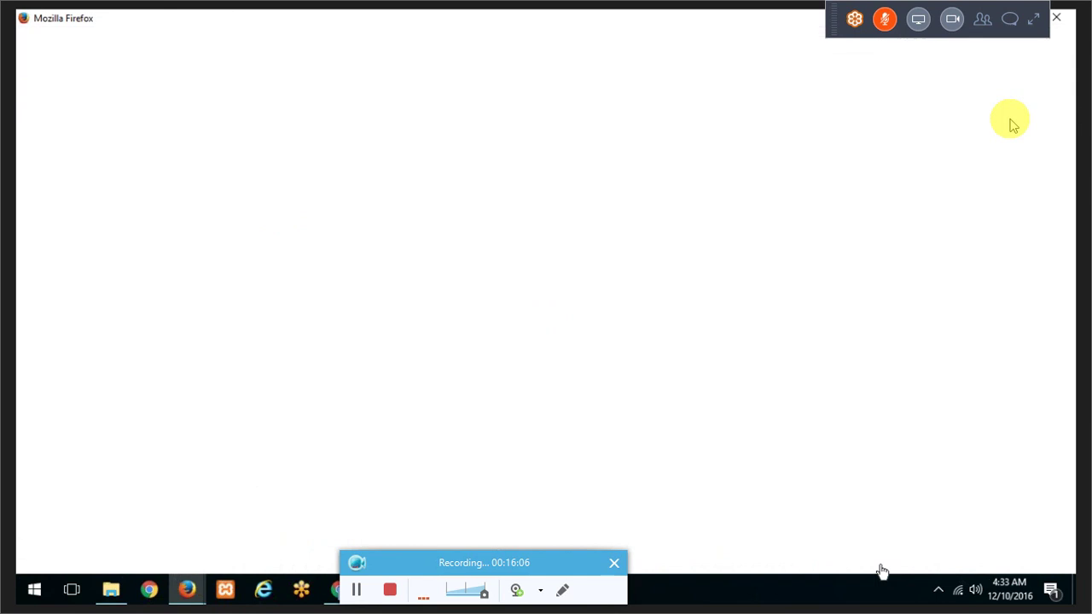
pyautogui.moveTo(120, 11); pyautogui.dragTo(162, 1)
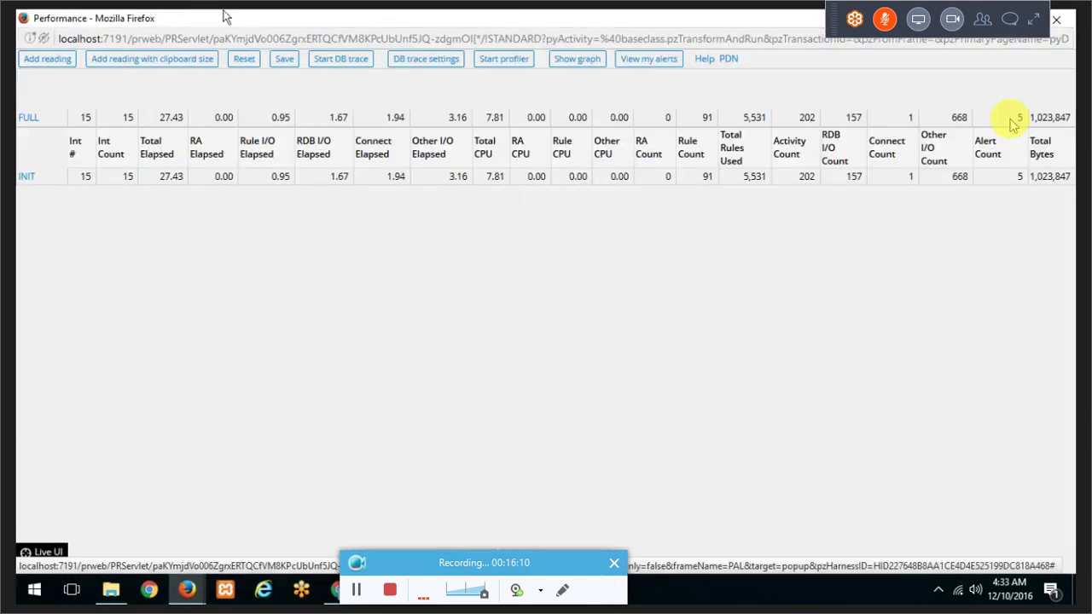
pyautogui.click(245, 66)
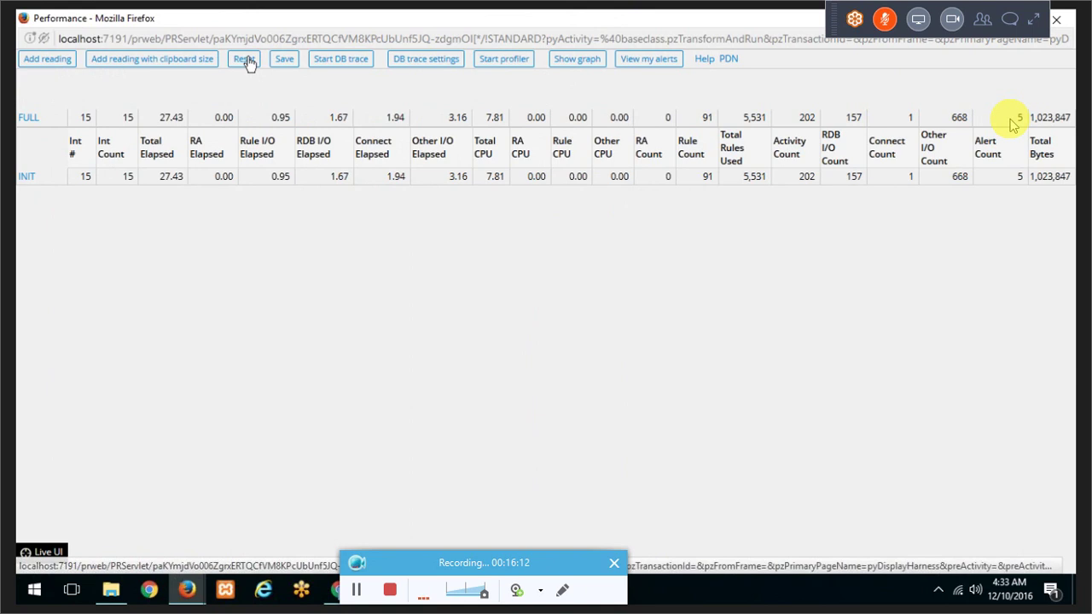
pyautogui.moveTo(248, 24); pyautogui.dragTo(441, 163)
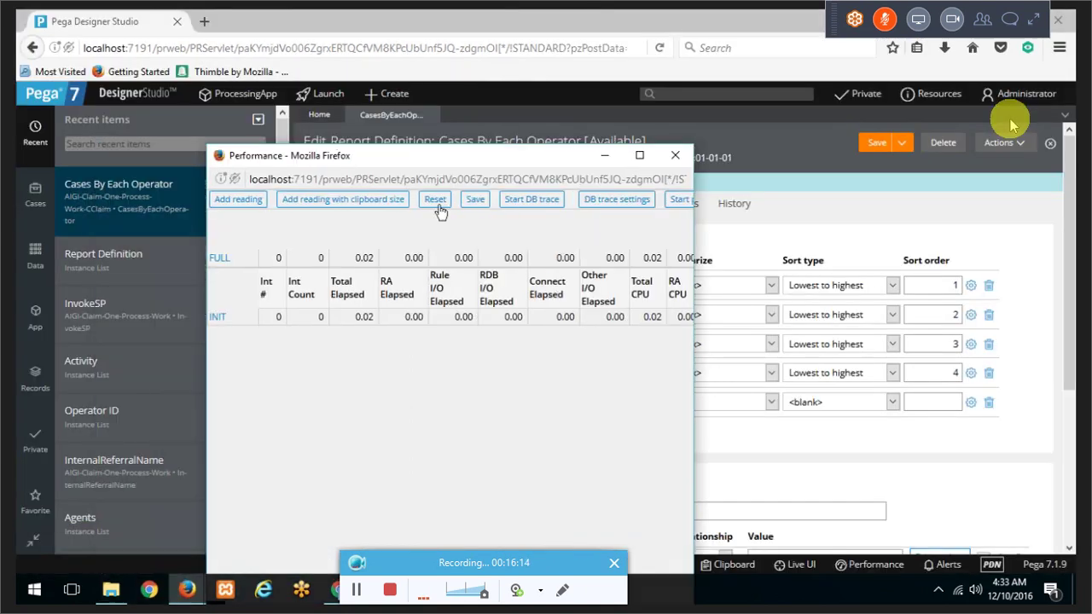
pyautogui.click(437, 207)
pyautogui.click(285, 210)
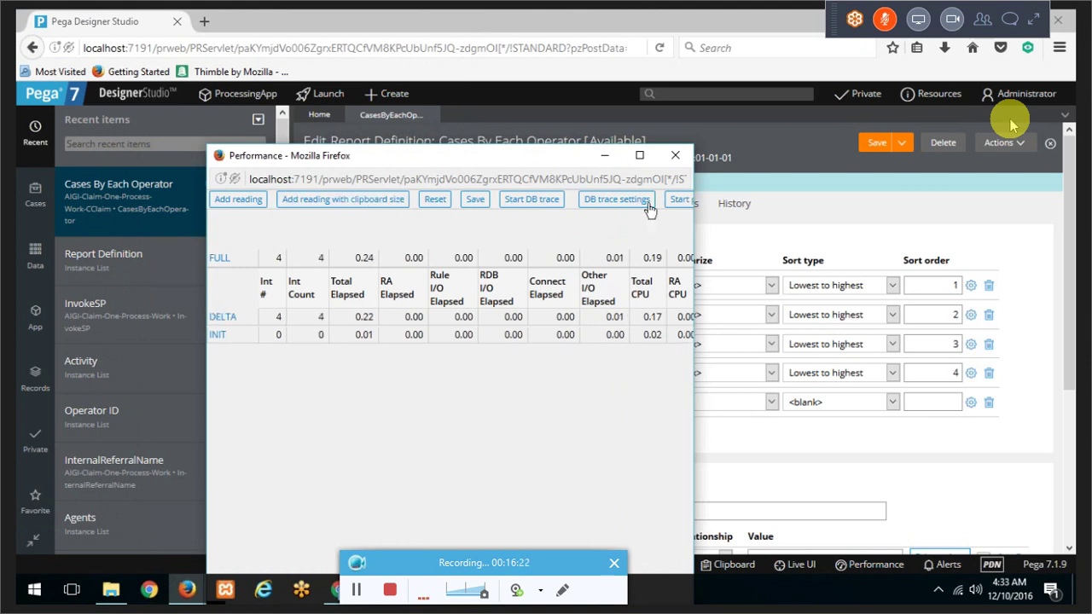
# Step: Run the Cases By Each Operator report from its Actions menu
pyautogui.click(1019, 145)
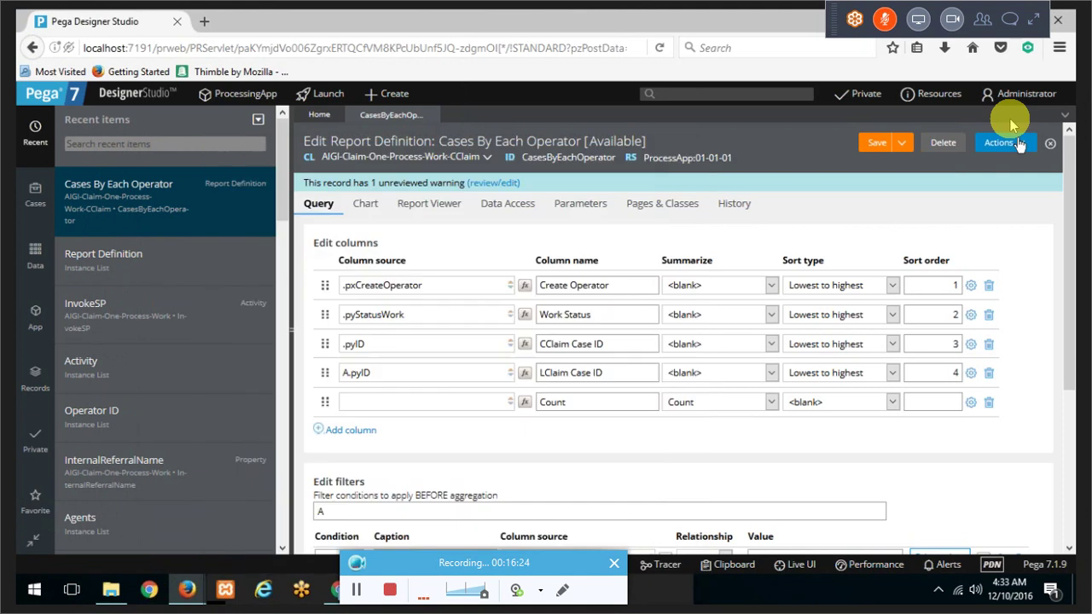
pyautogui.click(1019, 145)
pyautogui.click(961, 161)
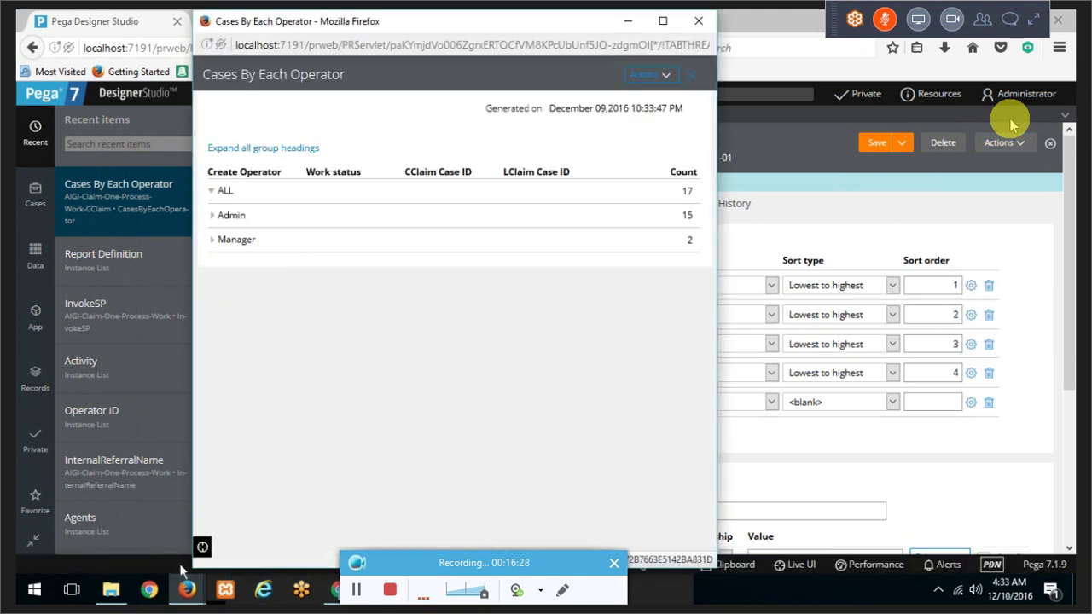
# Step: Add two new DELTA readings, maximize the Performance window, and show the graph
pyautogui.moveTo(187, 588)
pyautogui.moveTo(298, 511)
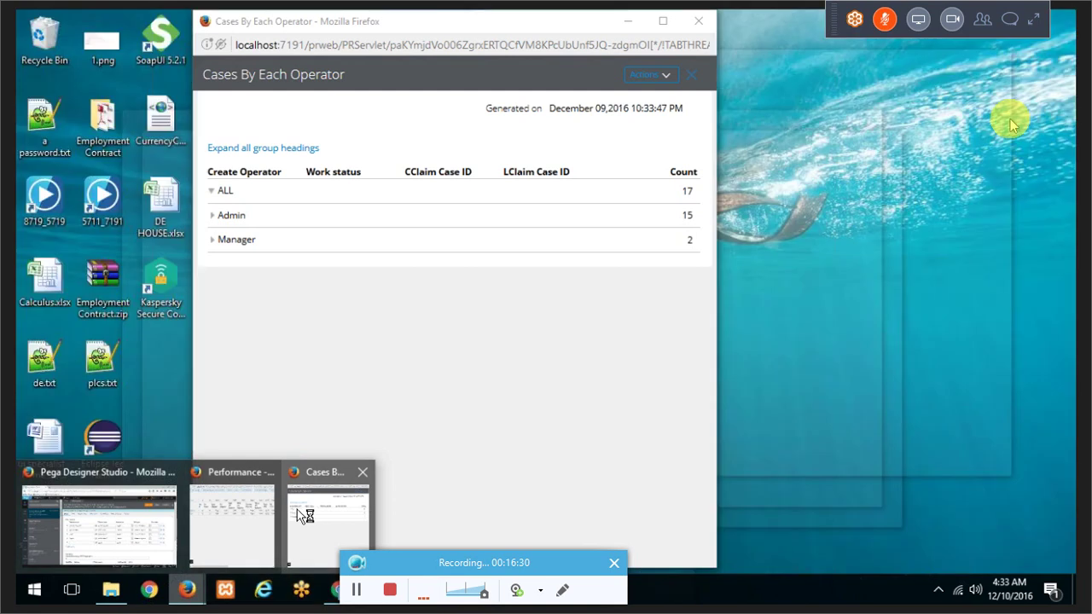
pyautogui.click(245, 510)
pyautogui.click(237, 201)
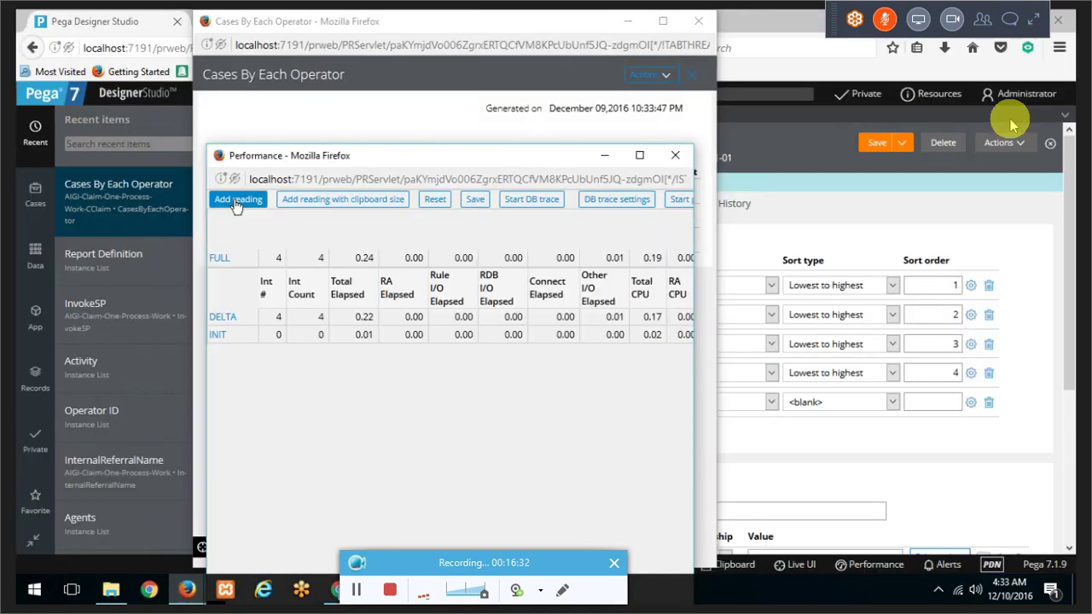
pyautogui.click(344, 198)
pyautogui.doubleClick(365, 156)
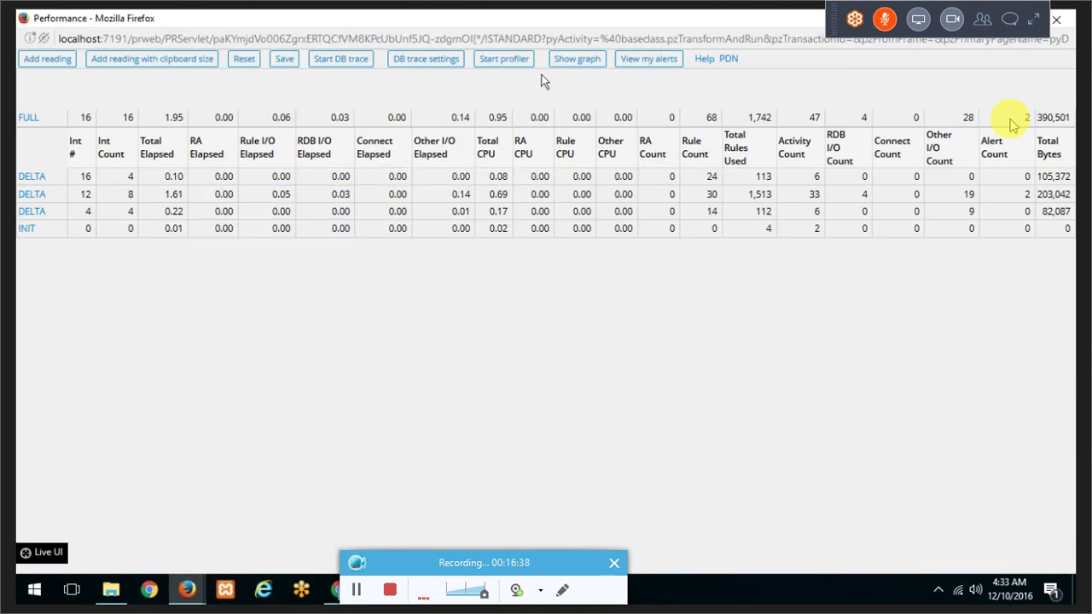
pyautogui.click(570, 63)
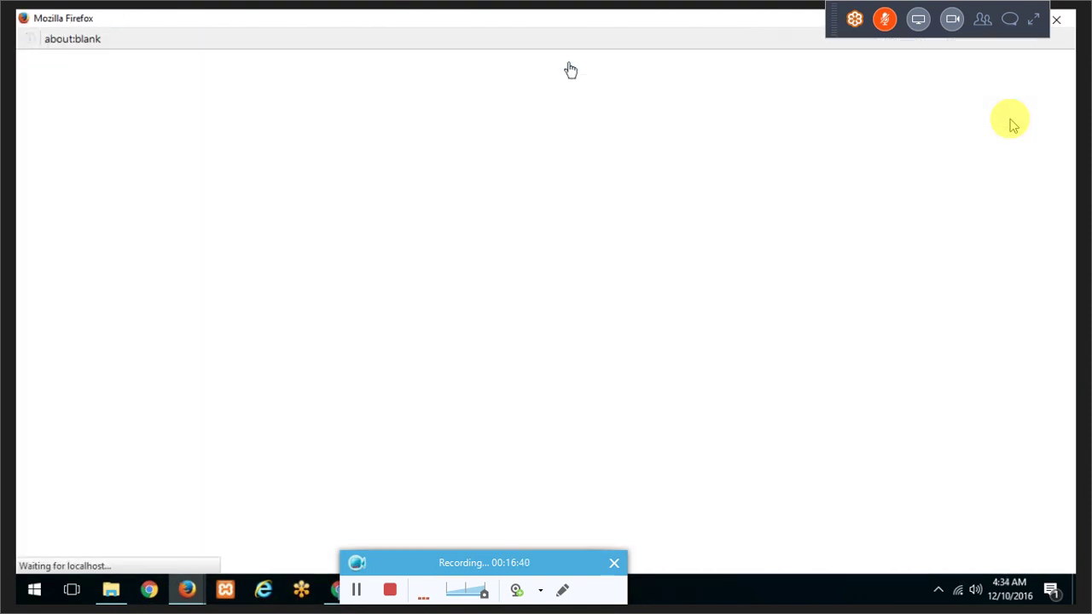
# Step: Annotate the DELTA readings and circle the 1,513 Total Rules Used value
pyautogui.moveTo(334, 17); pyautogui.dragTo(345, 169)
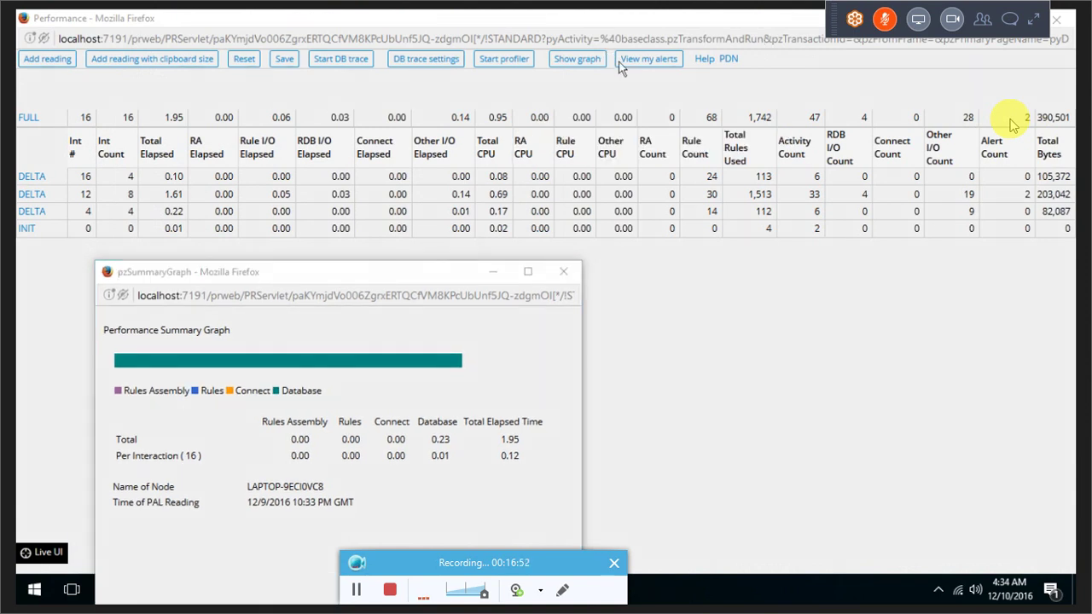
pyautogui.moveTo(47, 176)
pyautogui.mouseDown()
pyautogui.moveTo(58, 179)
pyautogui.moveTo(58, 203)
pyautogui.mouseUp()
pyautogui.moveTo(24, 210); pyautogui.dragTo(94, 210)
pyautogui.moveTo(24, 194)
pyautogui.mouseDown()
pyautogui.moveTo(112, 198)
pyautogui.moveTo(100, 213)
pyautogui.mouseUp()
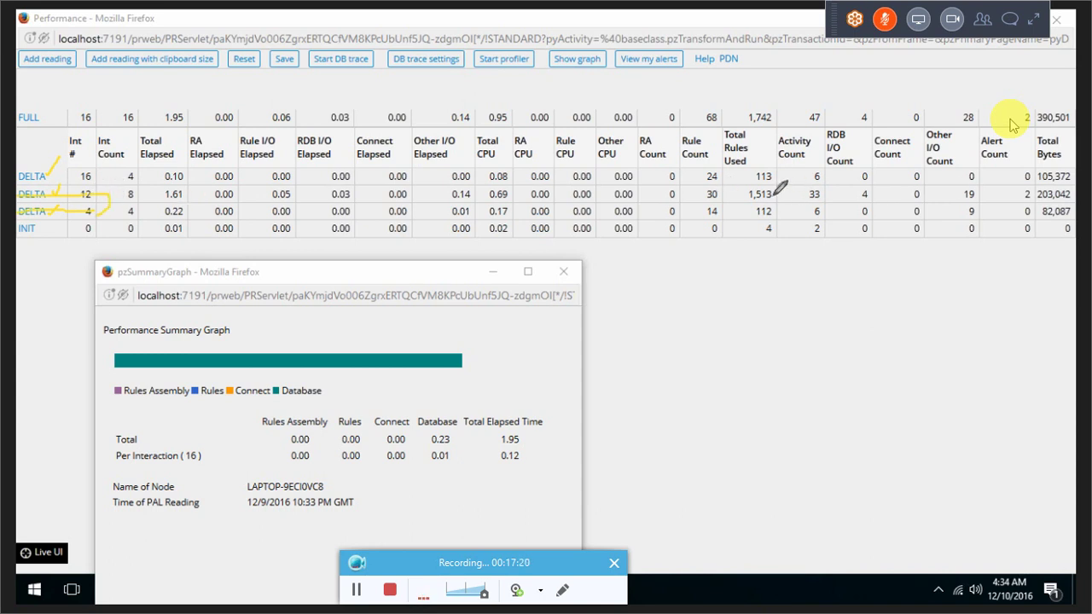
pyautogui.moveTo(755, 185)
pyautogui.mouseDown()
pyautogui.moveTo(740, 190)
pyautogui.moveTo(742, 201)
pyautogui.moveTo(784, 203)
pyautogui.moveTo(770, 179)
pyautogui.mouseUp()
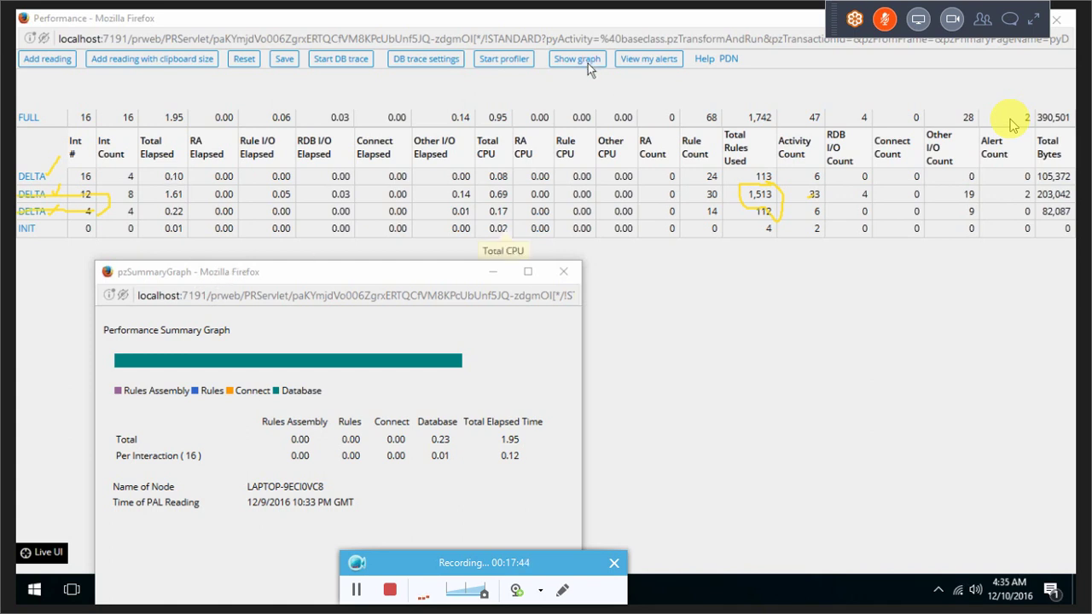
# Step: Mark the Performance Summary Graph's Database legend and 0.23 total, then close the graph
pyautogui.moveTo(428, 283); pyautogui.dragTo(566, 99)
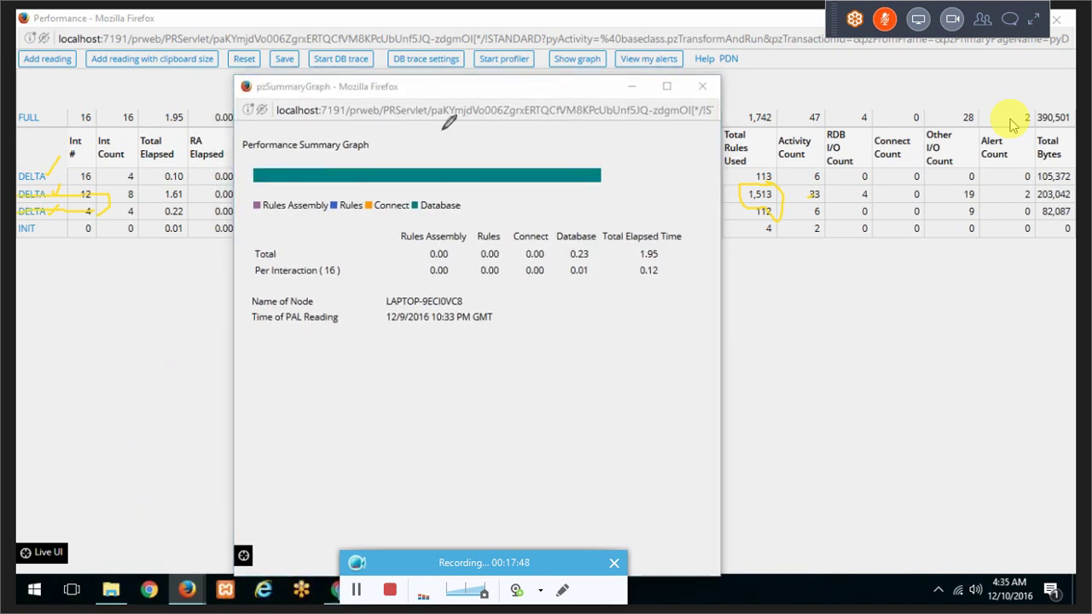
pyautogui.moveTo(242, 152); pyautogui.dragTo(380, 150)
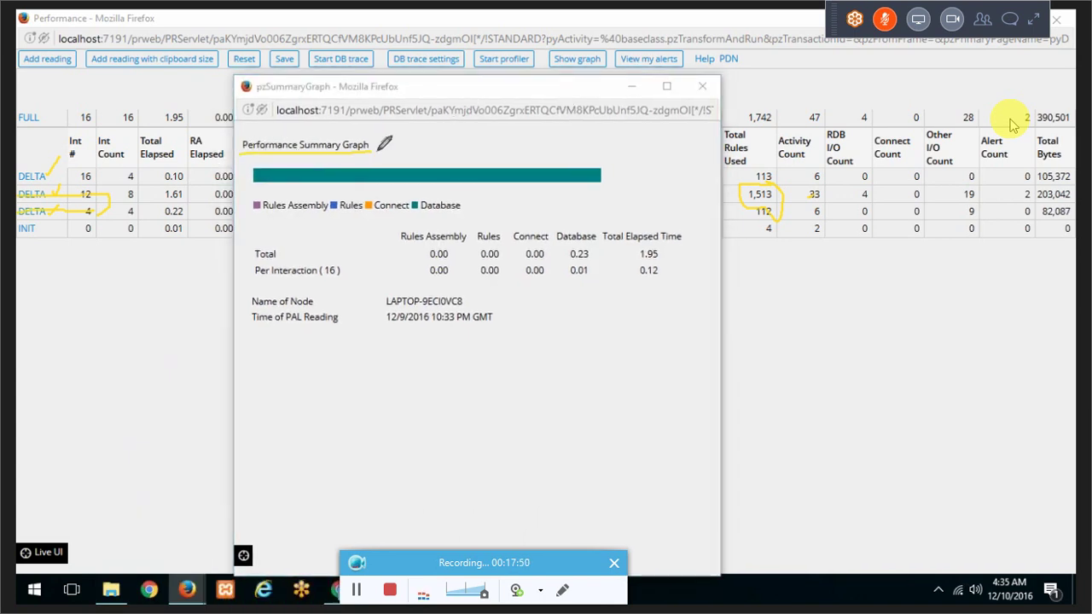
pyautogui.moveTo(439, 187)
pyautogui.mouseDown()
pyautogui.moveTo(416, 191)
pyautogui.moveTo(463, 205)
pyautogui.moveTo(466, 187)
pyautogui.moveTo(498, 187)
pyautogui.moveTo(494, 177)
pyautogui.moveTo(483, 180)
pyautogui.moveTo(518, 195)
pyautogui.moveTo(482, 186)
pyautogui.mouseUp()
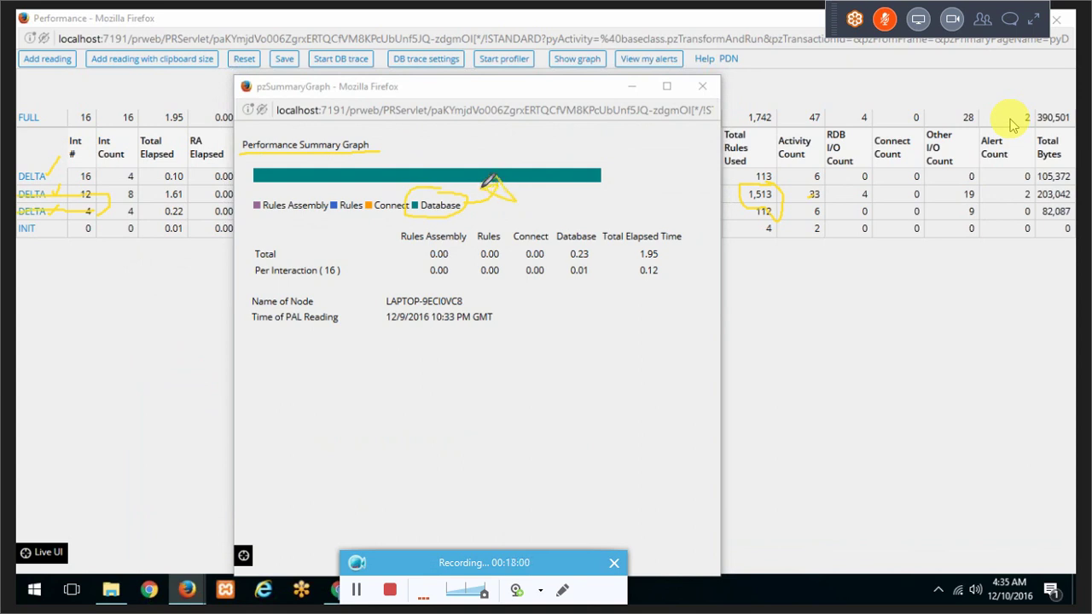
pyautogui.moveTo(254, 258); pyautogui.dragTo(290, 257)
pyautogui.moveTo(585, 245)
pyautogui.mouseDown()
pyautogui.moveTo(566, 256)
pyautogui.moveTo(592, 242)
pyautogui.mouseUp()
pyautogui.click(703, 86)
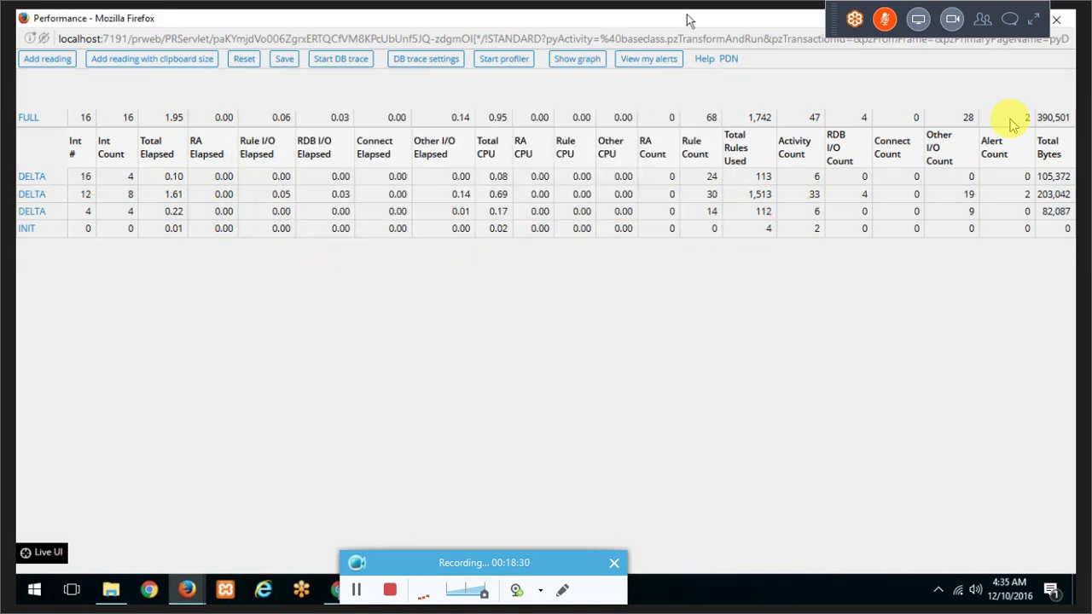
# Step: Open the detailed breakdown of the second DELTA reading
pyautogui.click(576, 26)
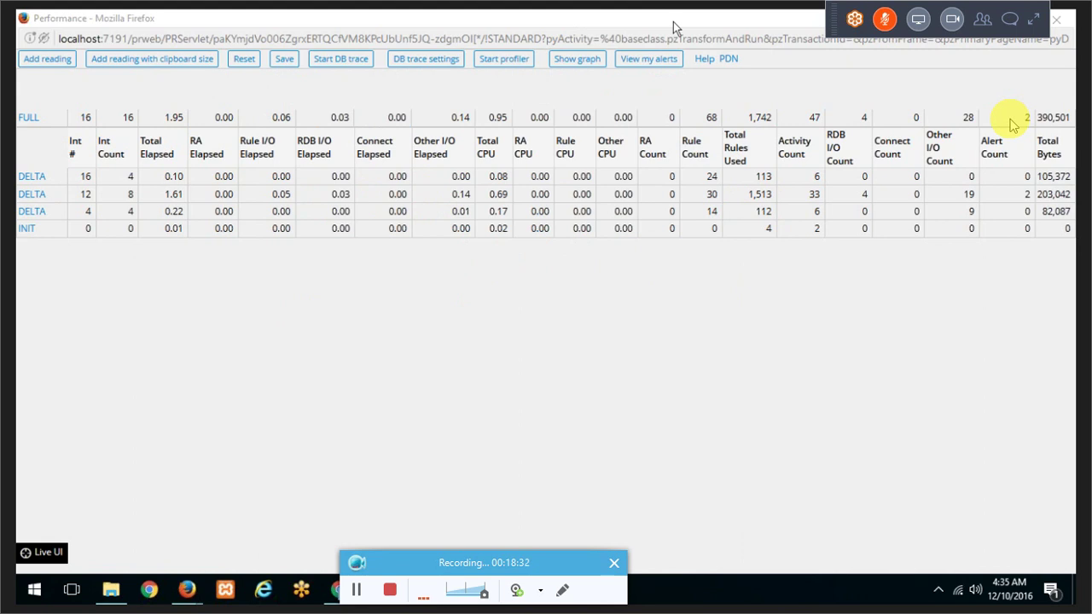
pyautogui.click(615, 18)
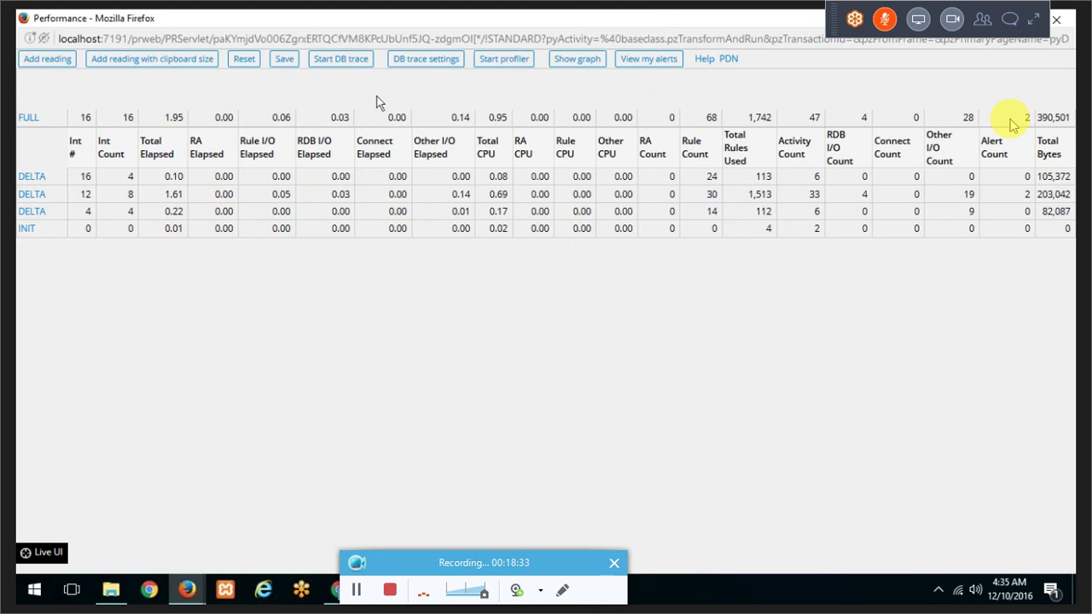
pyautogui.click(27, 195)
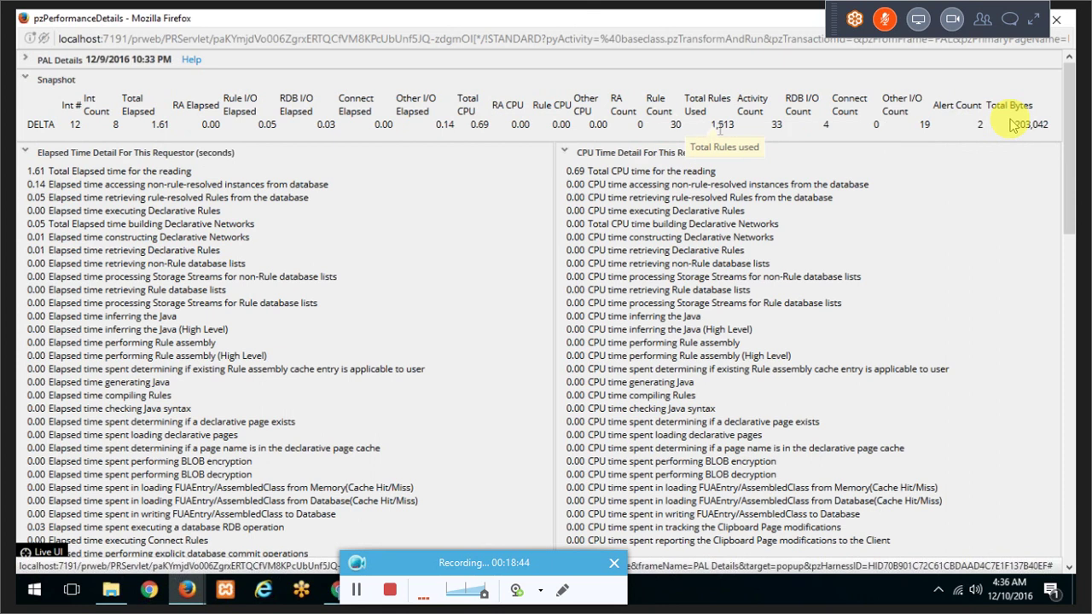
# Step: Highlight Total Rules Used and the non-rule-resolved instances elapsed time, then scroll the details
pyautogui.moveTo(740, 126); pyautogui.dragTo(716, 125)
pyautogui.click(438, 165)
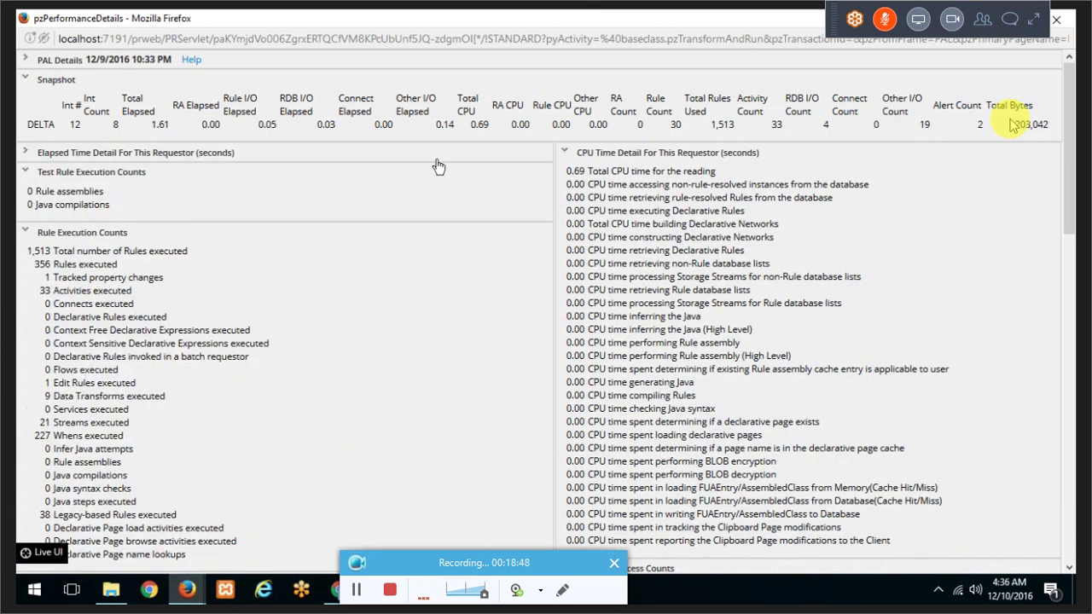
pyautogui.click(435, 162)
pyautogui.click(412, 162)
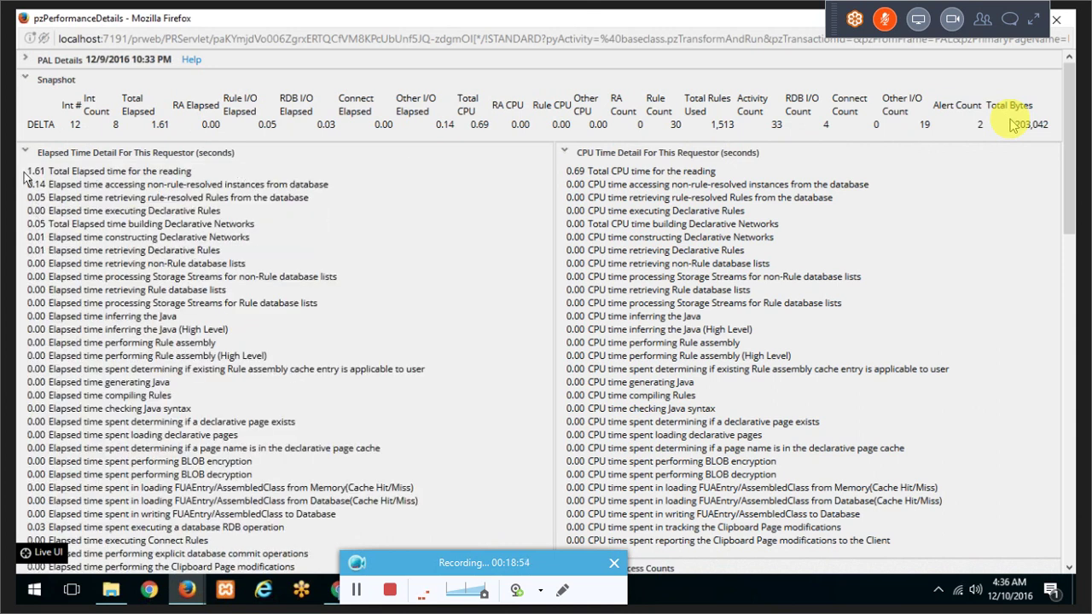
pyautogui.moveTo(322, 185)
pyautogui.moveTo(333, 184); pyautogui.dragTo(134, 184)
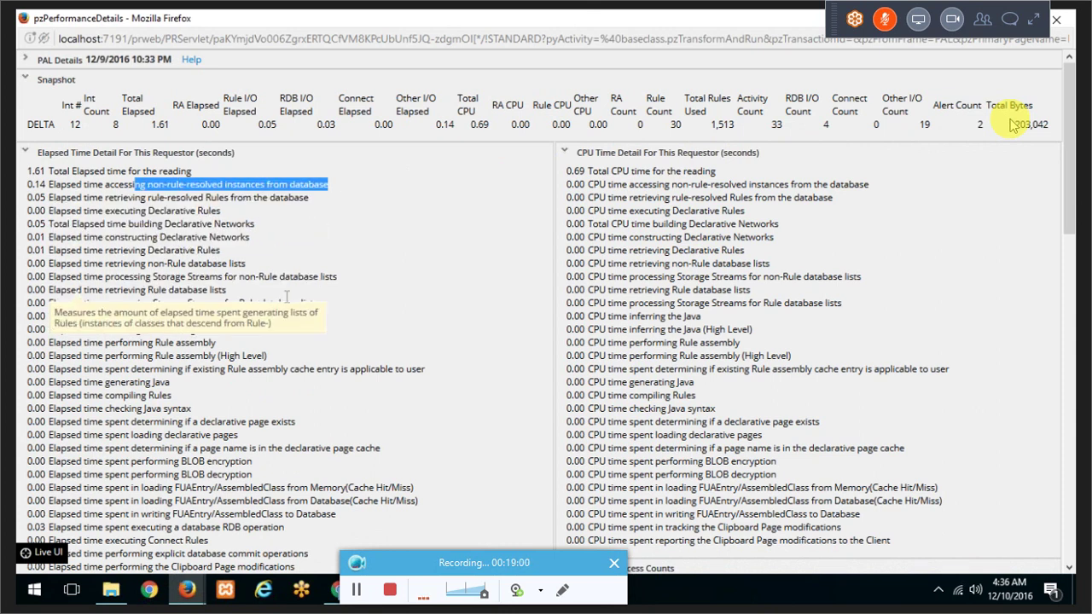
pyautogui.scroll(-4, 286, 299)
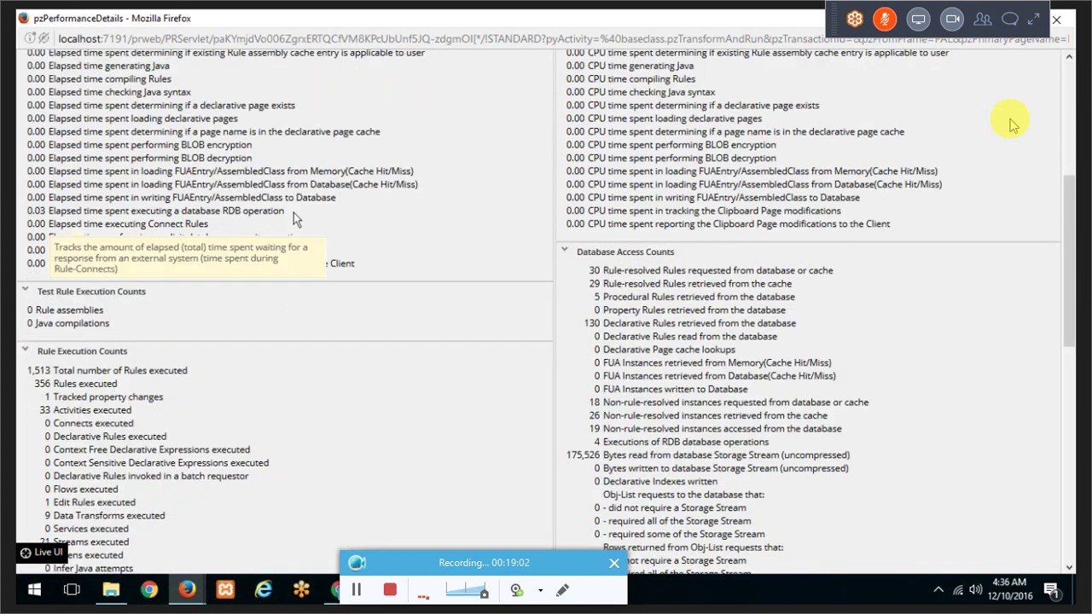
pyautogui.scroll(5, 410, 252)
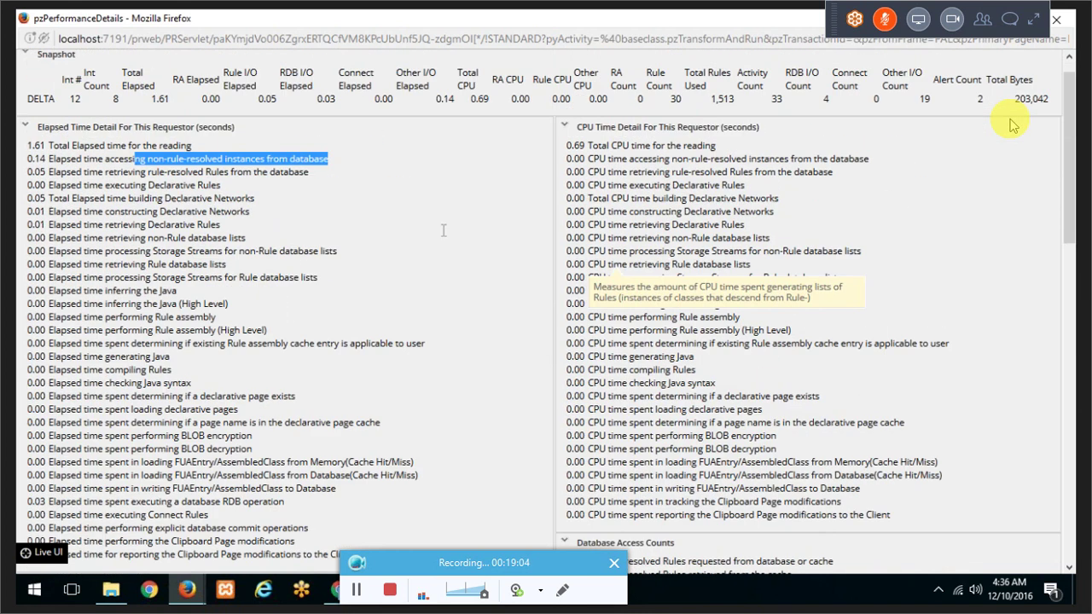
pyautogui.scroll(-5, 369, 263)
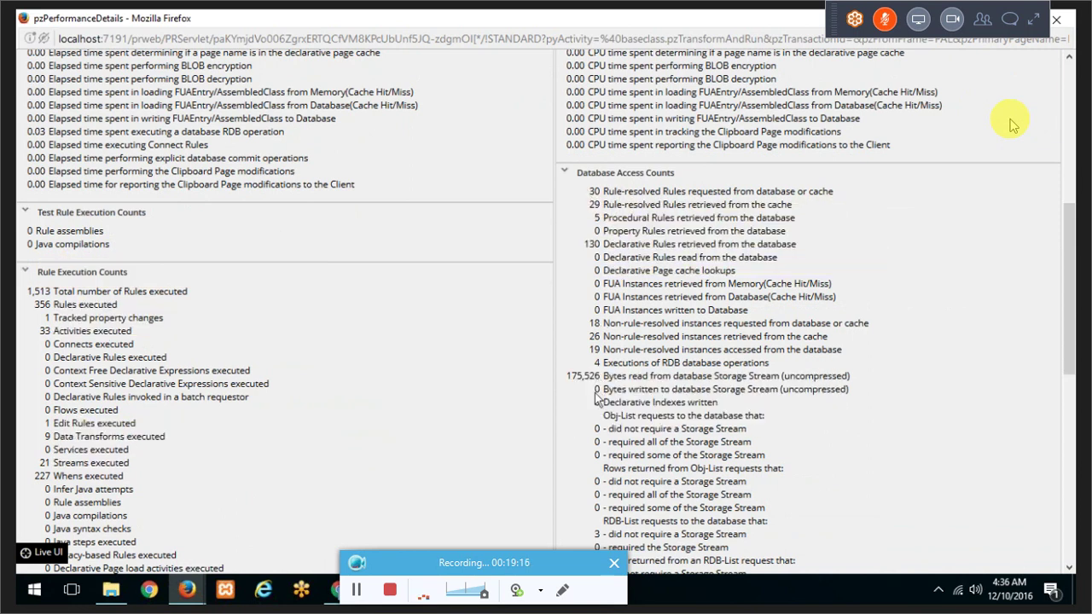
# Step: Highlight the 175,526 bytes read from Storage Stream, scroll on, and return to the readings table
pyautogui.moveTo(564, 376); pyautogui.dragTo(879, 378)
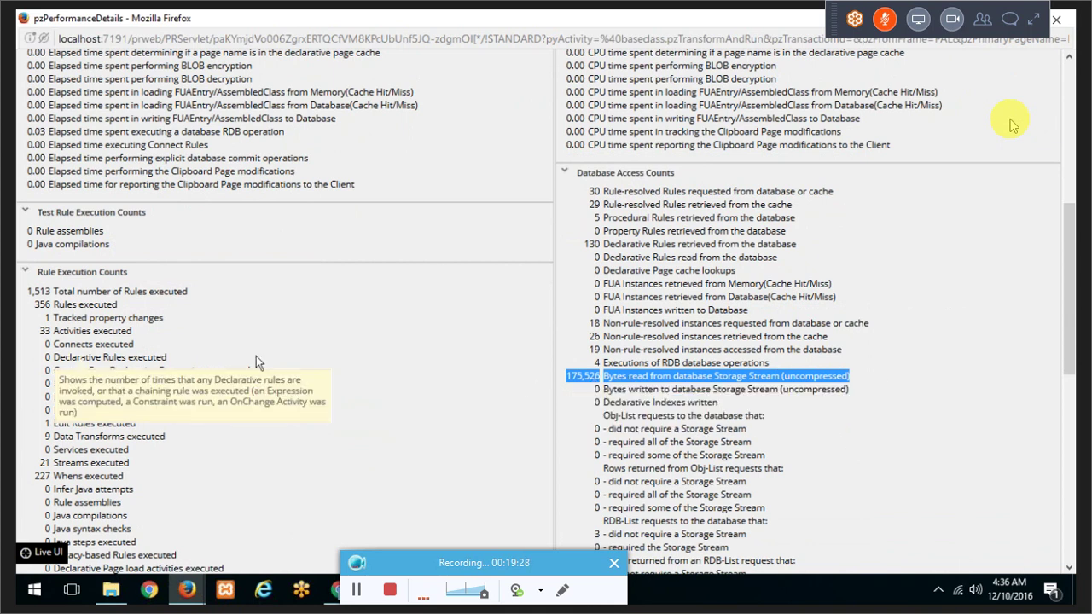
pyautogui.scroll(-5, 255, 355)
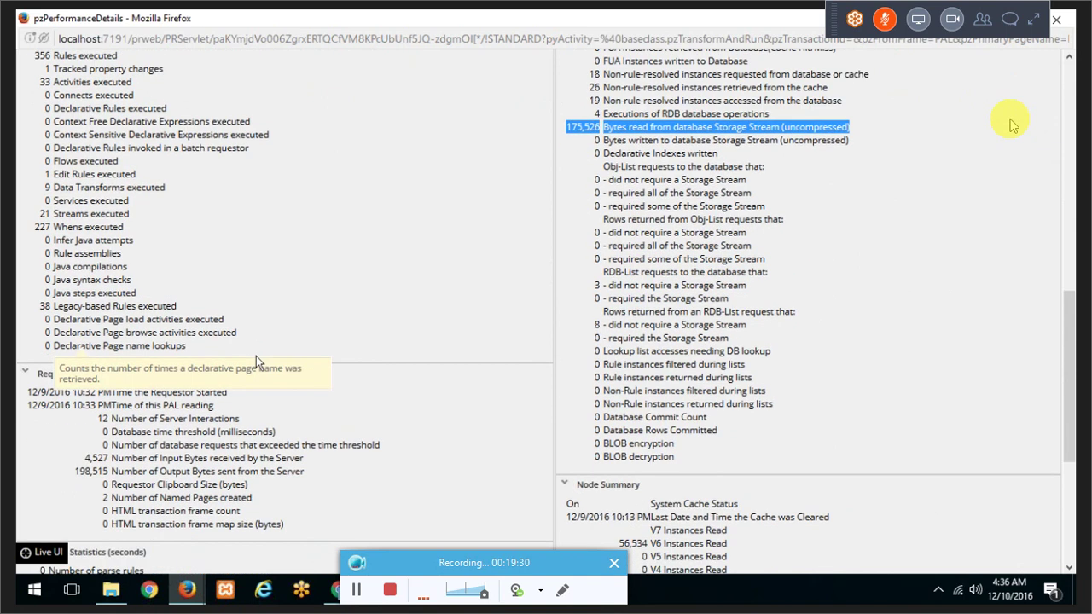
pyautogui.scroll(-5, 255, 361)
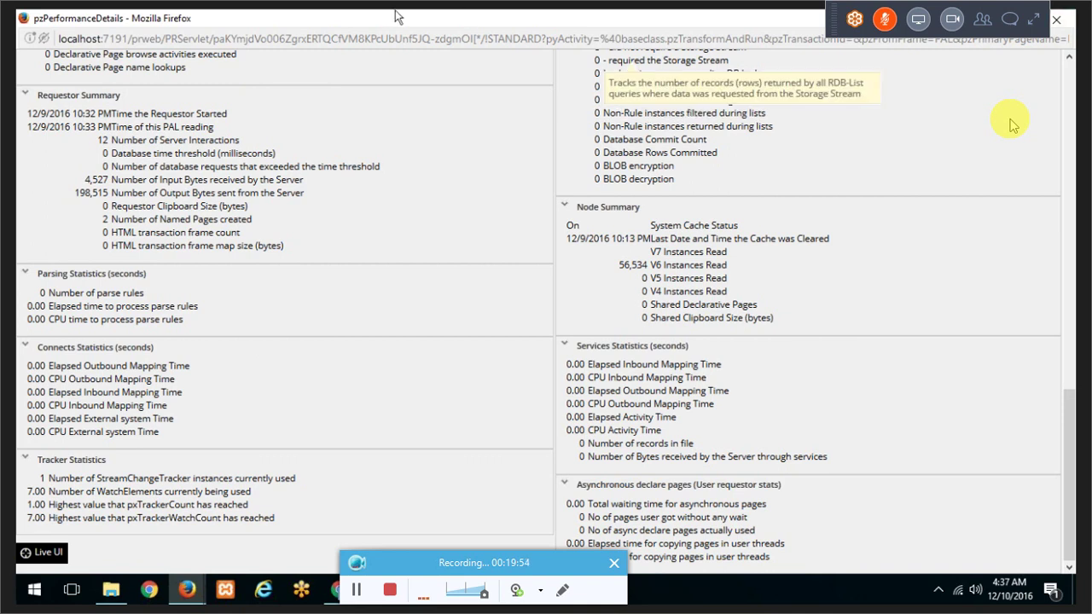
pyautogui.moveTo(397, 17); pyautogui.dragTo(481, 94)
pyautogui.rightClick(657, 109)
pyautogui.click(549, 99)
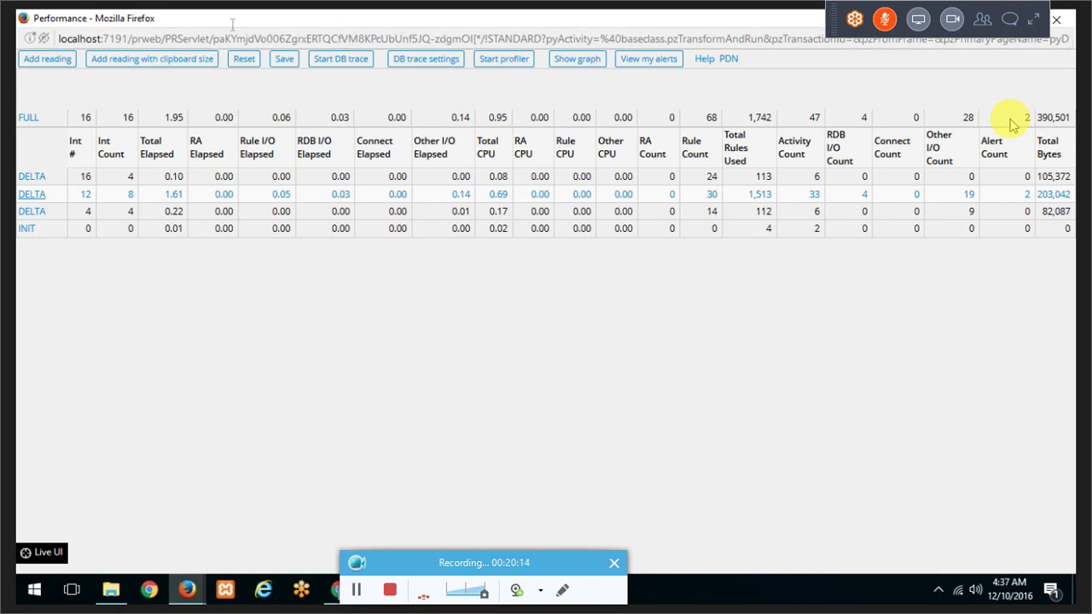
# Step: Start a DB trace and rerun the Cases By Each Operator report
pyautogui.click(355, 60)
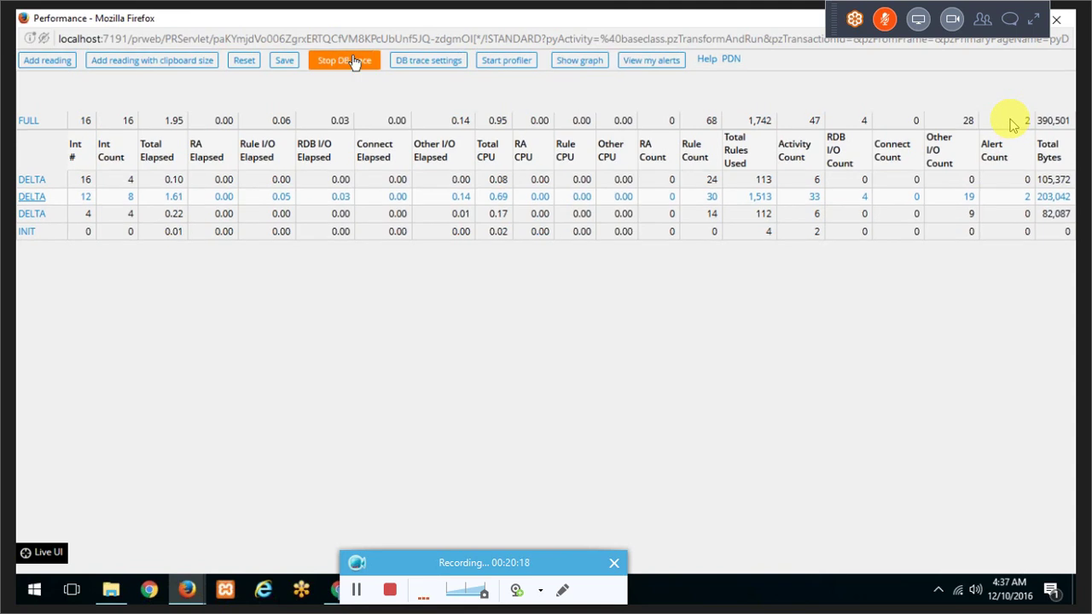
pyautogui.click(149, 589)
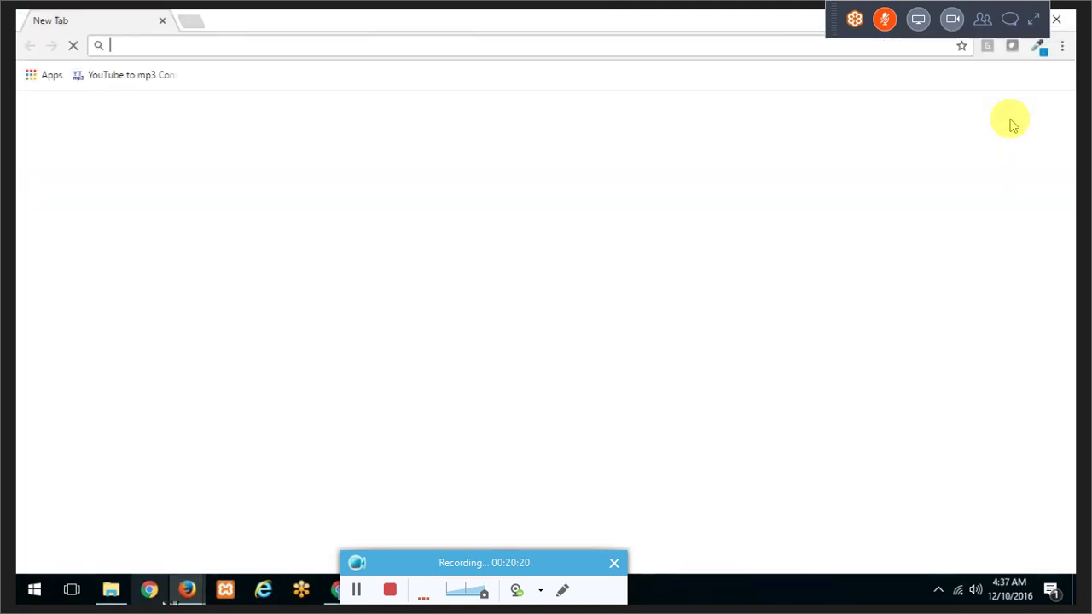
pyautogui.moveTo(384, 15); pyautogui.dragTo(269, 284)
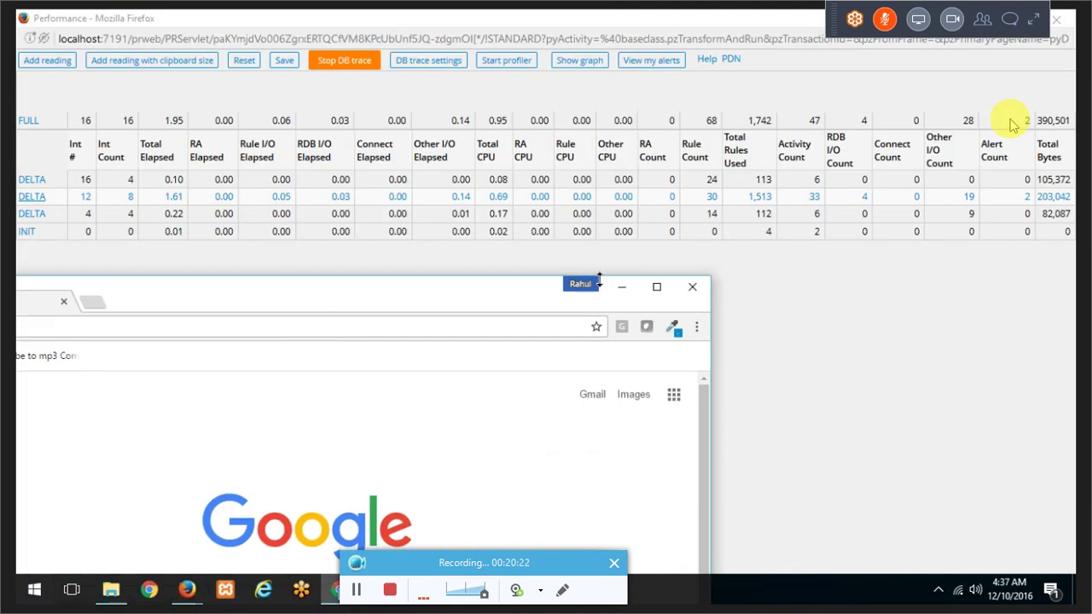
pyautogui.click(690, 288)
pyautogui.moveTo(193, 599)
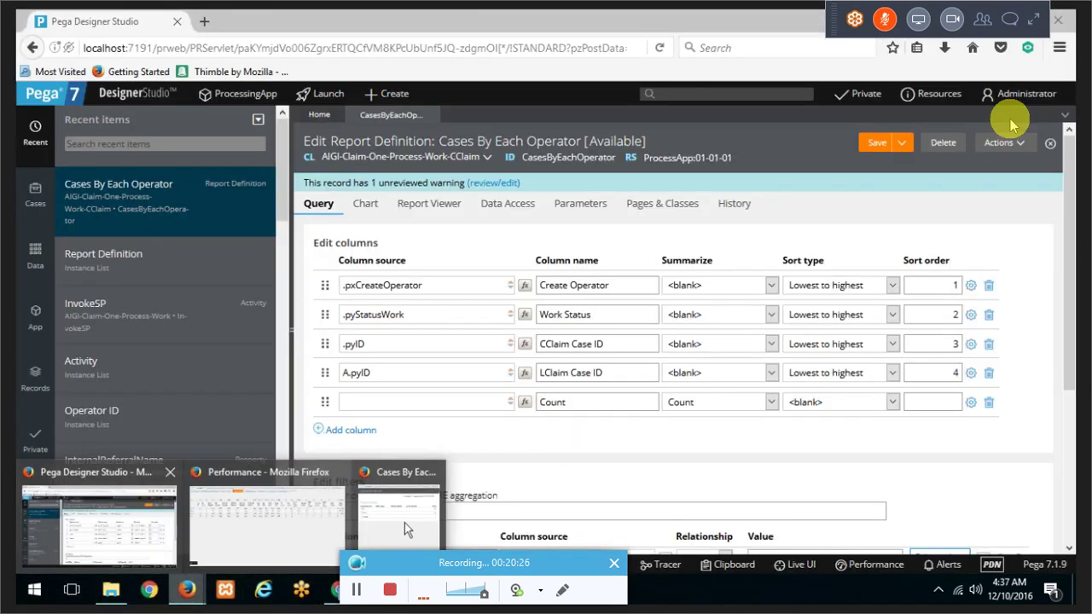
pyautogui.click(404, 523)
pyautogui.press('Return')
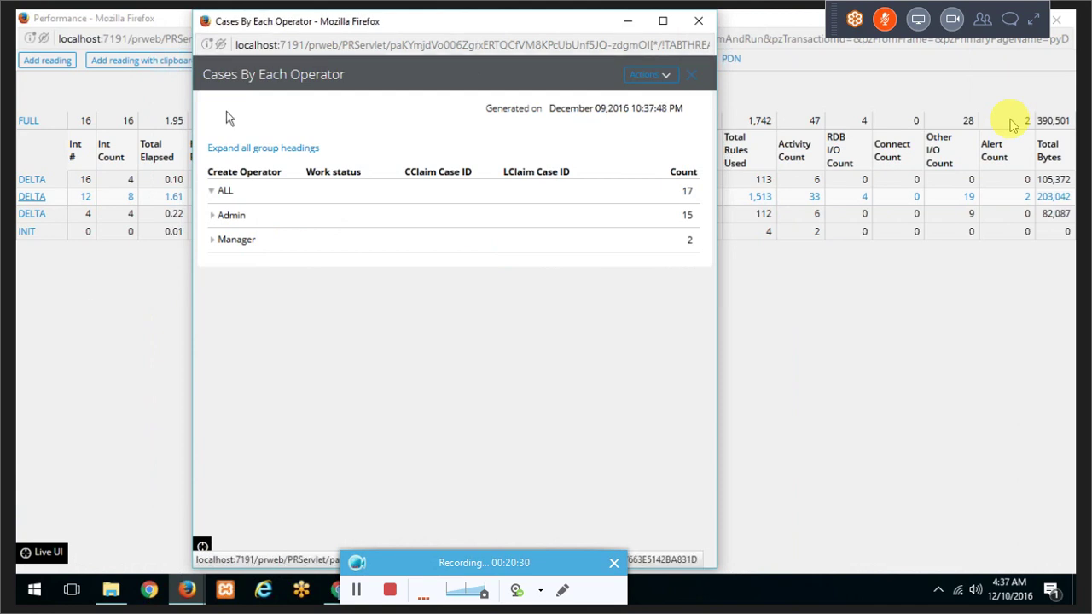
# Step: Stop the DB trace and open the downloaded TABTHREAD0 trace file in Notepad++
pyautogui.click(109, 315)
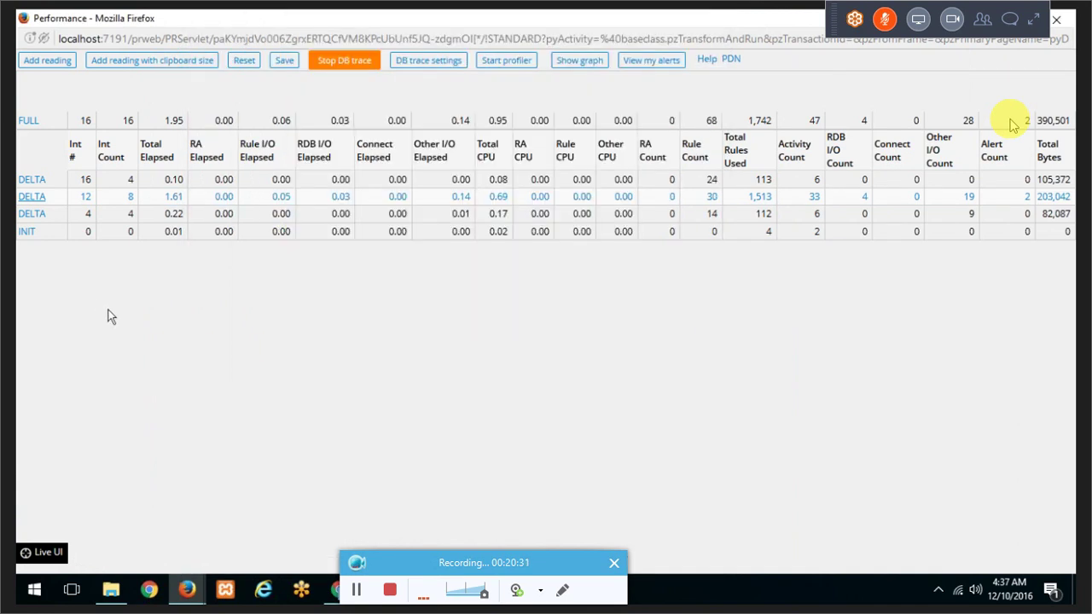
pyautogui.click(338, 64)
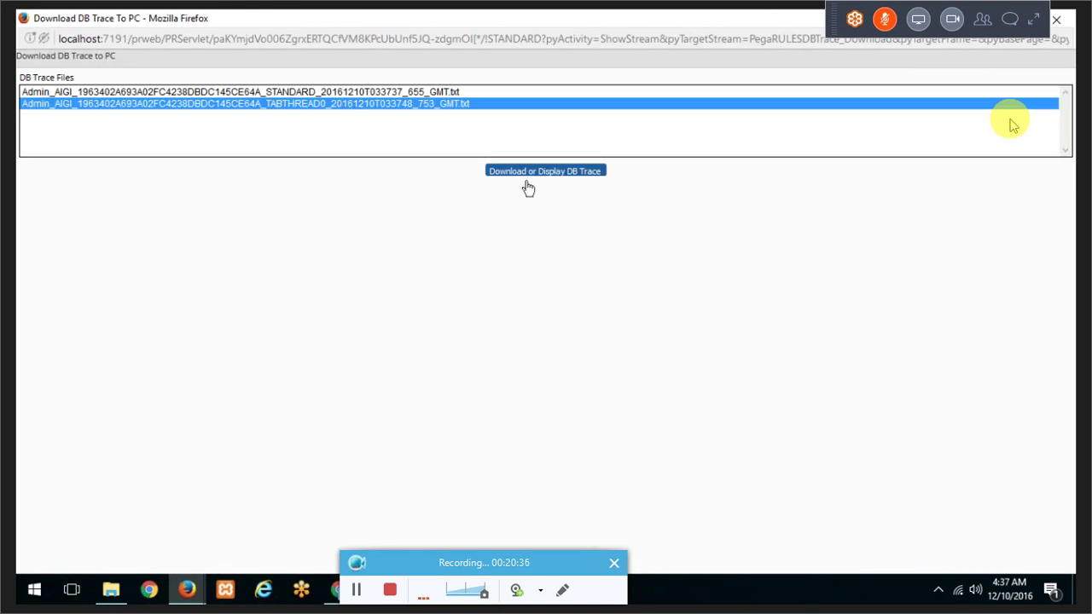
pyautogui.click(532, 181)
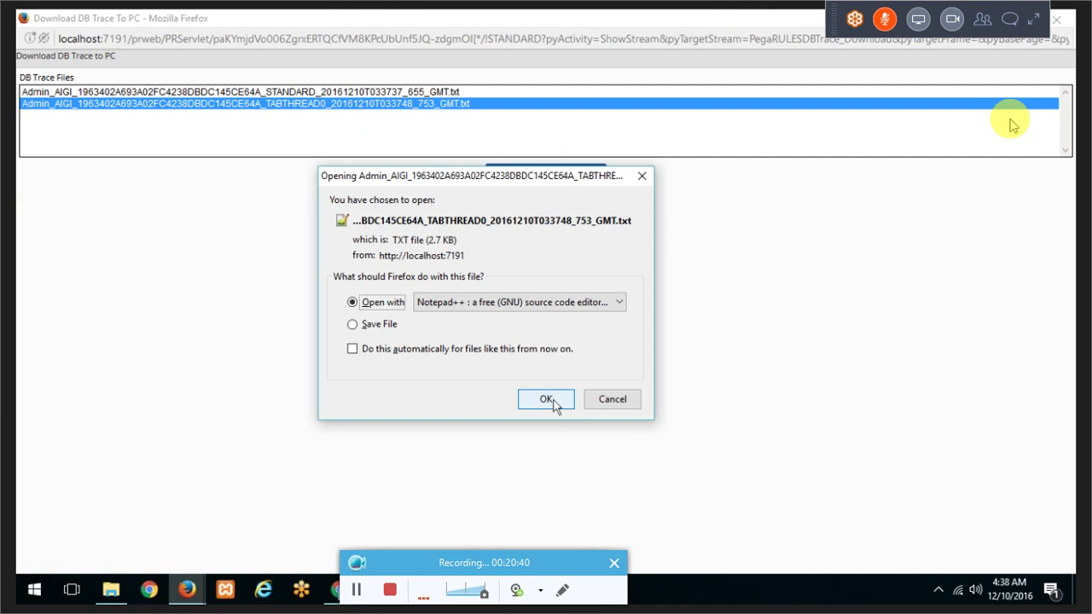
pyautogui.click(550, 398)
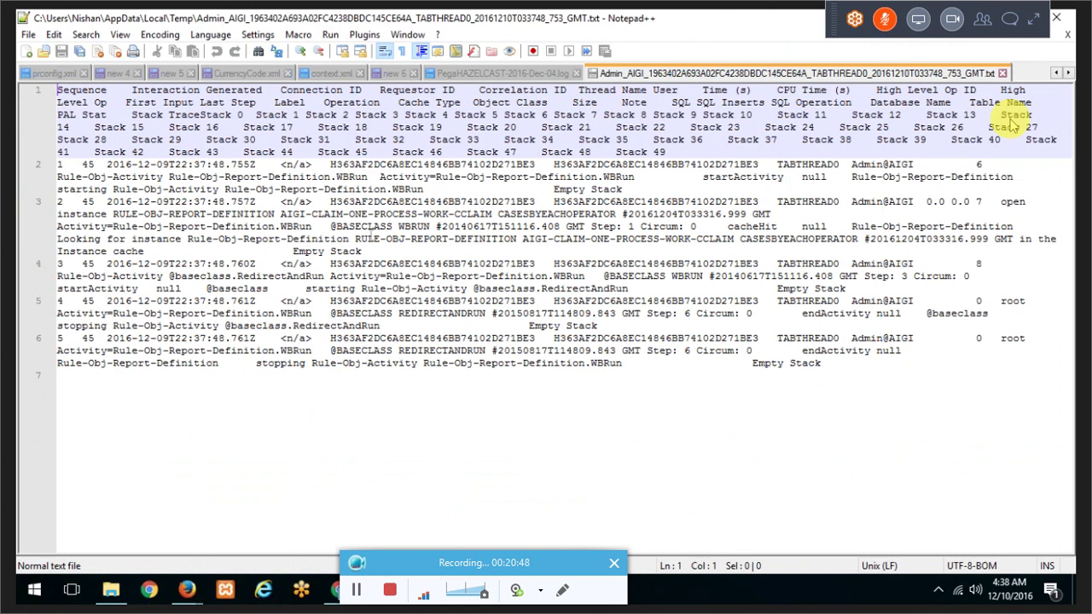
# Step: Save the TABTHREAD0 trace file from Firefox, then close its second copy in Notepad++
pyautogui.doubleClick(798, 240)
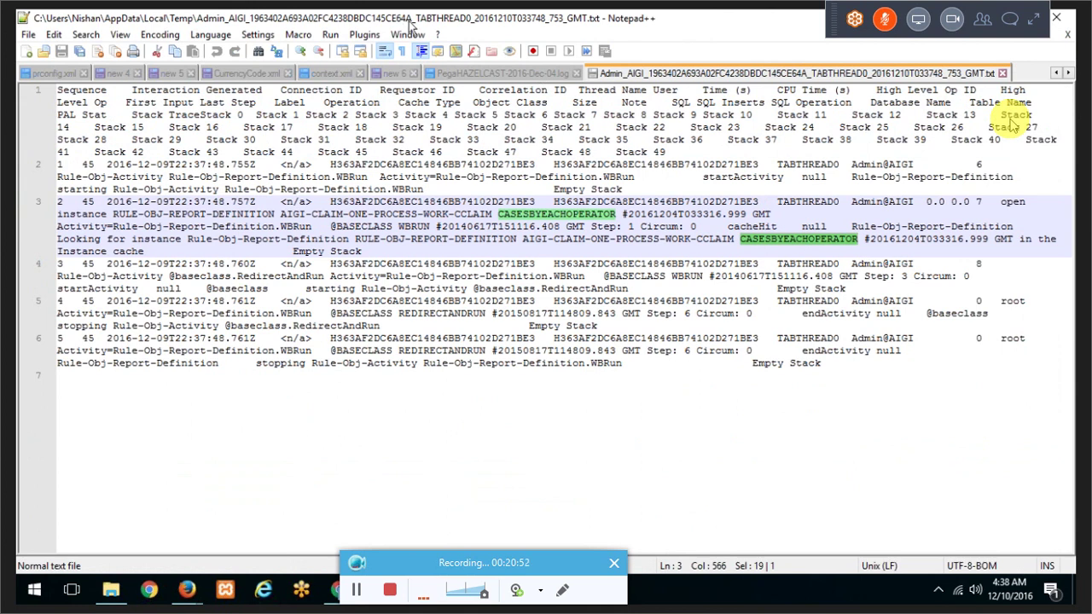
pyautogui.moveTo(409, 22); pyautogui.dragTo(361, 259)
pyautogui.click(513, 177)
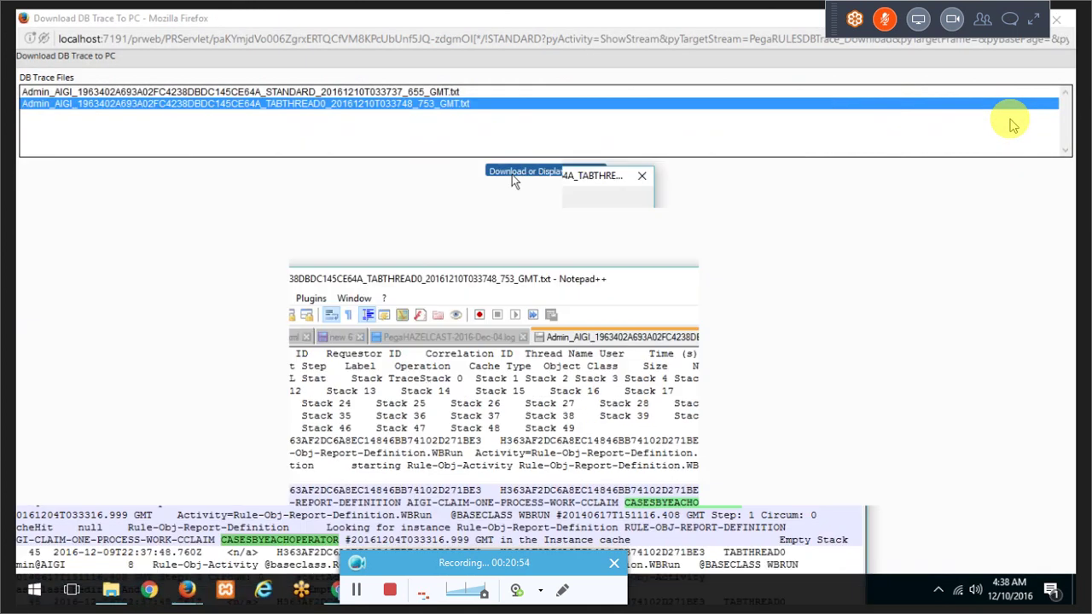
pyautogui.click(384, 324)
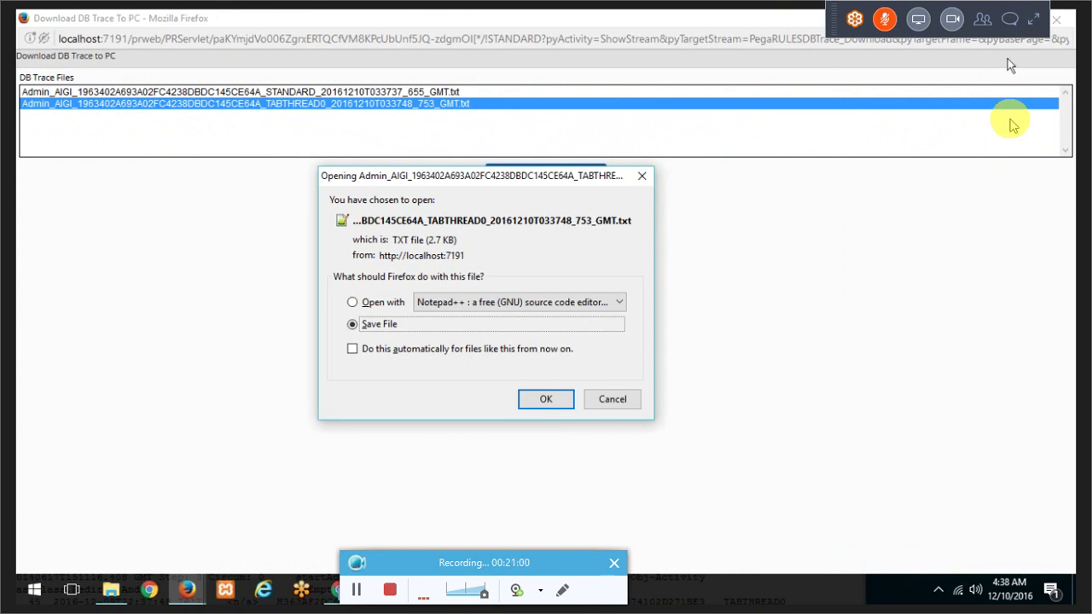
pyautogui.click(872, 47)
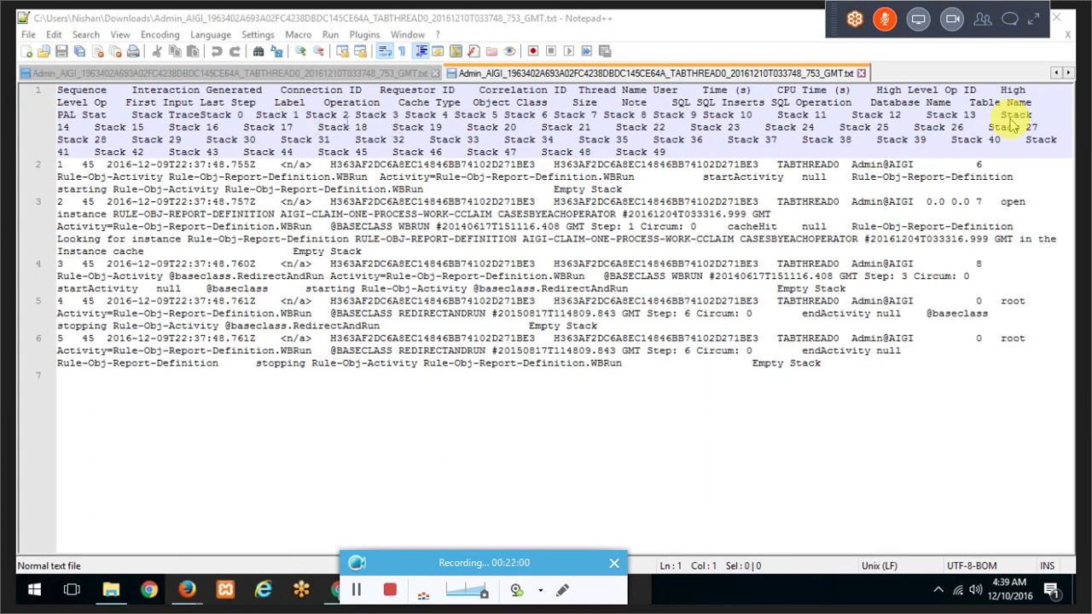
pyautogui.moveTo(341, 405); pyautogui.dragTo(133, 139)
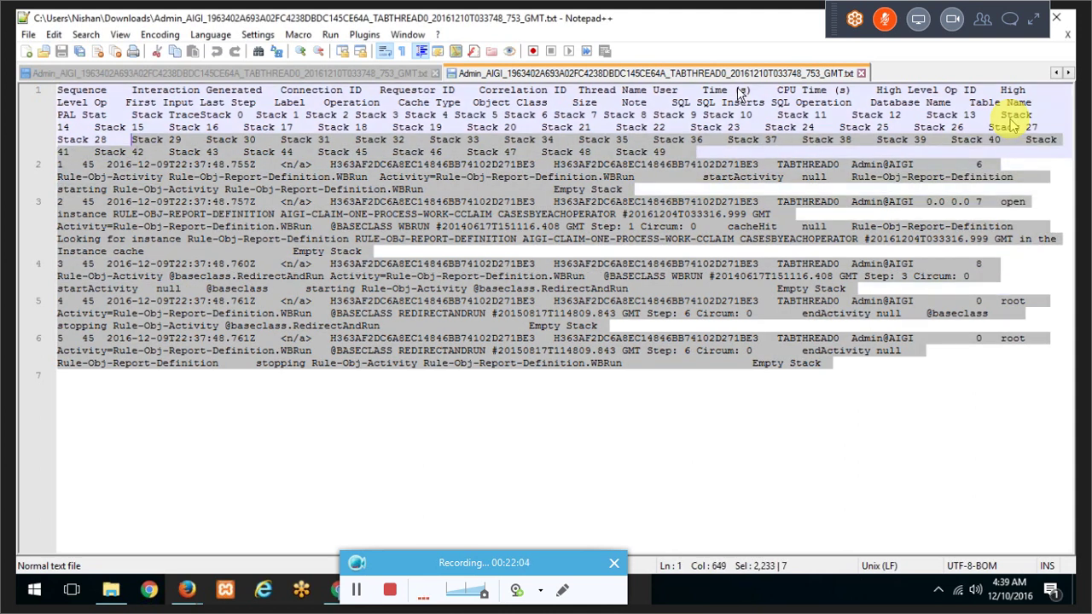
pyautogui.click(862, 73)
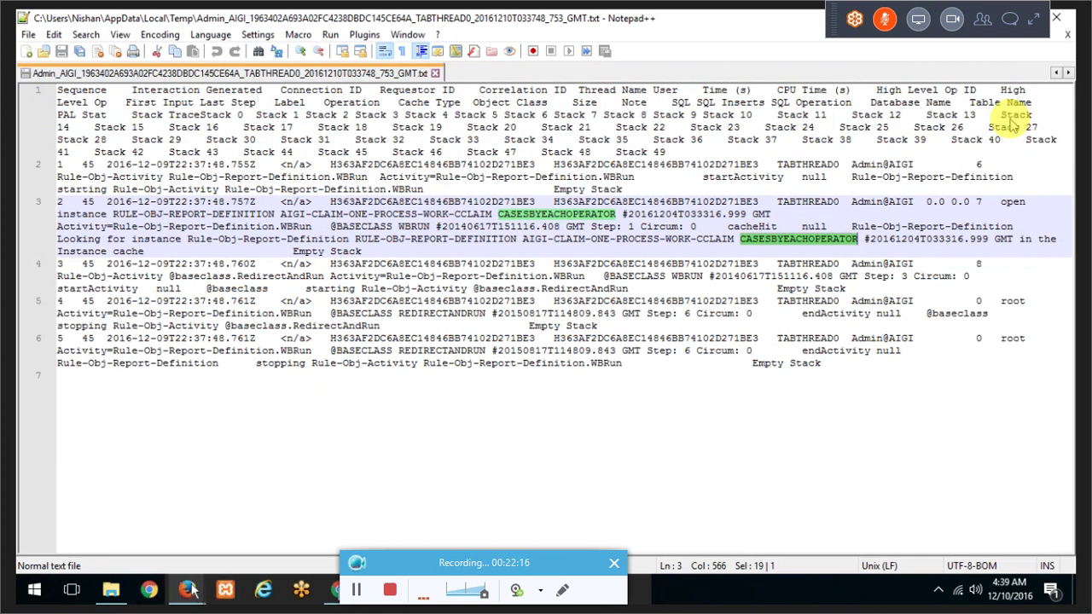
# Step: Go to the System > Performance > Database Trace page in Designer Studio
pyautogui.moveTo(187, 589)
pyautogui.click(125, 517)
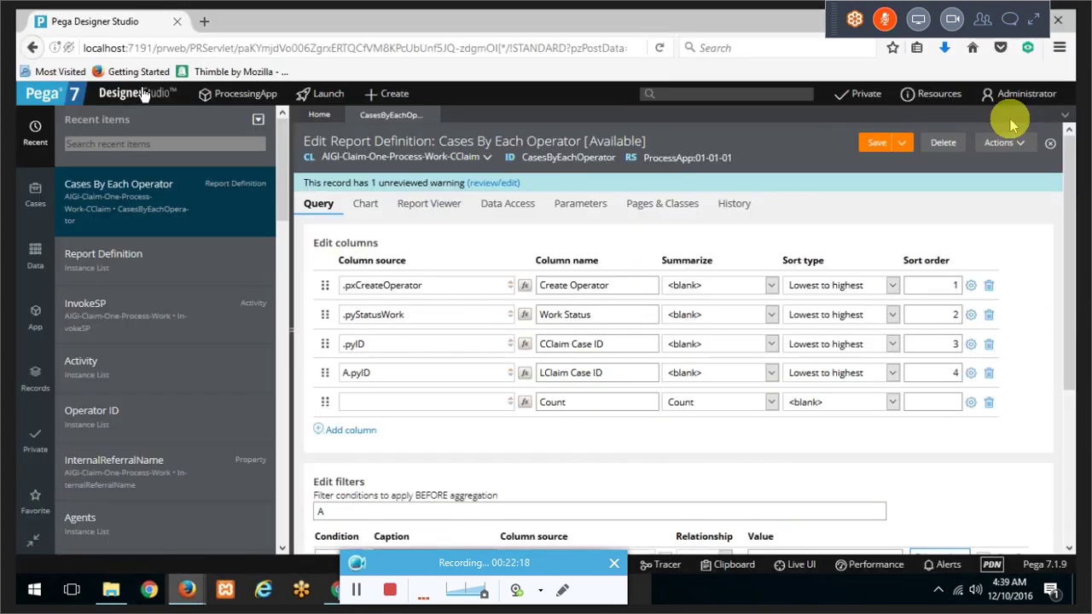
pyautogui.click(144, 94)
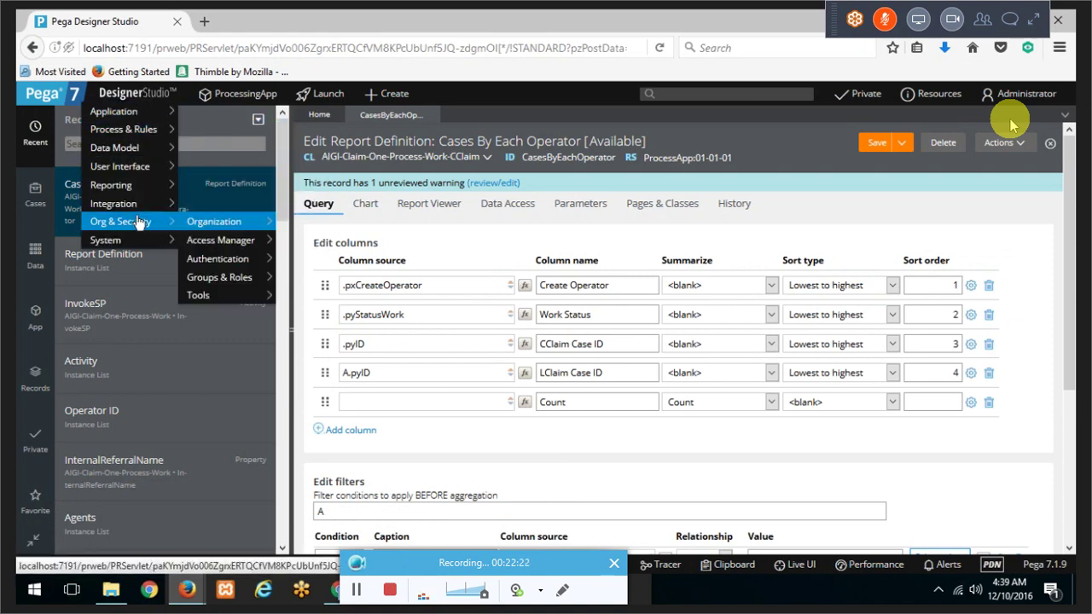
pyautogui.moveTo(141, 207)
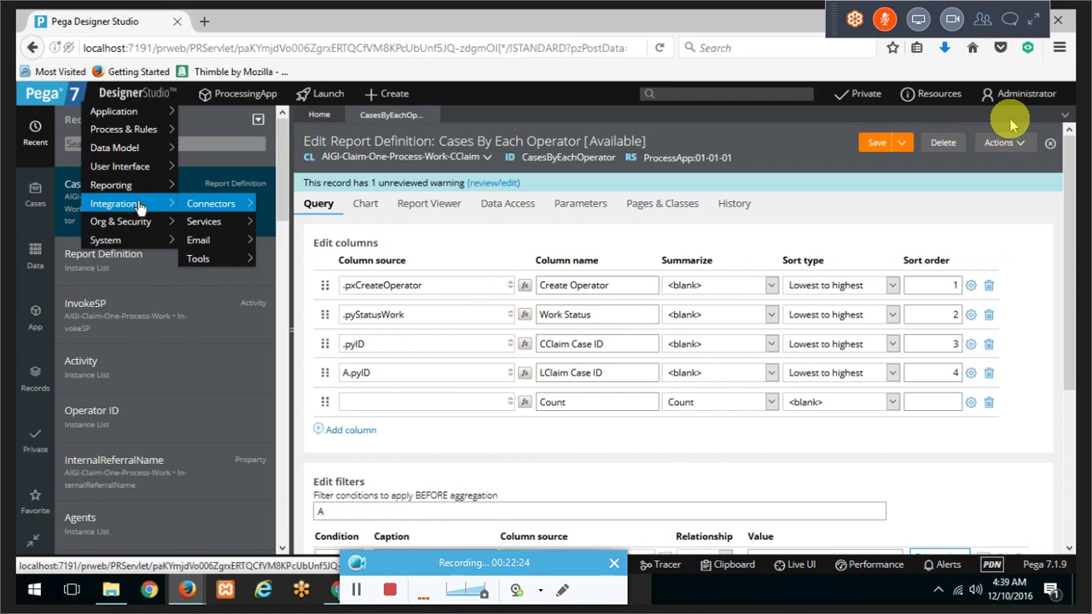
pyautogui.moveTo(135, 234)
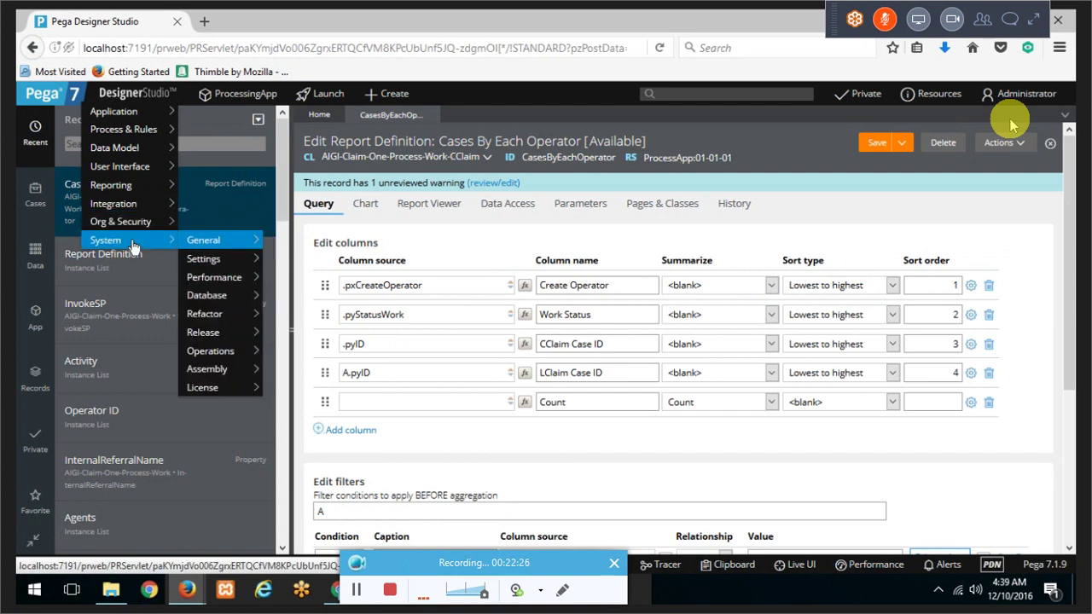
pyautogui.moveTo(211, 281)
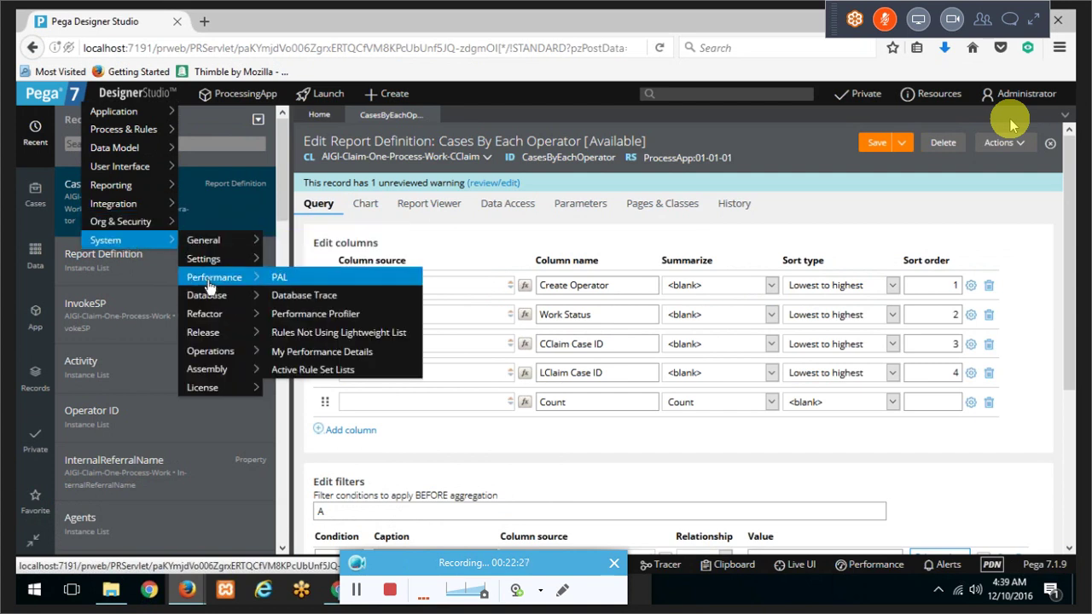
pyautogui.click(301, 302)
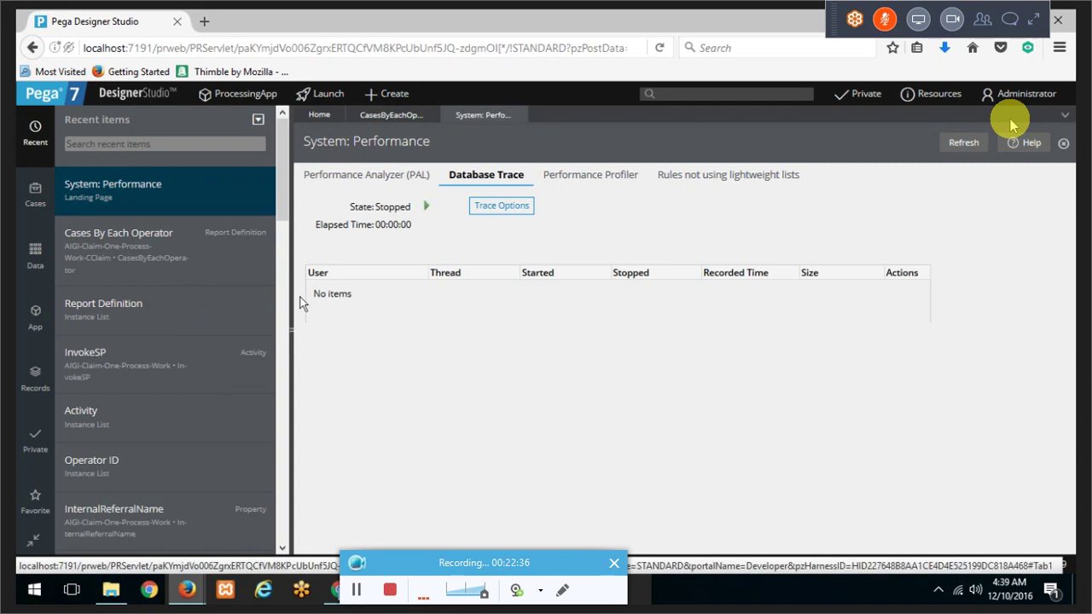
# Step: Start the database trace and reload the Cases By Each Operator report
pyautogui.click(426, 206)
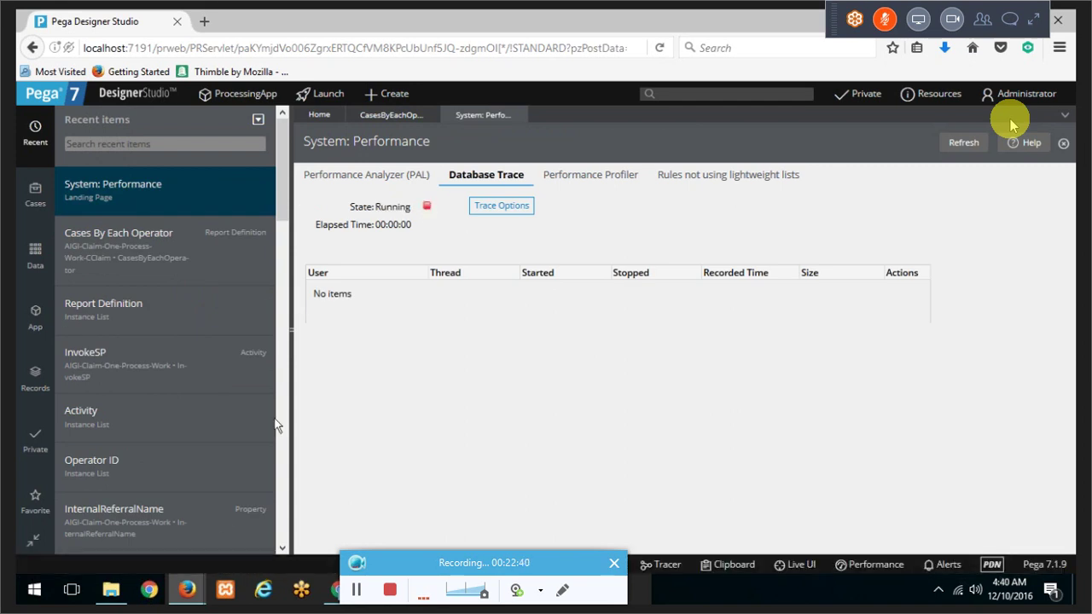
pyautogui.moveTo(187, 589)
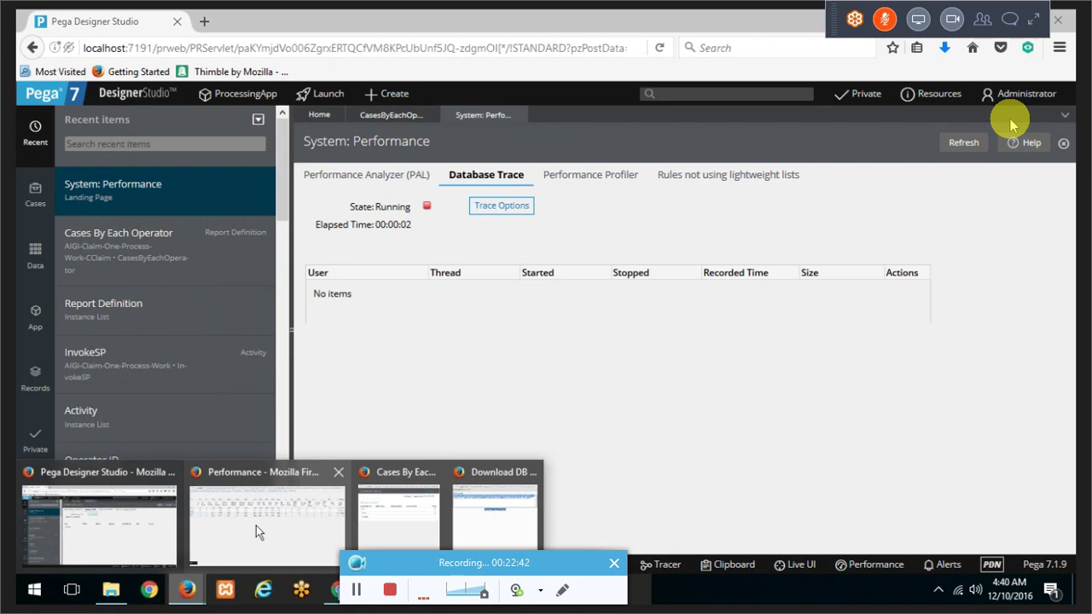
pyautogui.moveTo(256, 526)
pyautogui.click(401, 512)
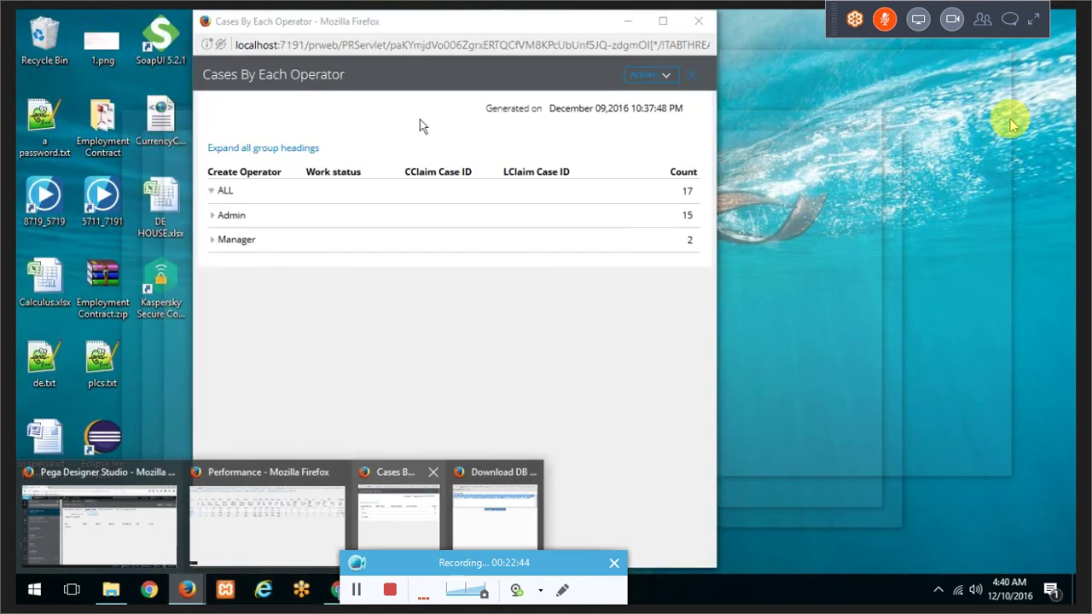
pyautogui.click(405, 50)
pyautogui.press('Return')
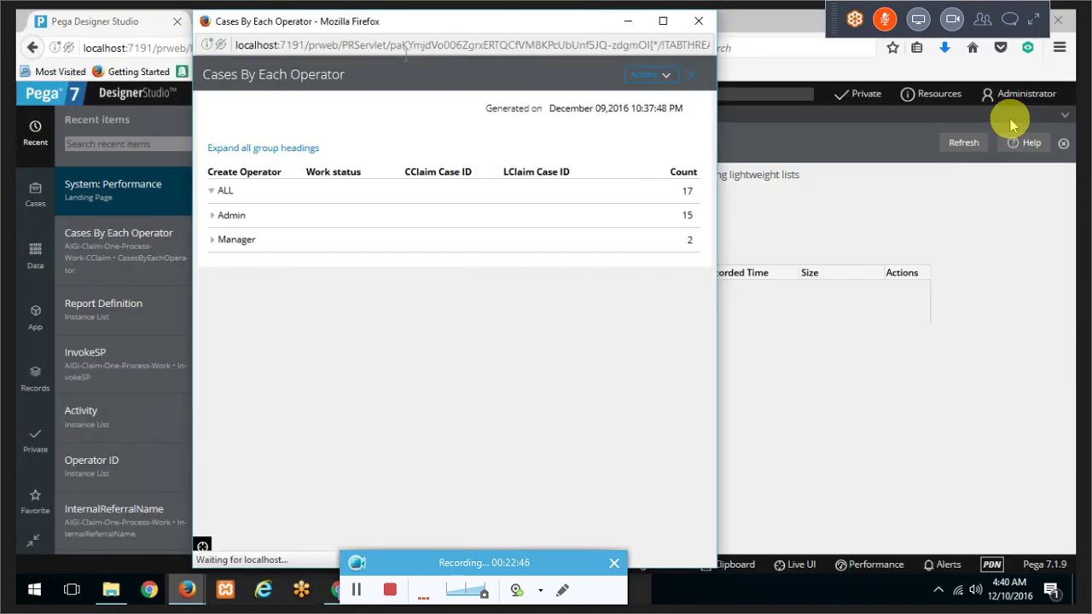
# Step: Stop the database trace, leaving the third row's file undownloaded
pyautogui.click(812, 420)
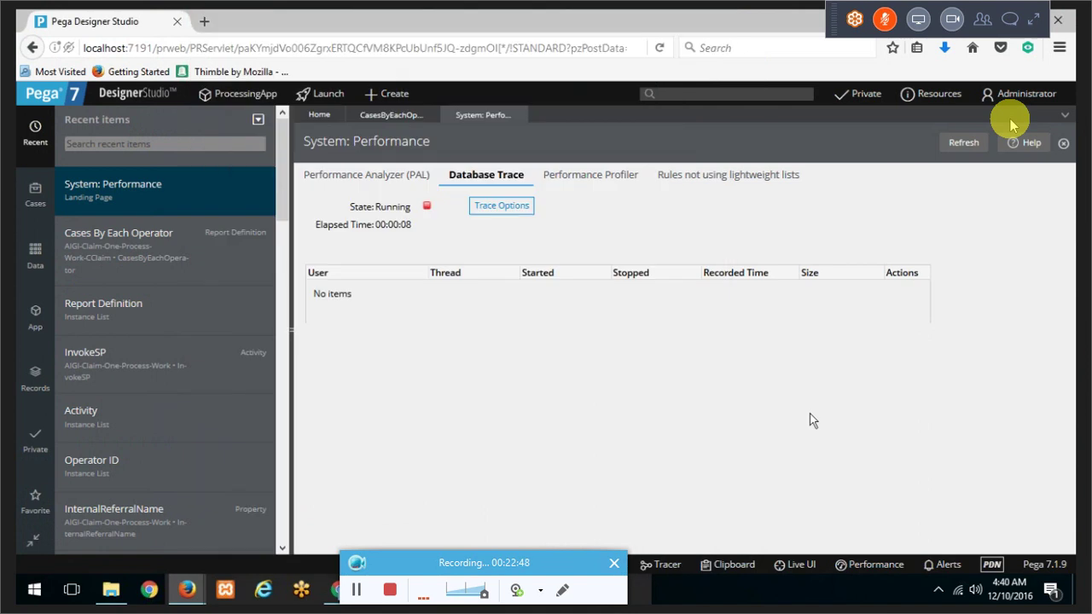
pyautogui.click(510, 209)
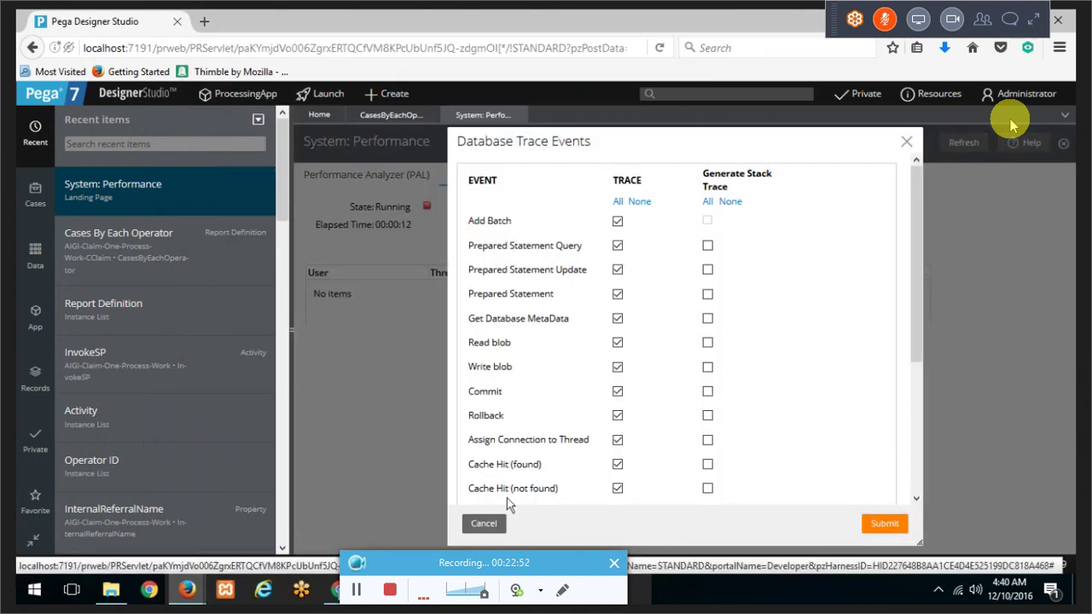
pyautogui.click(486, 522)
pyautogui.click(428, 209)
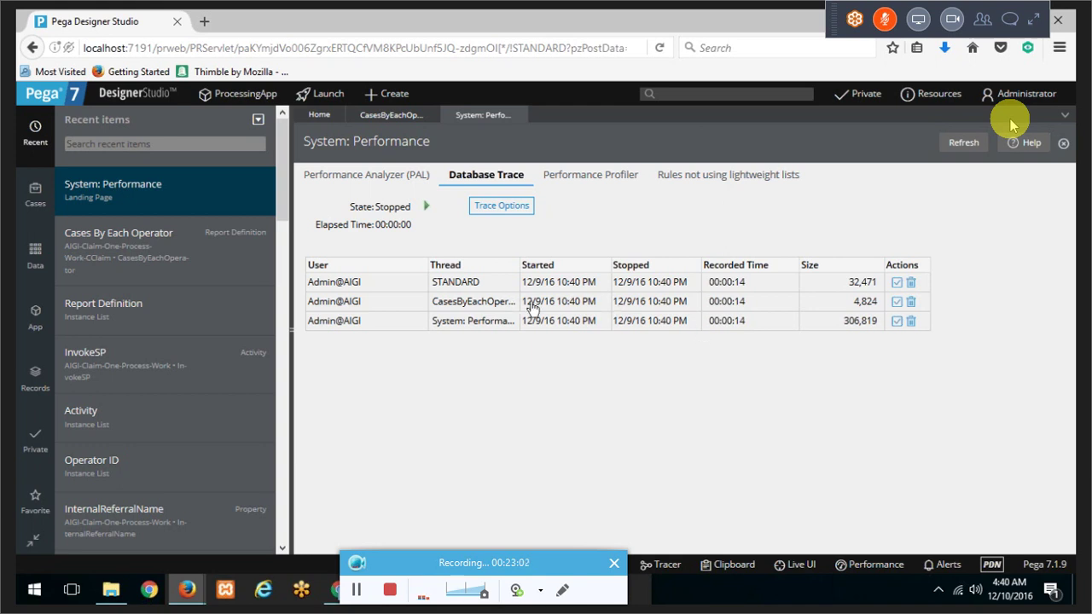
pyautogui.click(896, 322)
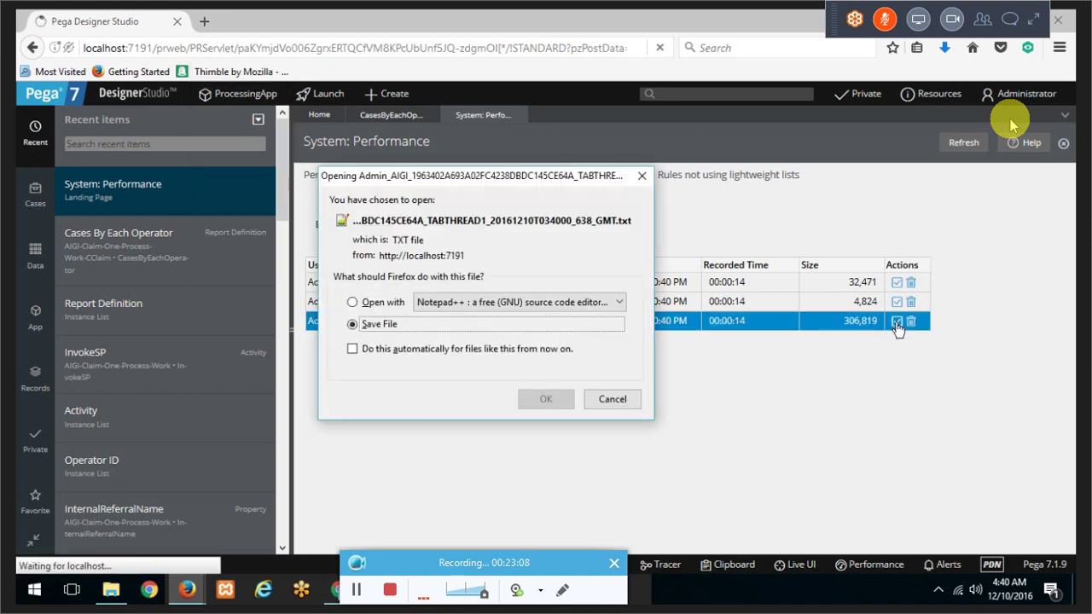
pyautogui.click(636, 400)
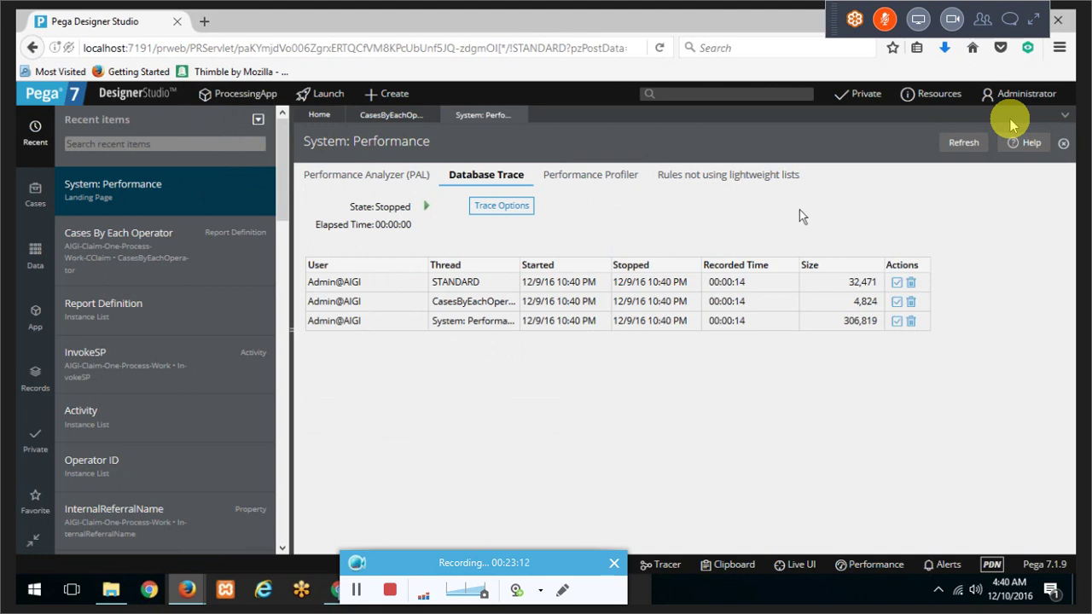
# Step: Open help for the Database Trace section and mark the required-privilege note
pyautogui.click(1015, 145)
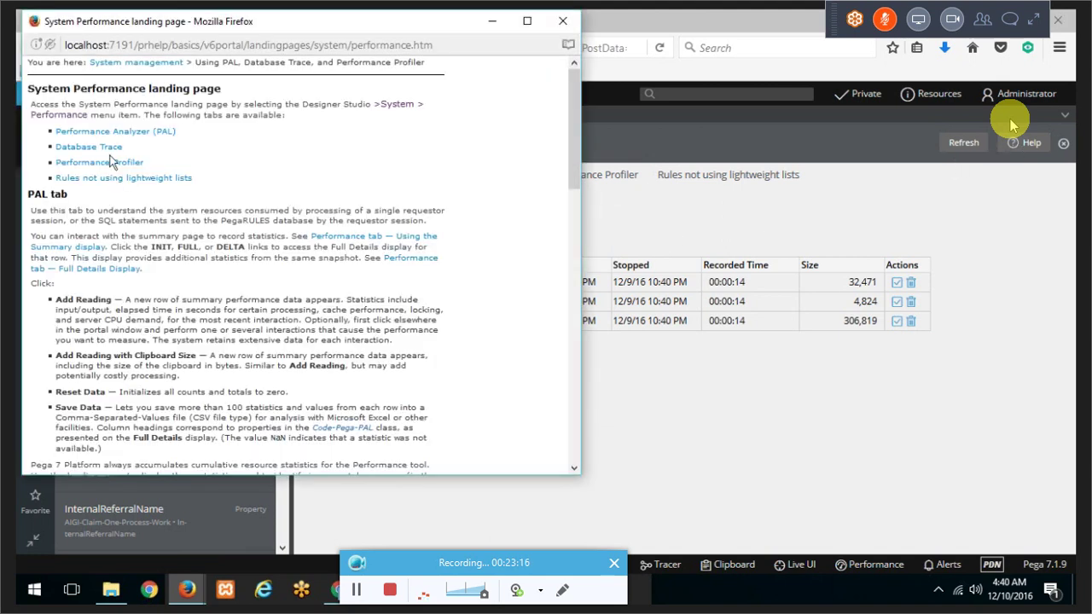
pyautogui.click(102, 148)
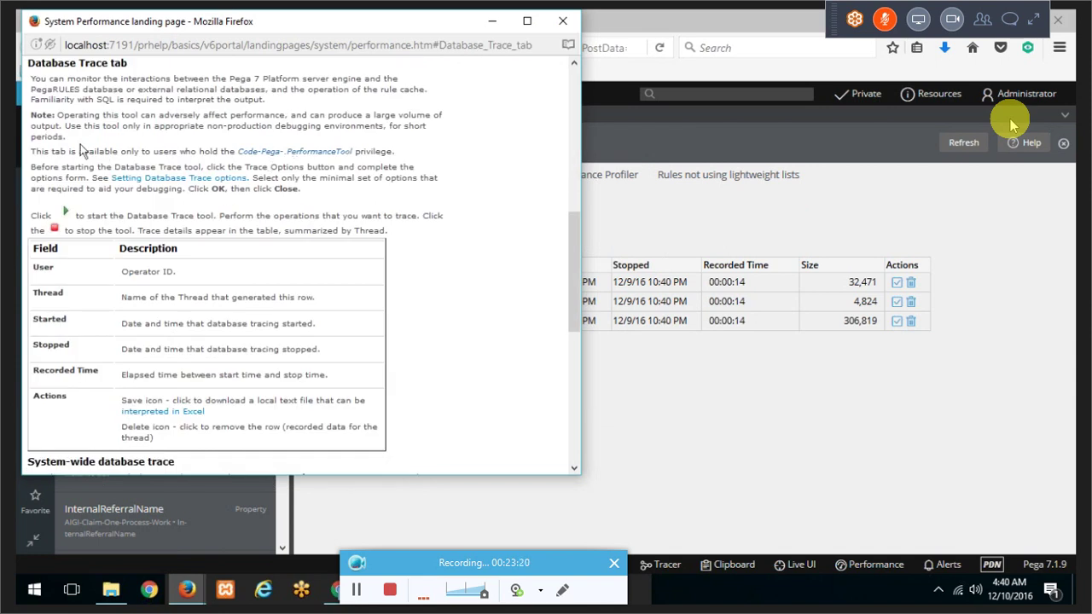
pyautogui.moveTo(51, 153); pyautogui.dragTo(210, 155)
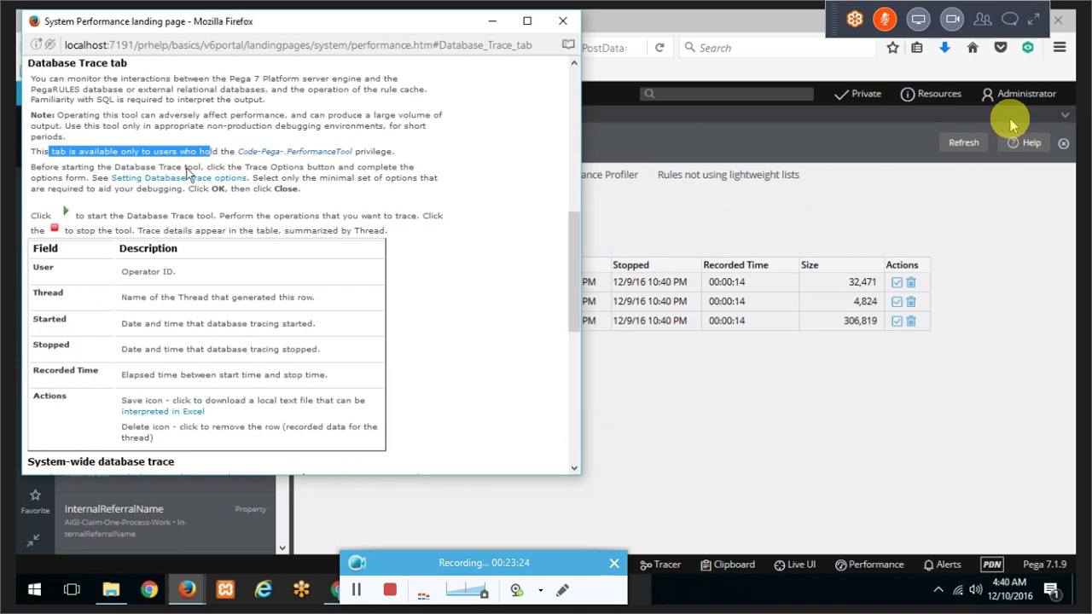
pyautogui.scroll(-5, 251, 288)
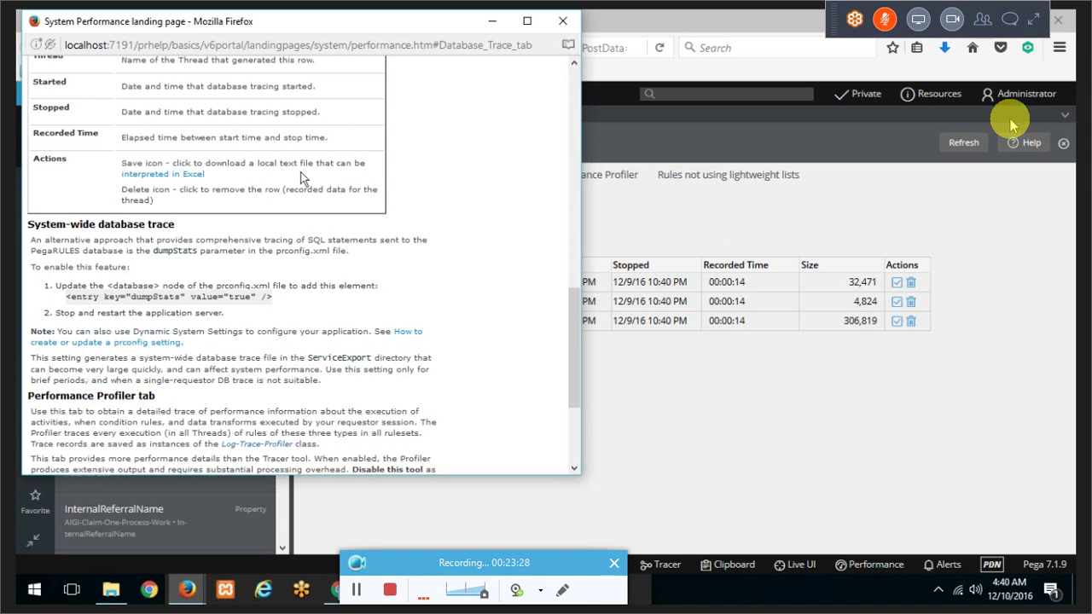
# Step: Open Interpreting Database Tracer Results and mark the steps on stopping and saving the trace
pyautogui.click(166, 175)
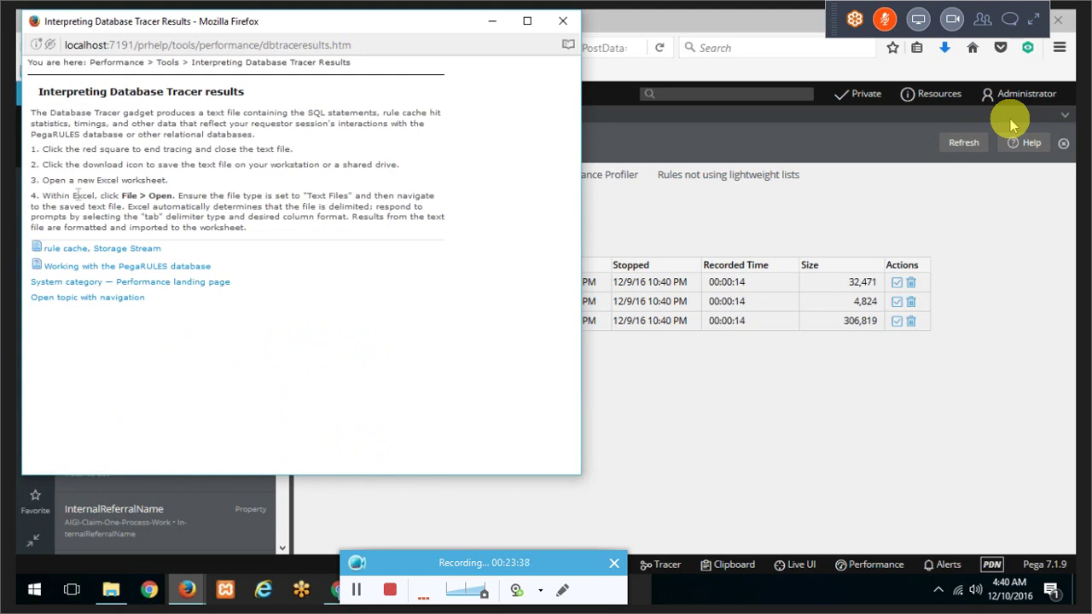
pyautogui.moveTo(67, 148); pyautogui.dragTo(141, 149)
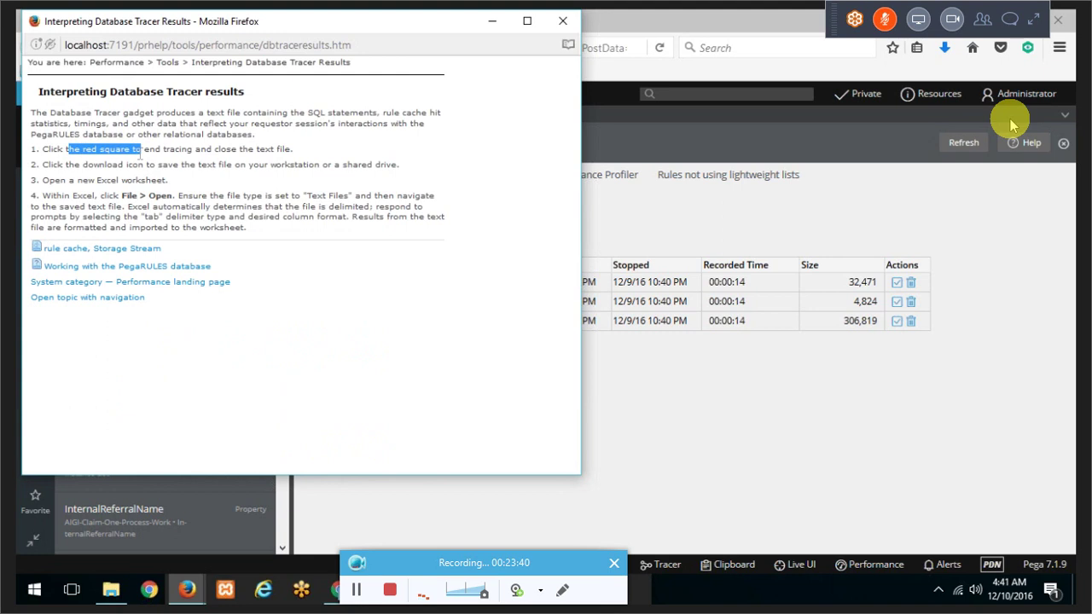
pyautogui.click(81, 164)
pyautogui.moveTo(75, 164); pyautogui.dragTo(181, 165)
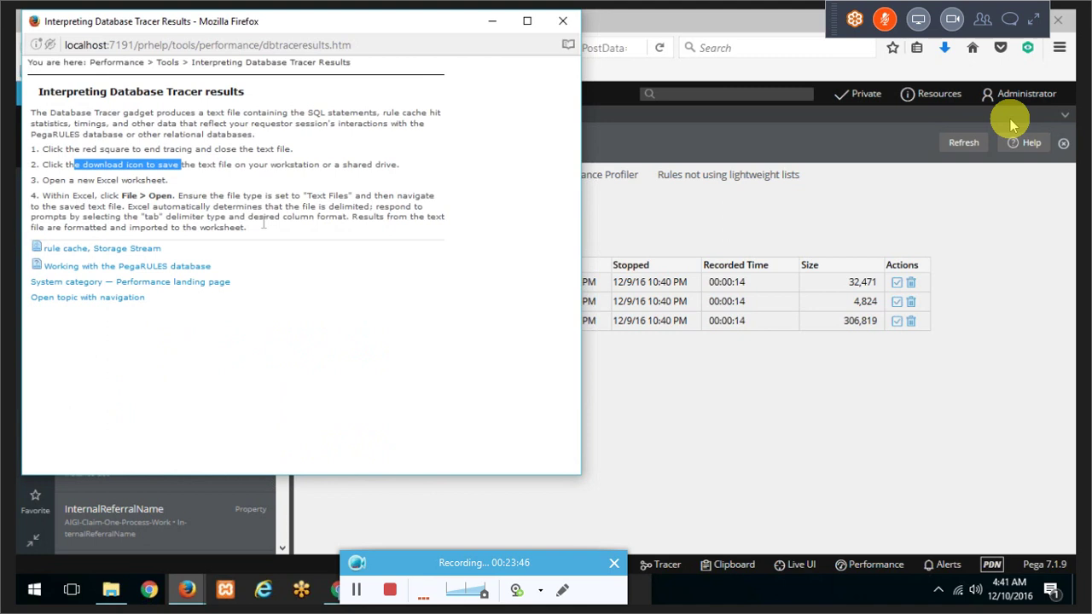
pyautogui.press('super+r')
# Step: Launch Excel and arrange it beside the help page's step on opening the file
pyautogui.write('EXCE')
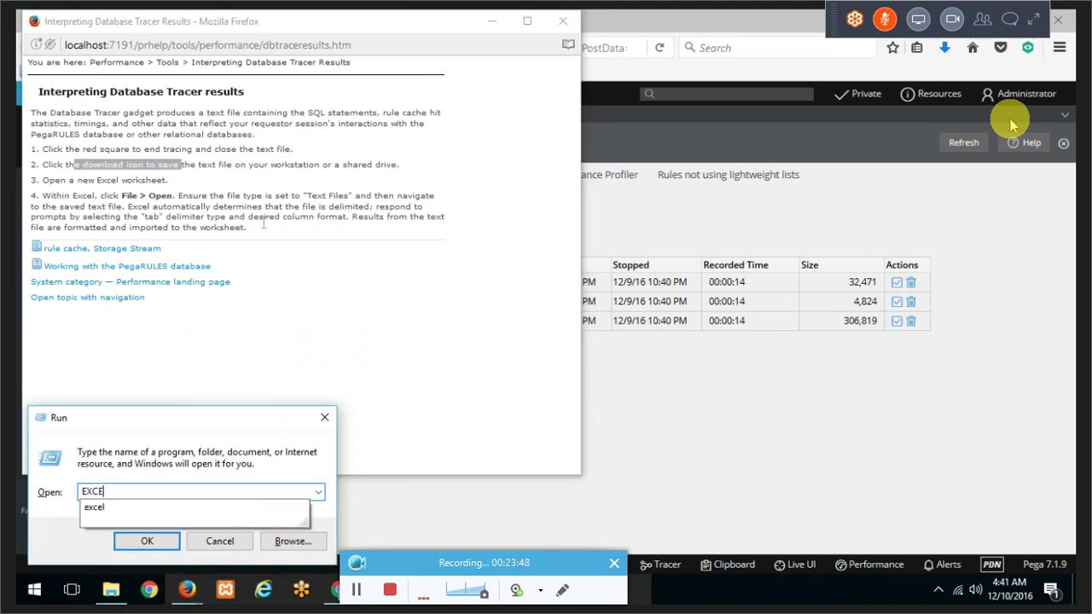
pyautogui.press('Return')
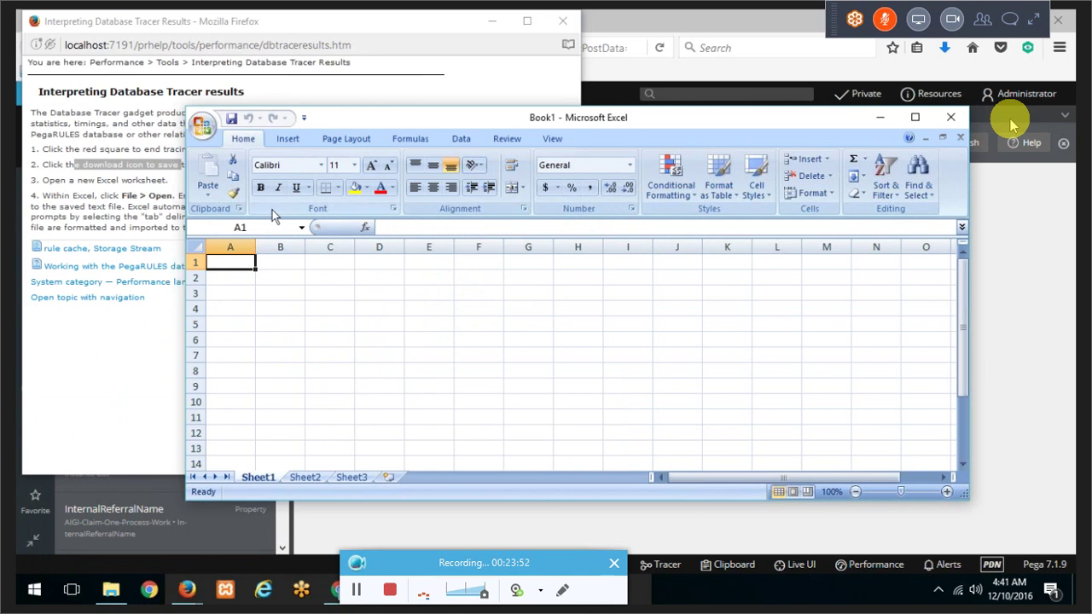
pyautogui.moveTo(453, 113); pyautogui.dragTo(641, 71)
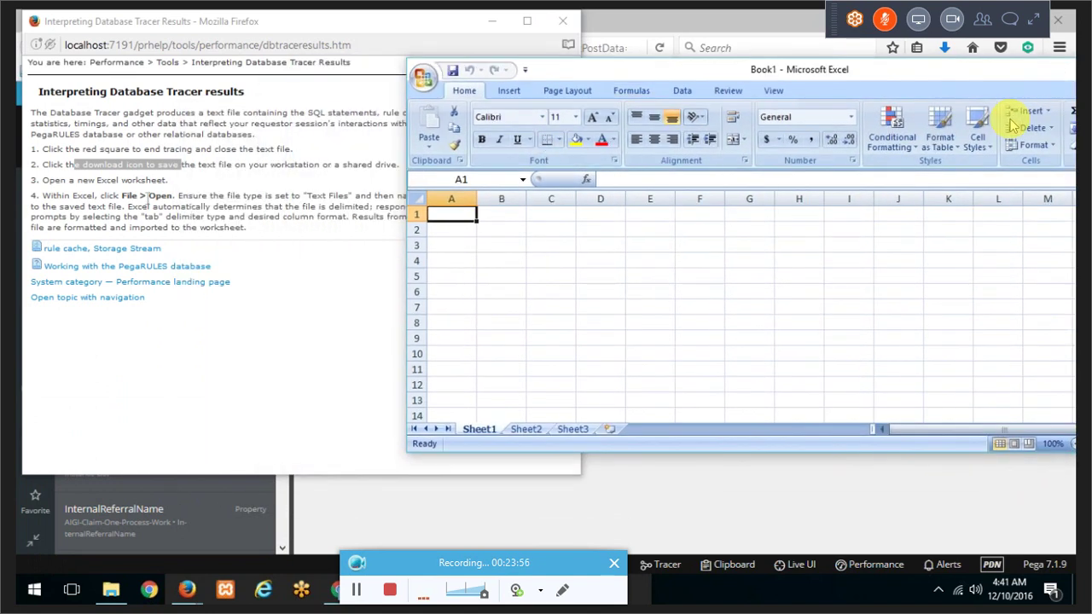
pyautogui.click(147, 195)
pyautogui.moveTo(122, 195); pyautogui.dragTo(264, 232)
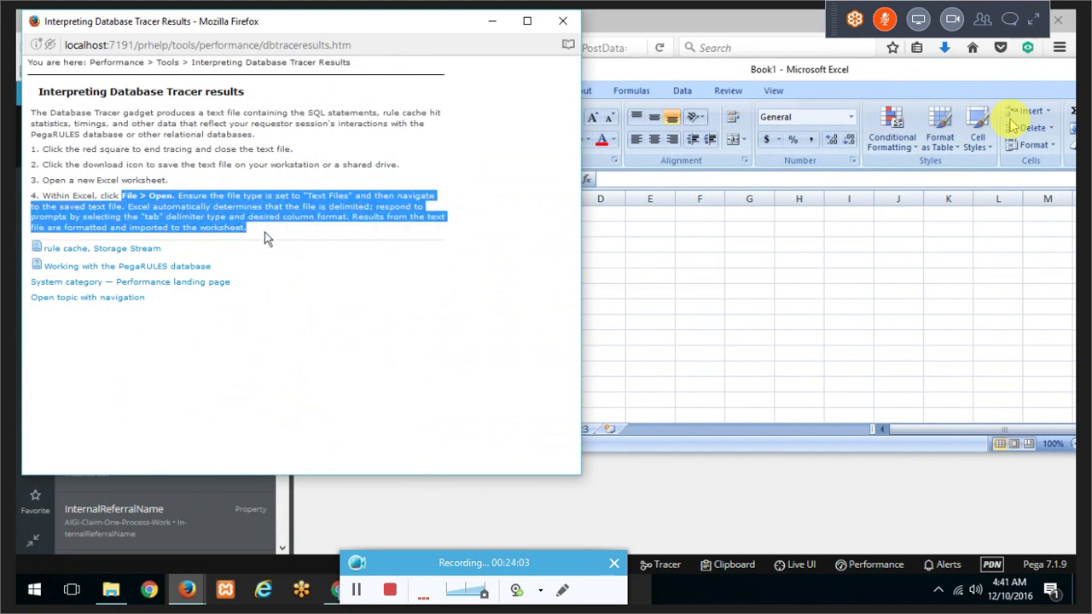
pyautogui.click(641, 236)
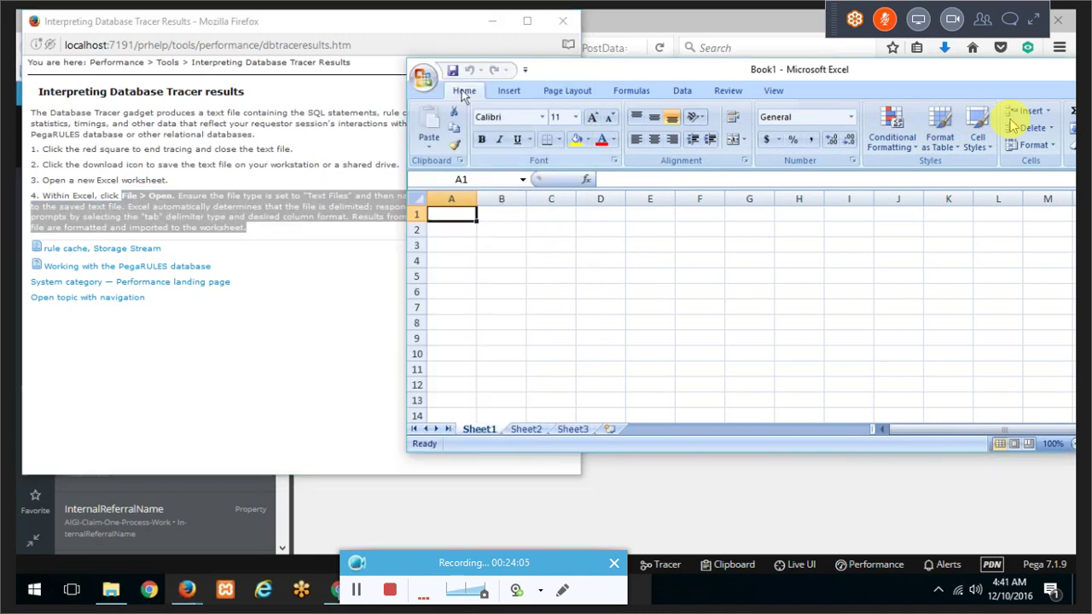
# Step: Open the TABTHREAD0 trace .txt file and import it as delimited columns with default settings
pyautogui.click(420, 79)
pyautogui.click(419, 79)
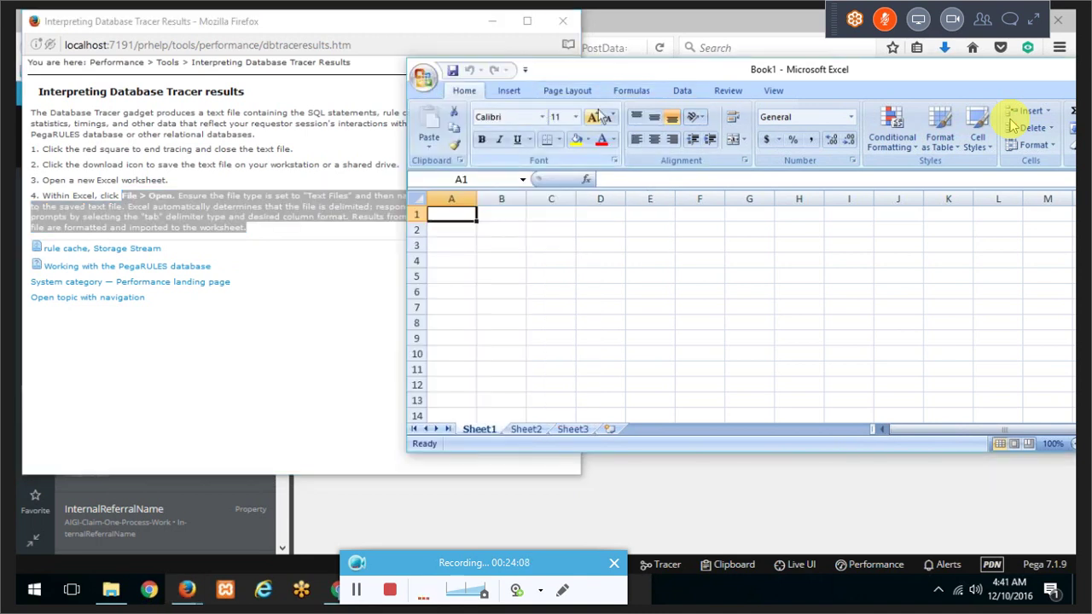
pyautogui.click(423, 79)
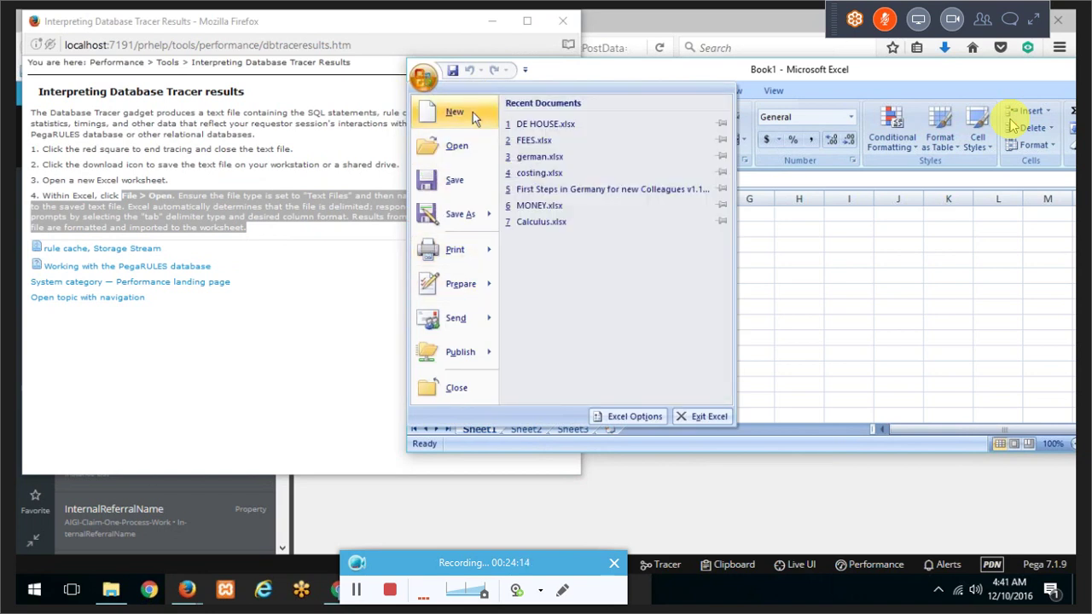
pyautogui.click(902, 273)
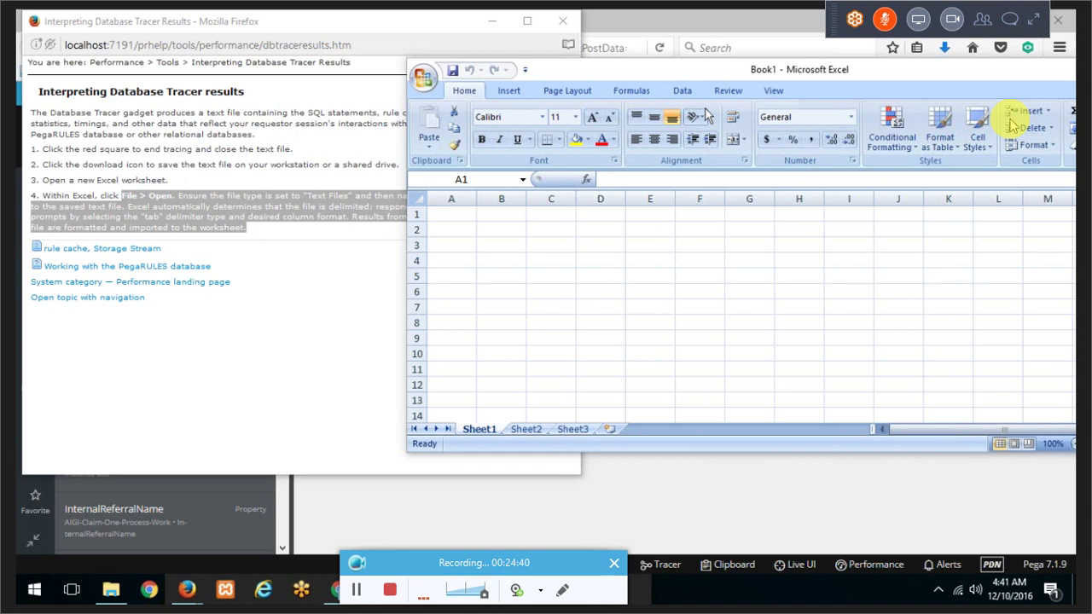
pyautogui.click(499, 67)
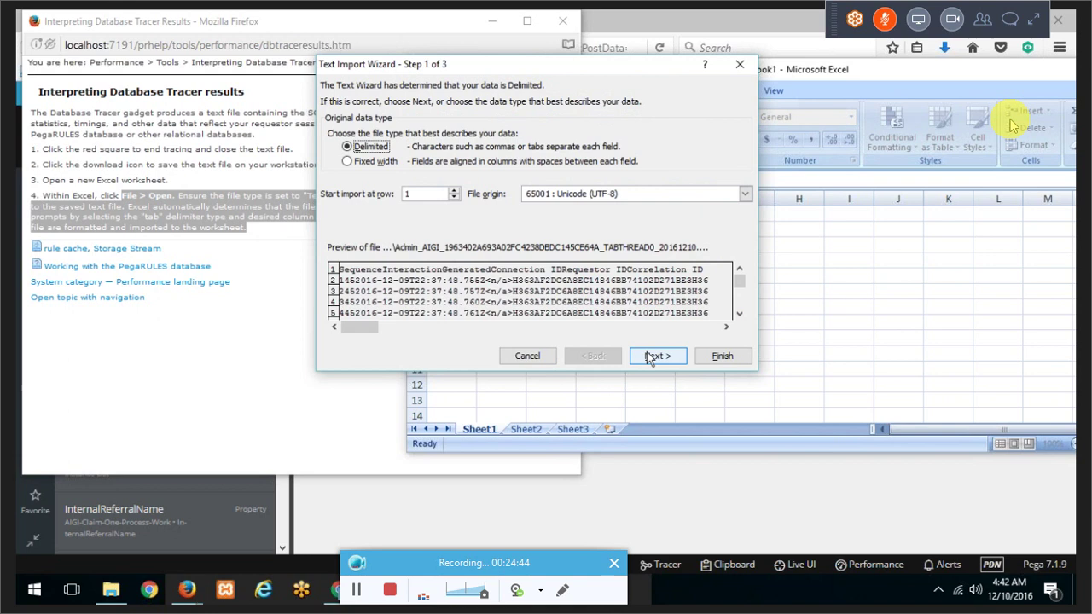
pyautogui.click(657, 356)
pyautogui.click(651, 357)
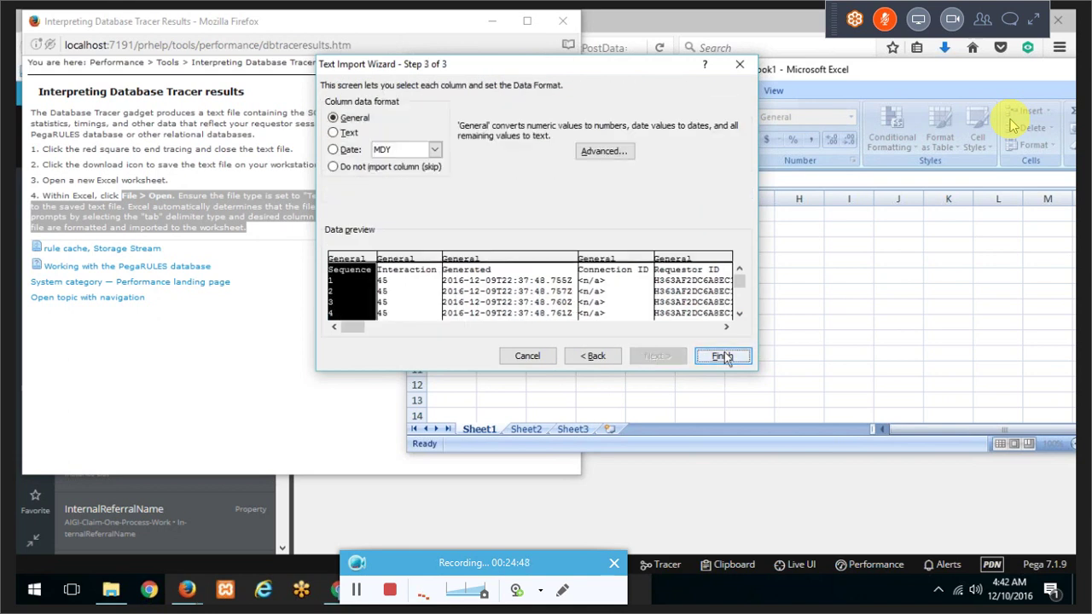
pyautogui.click(723, 356)
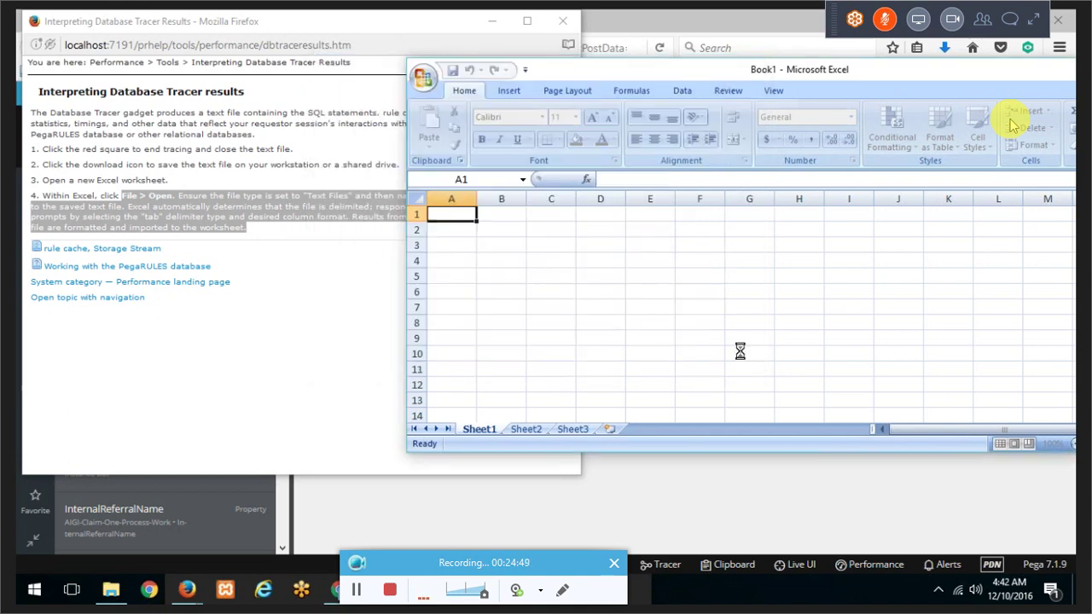
# Step: Maximize Excel, auto-fit every column, and inspect the first trace entry's fields
pyautogui.doubleClick(728, 71)
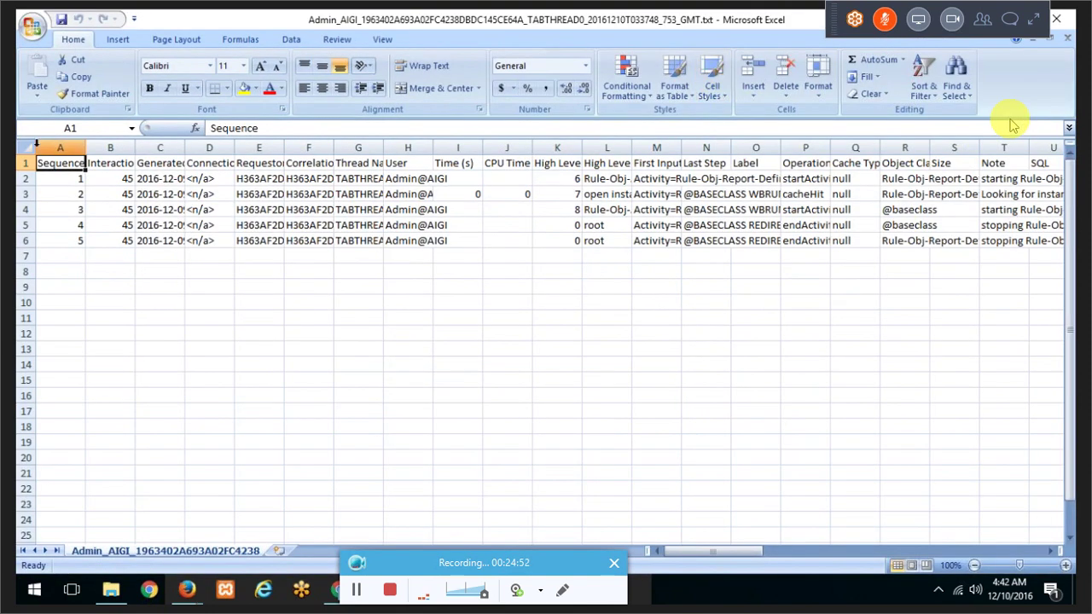
pyautogui.click(31, 147)
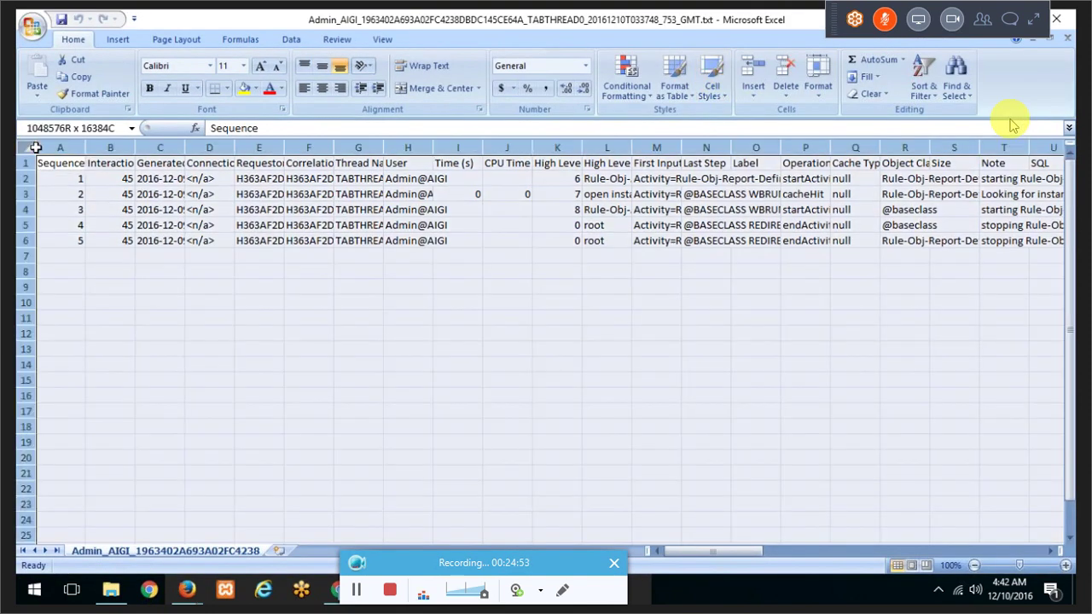
pyautogui.doubleClick(84, 147)
pyautogui.click(205, 180)
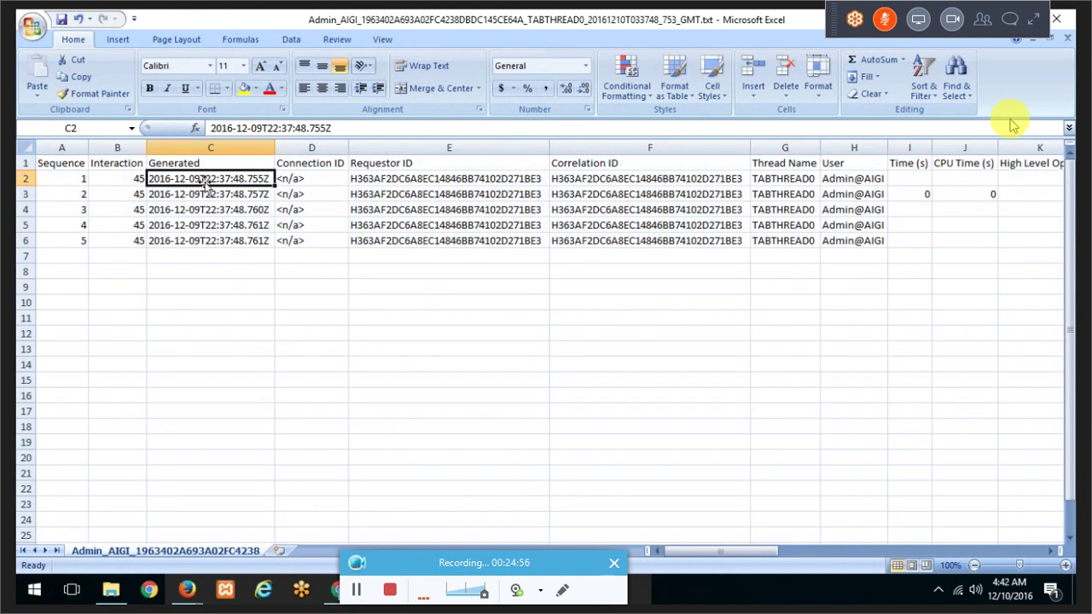
pyautogui.click(401, 179)
pyautogui.click(631, 178)
pyautogui.click(804, 179)
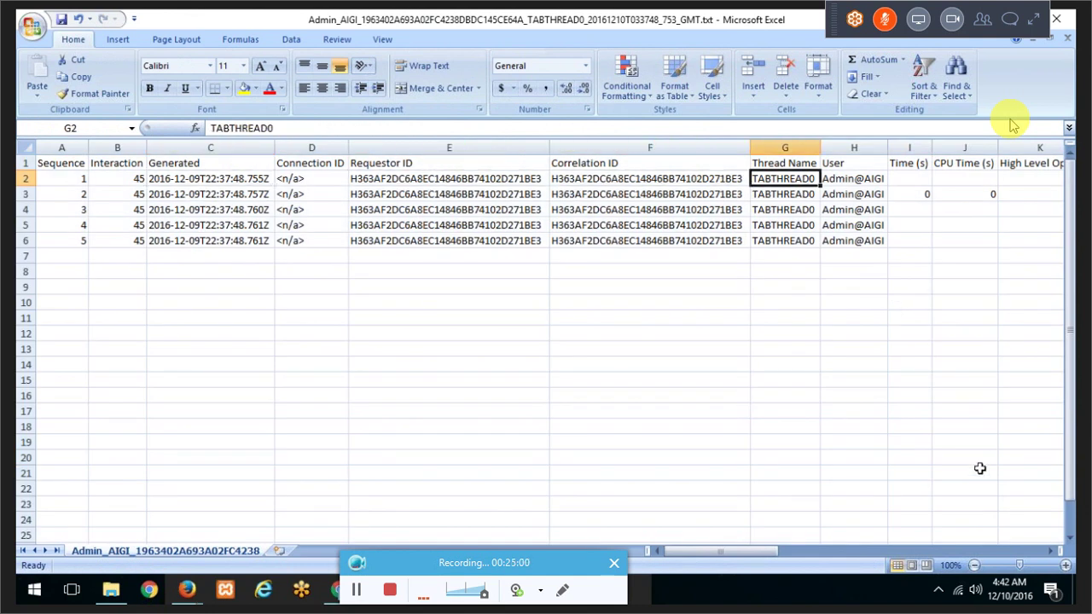
# Step: Review the First Input, Operation, Object Class and Note cells, then return to the help page
pyautogui.press('Right')
pyautogui.press('Right')
pyautogui.press('Right')
pyautogui.press('Right')
pyautogui.press('Right')
pyautogui.press('Right')
pyautogui.press('Right')
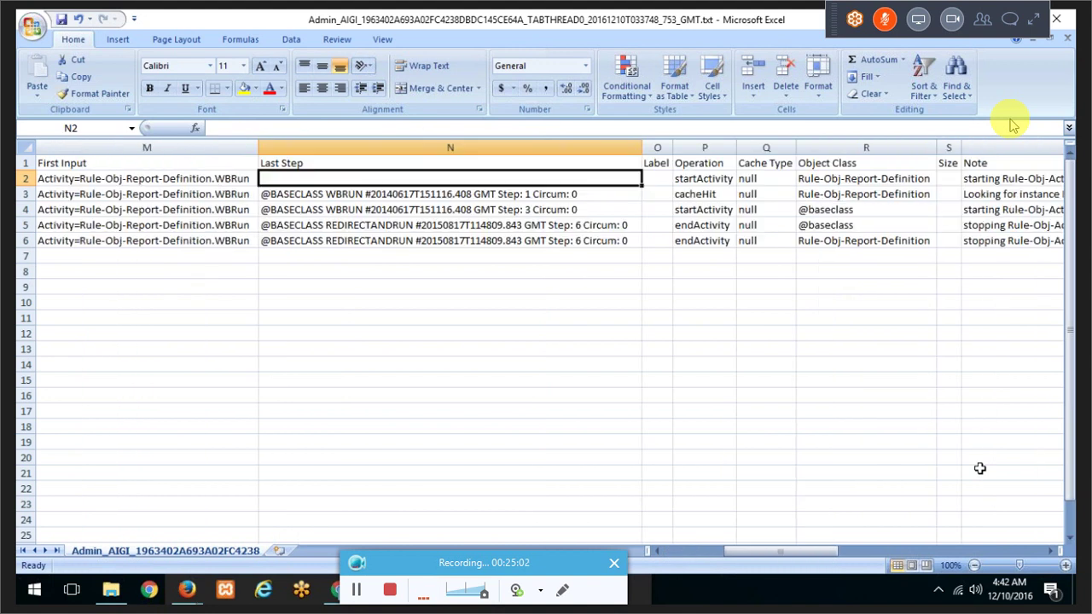
pyautogui.press('Left')
pyautogui.press('Down')
pyautogui.press('Down')
pyautogui.press('Down')
pyautogui.press('Right')
pyautogui.press('Right')
pyautogui.press('Right')
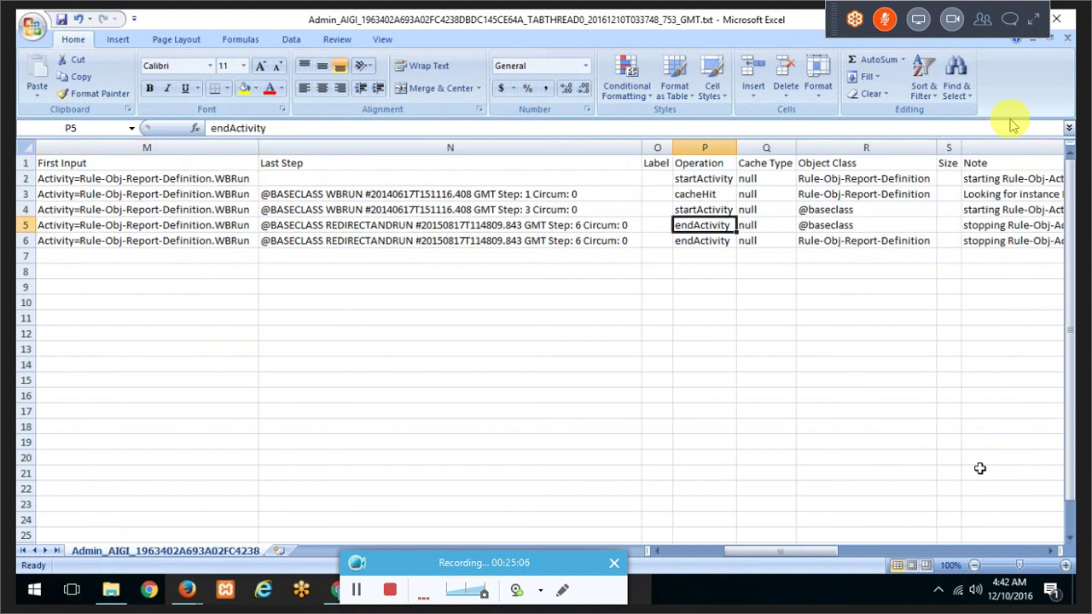
pyautogui.press('Right')
pyautogui.press('Right')
pyautogui.press('Up')
pyautogui.press('Up')
pyautogui.press('Up')
pyautogui.press('Right')
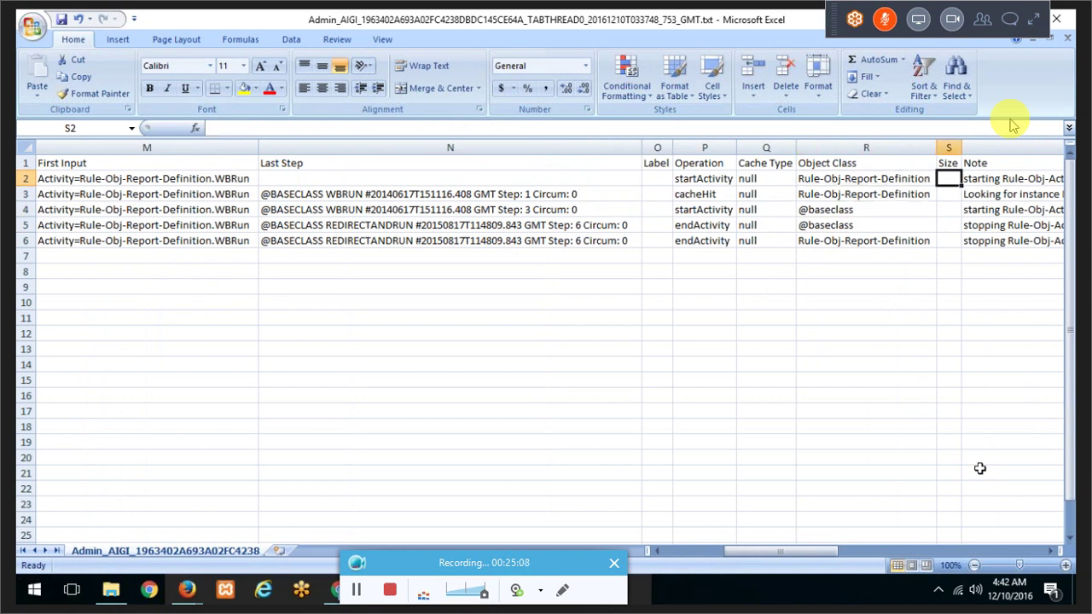
pyautogui.press('Right')
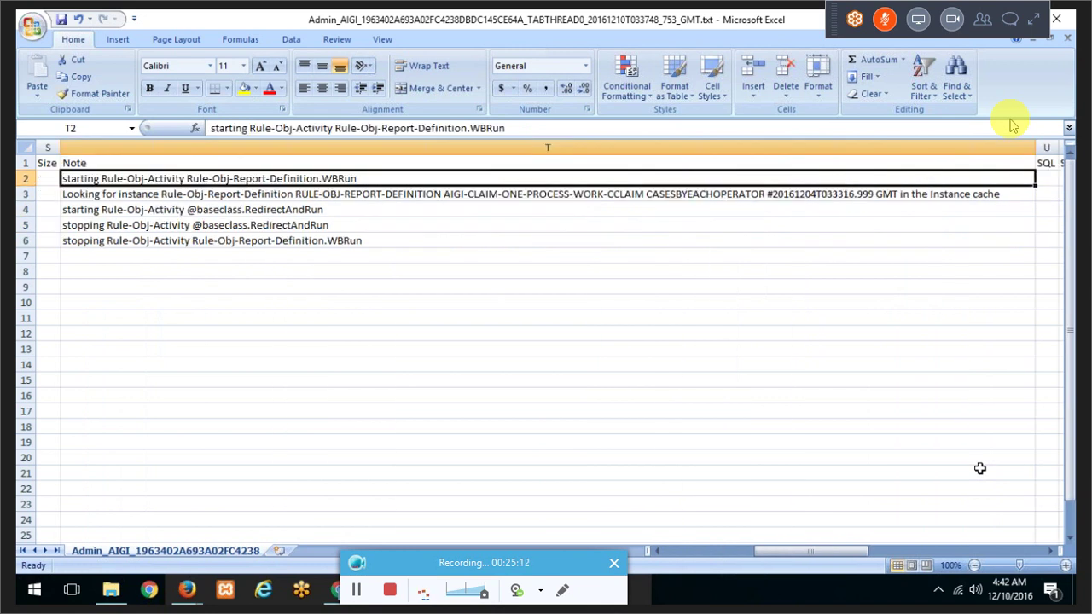
pyautogui.press('Down')
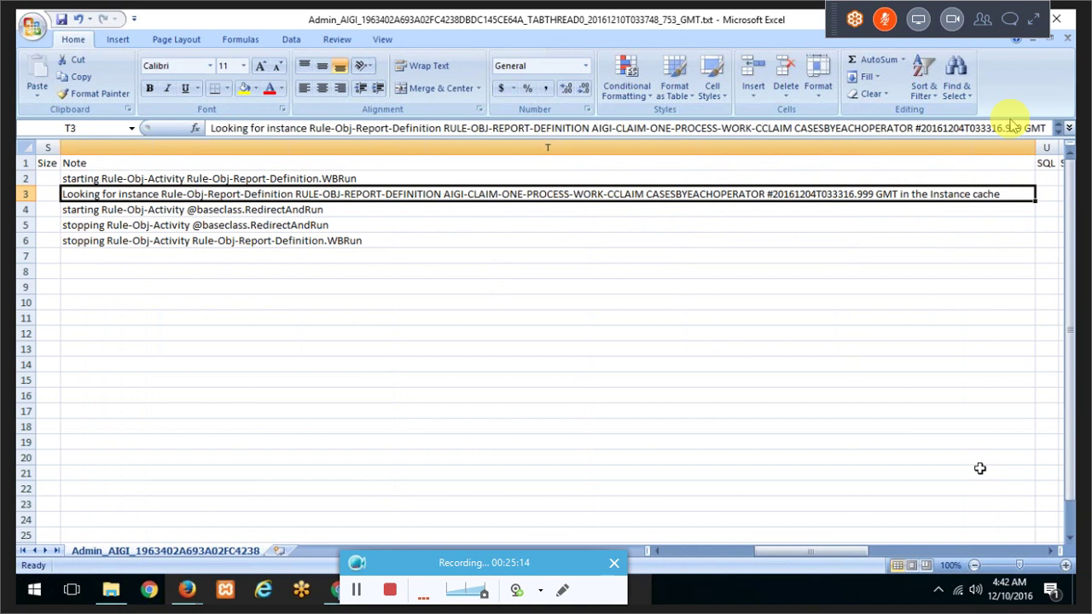
pyautogui.press('Right')
pyautogui.press('Right')
pyautogui.press('Right')
pyautogui.press('Right')
pyautogui.press('Right')
pyautogui.press('Right')
pyautogui.press('Right')
pyautogui.press('Right')
pyautogui.press('Right')
pyautogui.press('Right')
pyautogui.press('Right')
pyautogui.press('Right')
pyautogui.press('Right')
pyautogui.press('Right')
pyautogui.press('Right')
pyautogui.press('Right')
pyautogui.press('Right')
pyautogui.press('Right')
pyautogui.press('Right')
pyautogui.press('Right')
pyautogui.press('Right')
pyautogui.press('Right')
pyautogui.press('Right')
pyautogui.press('Right')
pyautogui.press('Right')
pyautogui.press('Right')
pyautogui.press('Right')
pyautogui.press('Right')
pyautogui.press('Right')
pyautogui.press('Right')
pyautogui.press('Right')
pyautogui.press('Right')
pyautogui.press('Right')
pyautogui.press('Right')
pyautogui.press('Right')
pyautogui.press('Right')
pyautogui.press('Right')
pyautogui.press('Right')
pyautogui.press('Right')
pyautogui.press('Right')
pyautogui.press('Right')
pyautogui.press('Right')
pyautogui.press('Right')
pyautogui.press('Right')
pyautogui.press('Right')
pyautogui.press('Right')
pyautogui.press('Left')
pyautogui.press('Left')
pyautogui.press('Left')
pyautogui.press('Left')
pyautogui.press('Left')
pyautogui.press('Left')
pyautogui.press('Left')
pyautogui.press('Left')
pyautogui.press('Left')
pyautogui.press('Left')
pyautogui.press('Left')
pyautogui.press('Left')
pyautogui.press('Left')
pyautogui.press('Left')
pyautogui.press('Left')
pyautogui.press('Left')
pyautogui.press('Left')
pyautogui.press('Left')
pyautogui.press('Left')
pyautogui.press('Left')
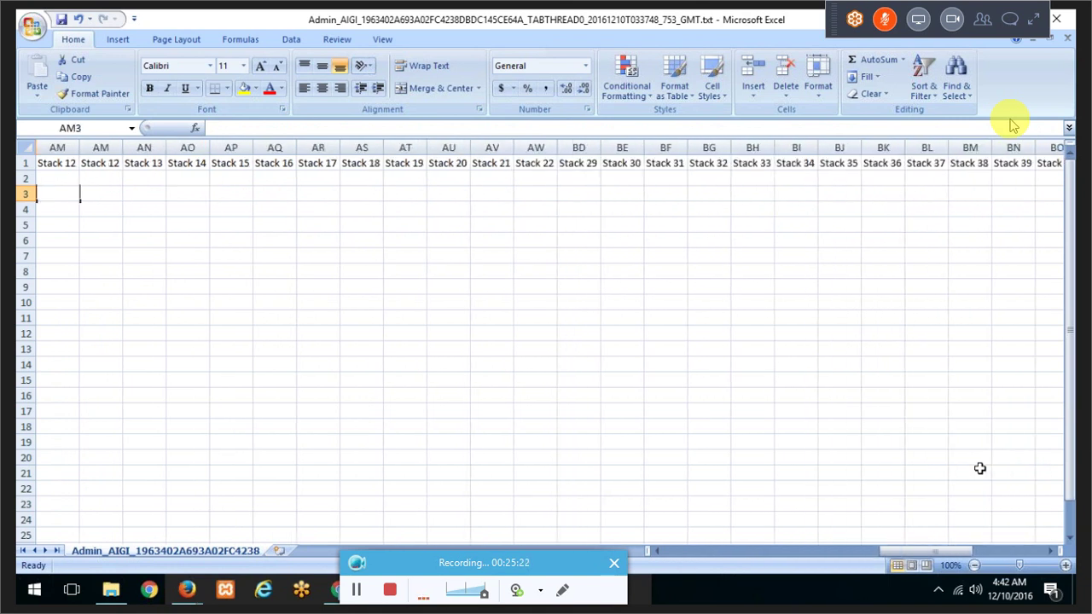
pyautogui.press('Left')
pyautogui.press('Left')
pyautogui.press('Left')
pyautogui.press('Left')
pyautogui.press('Left')
pyautogui.press('Left')
pyautogui.press('Left')
pyautogui.press('Left')
pyautogui.press('Left')
pyautogui.press('Left')
pyautogui.press('Left')
pyautogui.press('Left')
pyautogui.press('Left')
pyautogui.press('Left')
pyautogui.press('Left')
pyautogui.press('Left')
pyautogui.press('Left')
pyautogui.press('Left')
pyautogui.press('Left')
pyautogui.press('Left')
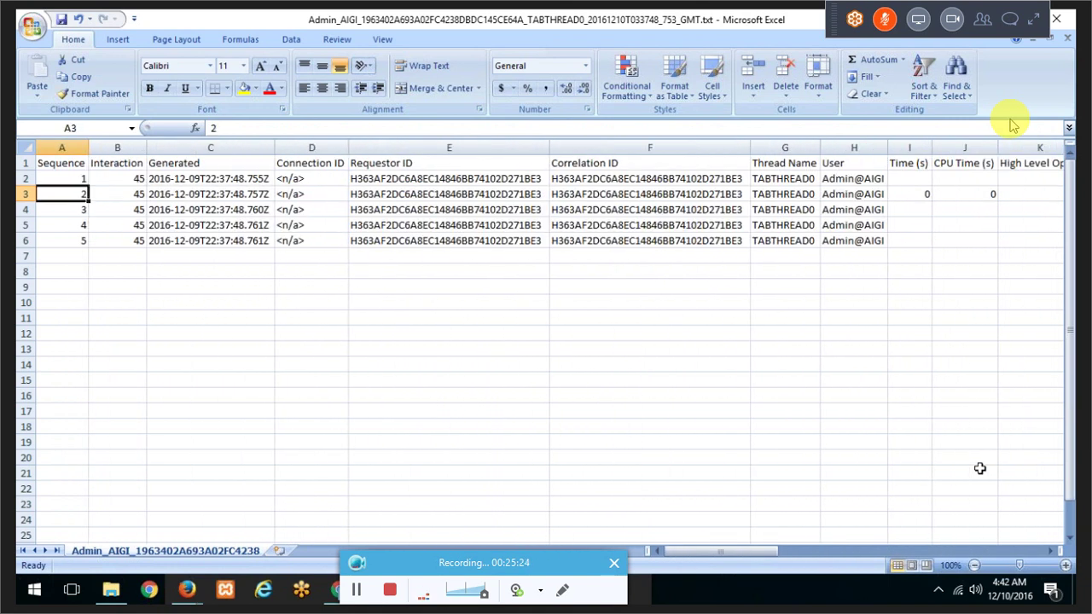
pyautogui.press('Right')
pyautogui.press('Right')
pyautogui.press('Right')
pyautogui.press('Right')
pyautogui.press('Right')
pyautogui.press('Right')
pyautogui.press('Right')
pyautogui.press('Right')
pyautogui.press('Right')
pyautogui.press('Right')
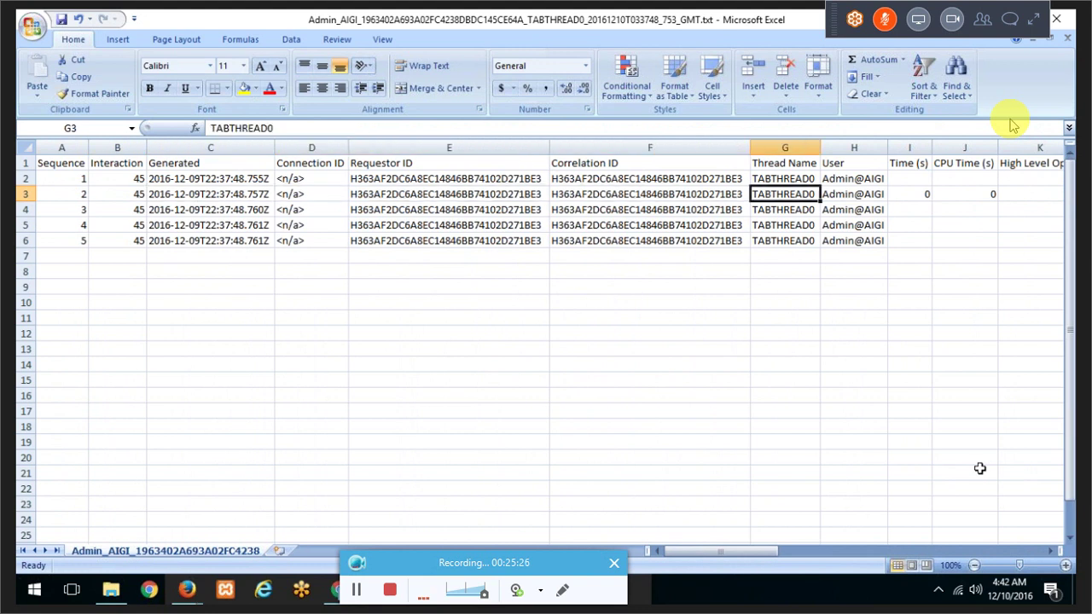
pyautogui.press('Right')
pyautogui.press('Right')
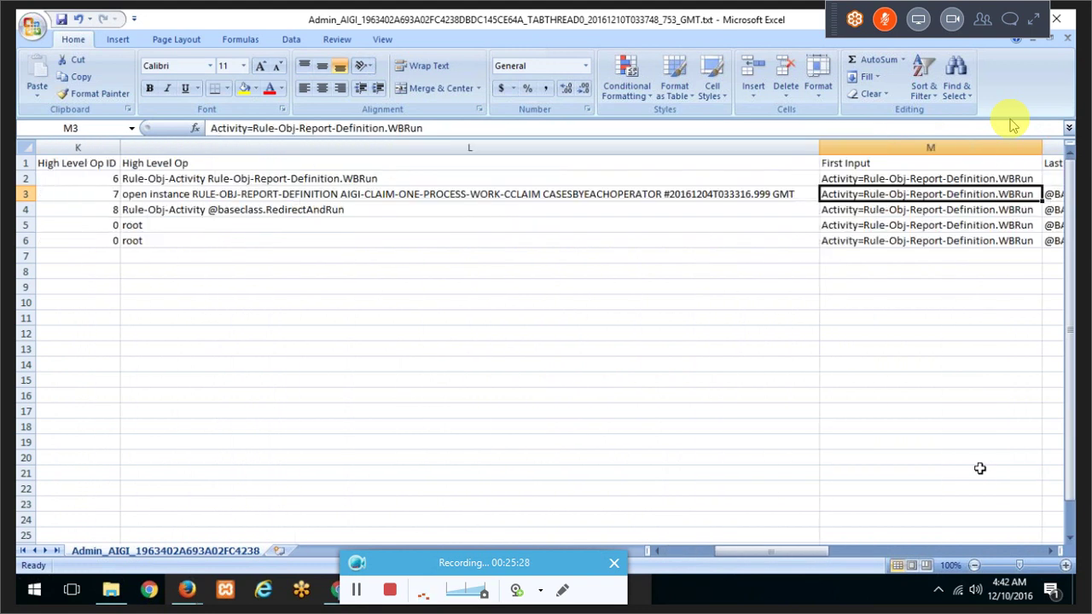
pyautogui.press('Right')
pyautogui.press('Right')
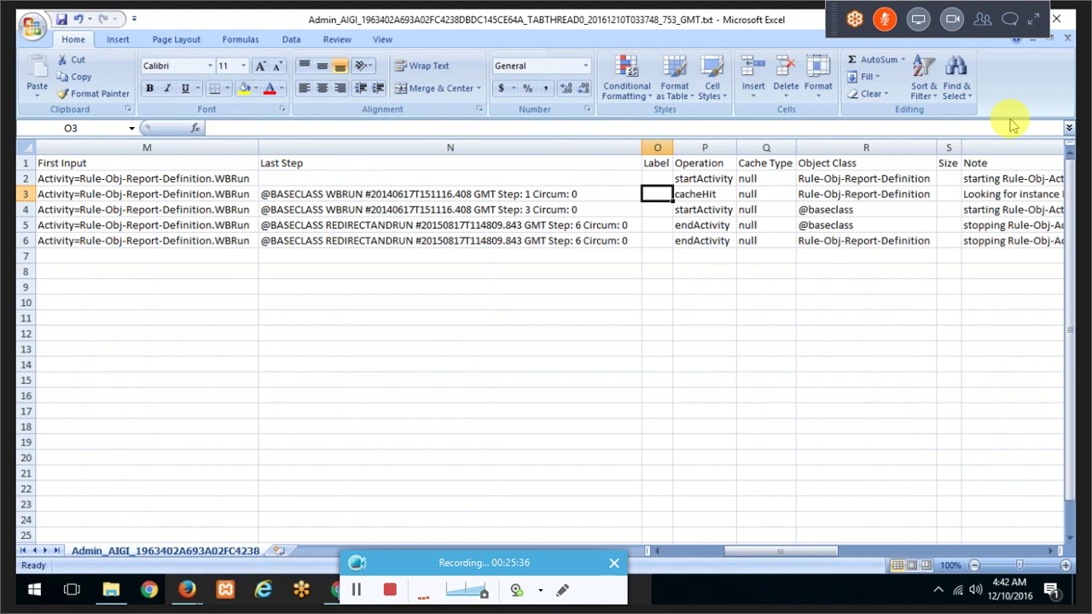
pyautogui.hotkey('alt', 'Tab')
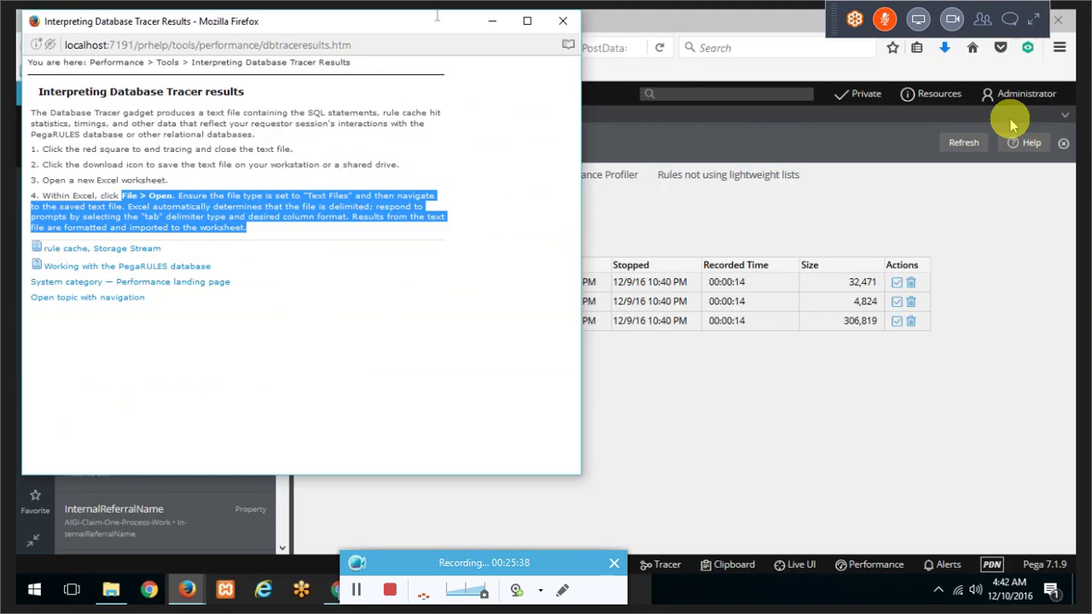
# Step: Close the Database Tracer help page and show the Performance Profiler tab
pyautogui.click(570, 22)
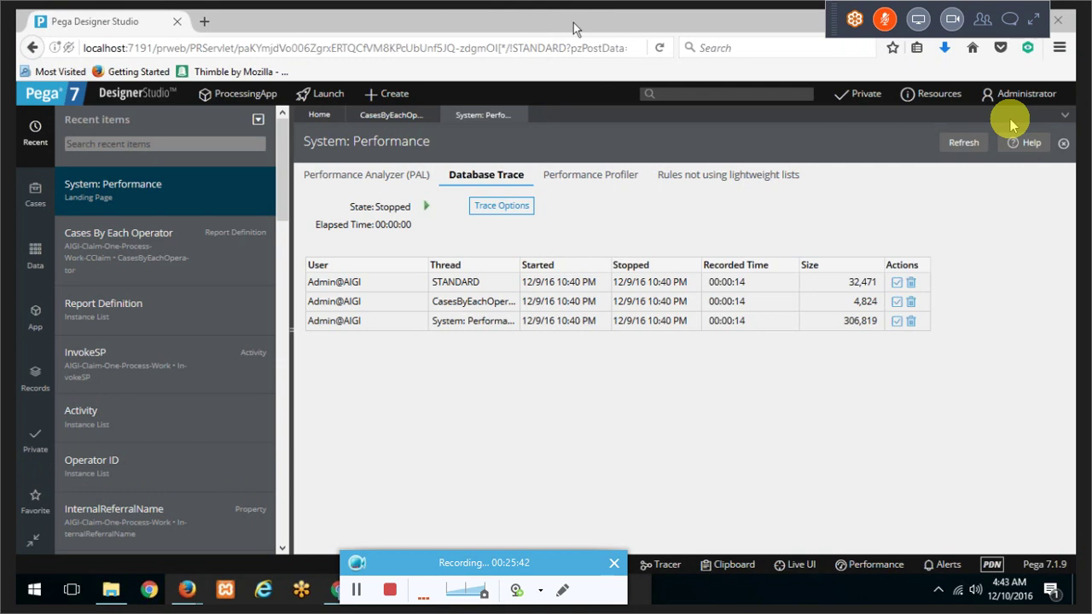
pyautogui.click(583, 166)
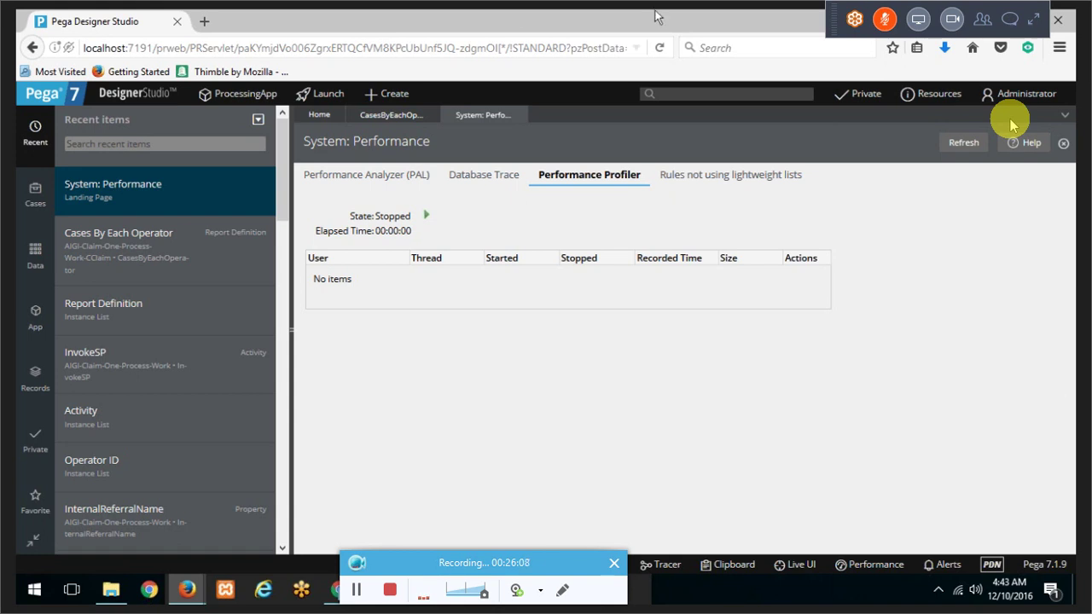
# Step: Run the profiler while reloading the Cases By Each Operator report, then stop it
pyautogui.click(423, 218)
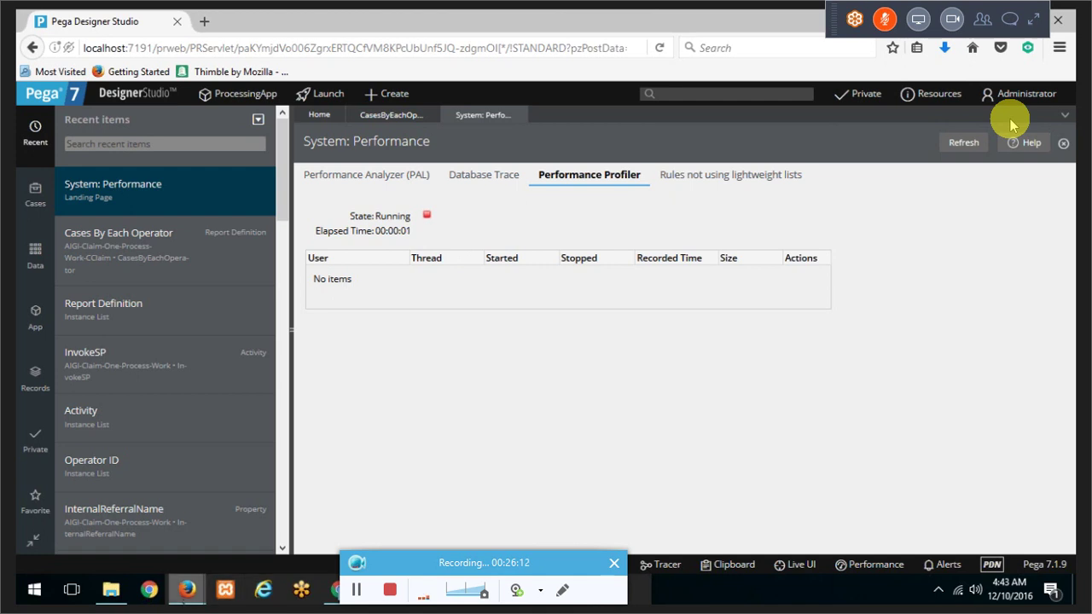
pyautogui.moveTo(185, 599)
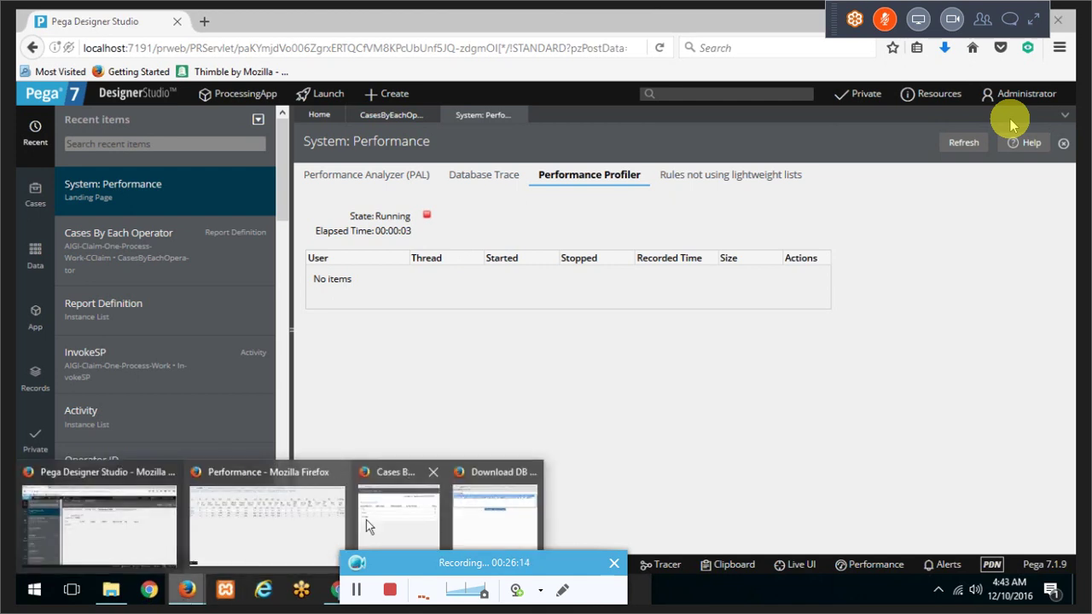
pyautogui.click(399, 517)
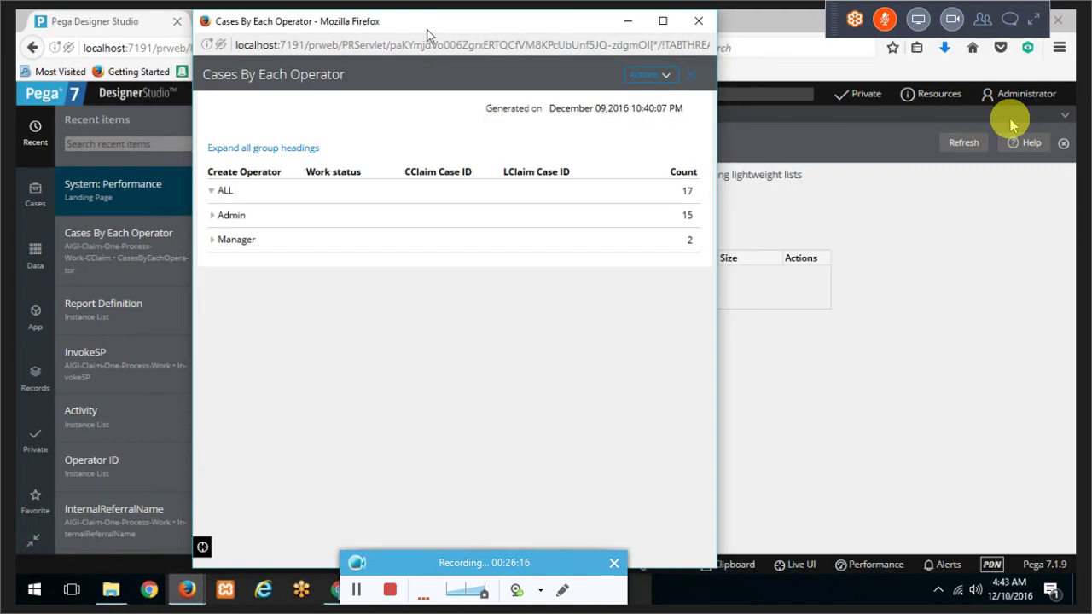
pyautogui.click(423, 44)
pyautogui.press('Return')
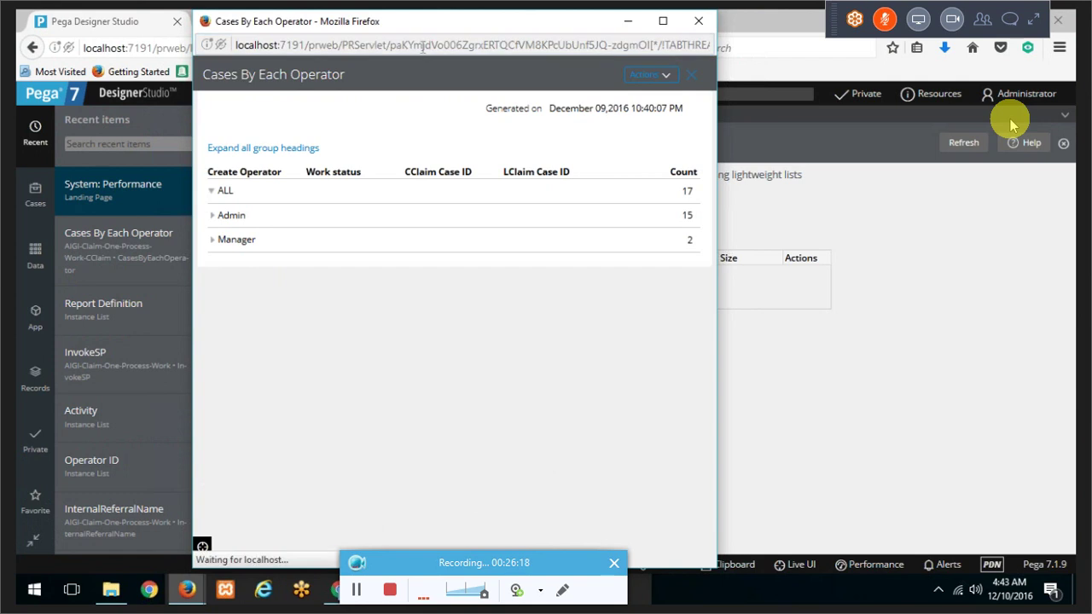
pyautogui.click(823, 388)
pyautogui.click(427, 218)
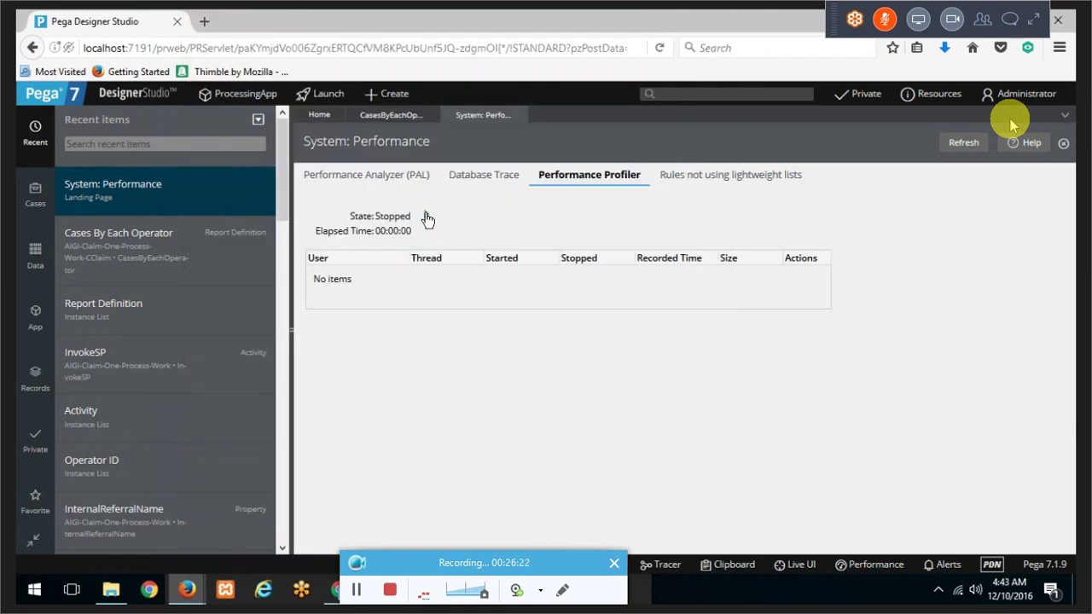
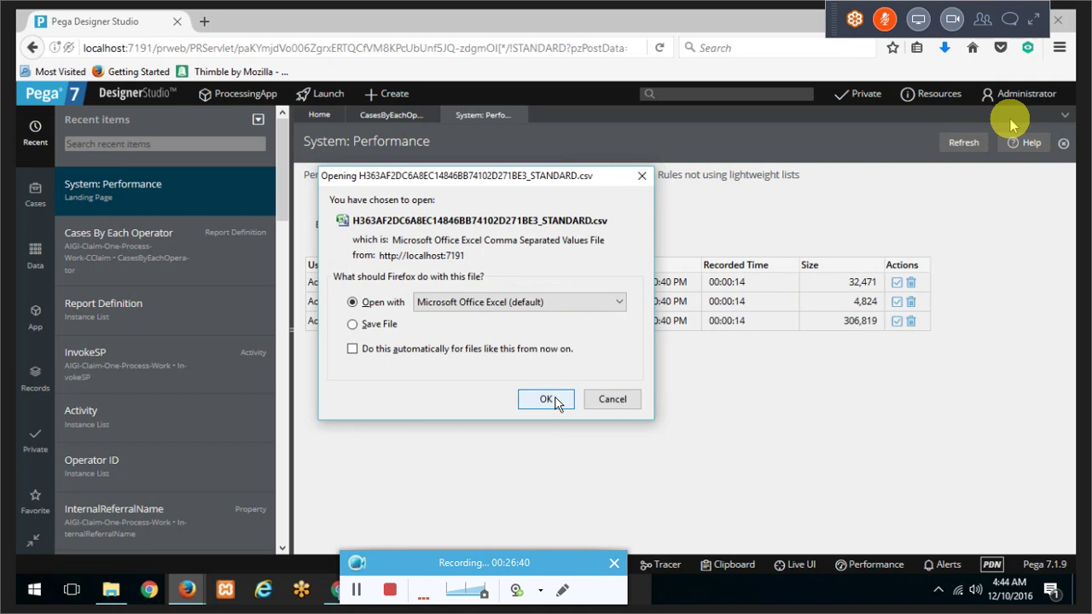
# Step: Open the downloaded trace CSV in Excel and auto-fit every column to its contents
pyautogui.click(554, 401)
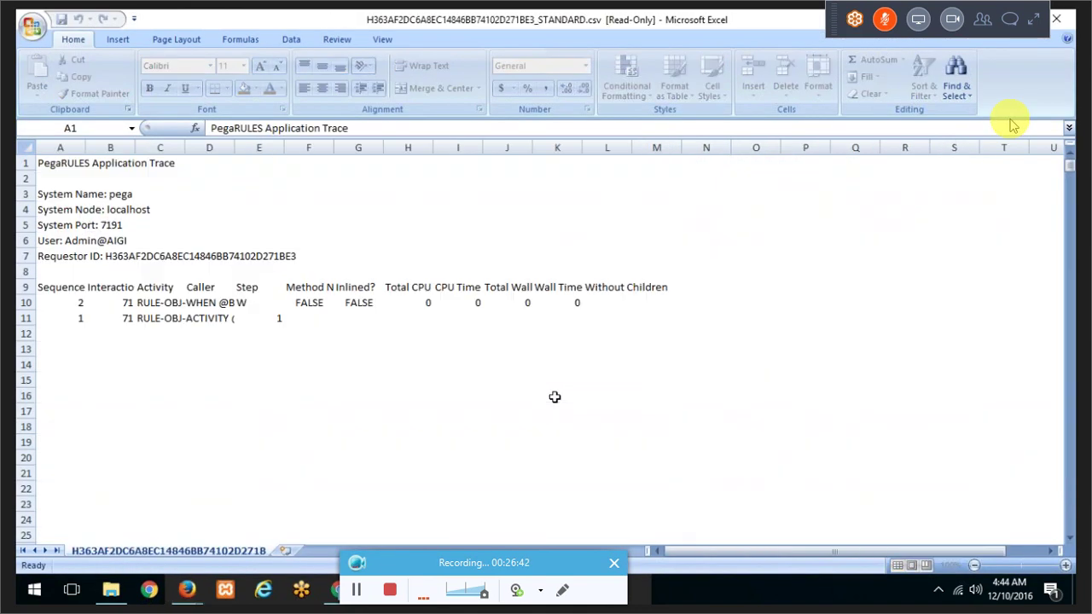
pyautogui.click(89, 191)
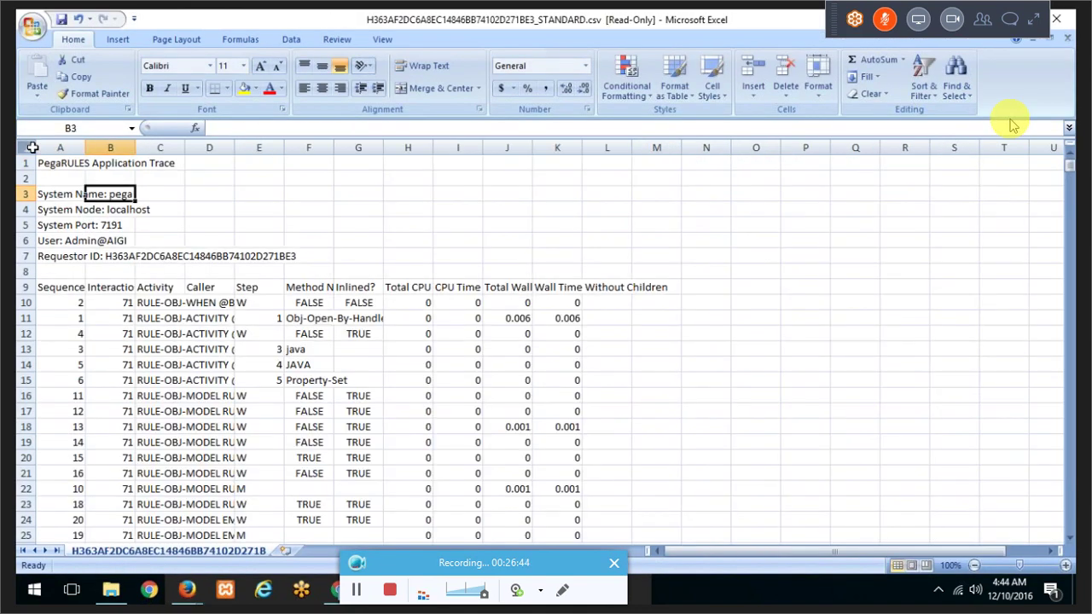
pyautogui.click(29, 148)
pyautogui.moveTo(77, 147); pyautogui.dragTo(77, 147)
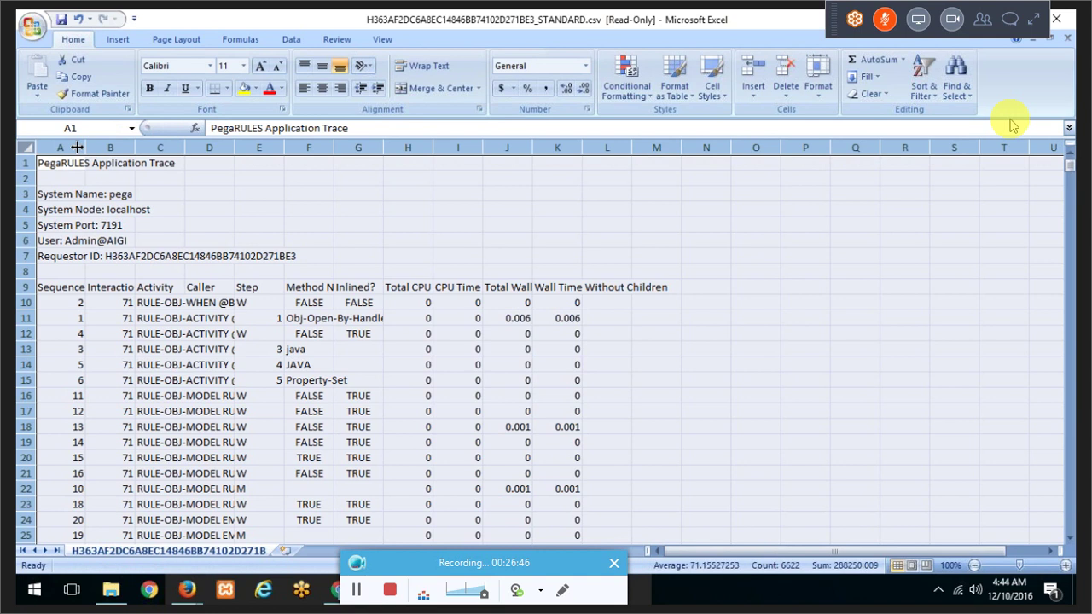
pyautogui.doubleClick(77, 148)
pyautogui.click(461, 225)
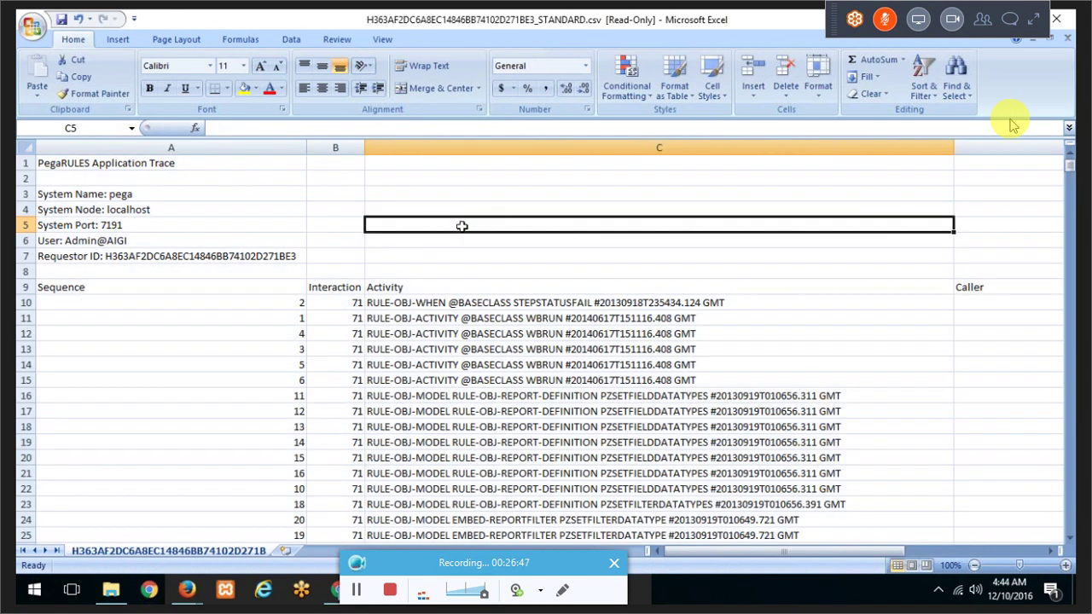
# Step: Browse the trace rows, checking the Activity, Caller, Step, CPU time and Total Wall Time values
pyautogui.click(184, 302)
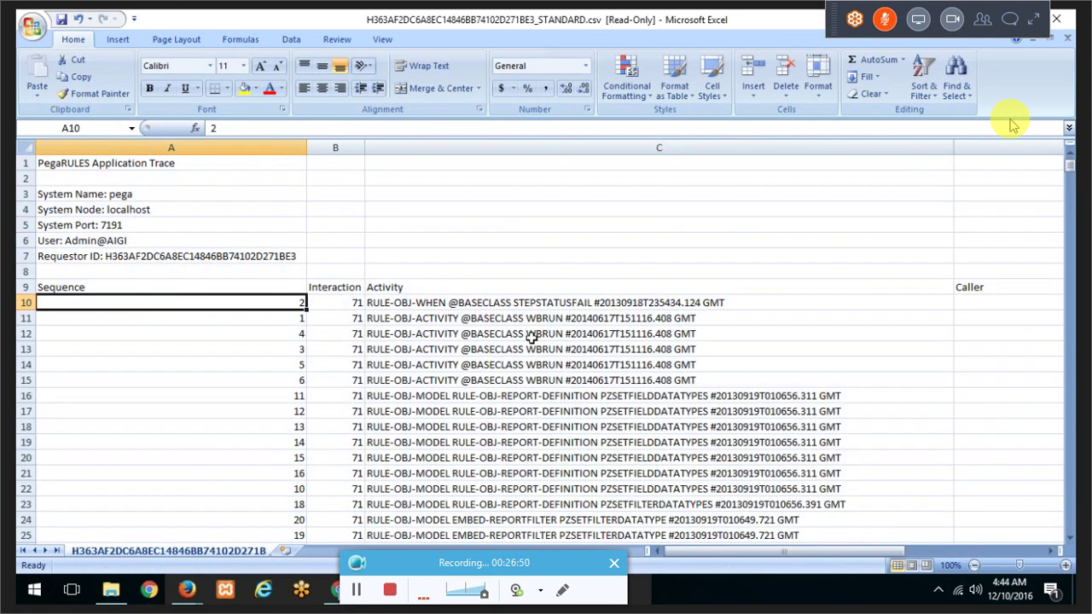
pyautogui.press('Right')
pyautogui.press('Right')
pyautogui.press('Right')
pyautogui.press('Right')
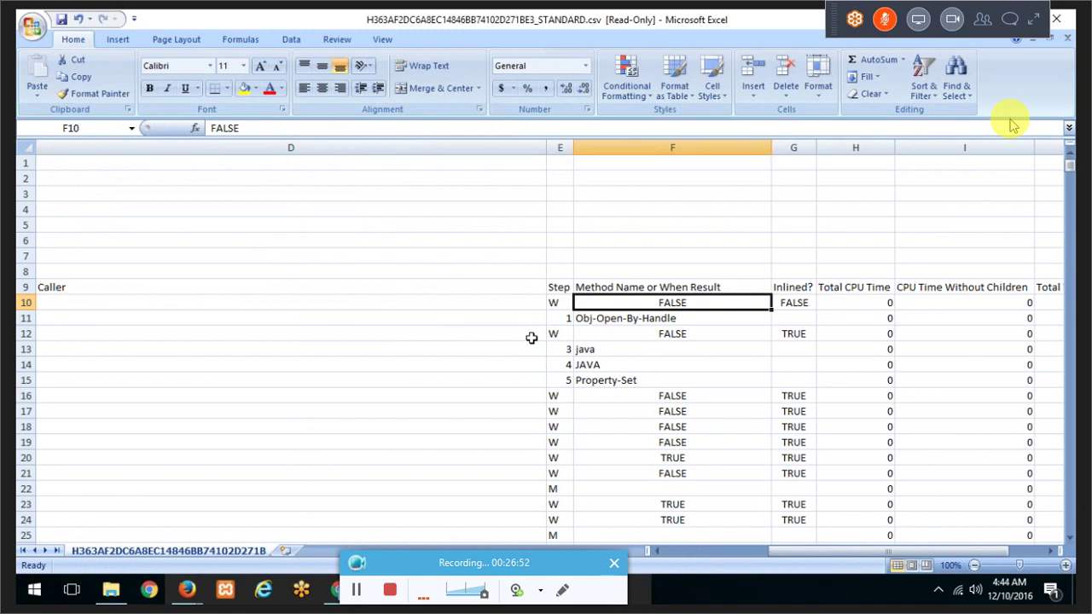
pyautogui.press('Right')
pyautogui.press('Left')
pyautogui.press('Left')
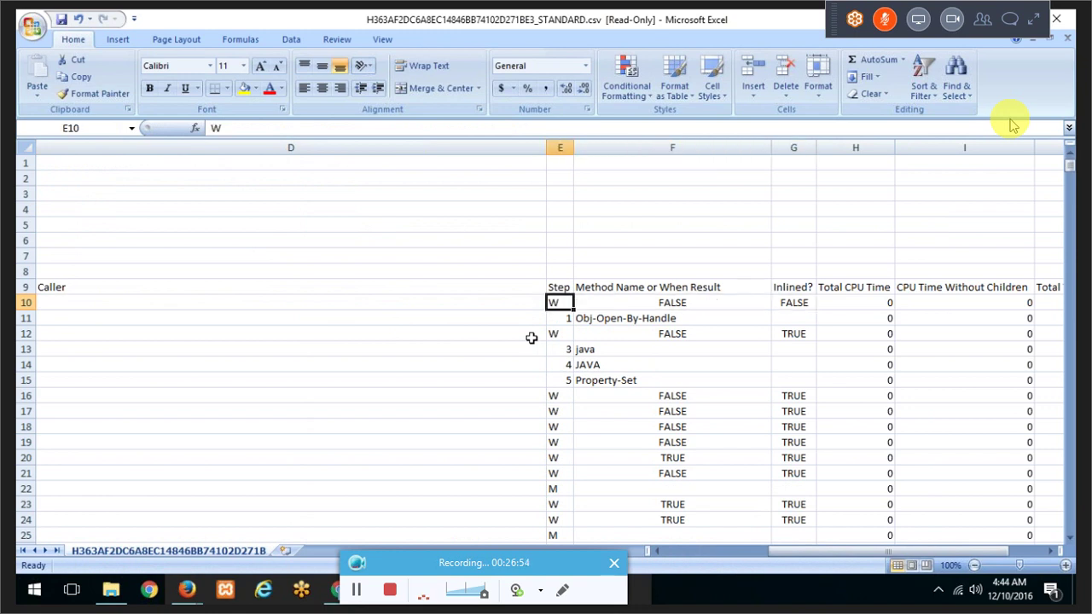
pyautogui.press('Home')
pyautogui.press('Right')
pyautogui.press('Right')
pyautogui.press('Right')
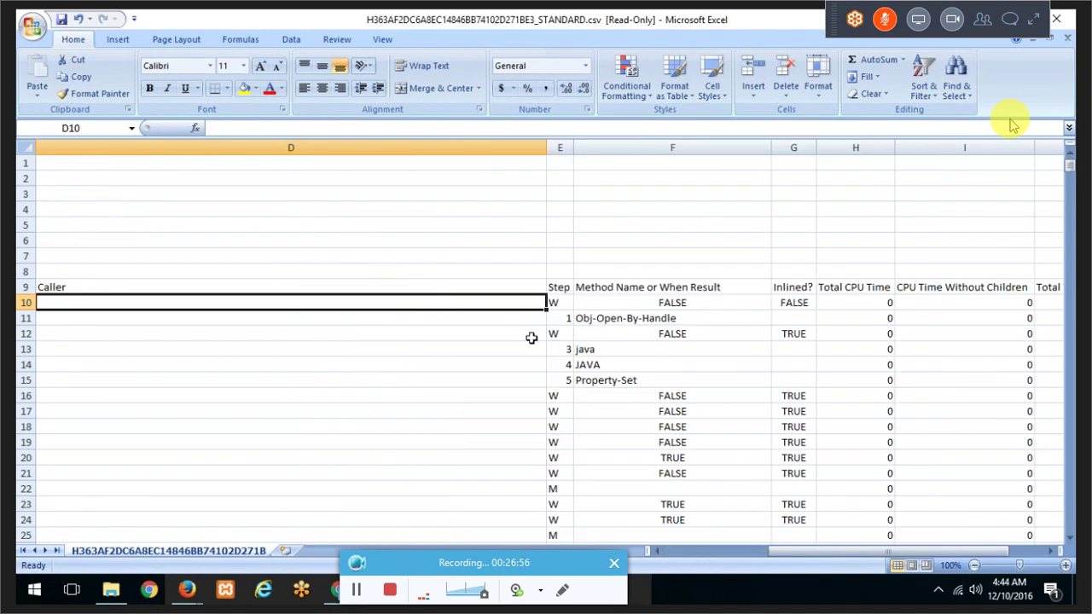
pyautogui.press('Left')
pyautogui.press('Down')
pyautogui.press('Down')
pyautogui.press('Down')
pyautogui.press('Down')
pyautogui.press('Down')
pyautogui.press('Down')
pyautogui.press('Down')
pyautogui.press('Down')
pyautogui.press('Down')
pyautogui.press('Down')
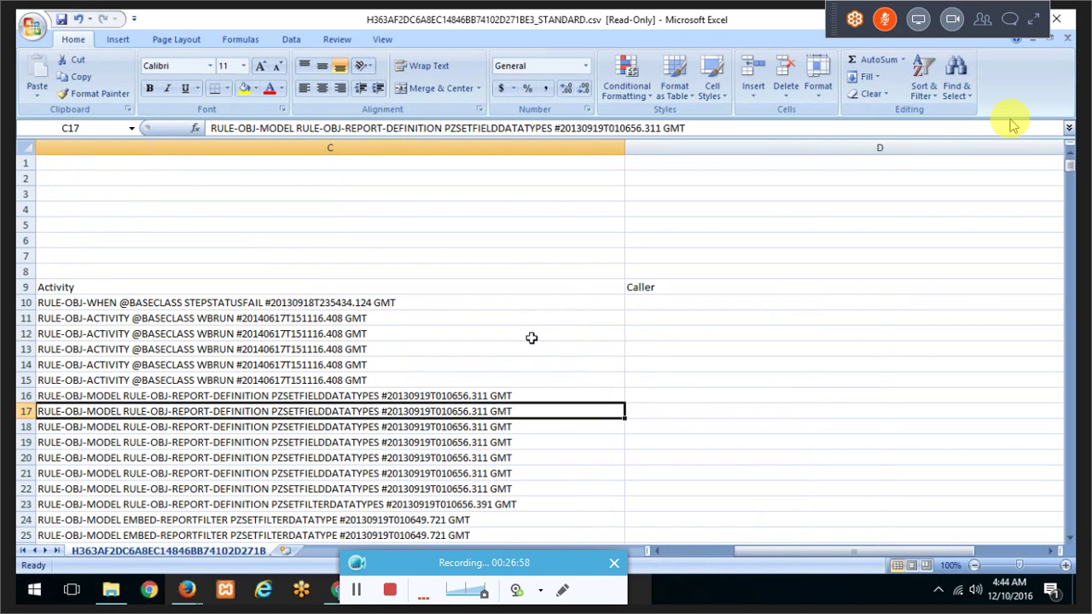
pyautogui.press('Down')
pyautogui.press('Down')
pyautogui.press('Down')
pyautogui.press('Down')
pyautogui.press('Down')
pyautogui.press('Down')
pyautogui.press('Down')
pyautogui.press('Down')
pyautogui.press('Down')
pyautogui.press('Down')
pyautogui.press('Down')
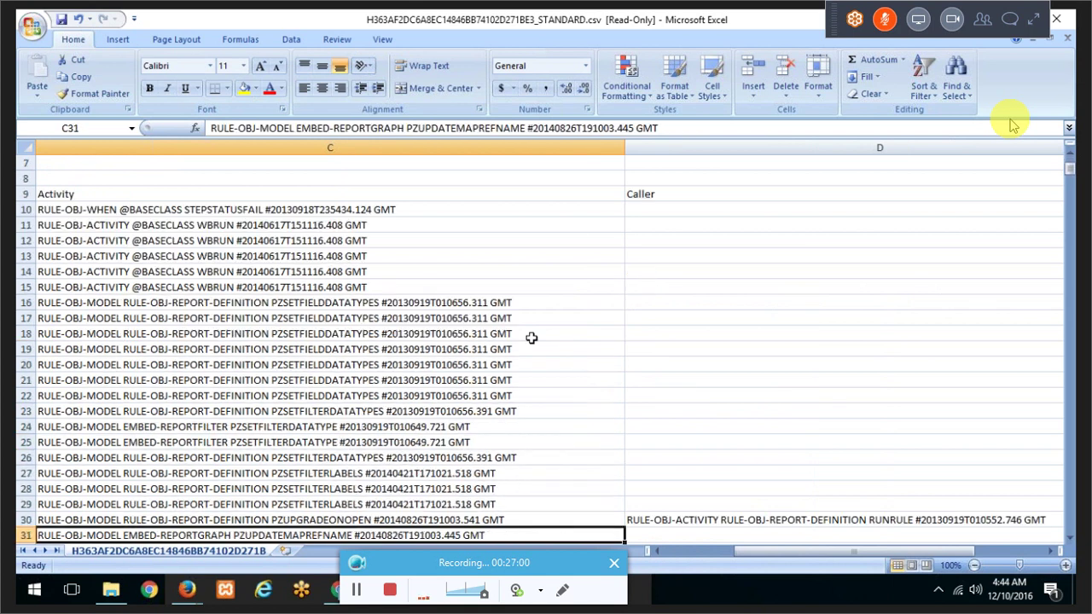
pyautogui.press('Down')
pyautogui.press('Down')
pyautogui.press('Down')
pyautogui.press('Down')
pyautogui.press('Down')
pyautogui.press('Down')
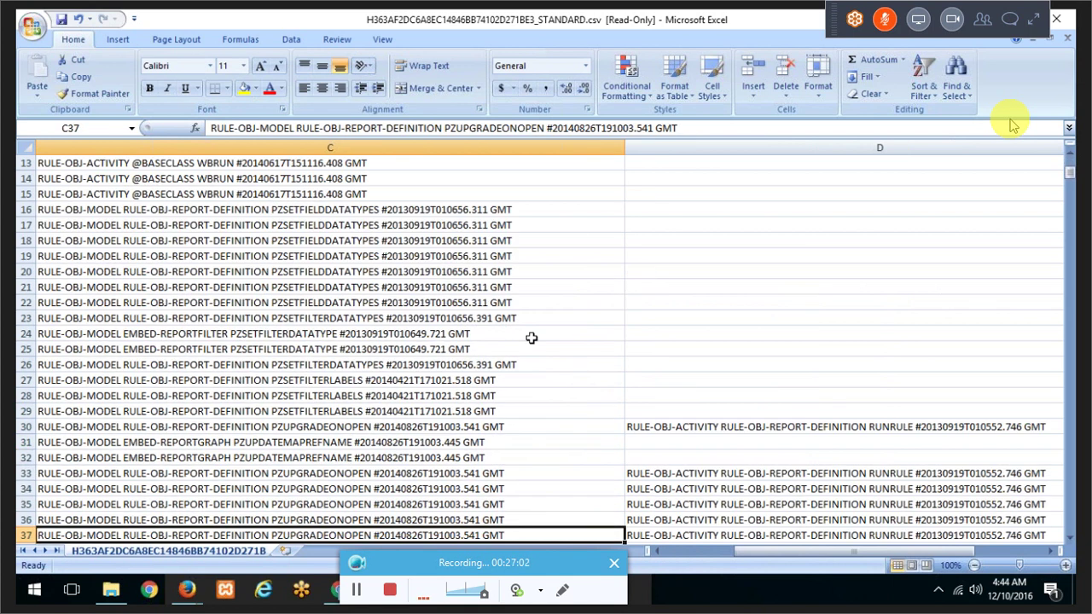
pyautogui.press('Down')
pyautogui.press('Down')
pyautogui.press('Down')
pyautogui.press('Down')
pyautogui.press('Down')
pyautogui.press('Down')
pyautogui.press('Down')
pyautogui.press('Down')
pyautogui.press('Down')
pyautogui.press('Down')
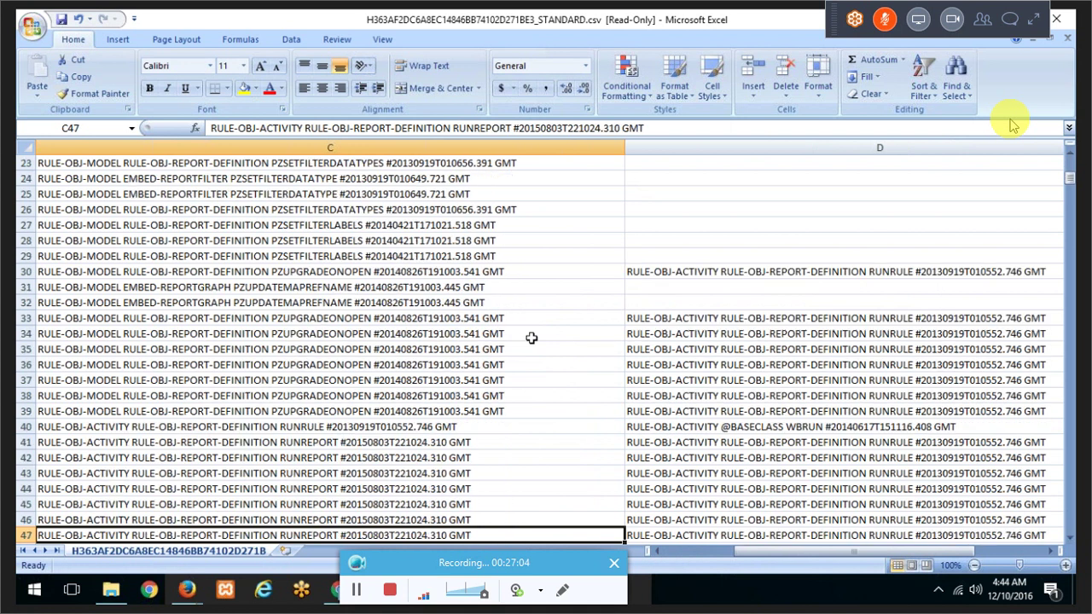
pyautogui.press('Down')
pyautogui.press('Down')
pyautogui.press('Down')
pyautogui.press('Down')
pyautogui.press('Up')
pyautogui.press('Up')
pyautogui.press('Up')
pyautogui.press('Up')
pyautogui.press('Up')
pyautogui.press('Up')
pyautogui.press('Up')
pyautogui.press('Up')
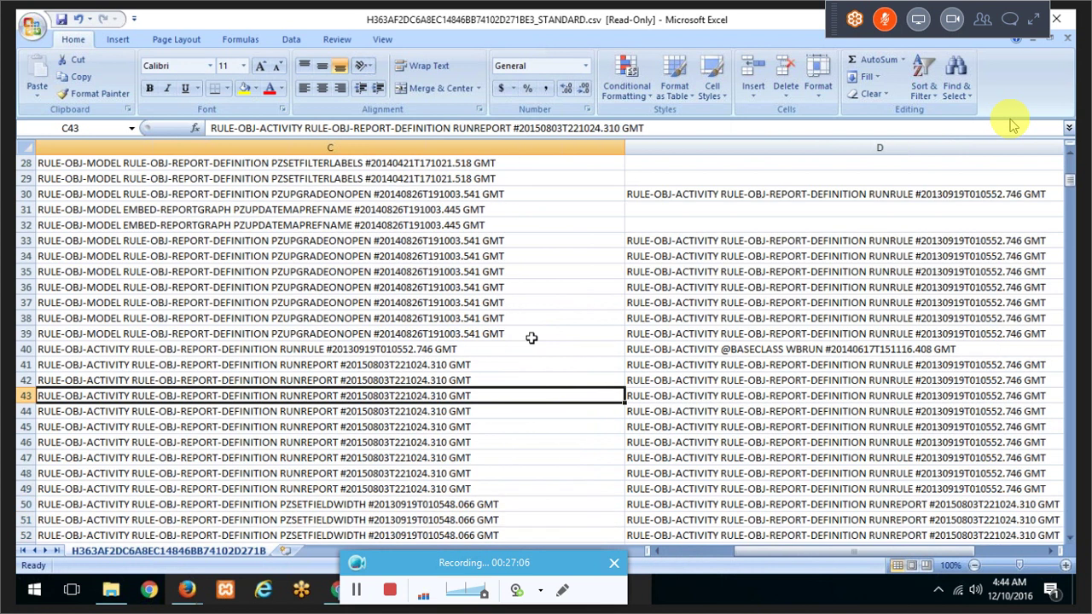
pyautogui.press('Right')
pyautogui.press('Right')
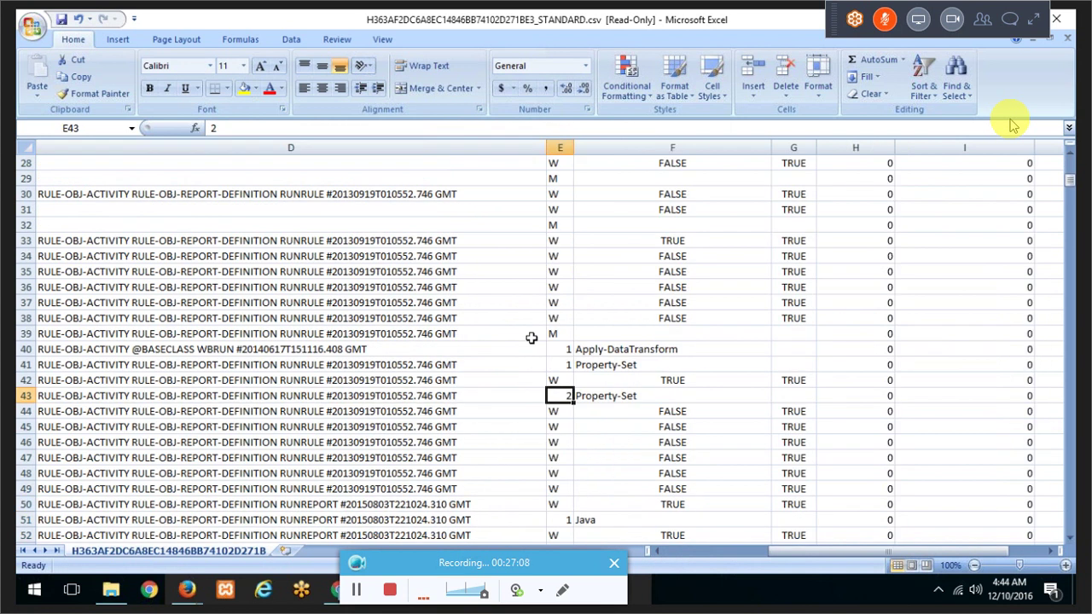
pyautogui.press('Right')
pyautogui.press('Right')
pyautogui.press('Right')
pyautogui.press('Right')
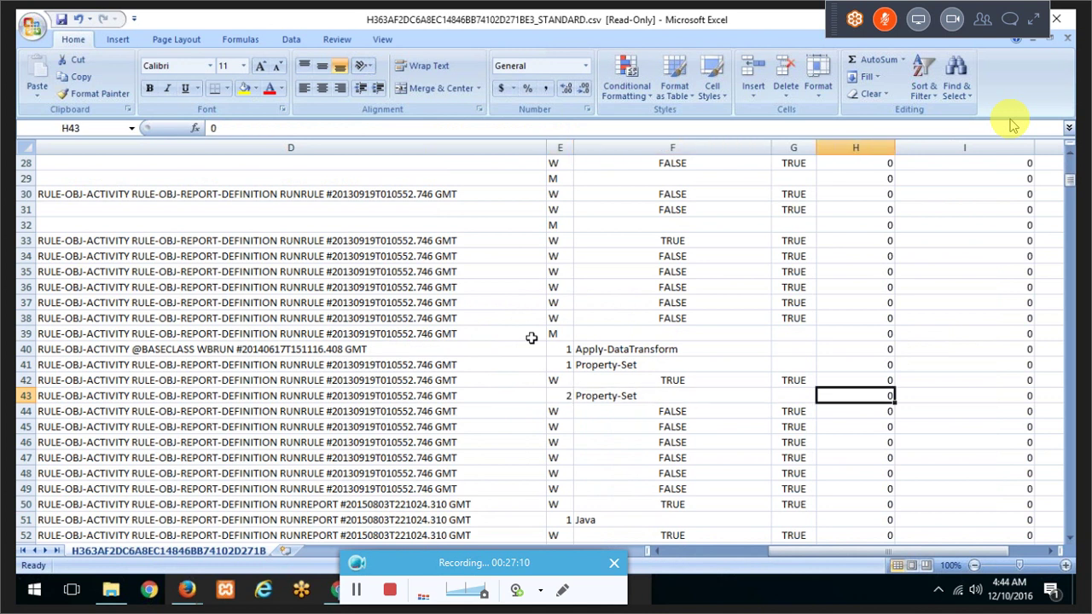
pyautogui.press('Right')
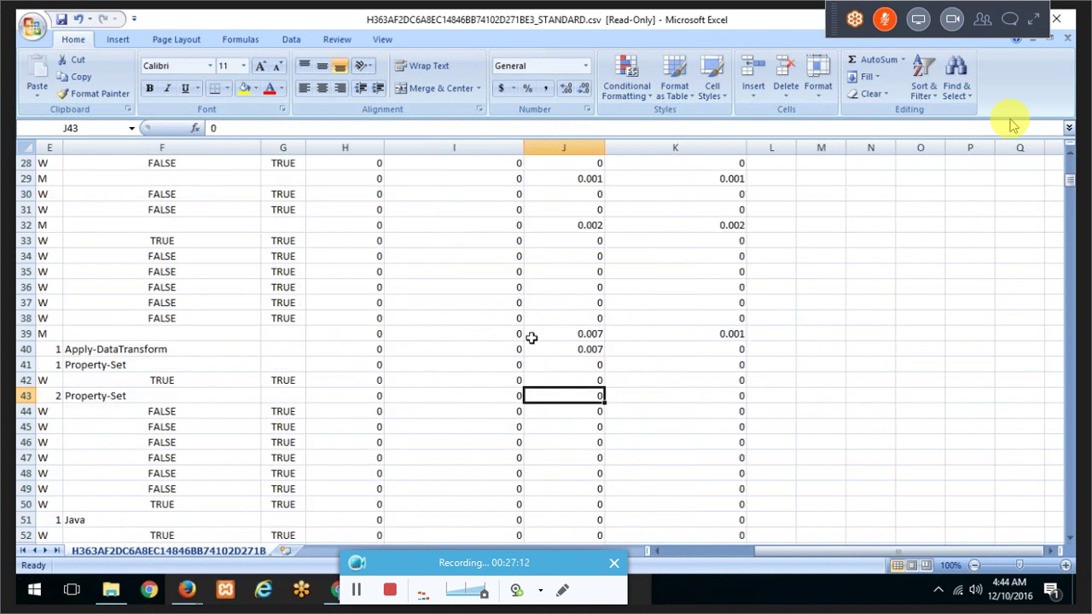
pyautogui.press('pageup')
pyautogui.press('Down')
pyautogui.press('Down')
pyautogui.press('Down')
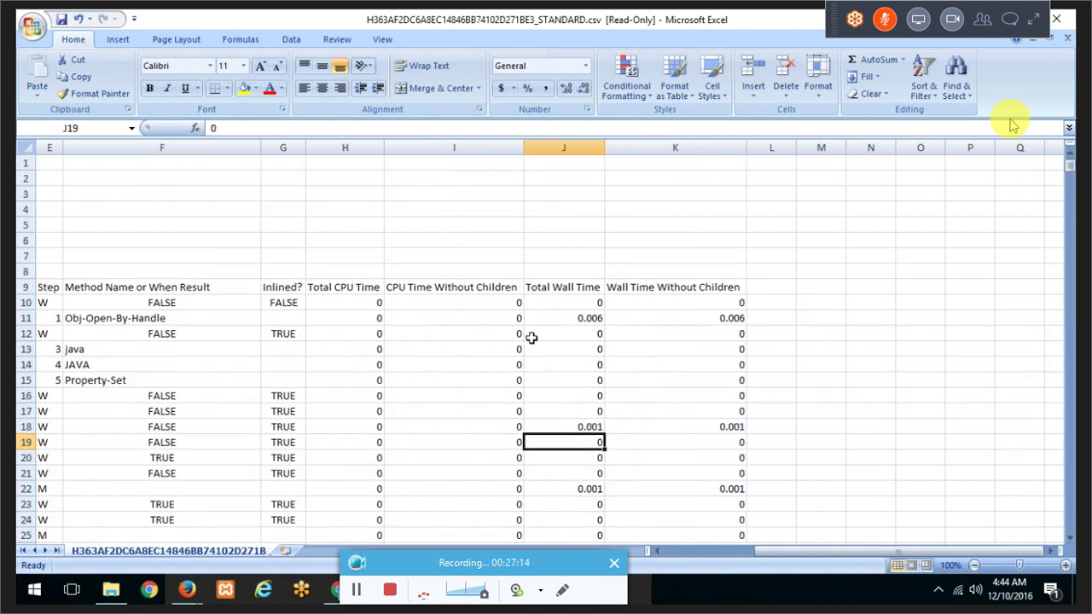
pyautogui.press('Down')
pyautogui.press('Down')
pyautogui.press('Down')
pyautogui.press('Down')
pyautogui.press('Down')
pyautogui.press('Down')
pyautogui.press('Down')
pyautogui.press('Down')
pyautogui.press('Down')
pyautogui.press('Down')
pyautogui.press('Down')
pyautogui.press('Down')
pyautogui.press('Down')
pyautogui.press('Down')
pyautogui.press('Down')
pyautogui.press('Down')
pyautogui.press('Down')
pyautogui.press('Down')
pyautogui.press('Down')
pyautogui.press('Down')
pyautogui.press('Down')
pyautogui.press('Down')
pyautogui.press('Down')
pyautogui.press('Down')
pyautogui.press('Down')
pyautogui.press('Down')
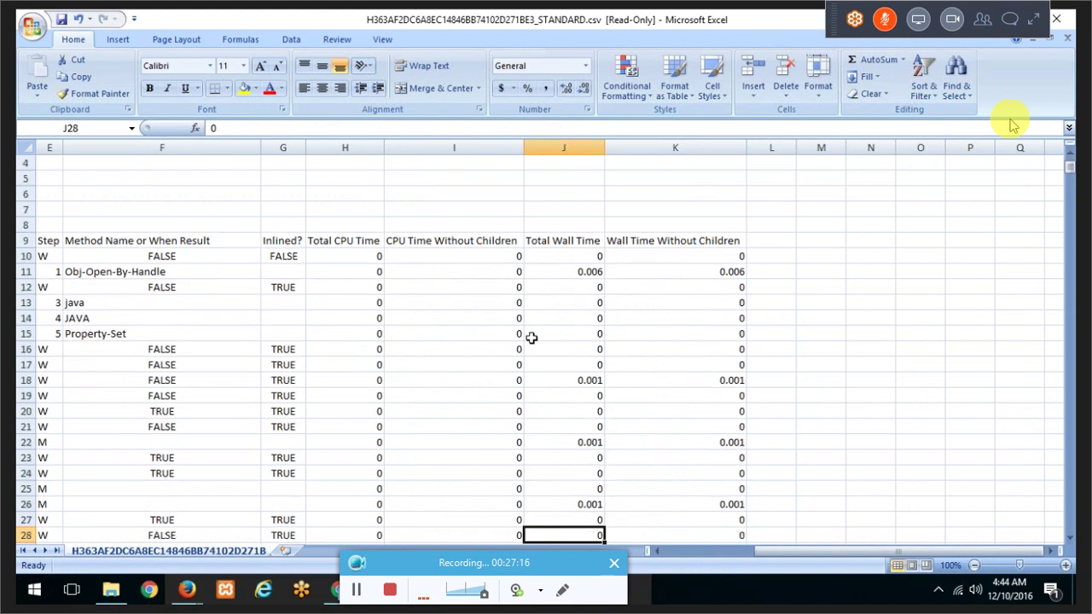
pyautogui.press('Left')
pyautogui.press('Left')
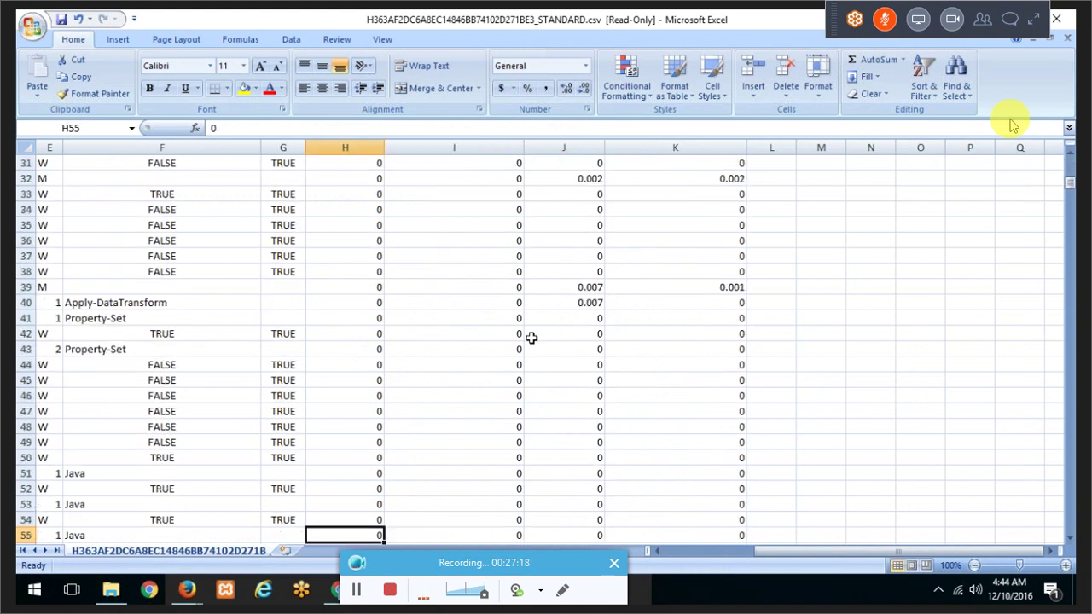
pyautogui.press('Left')
pyautogui.press('Left')
pyautogui.press('Left')
pyautogui.press('Left')
pyautogui.press('Left')
pyautogui.press('Left')
pyautogui.press('Left')
pyautogui.press('Right')
pyautogui.press('Right')
pyautogui.press('Right')
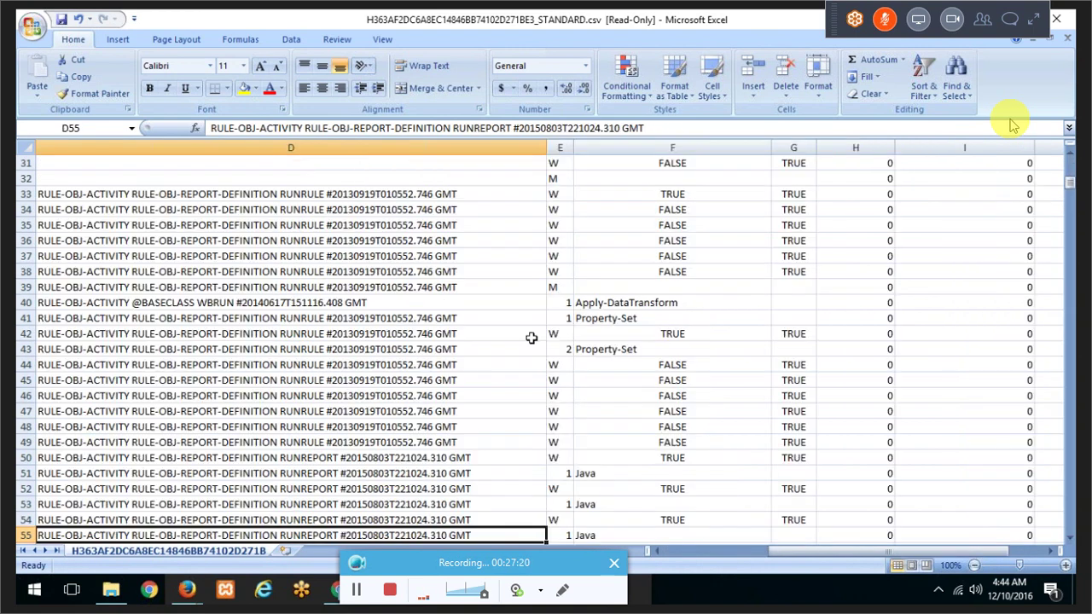
pyautogui.press('Down')
pyautogui.press('Down')
pyautogui.press('Down')
pyautogui.press('Down')
pyautogui.press('Down')
pyautogui.press('Down')
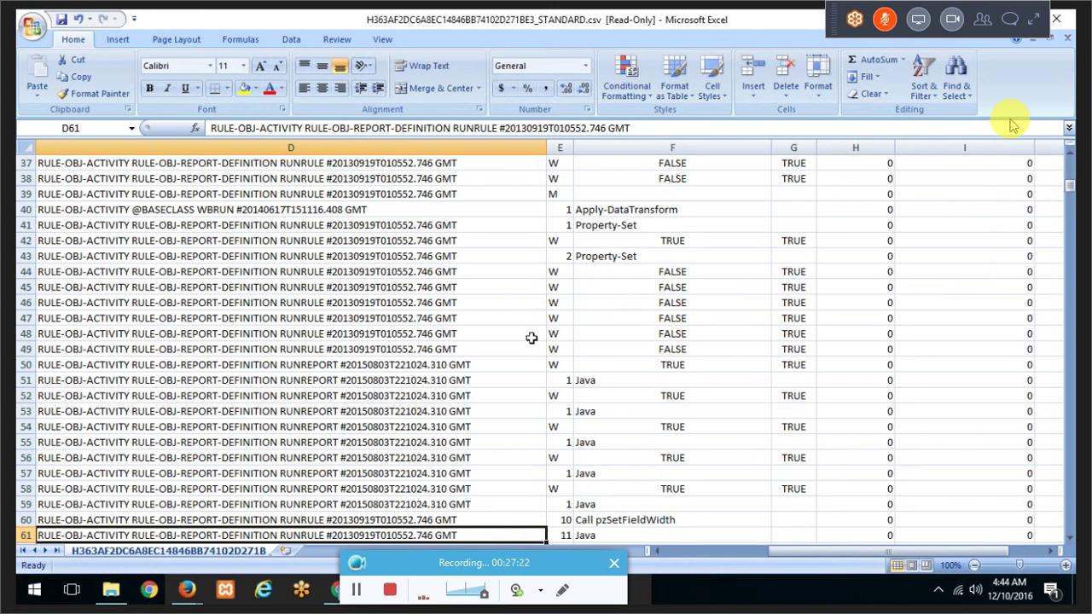
pyautogui.press('Down')
pyautogui.press('Down')
pyautogui.press('Down')
pyautogui.press('Down')
pyautogui.press('Down')
pyautogui.press('Down')
pyautogui.press('Down')
pyautogui.press('Down')
pyautogui.press('Down')
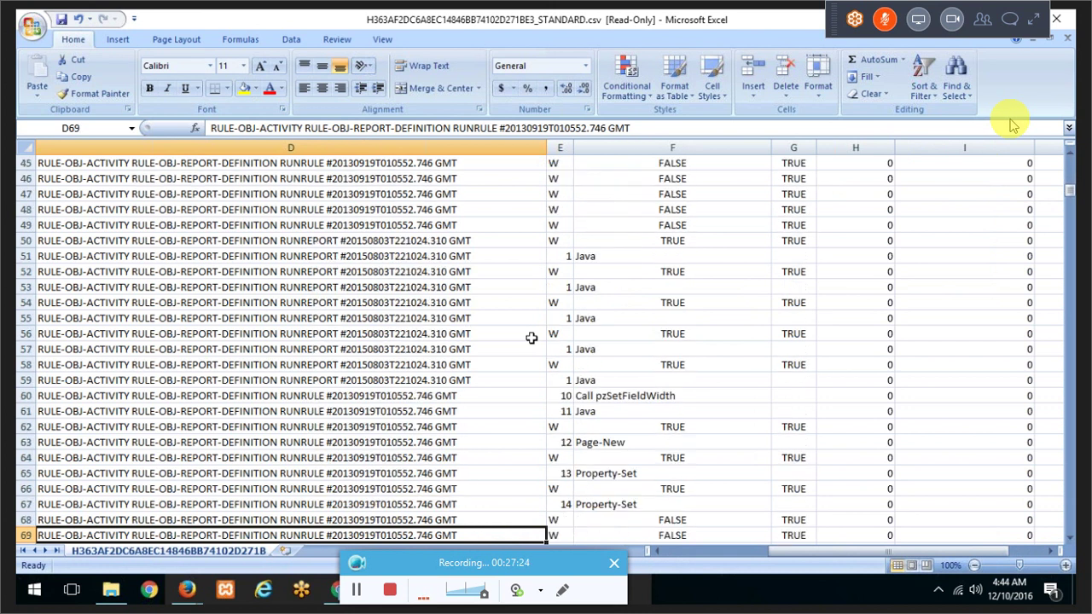
pyautogui.press('Right')
pyautogui.press('Right')
pyautogui.press('Right')
pyautogui.press('Right')
pyautogui.press('Right')
pyautogui.press('Right')
pyautogui.press('Left')
pyautogui.press('Left')
pyautogui.press('Left')
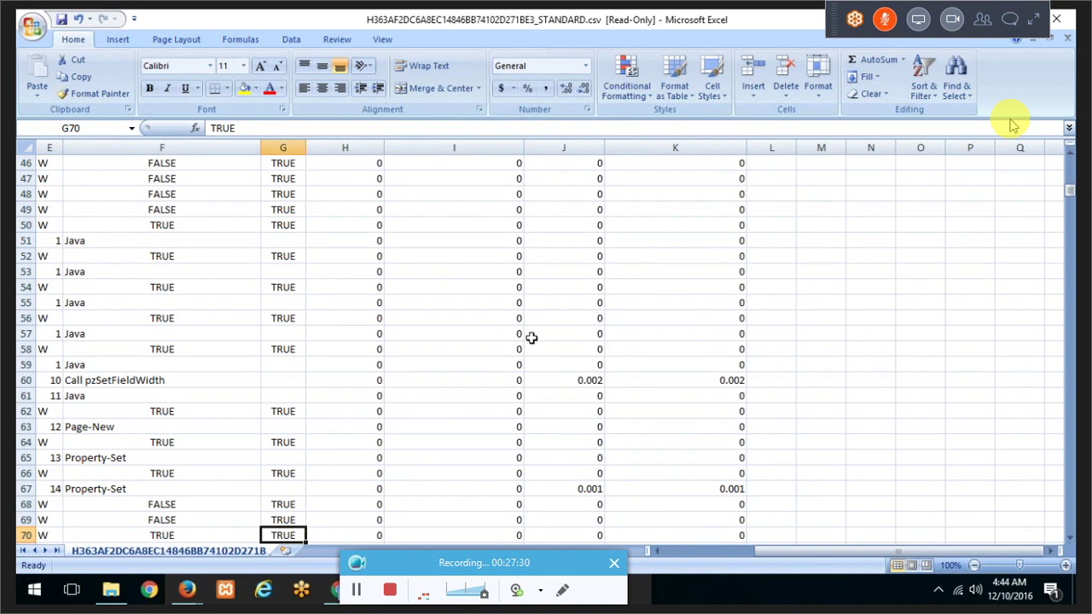
pyautogui.press('Left')
pyautogui.press('Left')
pyautogui.press('Left')
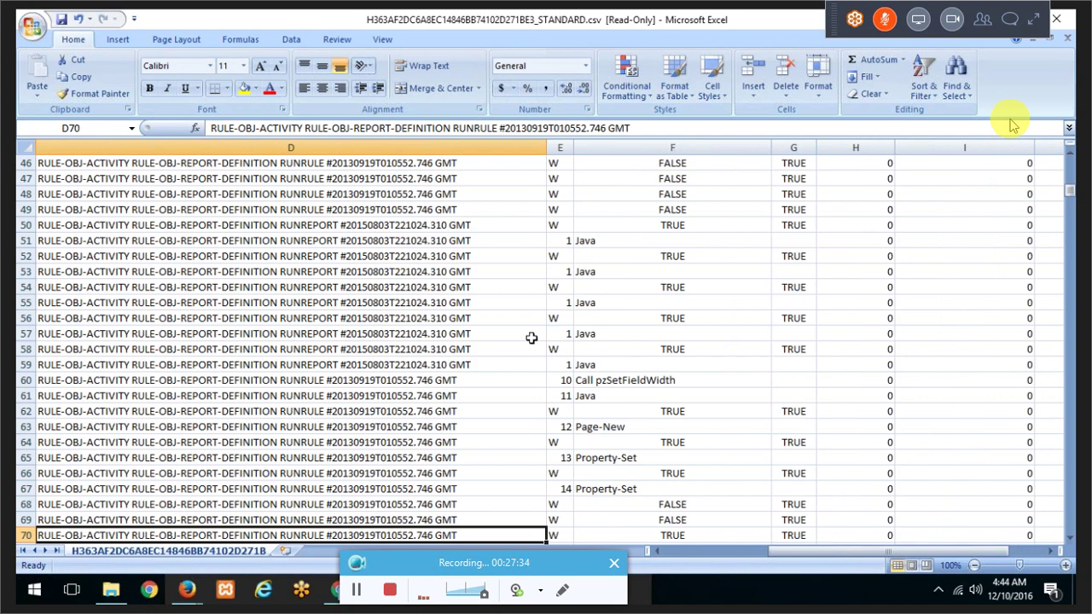
pyautogui.press('Down')
pyautogui.press('Down')
pyautogui.press('Down')
pyautogui.press('Down')
pyautogui.press('Down')
pyautogui.press('Down')
pyautogui.press('Down')
pyautogui.press('Down')
pyautogui.press('Down')
pyautogui.press('Down')
pyautogui.press('Down')
pyautogui.press('Down')
pyautogui.press('Down')
pyautogui.press('Down')
pyautogui.press('Down')
pyautogui.press('Down')
pyautogui.press('Down')
pyautogui.press('Down')
pyautogui.press('Down')
pyautogui.press('Down')
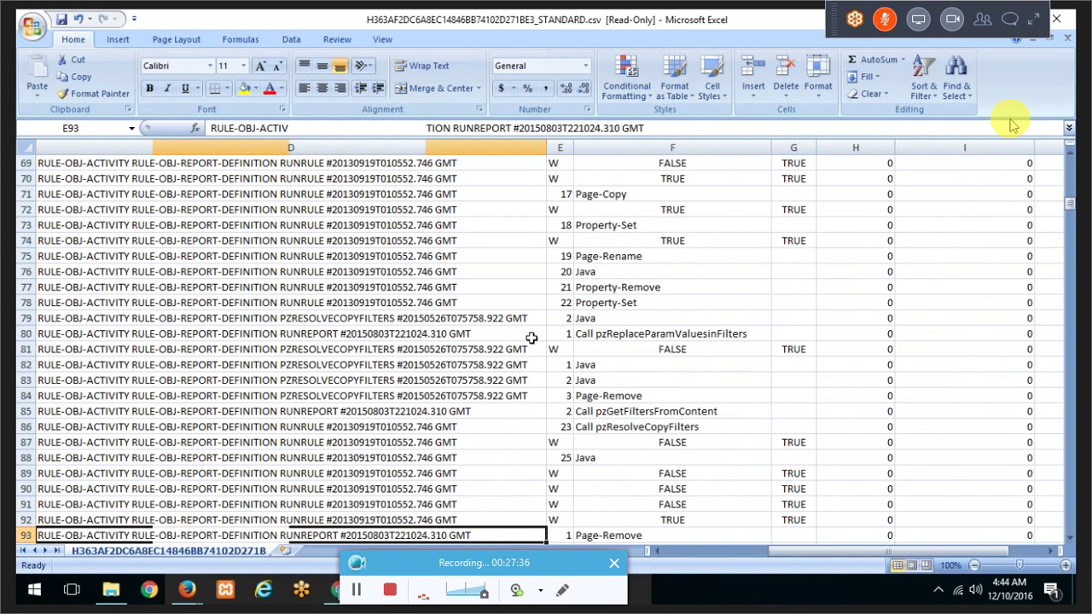
pyautogui.press('Right')
pyautogui.press('Right')
pyautogui.press('Right')
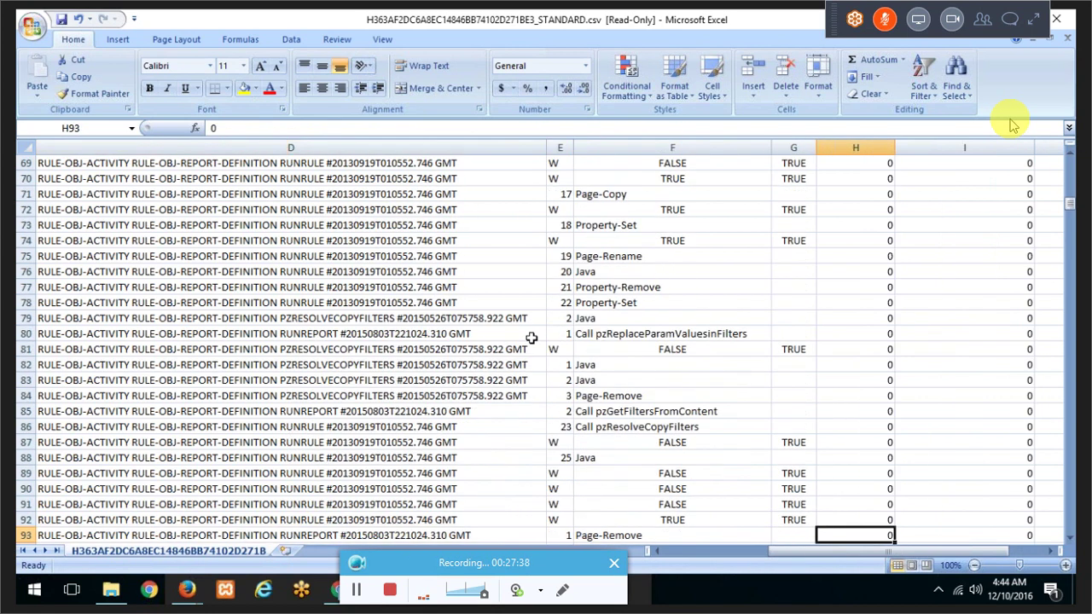
# Step: Close Excel without saving either workbook
pyautogui.click(1058, 17)
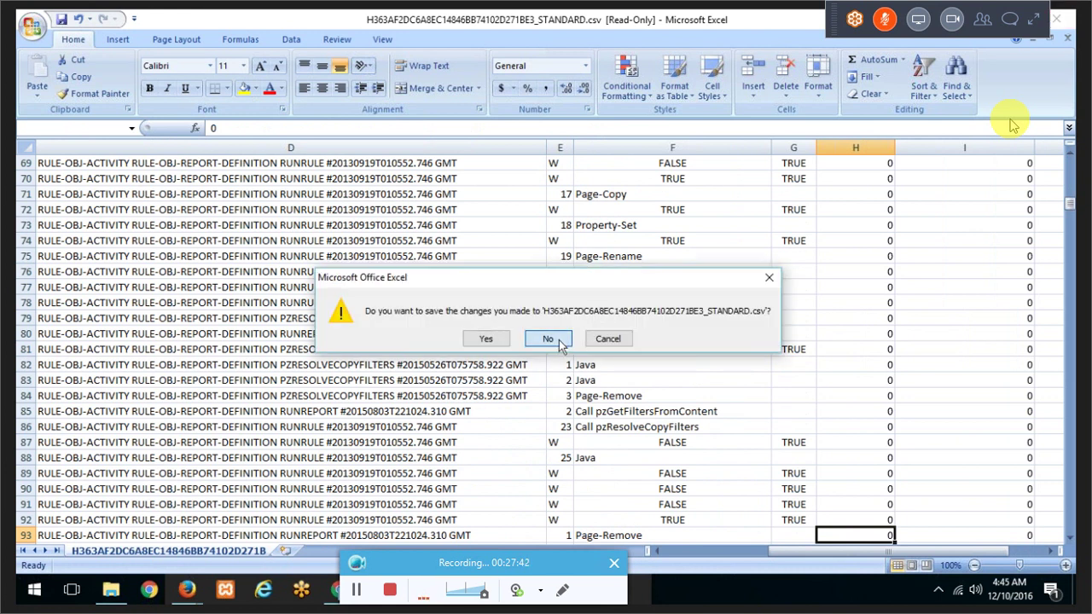
pyautogui.click(548, 339)
pyautogui.click(548, 340)
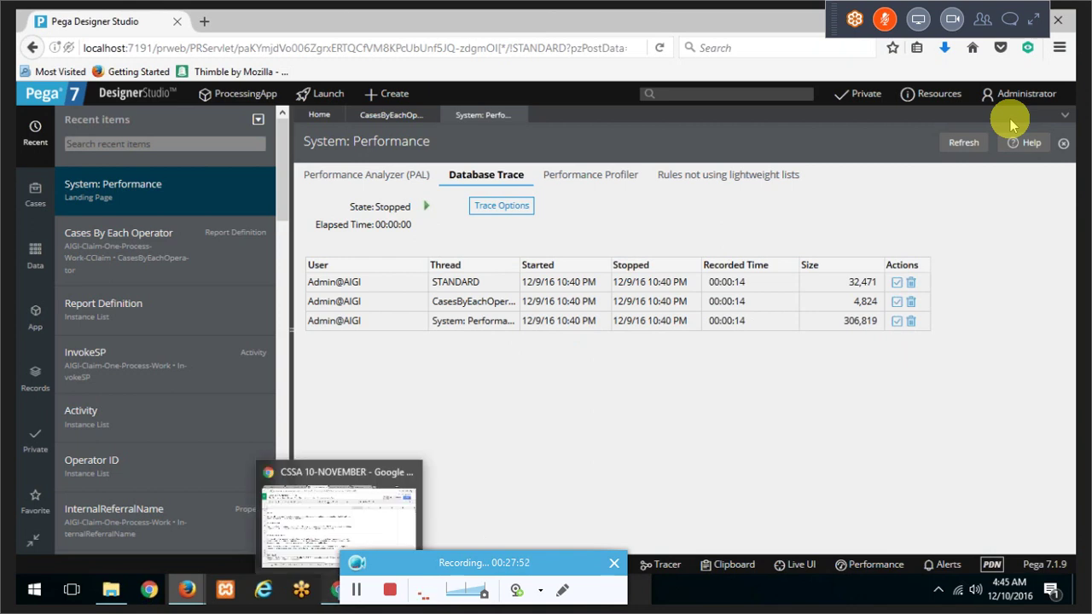
# Step: In the CSSA 10-NOVEMBER spreadsheet, scroll through the profiler and LOG-USAGE notes, then show sheet D27_1
pyautogui.hotkey('alt', 'Tab')
pyautogui.click(227, 380)
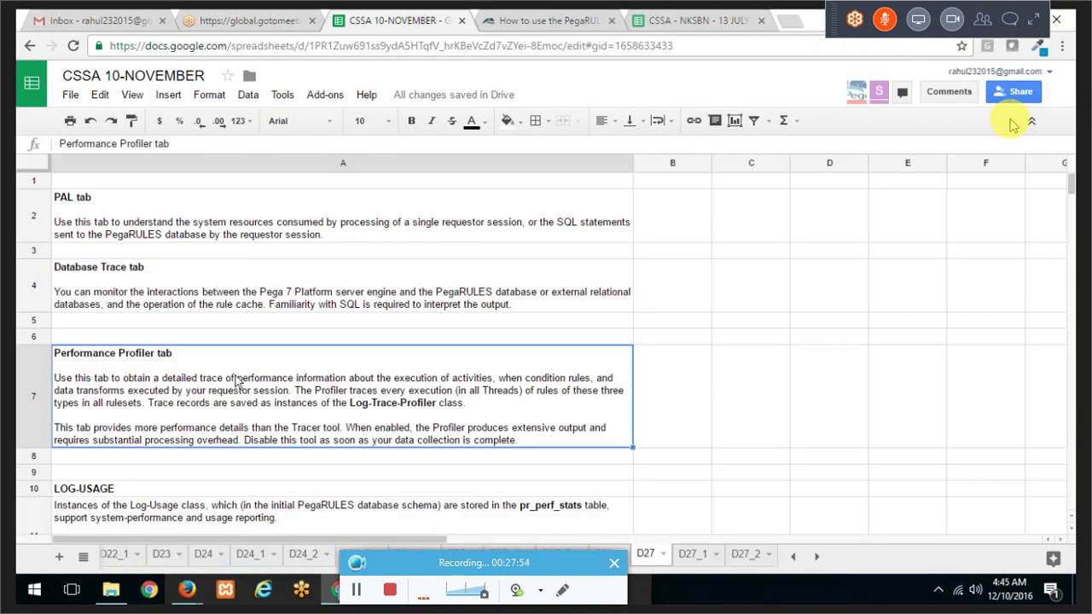
pyautogui.scroll(-5, 237, 381)
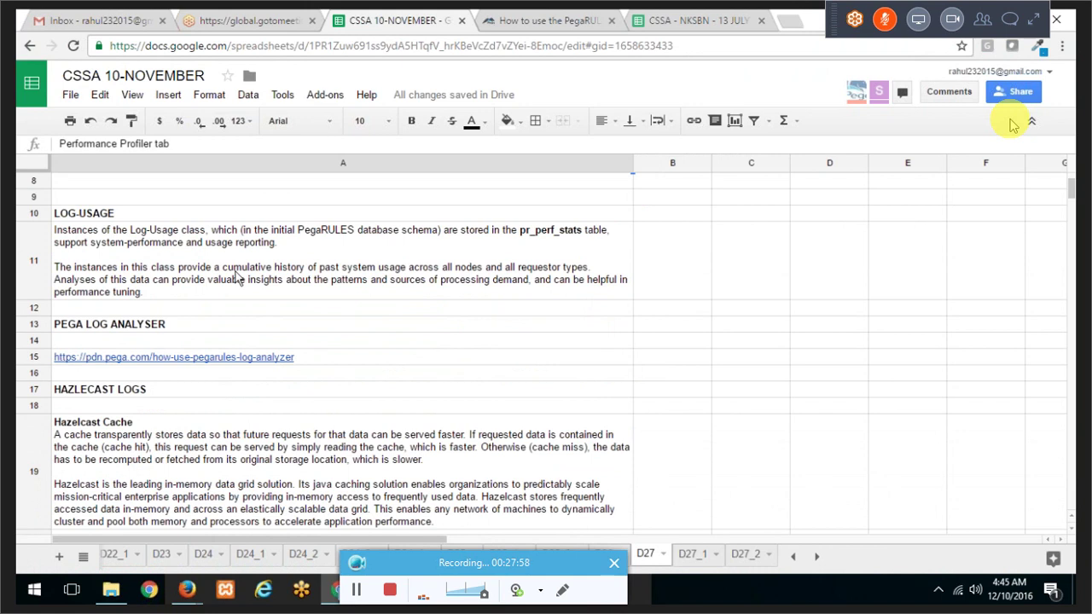
pyautogui.click(237, 278)
pyautogui.scroll(-3, 237, 282)
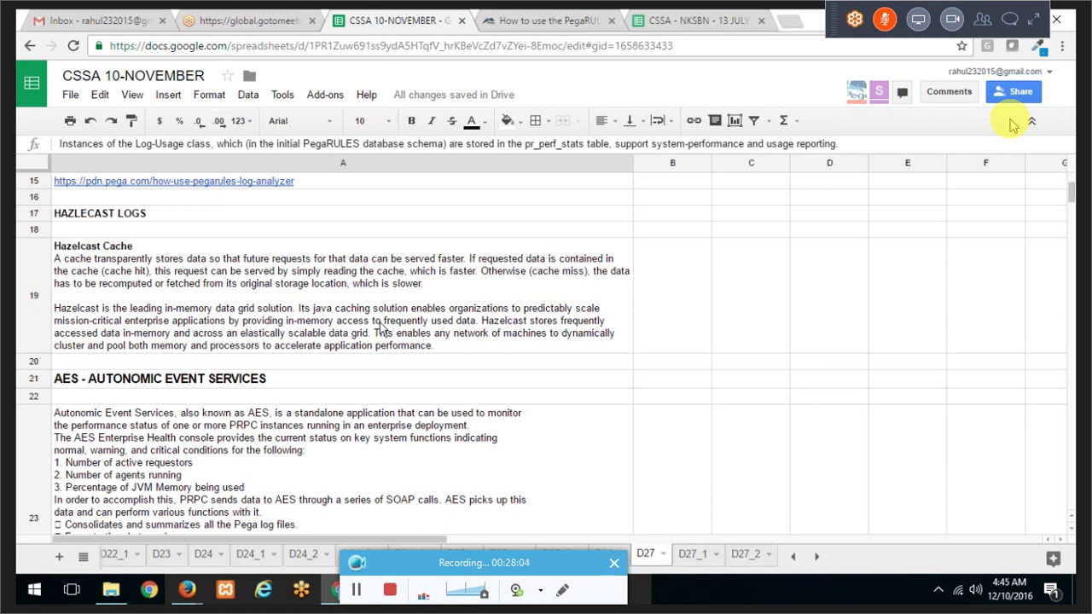
pyautogui.click(689, 556)
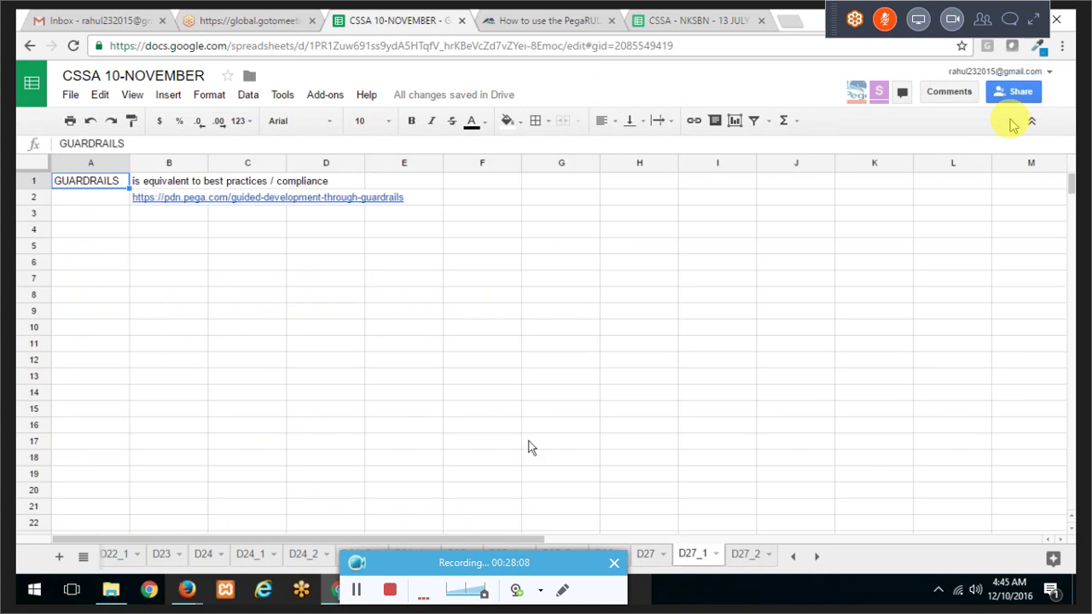
# Step: Open the pdn.pega.com guided-development-through-guardrails link from cell B2
pyautogui.click(167, 219)
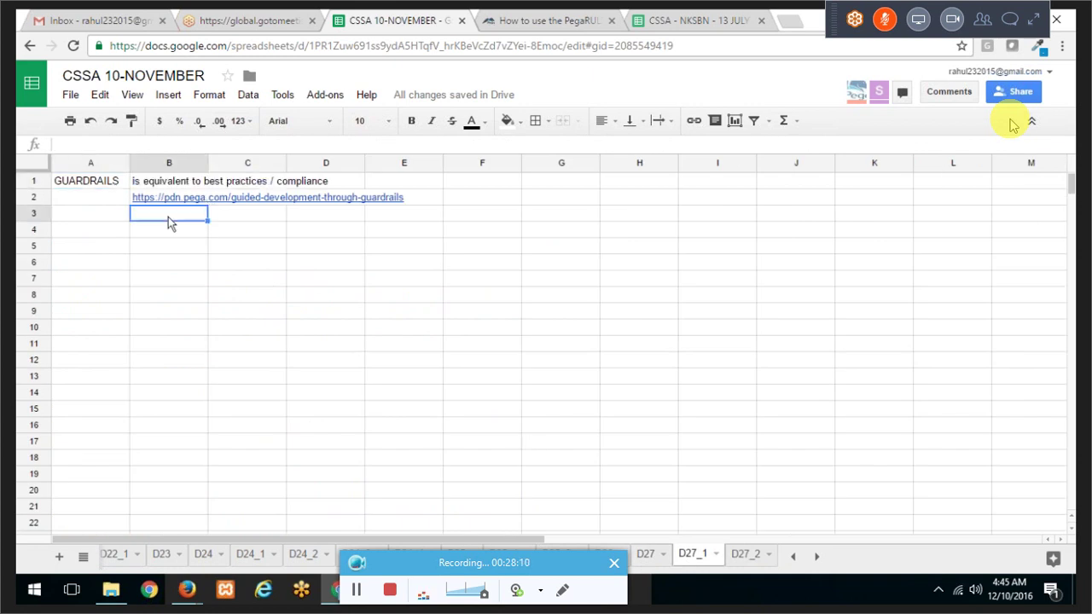
pyautogui.click(176, 198)
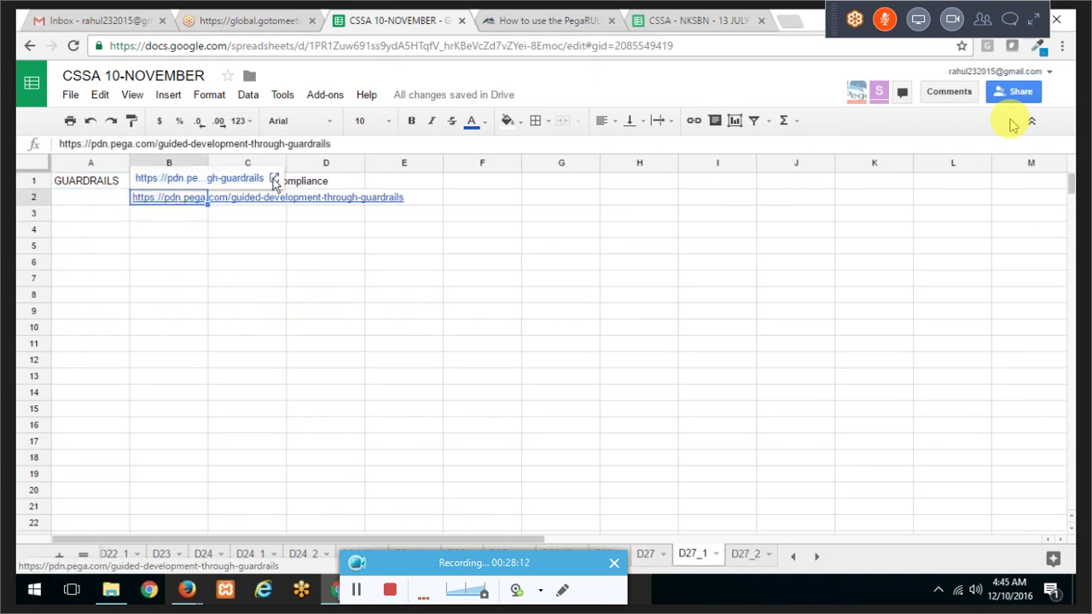
pyautogui.click(271, 181)
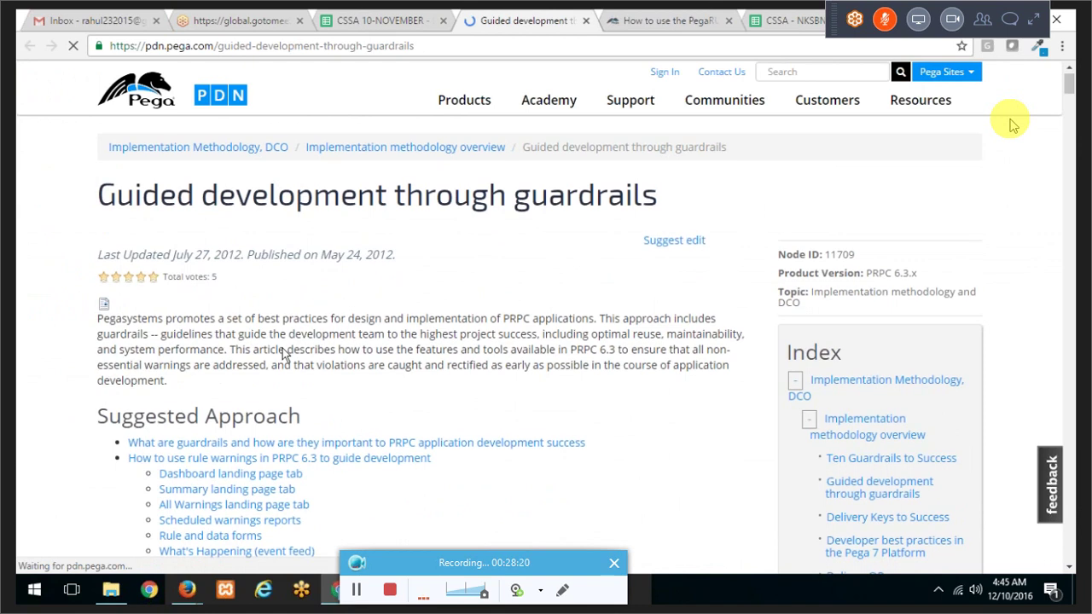
# Step: Scroll through the PDN guardrails article
pyautogui.scroll(-2, 285, 355)
pyautogui.scroll(-3, 286, 355)
pyautogui.scroll(-2, 283, 348)
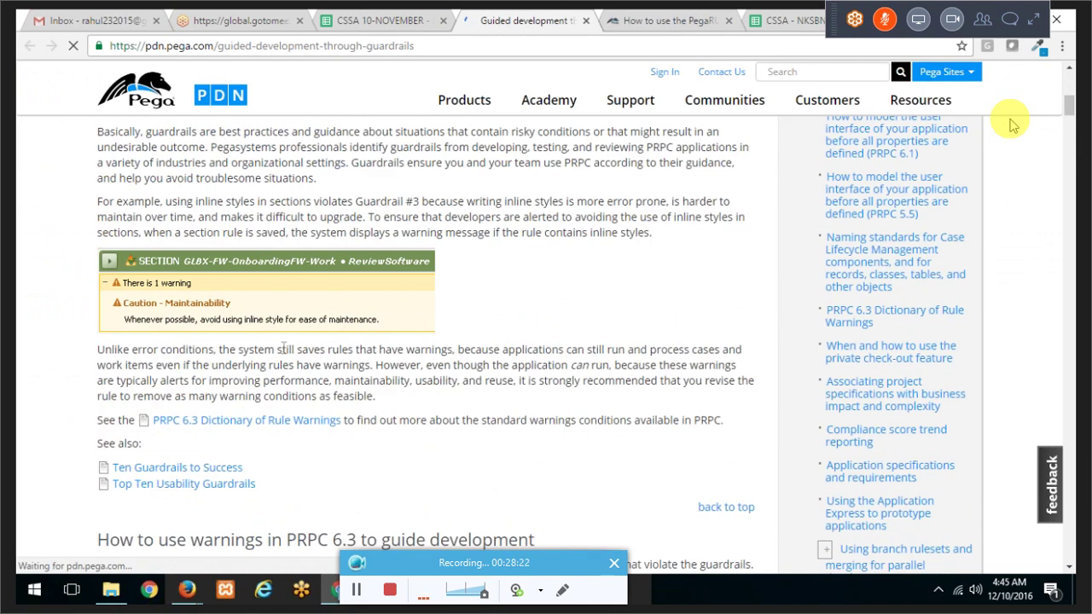
pyautogui.scroll(-6, 283, 348)
pyautogui.scroll(5, 282, 348)
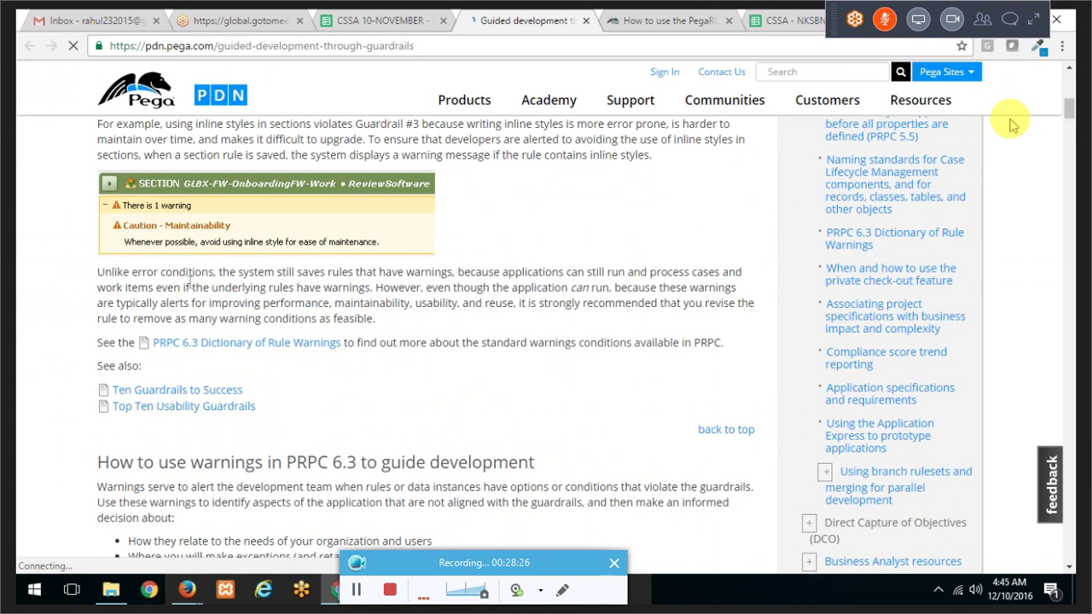
pyautogui.scroll(1, 190, 281)
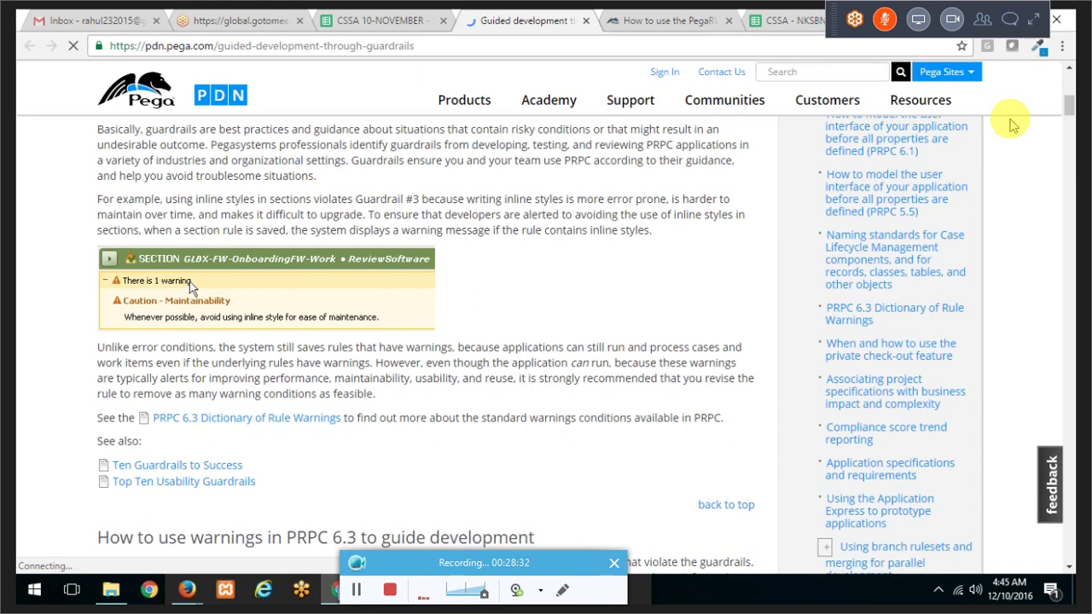
pyautogui.scroll(-3, 189, 282)
pyautogui.scroll(-10, 189, 281)
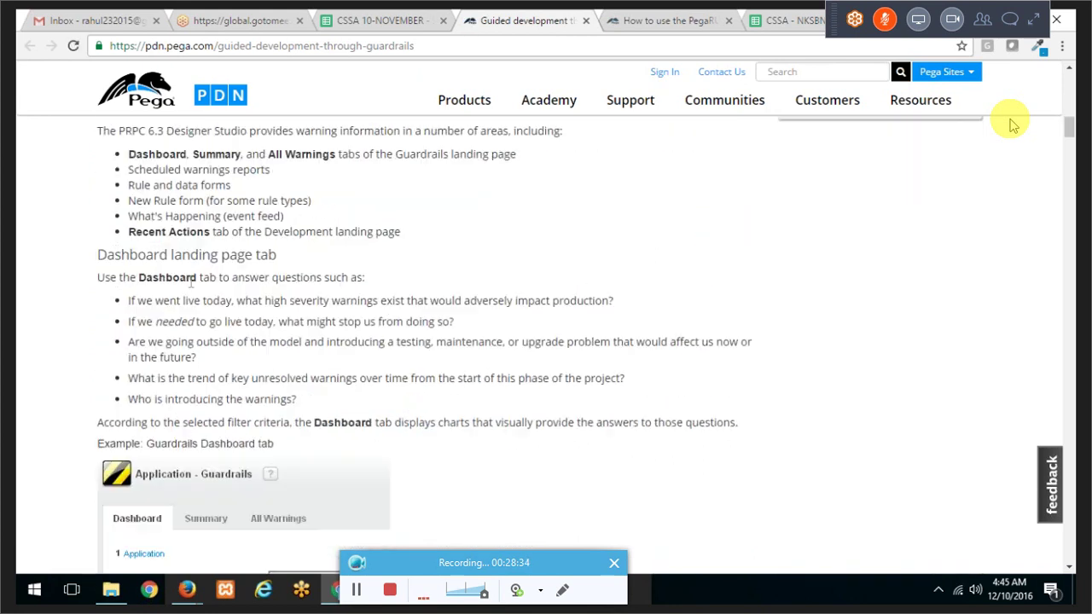
pyautogui.scroll(-3, 189, 282)
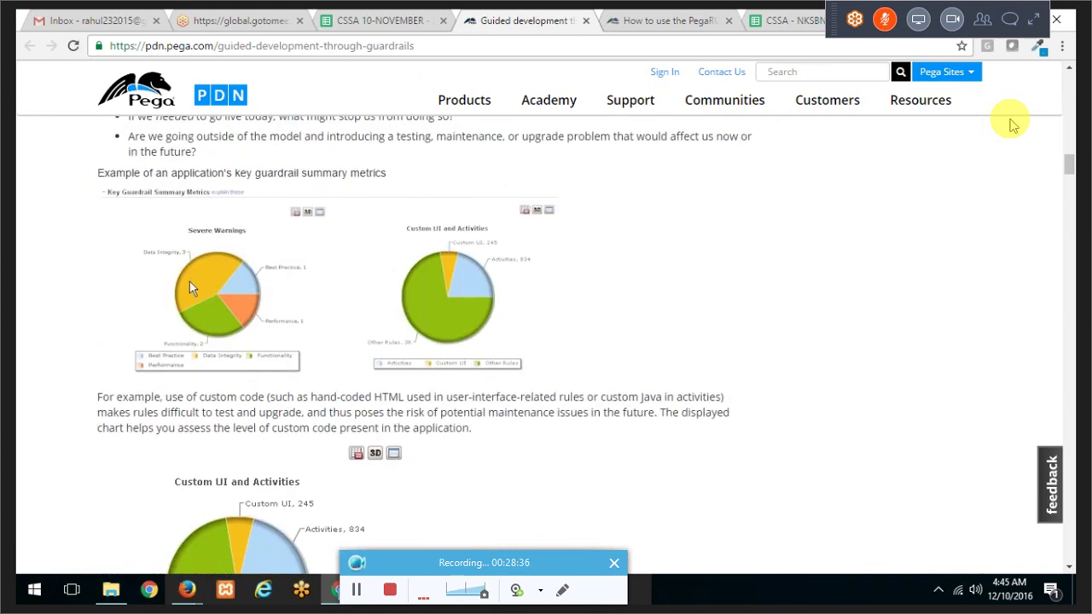
pyautogui.scroll(-3, 189, 282)
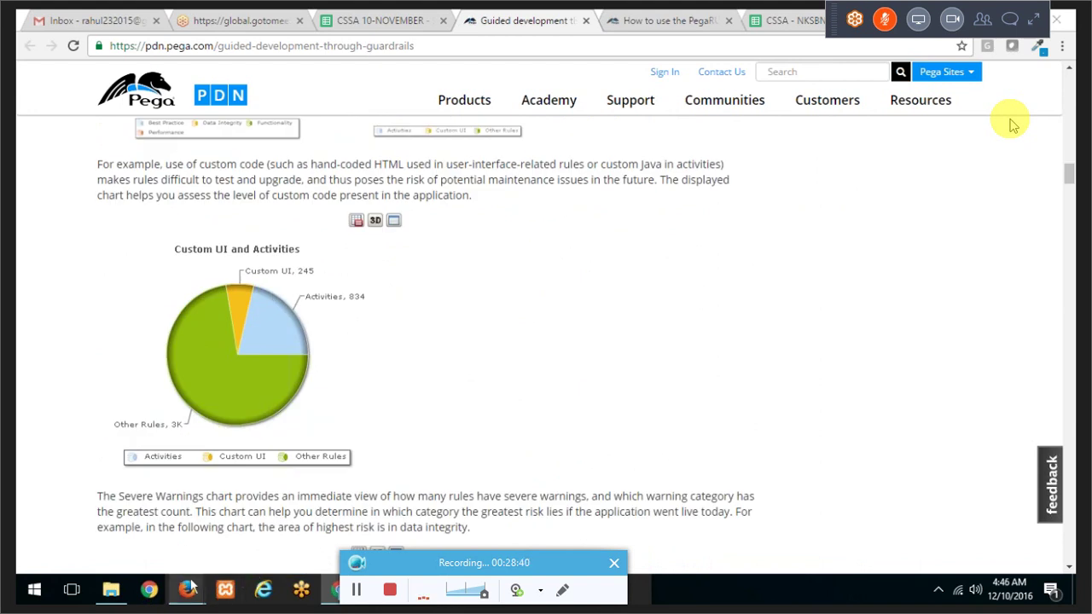
# Step: Bring Designer Studio forward on its Home dashboard showing the Guardrail Warnings counts
pyautogui.moveTo(187, 589)
pyautogui.click(146, 511)
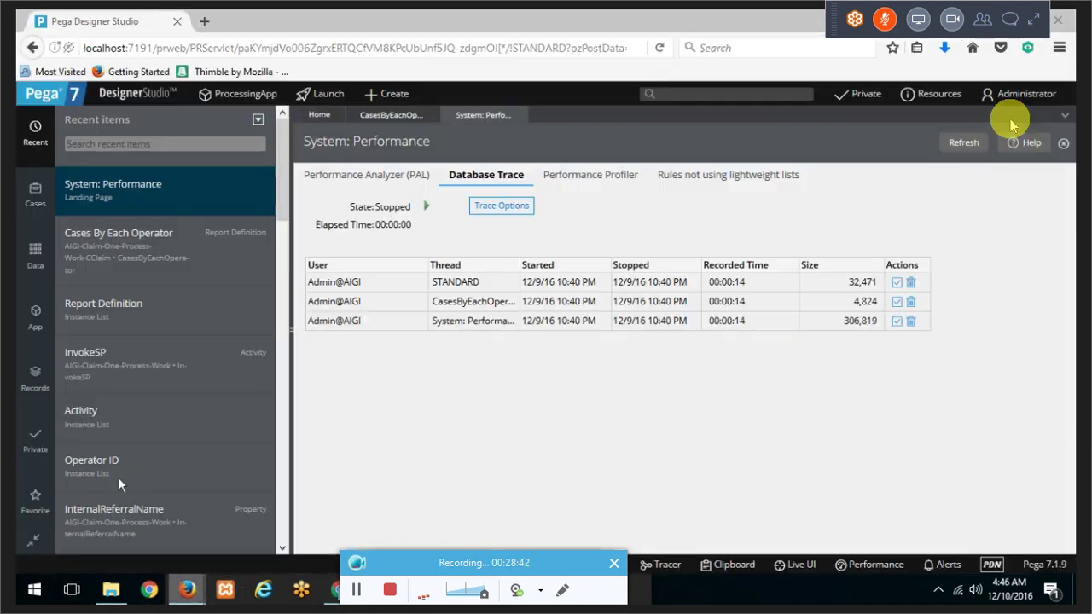
pyautogui.click(328, 115)
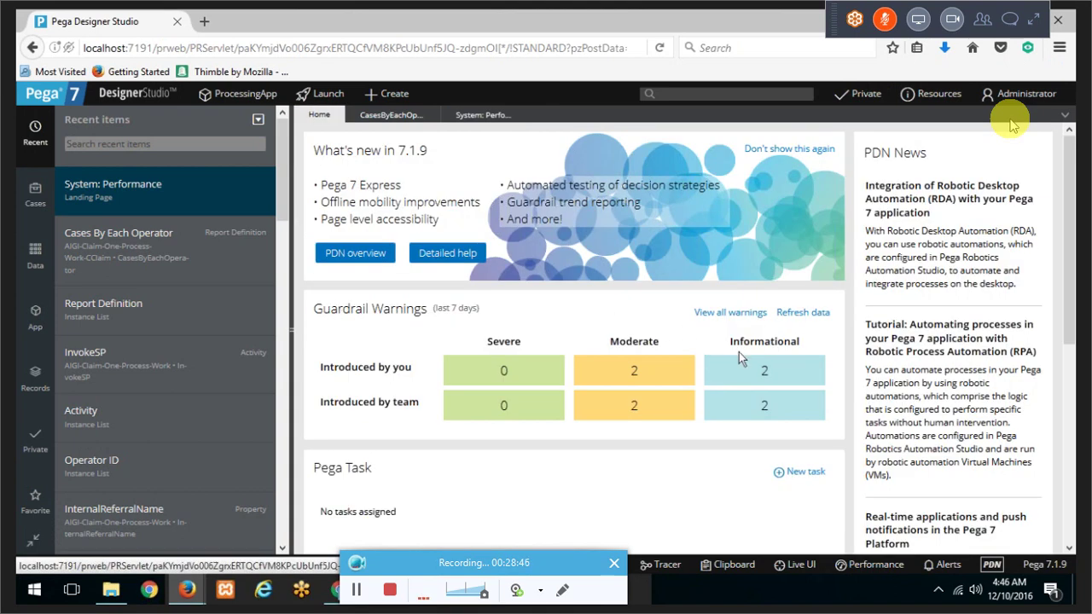
# Step: Open the full guardrail warnings report and collapse the recent items panel
pyautogui.scroll(-3, 738, 352)
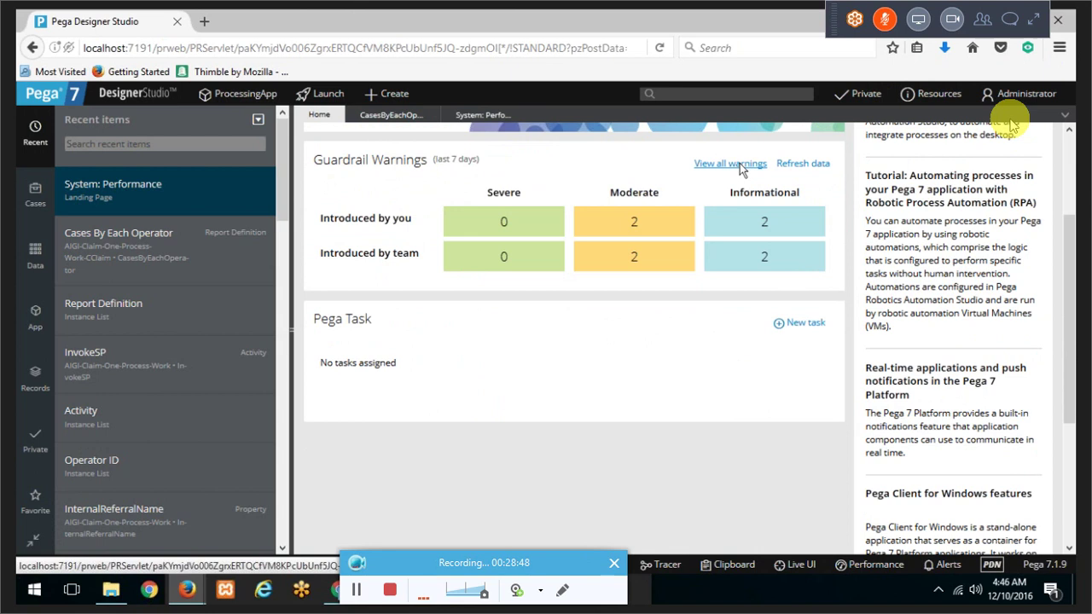
pyautogui.click(730, 163)
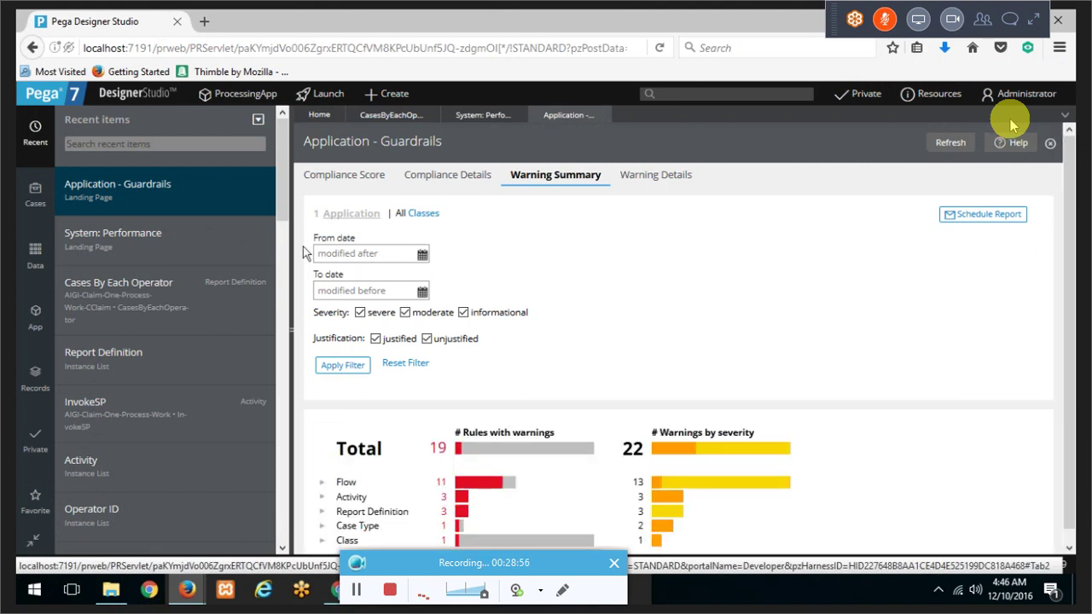
pyautogui.click(294, 246)
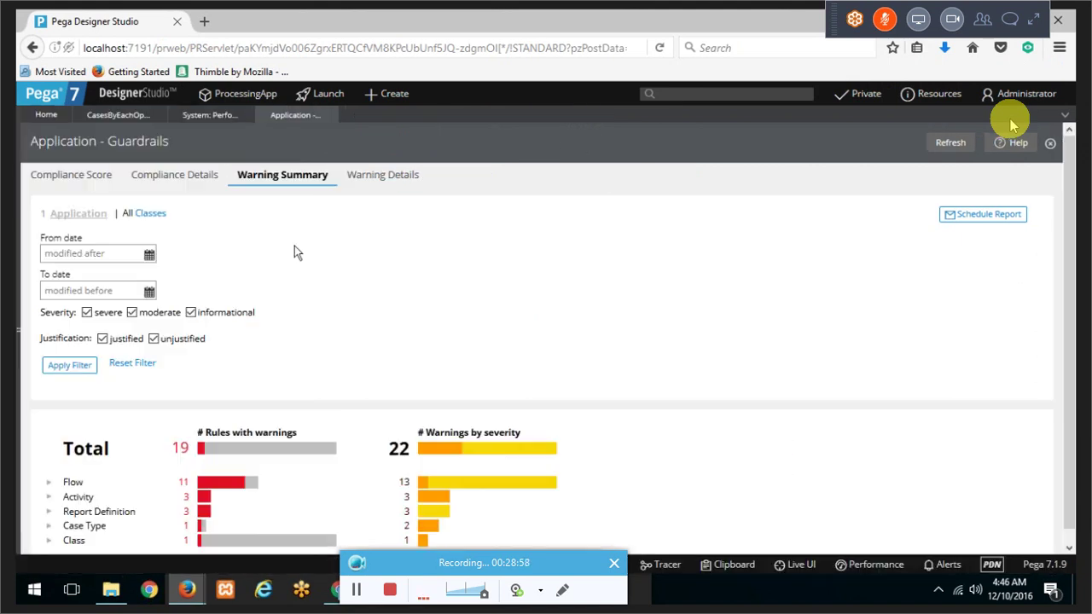
# Step: Review the 90 compliance score and 95% compliant rules, then the Compliance Details and Warning Summary
pyautogui.click(100, 177)
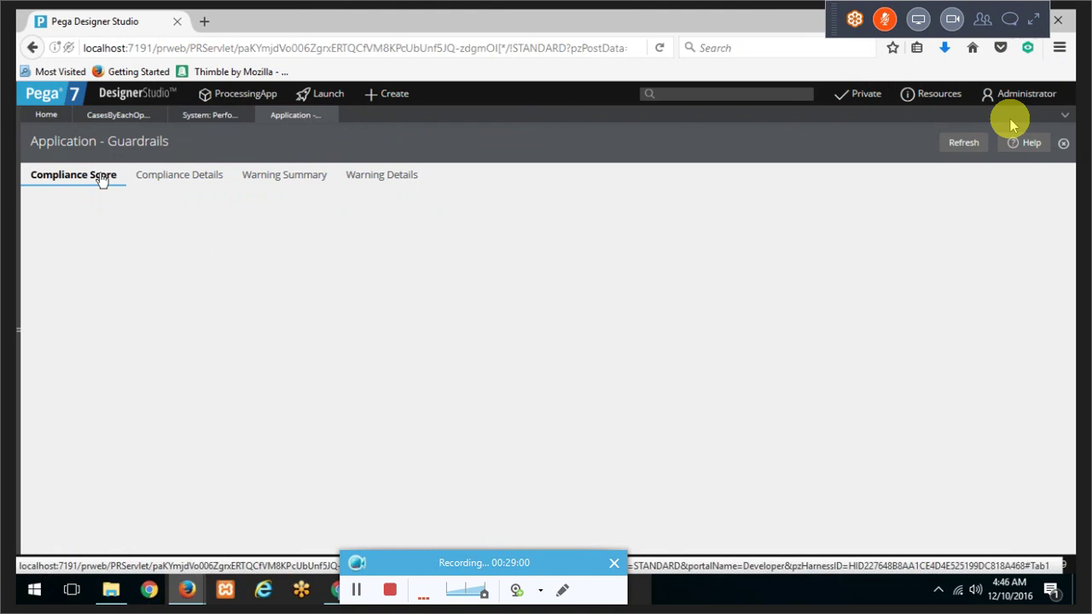
pyautogui.rightClick(100, 179)
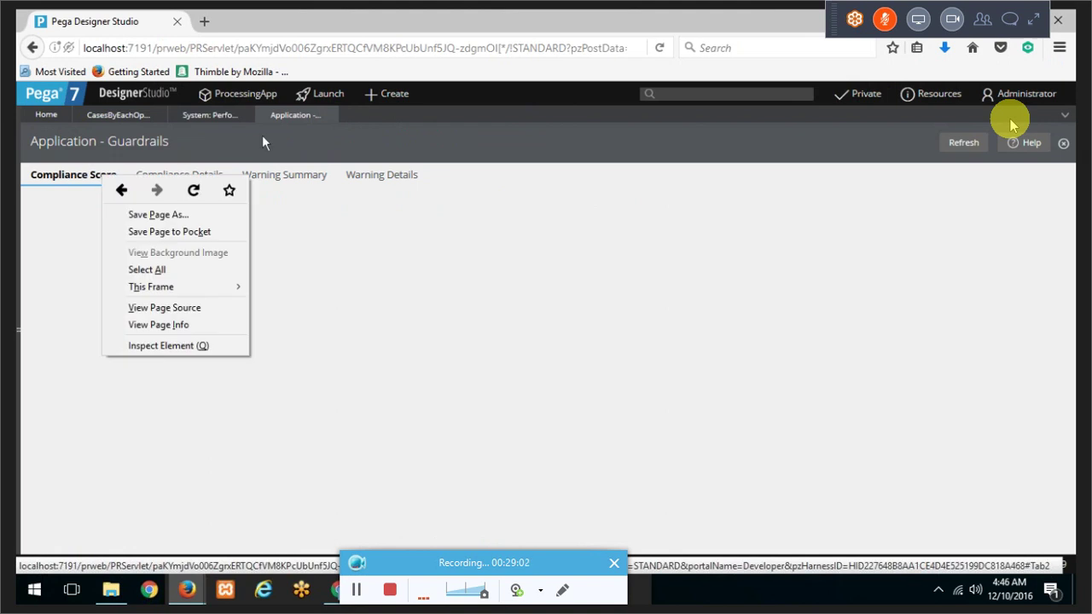
pyautogui.click(332, 141)
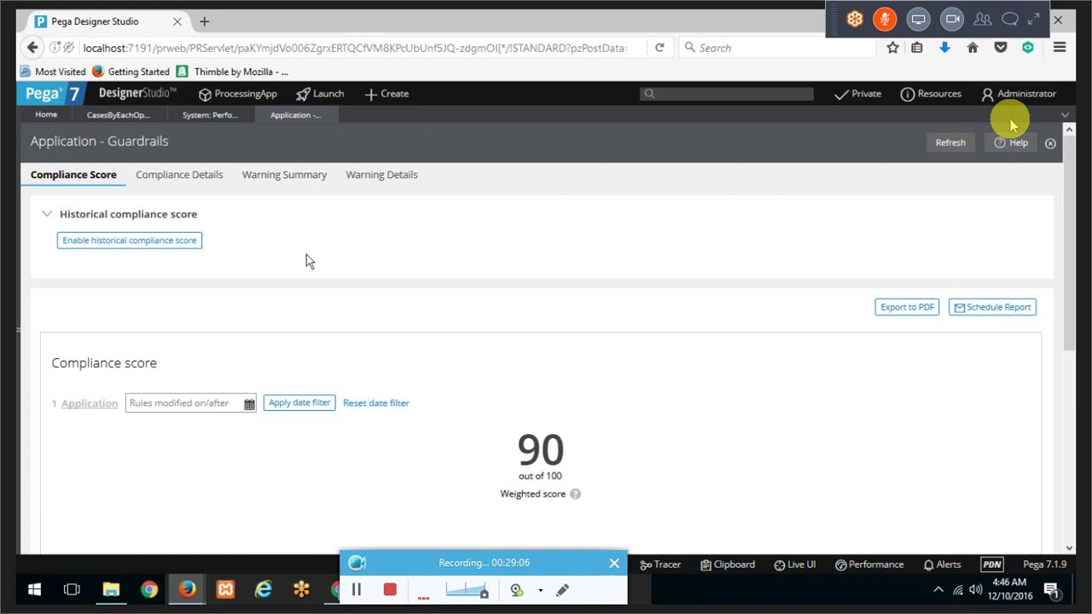
pyautogui.scroll(-4, 307, 257)
pyautogui.moveTo(516, 294); pyautogui.dragTo(560, 339)
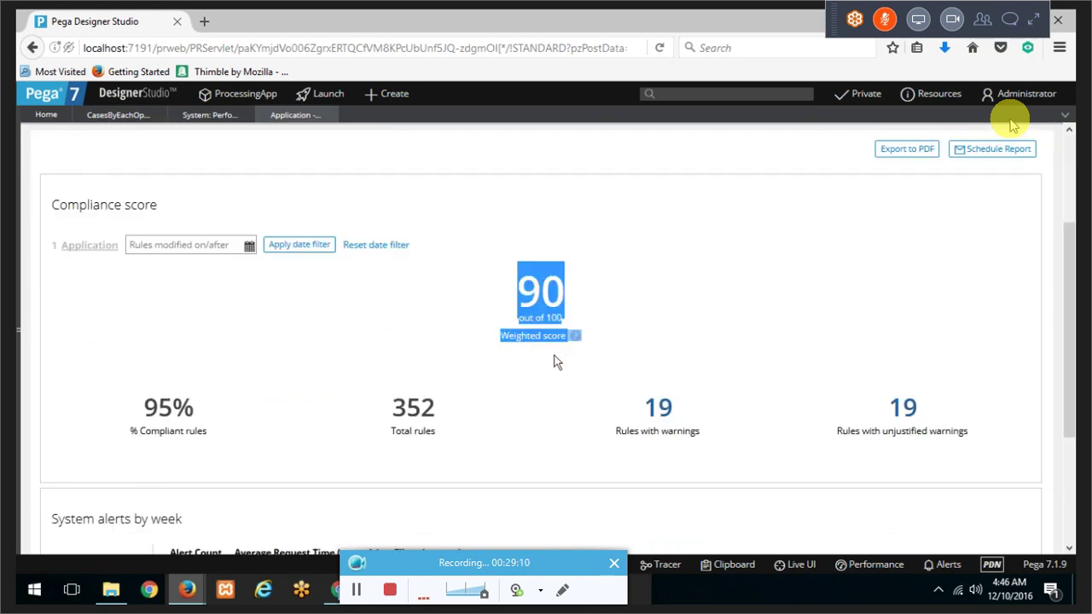
pyautogui.click(553, 371)
pyautogui.moveTo(570, 342)
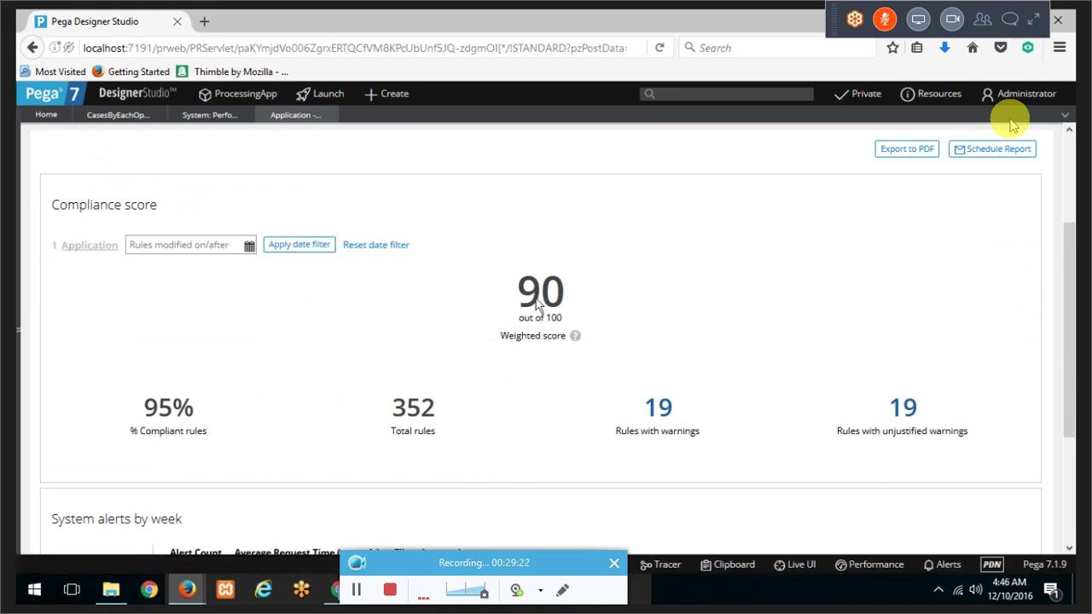
pyautogui.moveTo(524, 295); pyautogui.dragTo(556, 310)
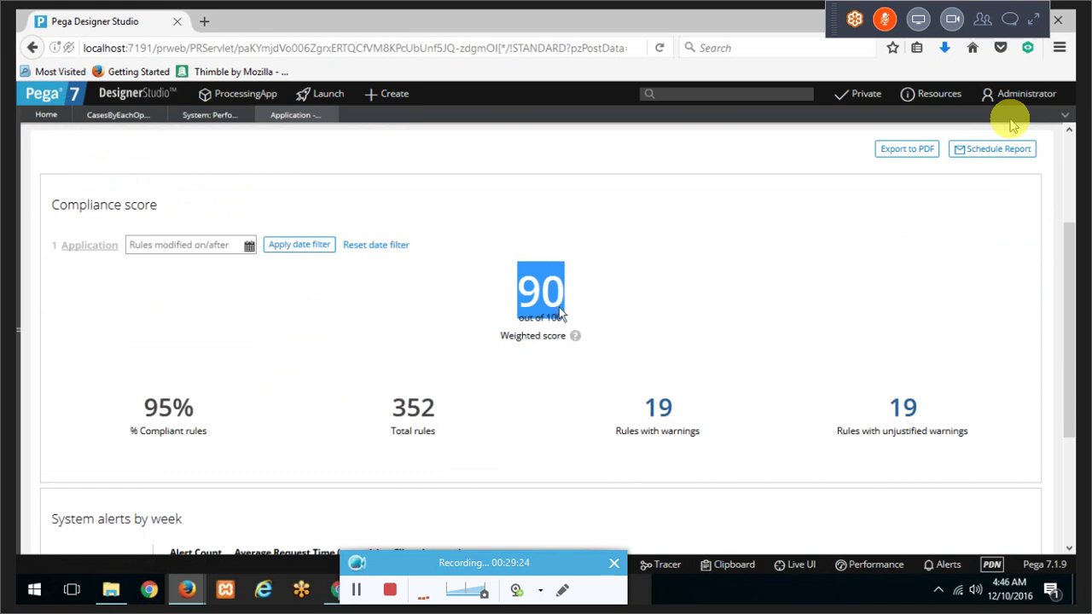
pyautogui.click(135, 414)
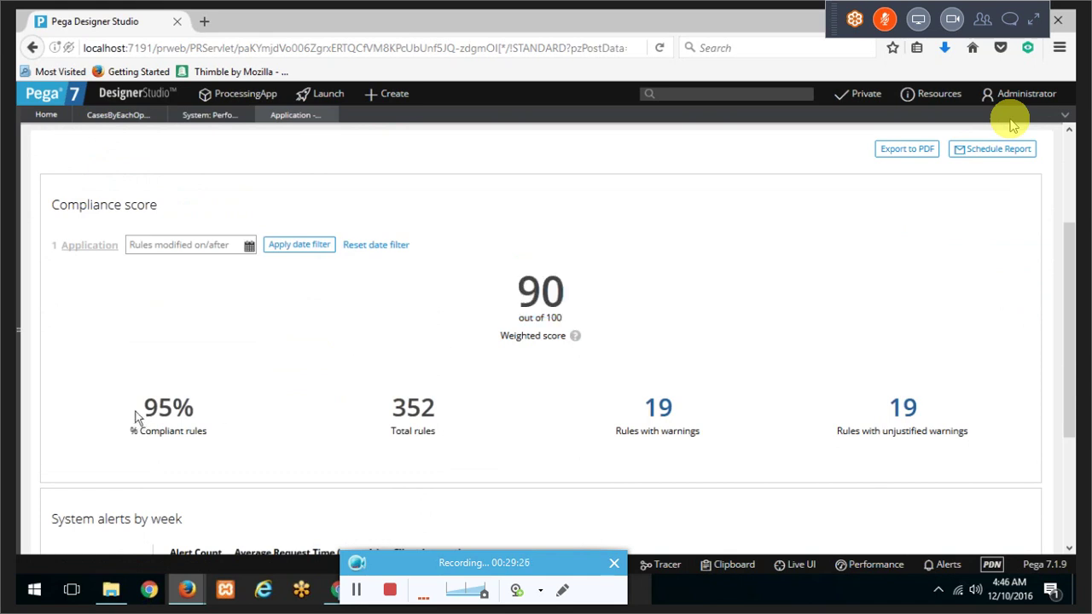
pyautogui.moveTo(135, 415); pyautogui.dragTo(220, 411)
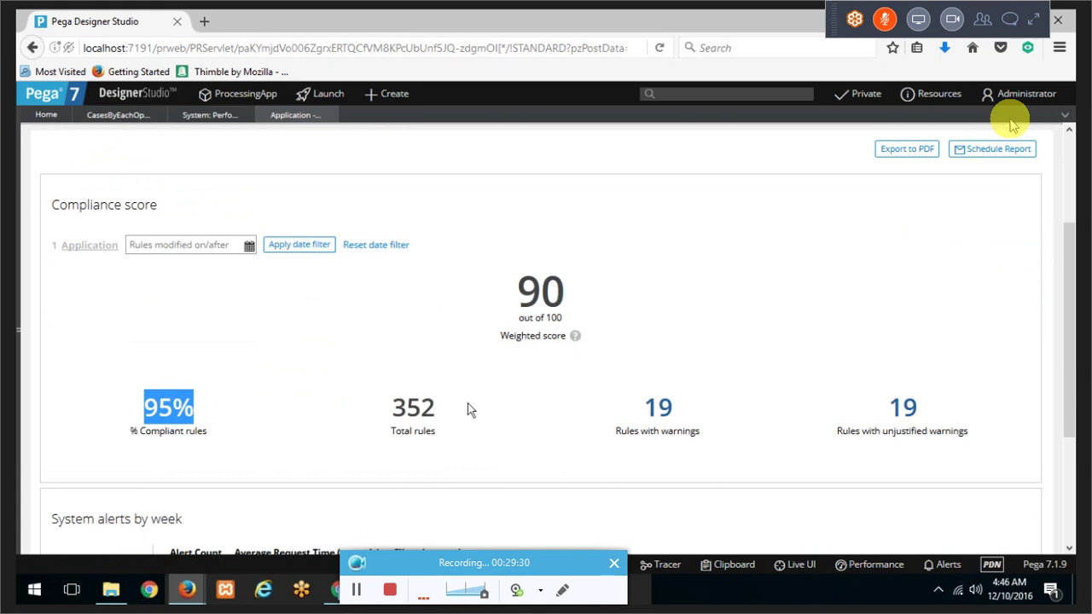
pyautogui.scroll(-2, 222, 341)
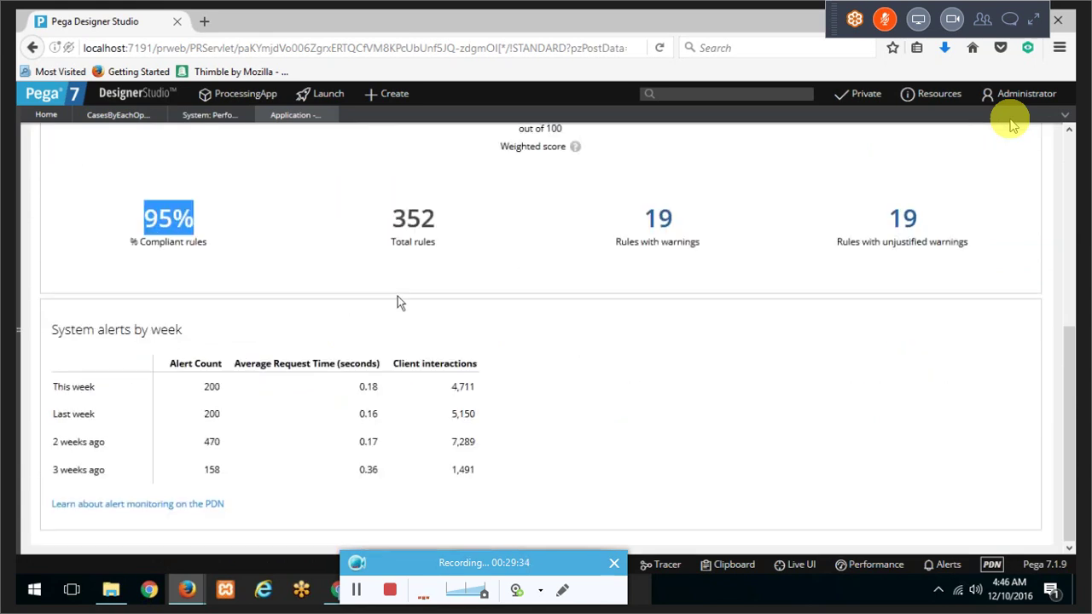
pyautogui.scroll(4, 398, 298)
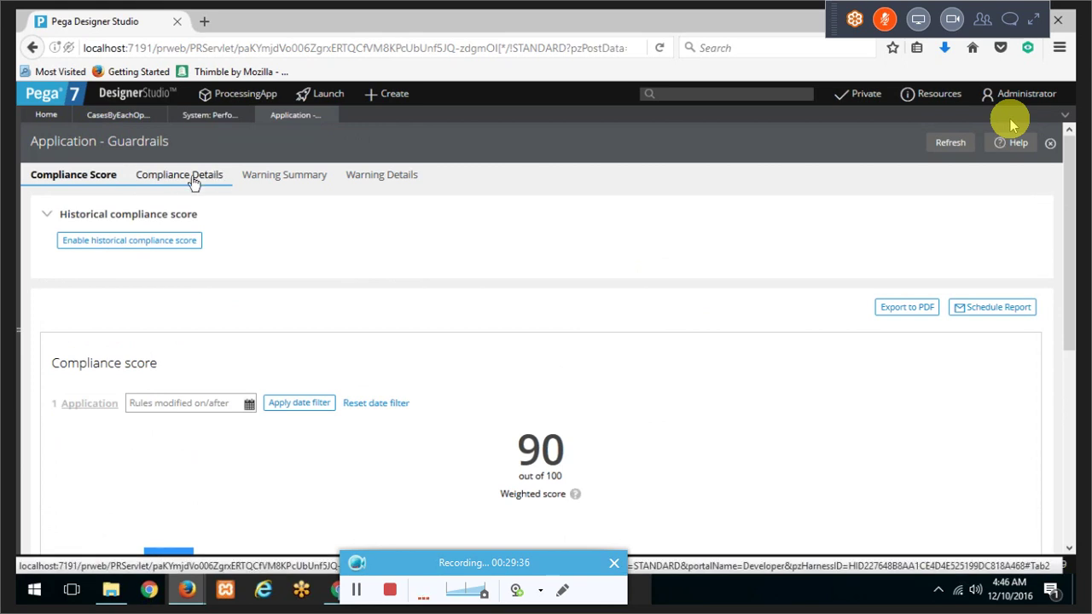
pyautogui.click(194, 178)
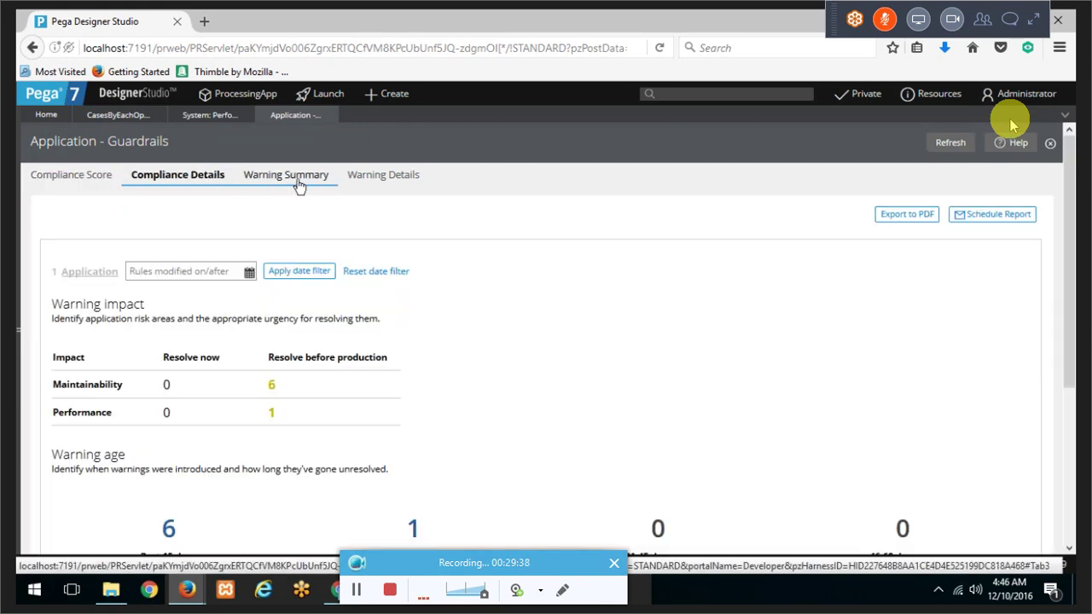
pyautogui.click(297, 184)
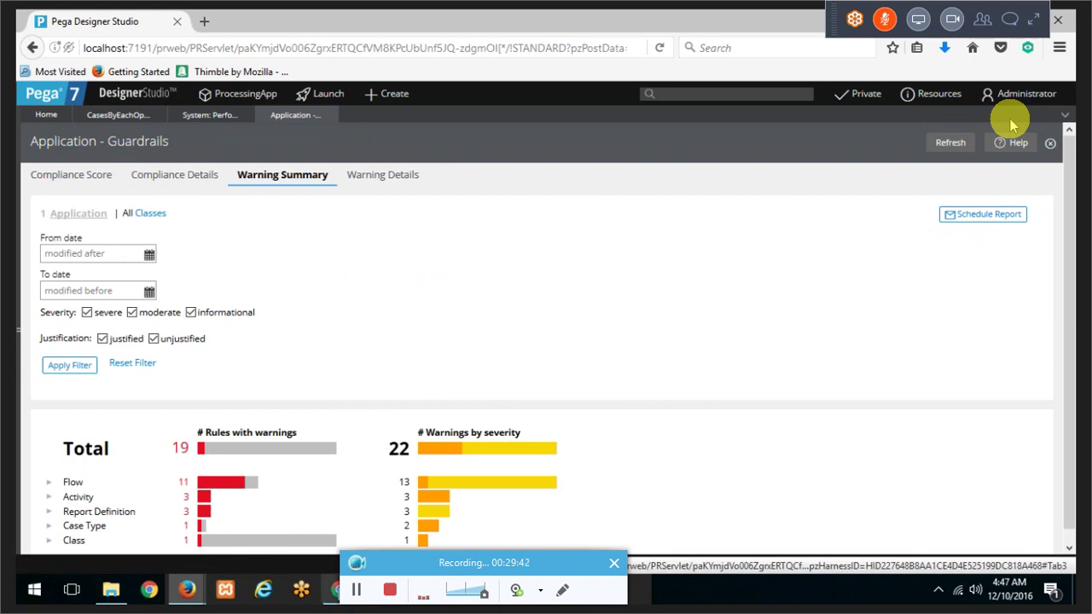
pyautogui.hotkey('alt', 'Tab')
pyautogui.scroll(-9, 348, 355)
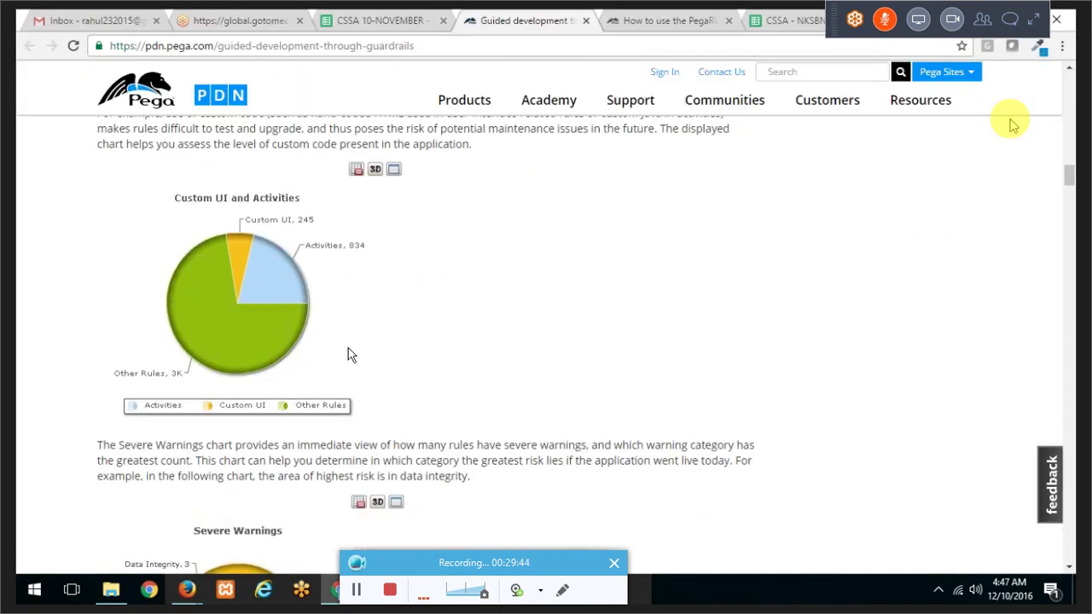
pyautogui.scroll(-7, 346, 351)
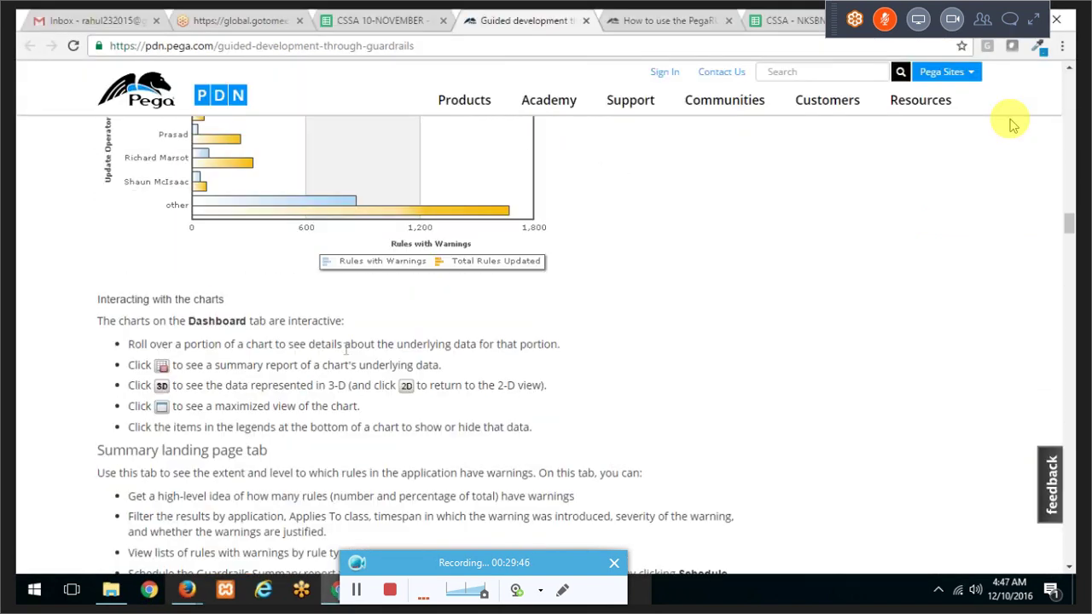
pyautogui.scroll(-15, 346, 350)
pyautogui.scroll(-4, 344, 353)
pyautogui.scroll(4, 344, 353)
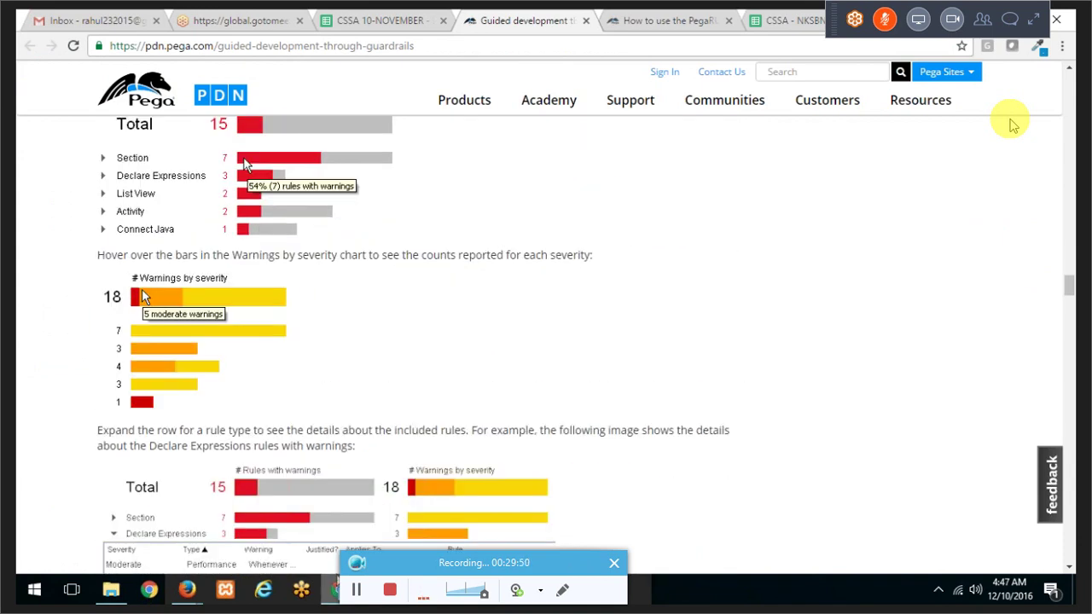
pyautogui.hotkey('alt', 'Tab')
pyautogui.scroll(-1, 347, 323)
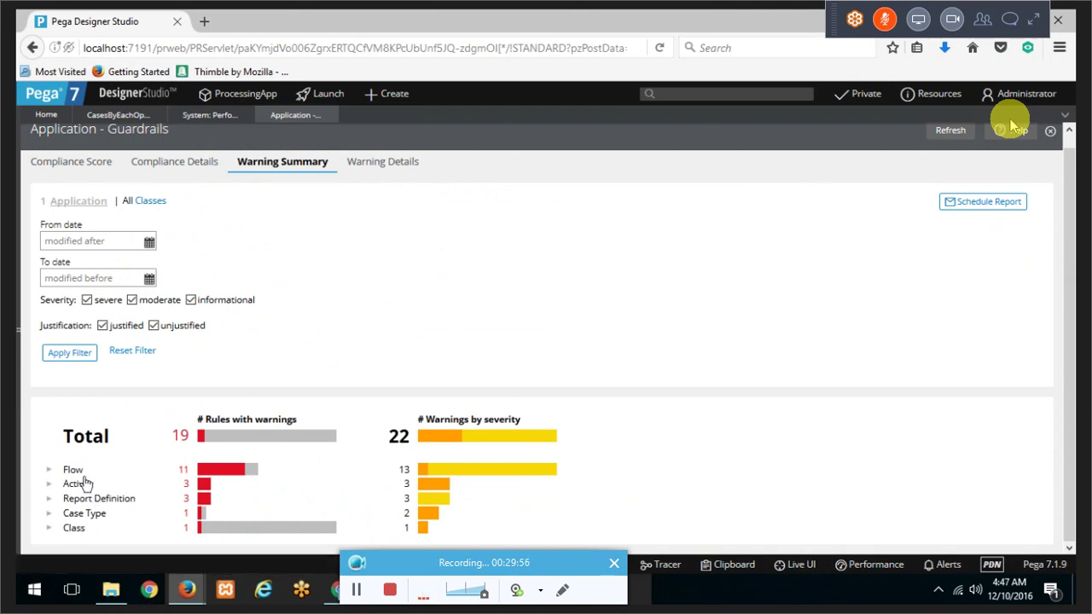
# Step: Expand the Report Definition warnings and open the CasesByEachOperator rule
pyautogui.click(49, 501)
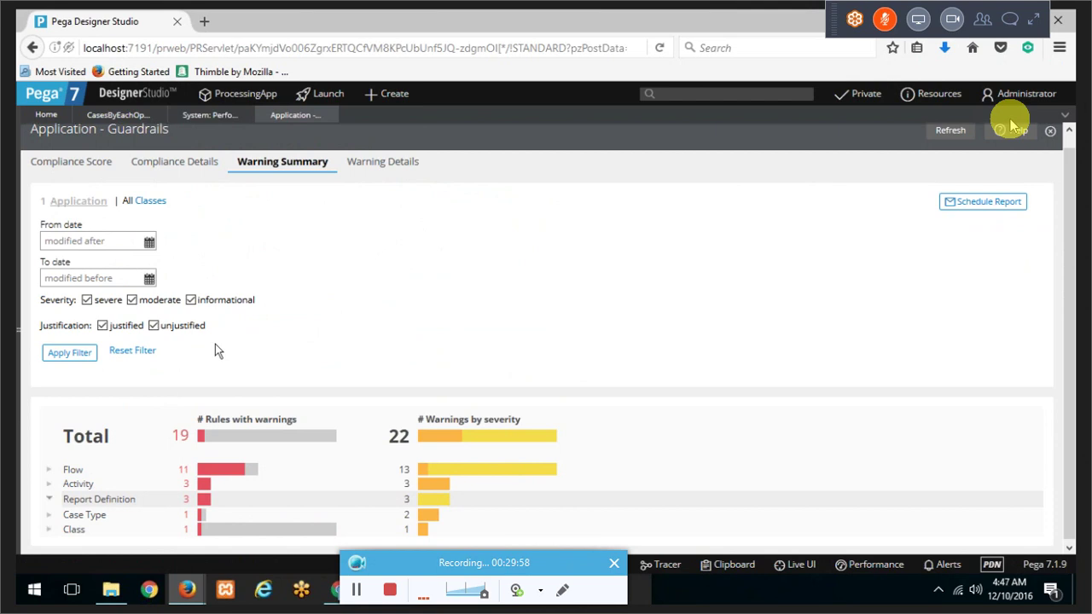
pyautogui.scroll(-2, 227, 346)
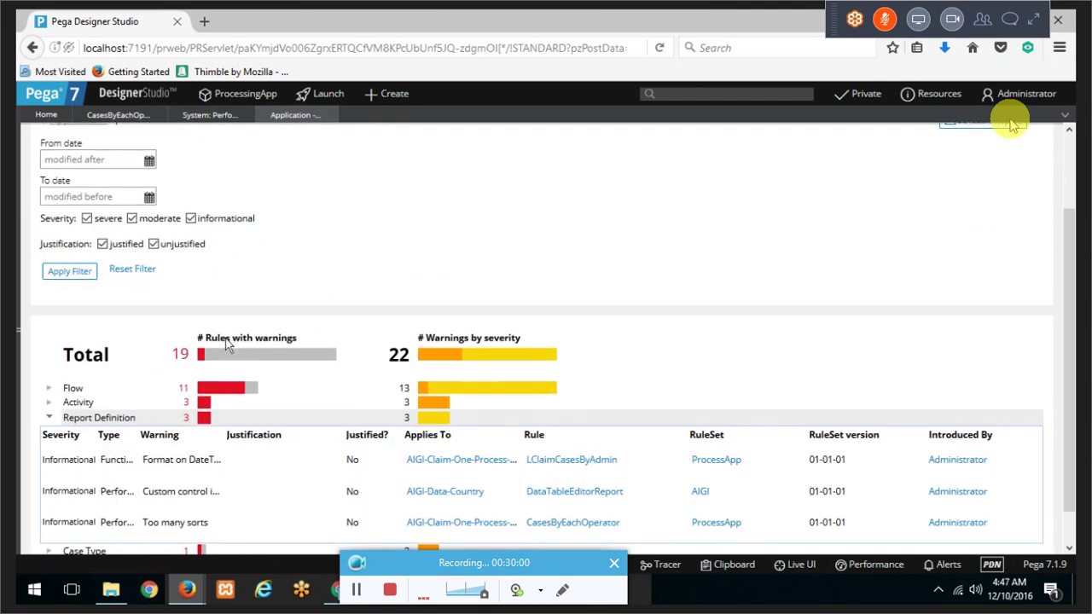
pyautogui.scroll(-1, 213, 388)
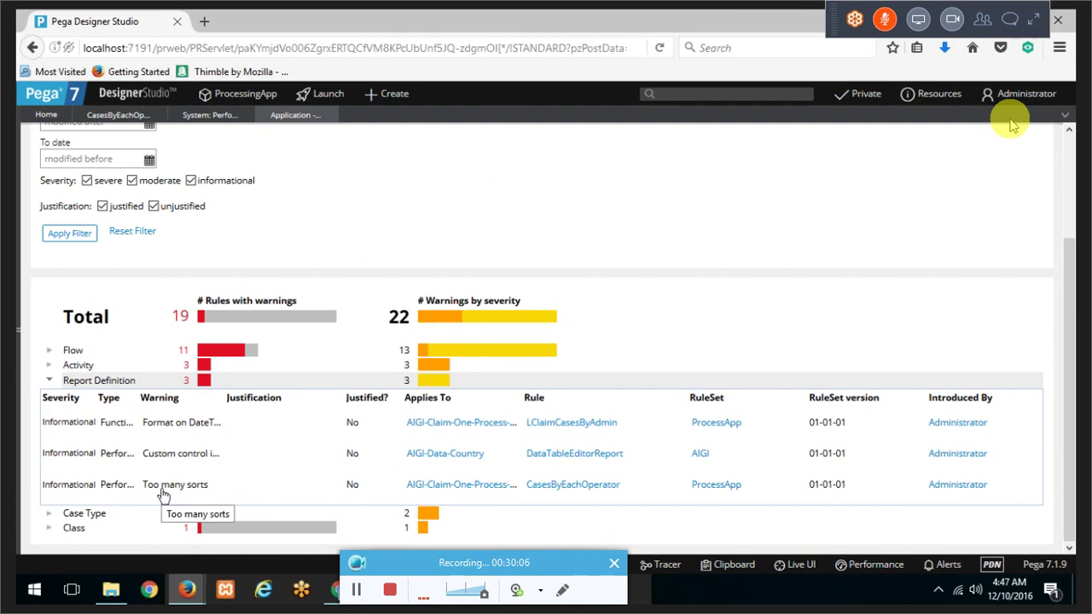
pyautogui.click(587, 484)
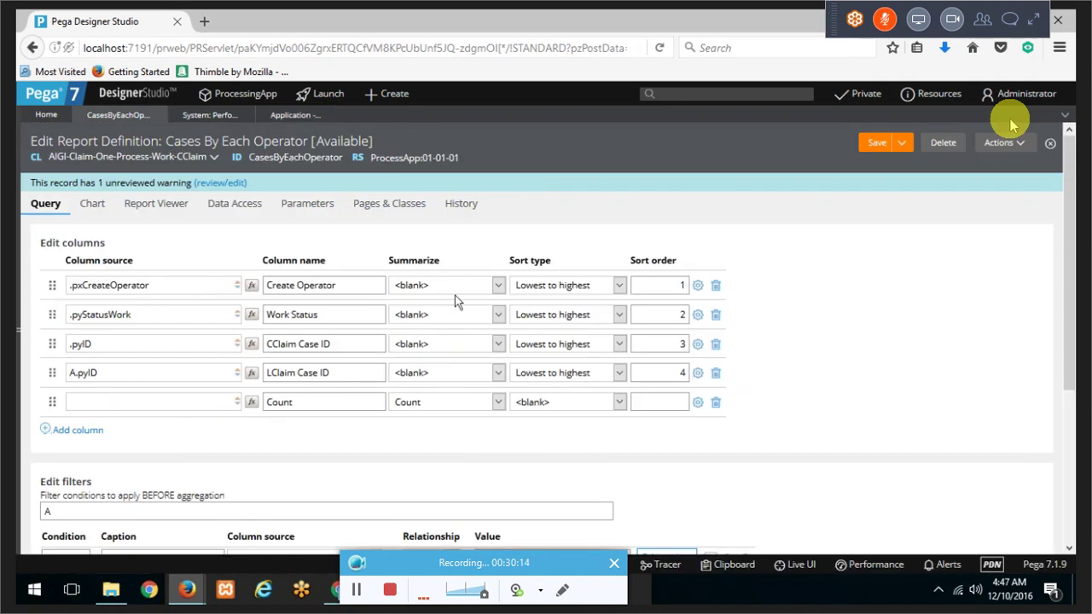
# Step: Set the Sort type of all four report columns to blank and save the report definition
pyautogui.doubleClick(679, 285)
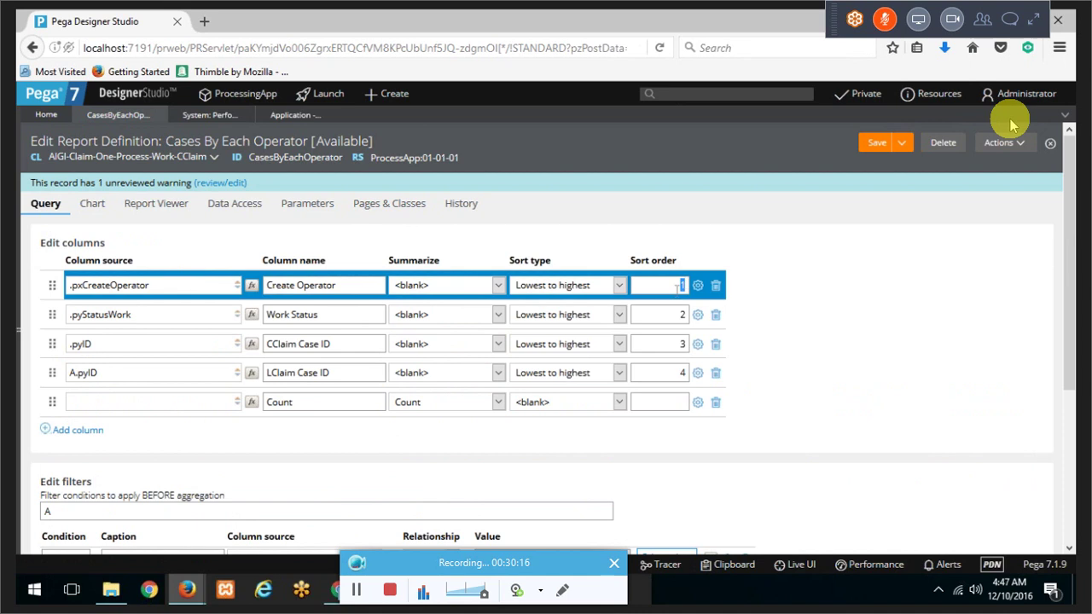
pyautogui.click(559, 287)
pyautogui.click(555, 303)
pyautogui.click(556, 315)
pyautogui.click(552, 333)
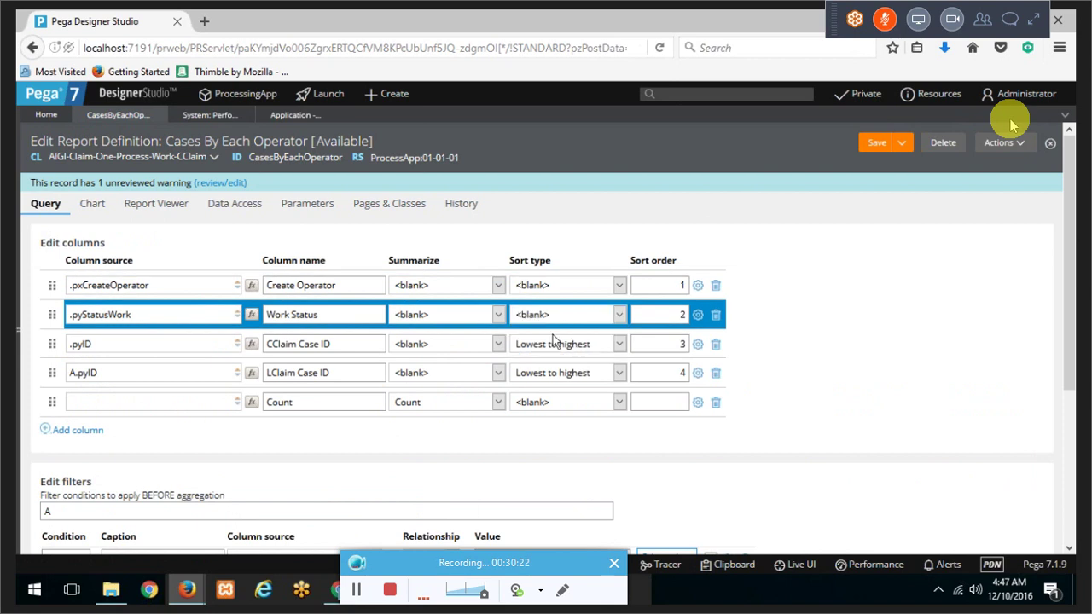
pyautogui.click(553, 339)
pyautogui.click(551, 360)
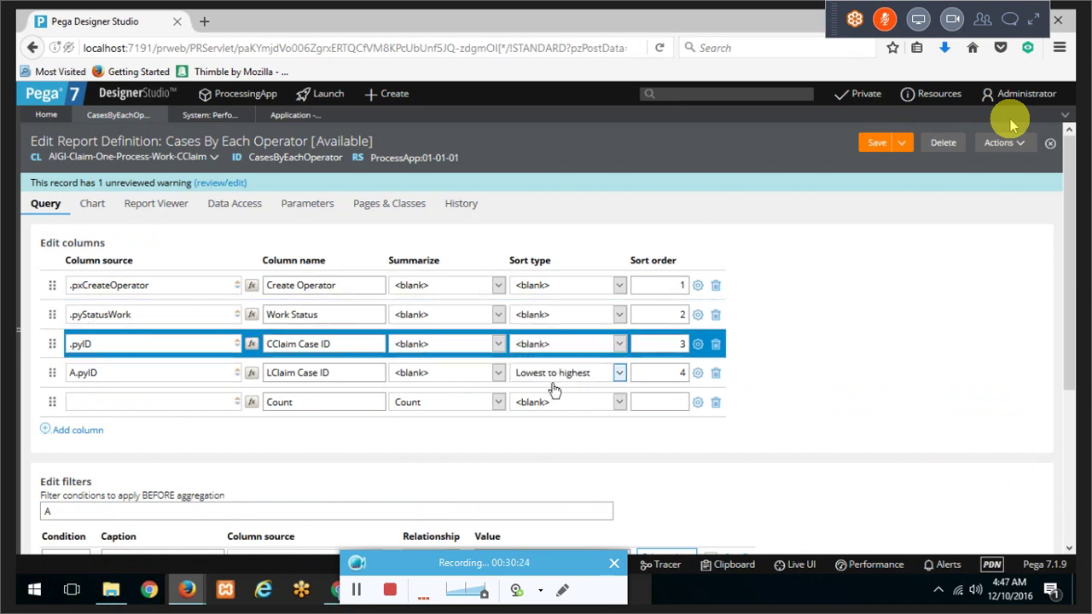
pyautogui.click(553, 377)
pyautogui.click(550, 392)
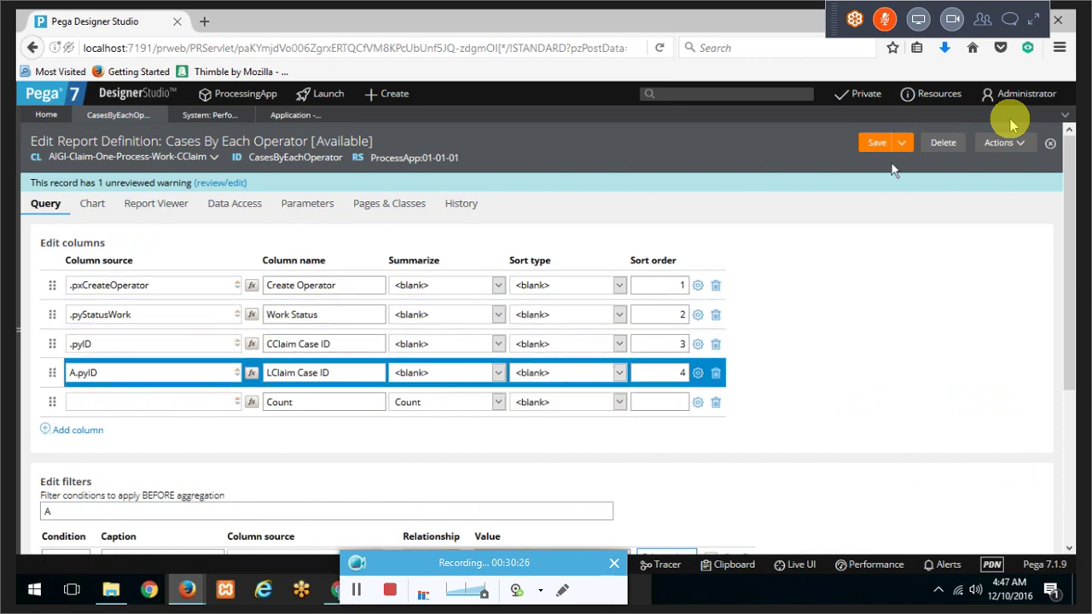
pyautogui.click(879, 143)
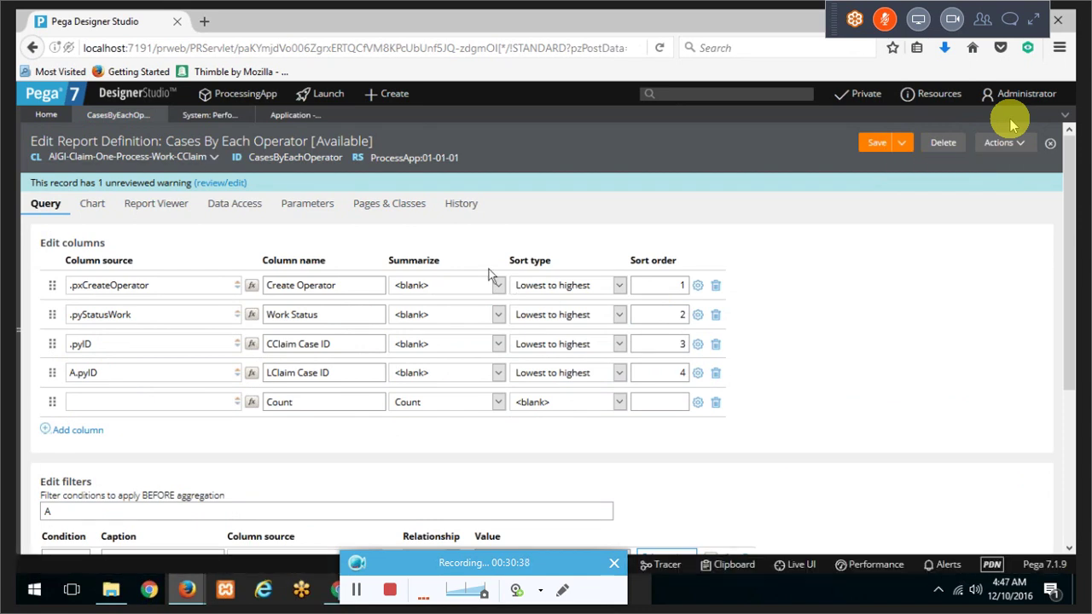
# Step: Clear the first column's sort again, save, then review and cancel the performance warning
pyautogui.click(562, 284)
pyautogui.click(529, 302)
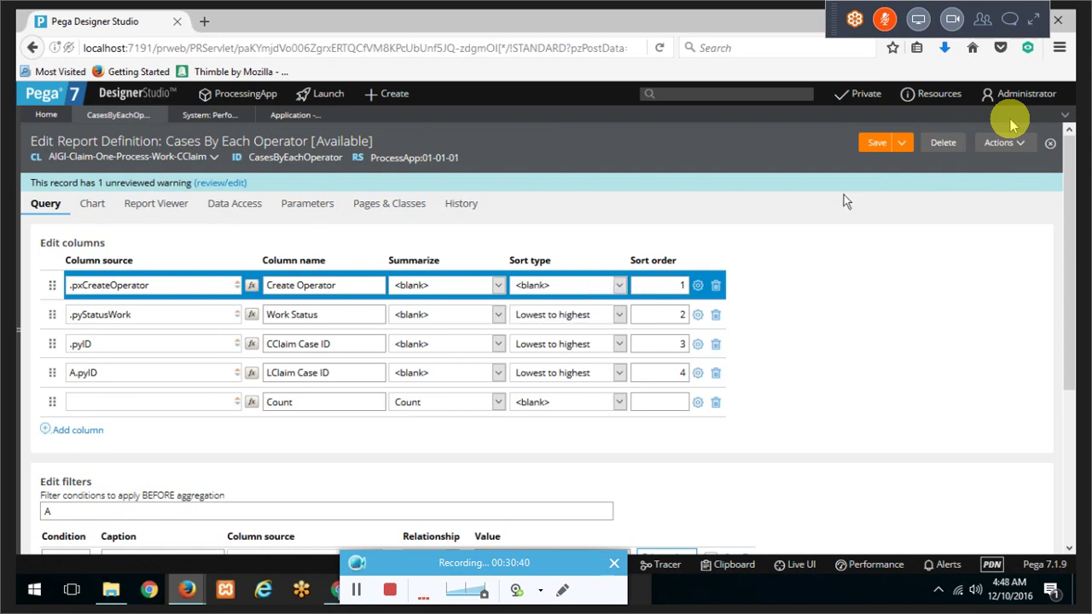
pyautogui.click(875, 147)
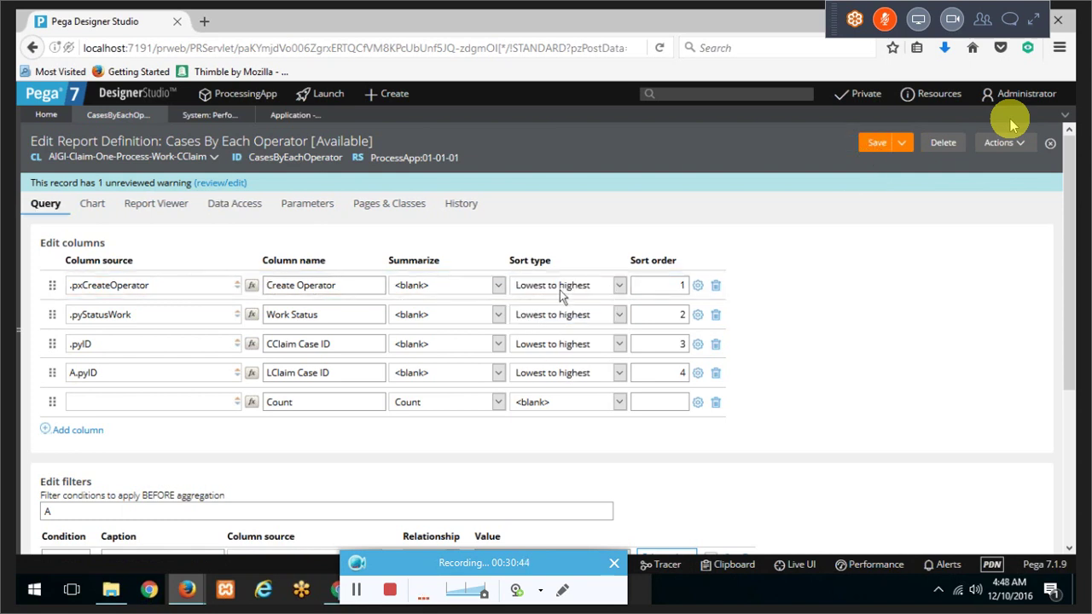
pyautogui.click(213, 185)
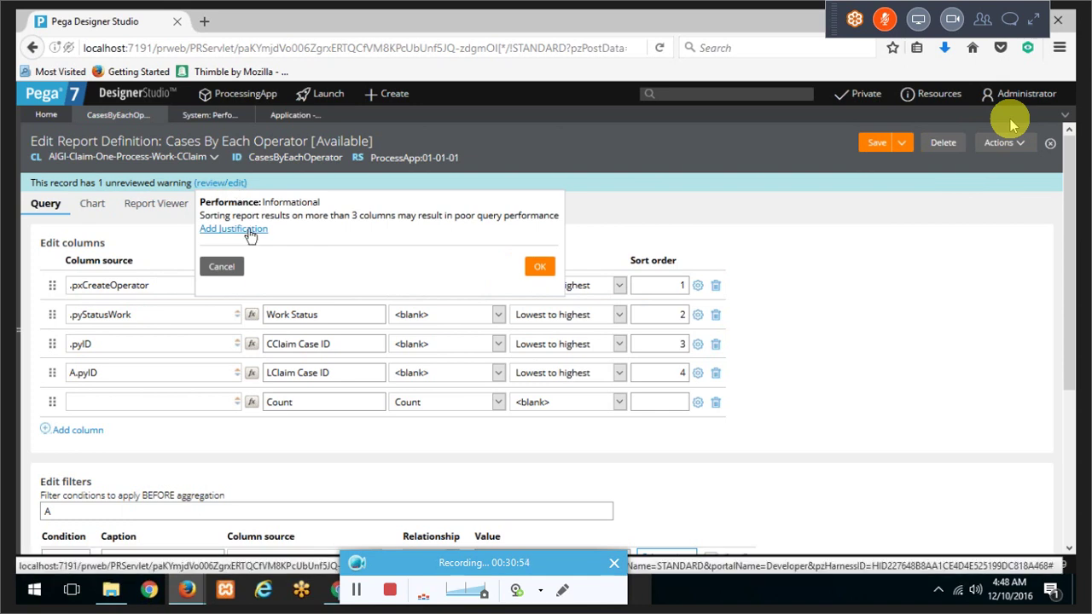
pyautogui.click(220, 267)
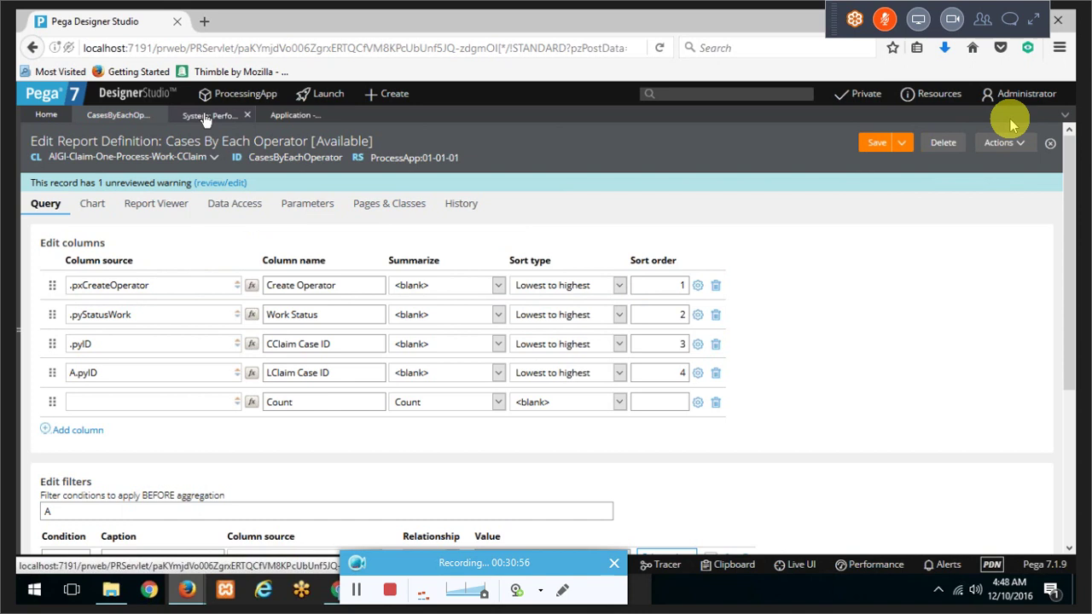
pyautogui.click(215, 115)
# Step: Return to the Application Guardrails page and scroll down the warning summary
pyautogui.click(290, 115)
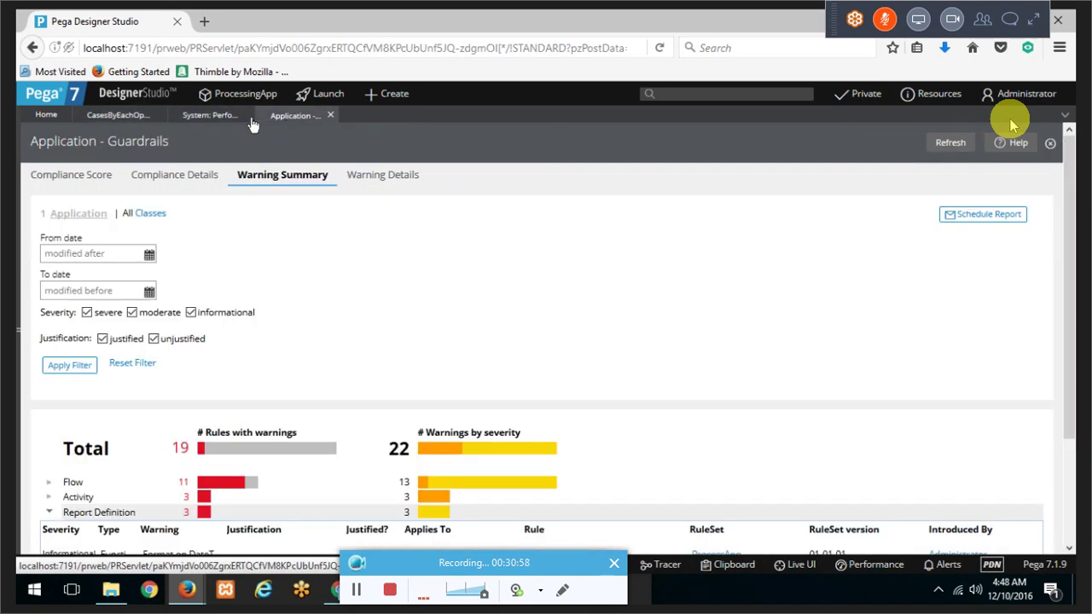
pyautogui.rightClick(287, 113)
pyautogui.click(342, 326)
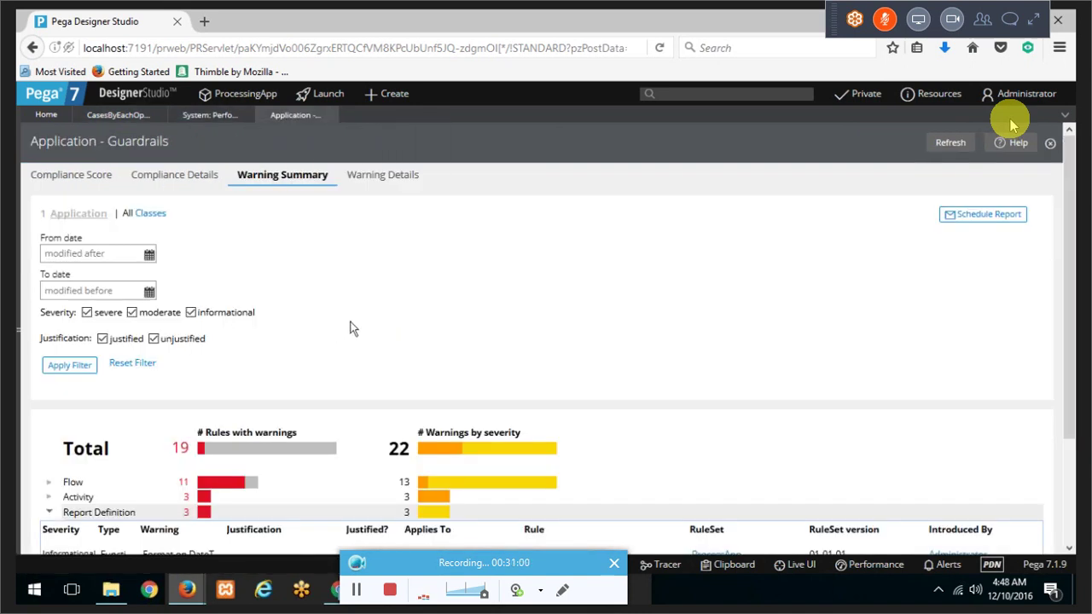
pyautogui.scroll(-1, 353, 329)
pyautogui.scroll(-1, 355, 329)
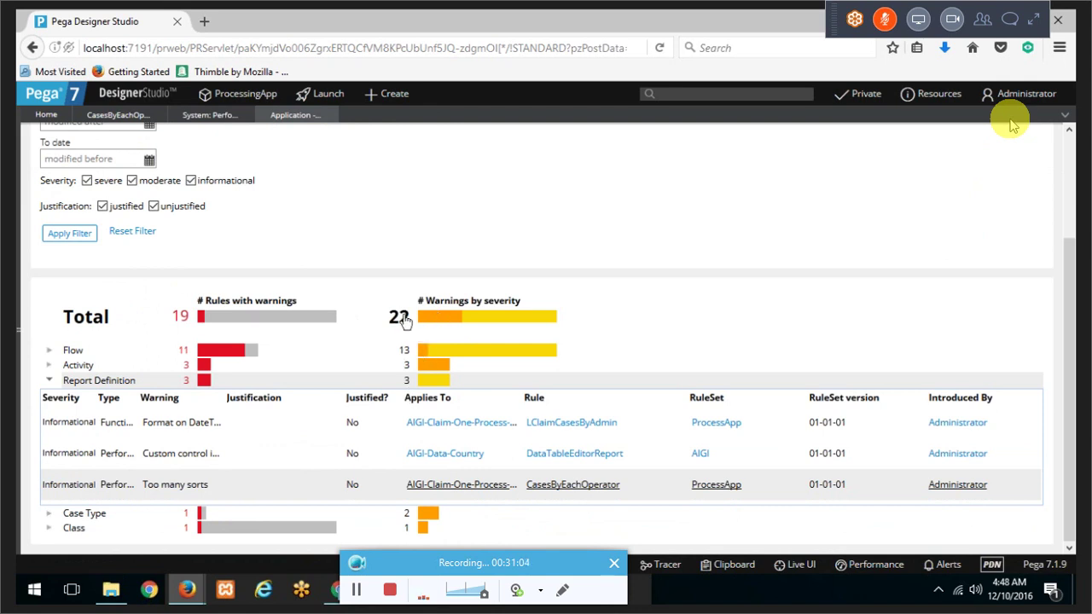
# Step: Review the Flow rules' draft-mode warnings, then return to the CSSA 10-NOVEMBER spreadsheet in Chrome
pyautogui.click(51, 354)
pyautogui.scroll(-3, 181, 356)
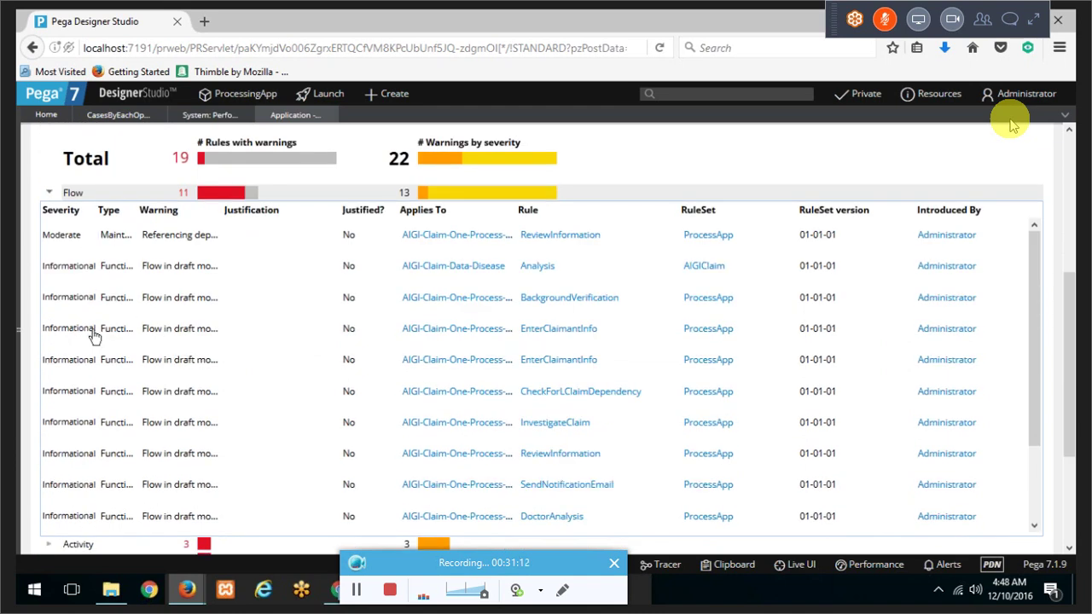
pyautogui.scroll(-1, 100, 347)
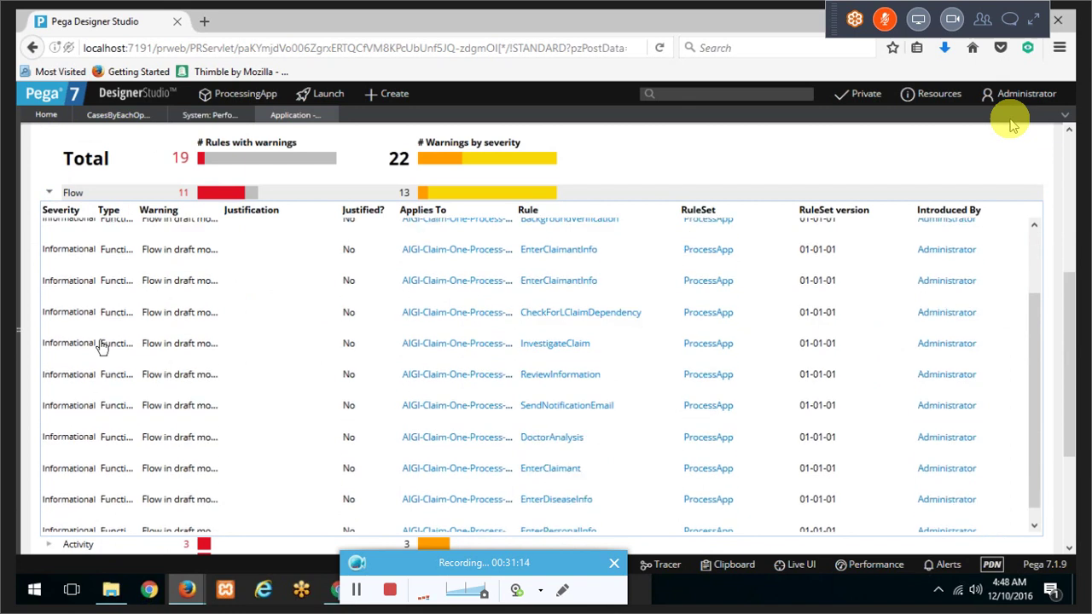
pyautogui.scroll(1, 100, 346)
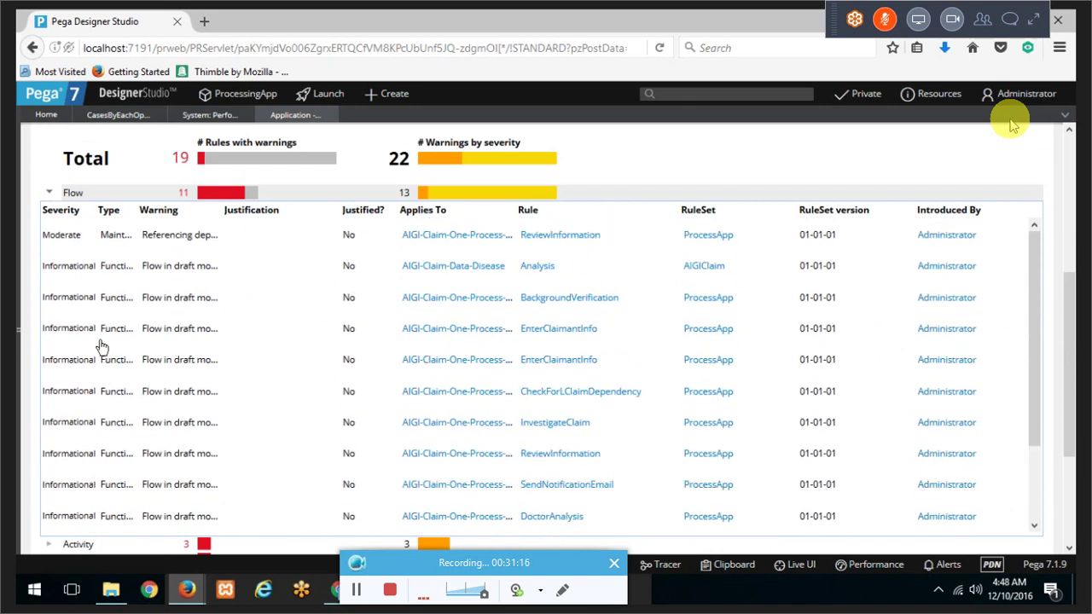
pyautogui.scroll(-2, 99, 346)
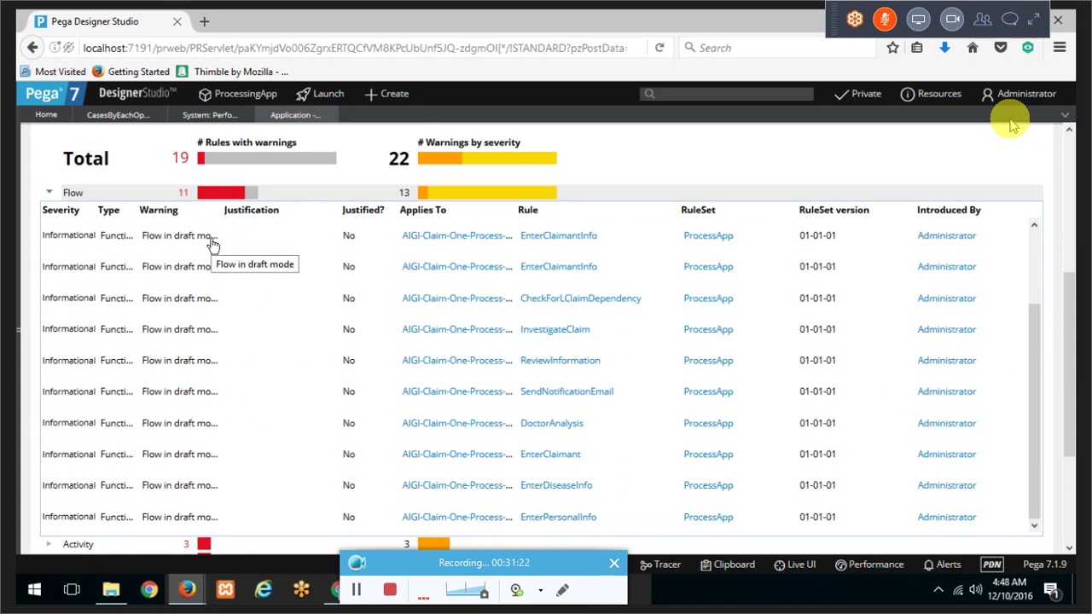
pyautogui.scroll(-4, 228, 266)
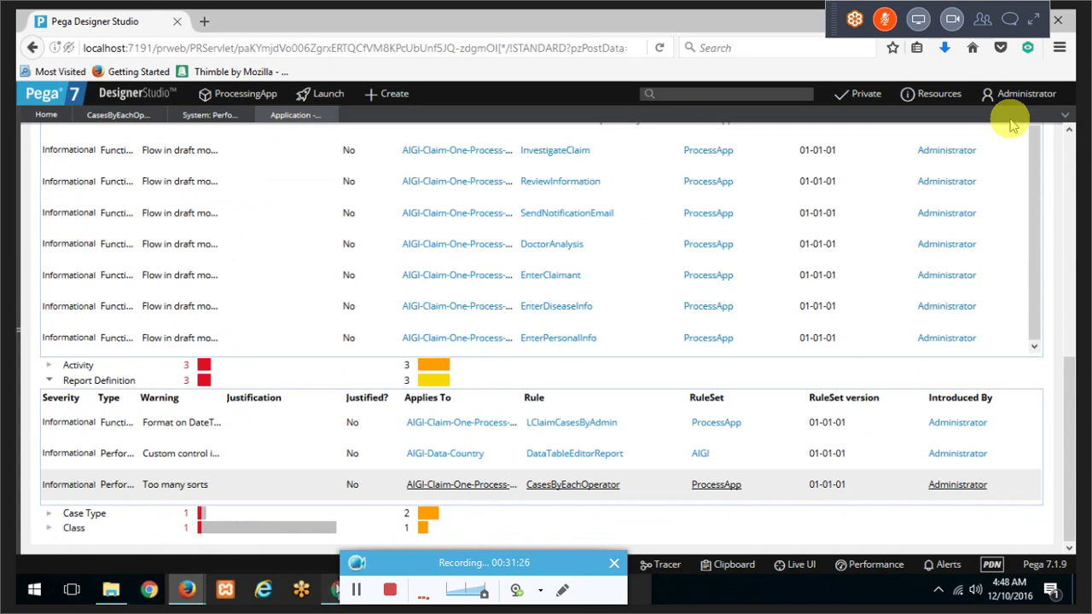
pyautogui.click(334, 589)
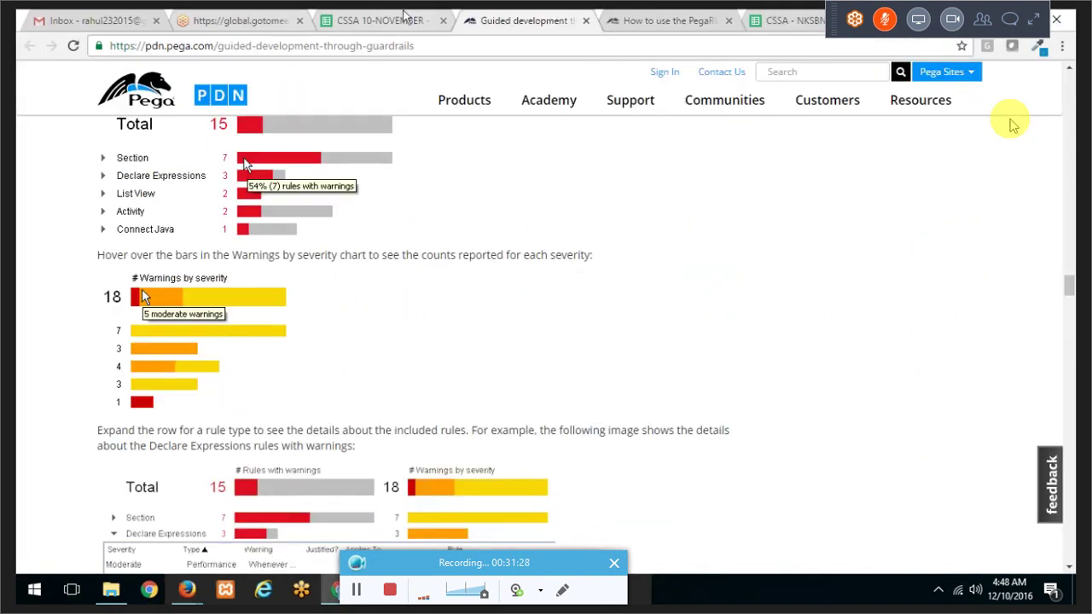
pyautogui.click(401, 17)
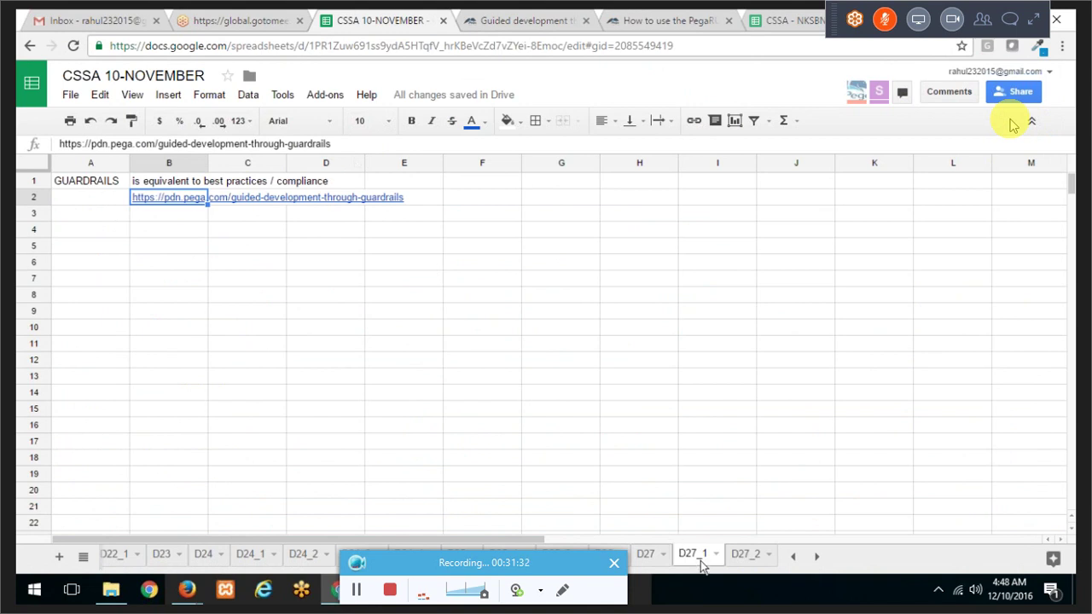
# Step: Show the D27_2 sheet with the Purge/Archive wizard notes
pyautogui.click(747, 555)
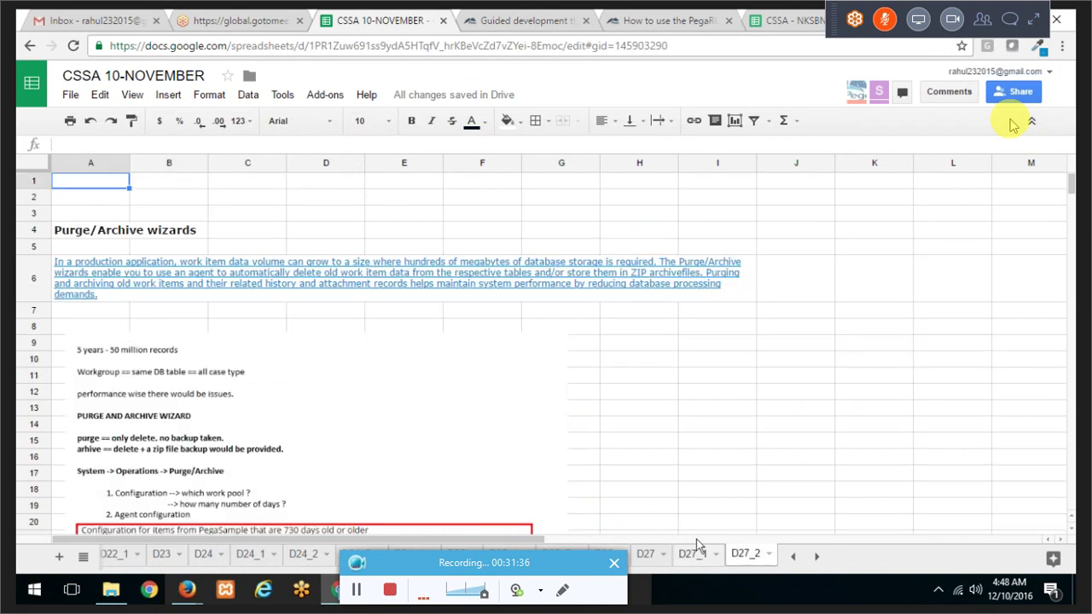
pyautogui.scroll(-3, 174, 225)
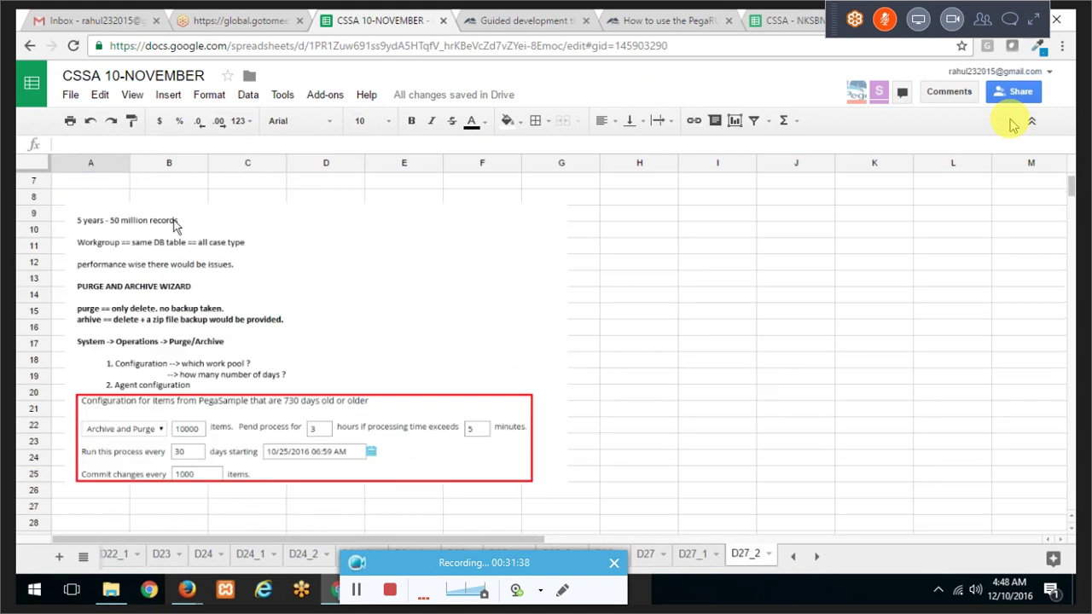
pyautogui.scroll(3, 174, 225)
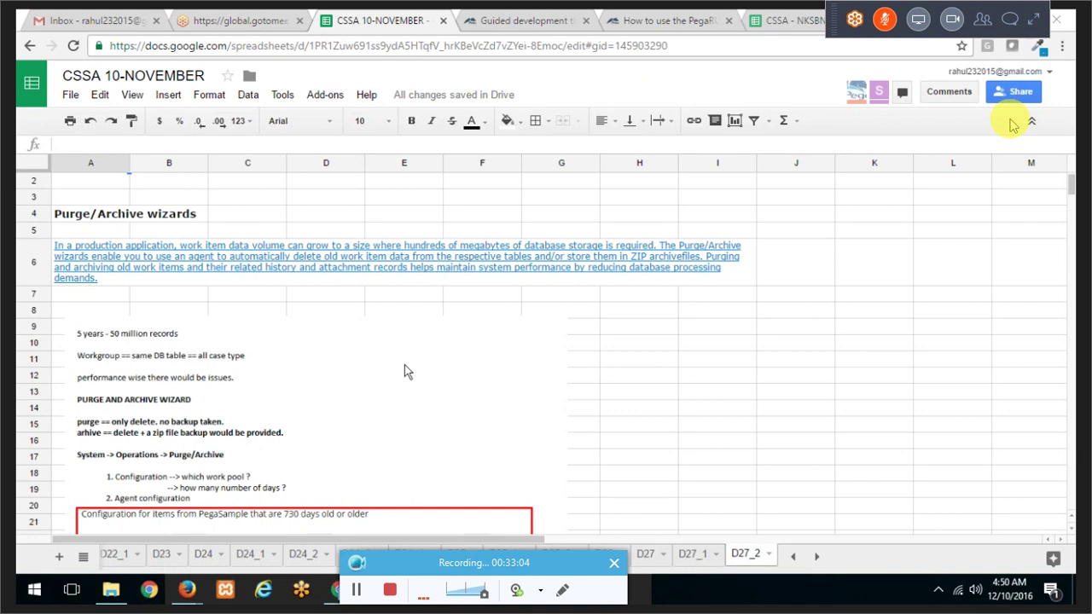
# Step: On the Course Overview sheet, select the System Tuning and Maintenance and Migrating an Application topics
pyautogui.click(82, 550)
pyautogui.click(130, 356)
pyautogui.scroll(-3, 321, 318)
pyautogui.click(322, 268)
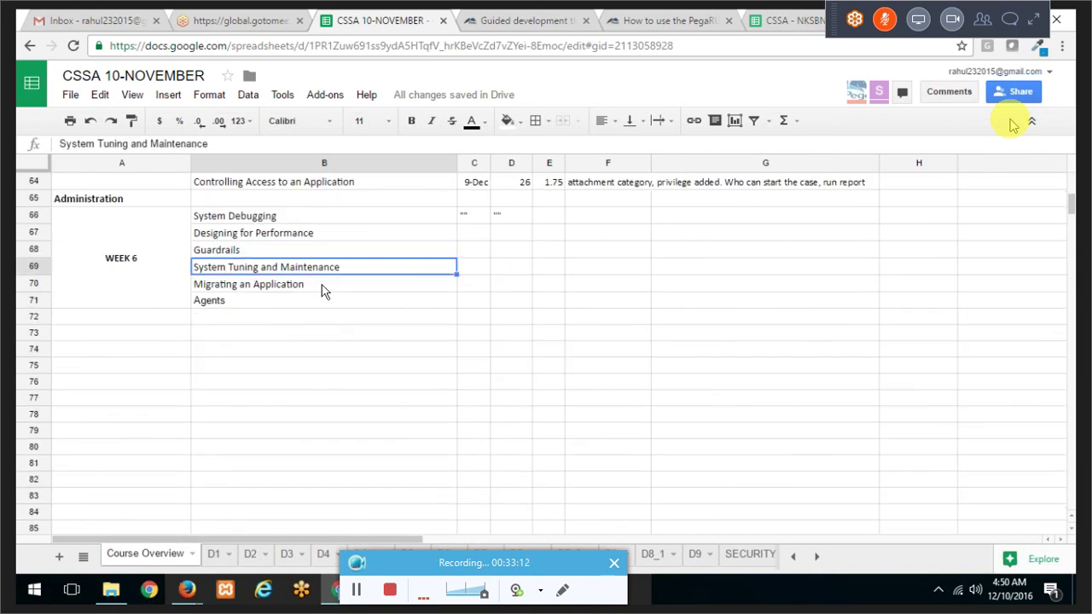
pyautogui.click(324, 286)
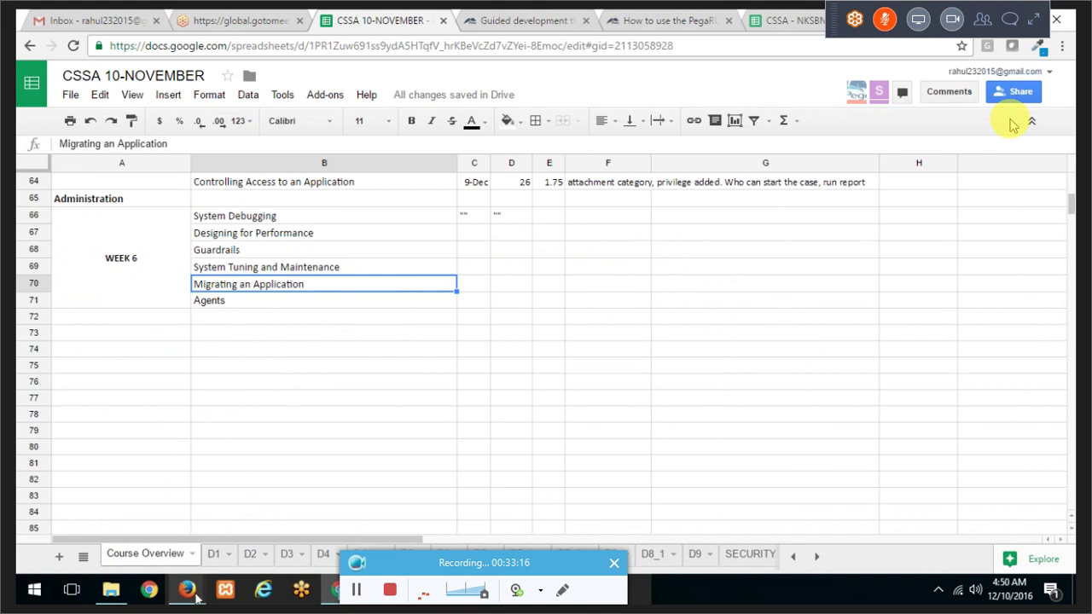
# Step: Bring Designer Studio forward and close every open work area except Home
pyautogui.moveTo(186, 589)
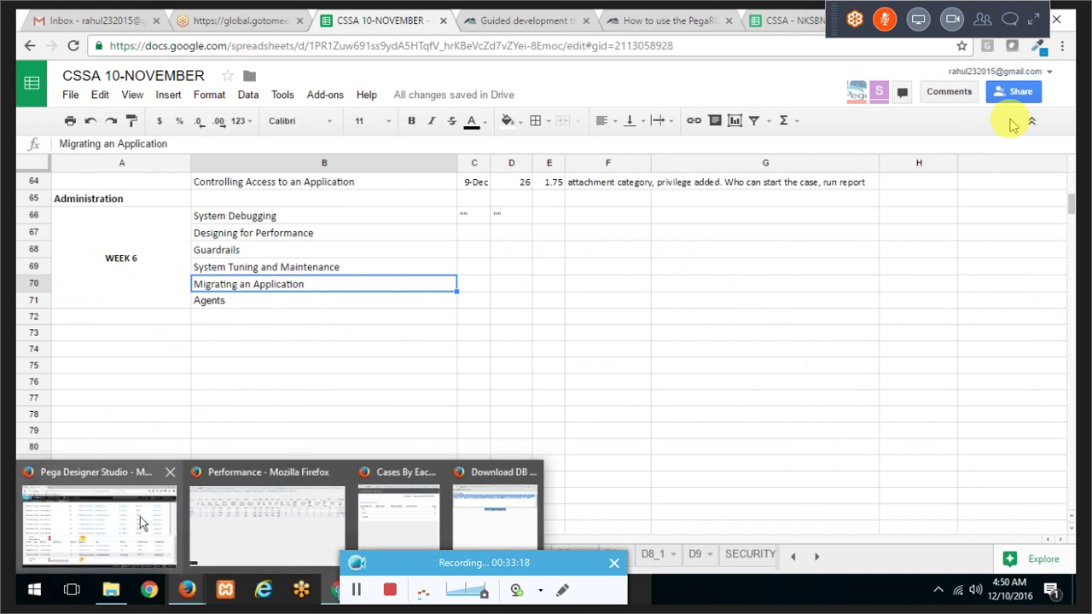
pyautogui.click(140, 517)
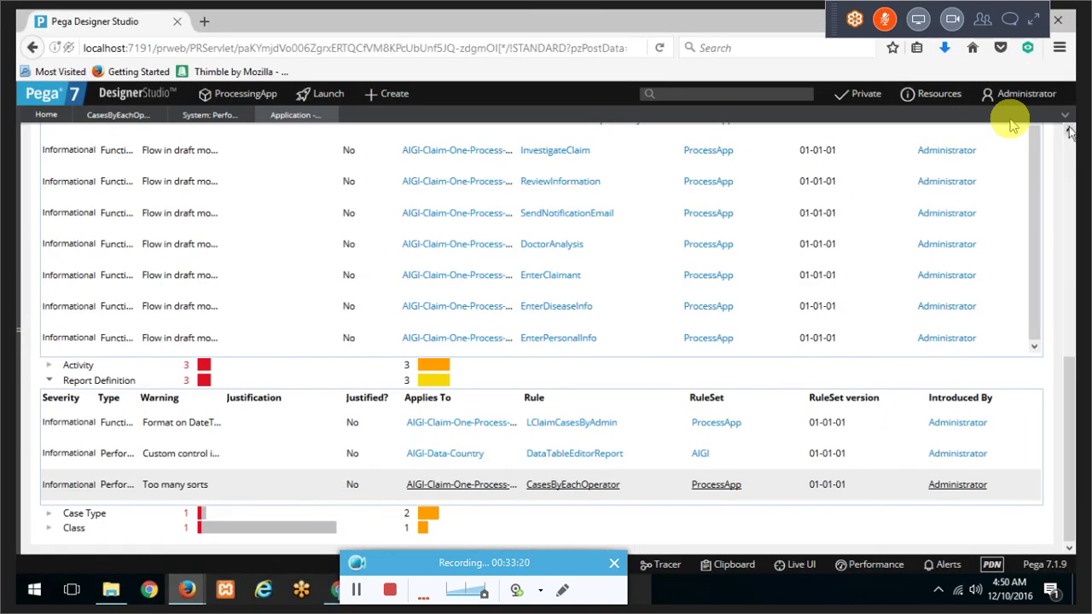
pyautogui.click(1065, 119)
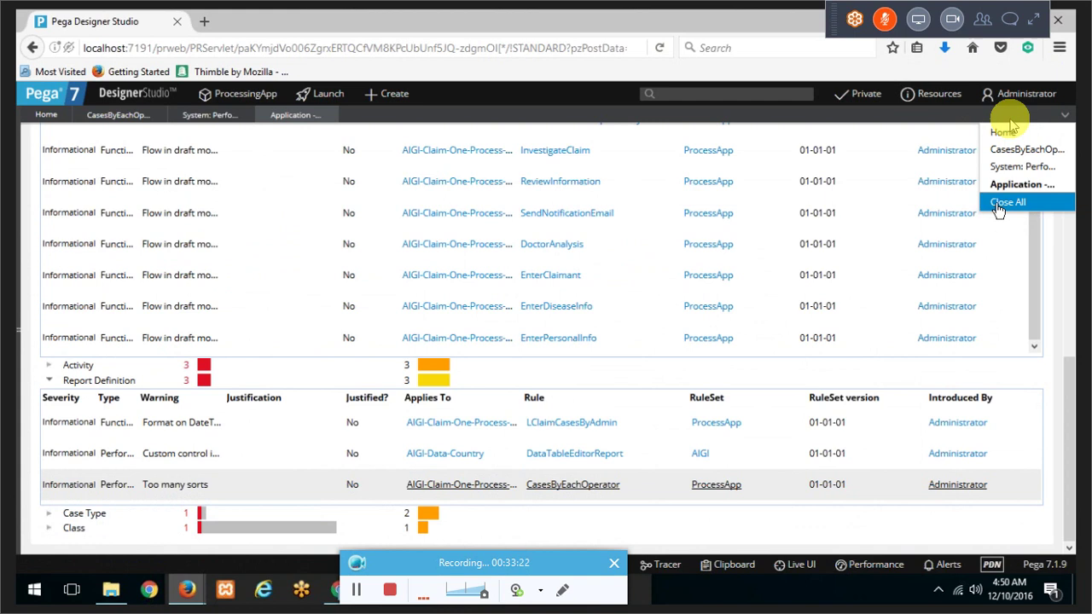
pyautogui.click(999, 204)
pyautogui.scroll(3, 406, 266)
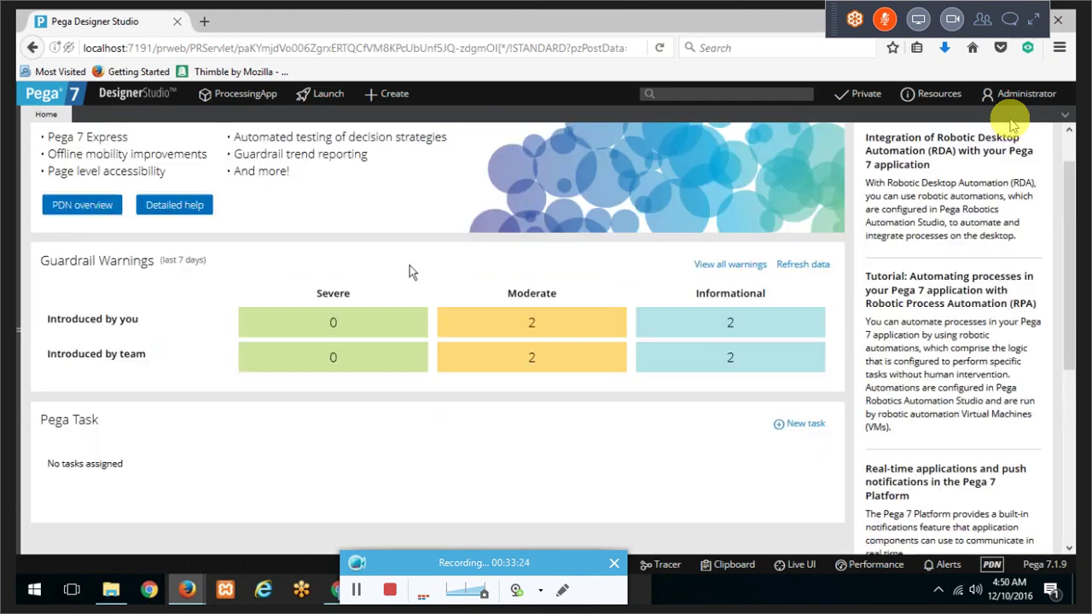
# Step: Expand the Designer Studio menu to Application > Distribution, revealing the Package submenu
pyautogui.click(139, 93)
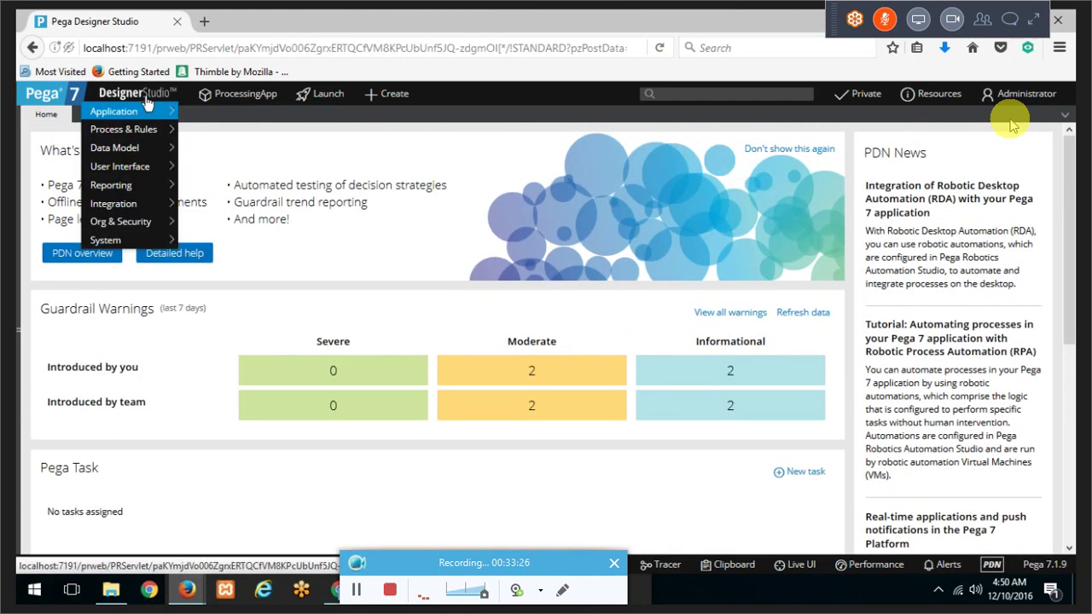
pyautogui.moveTo(147, 111)
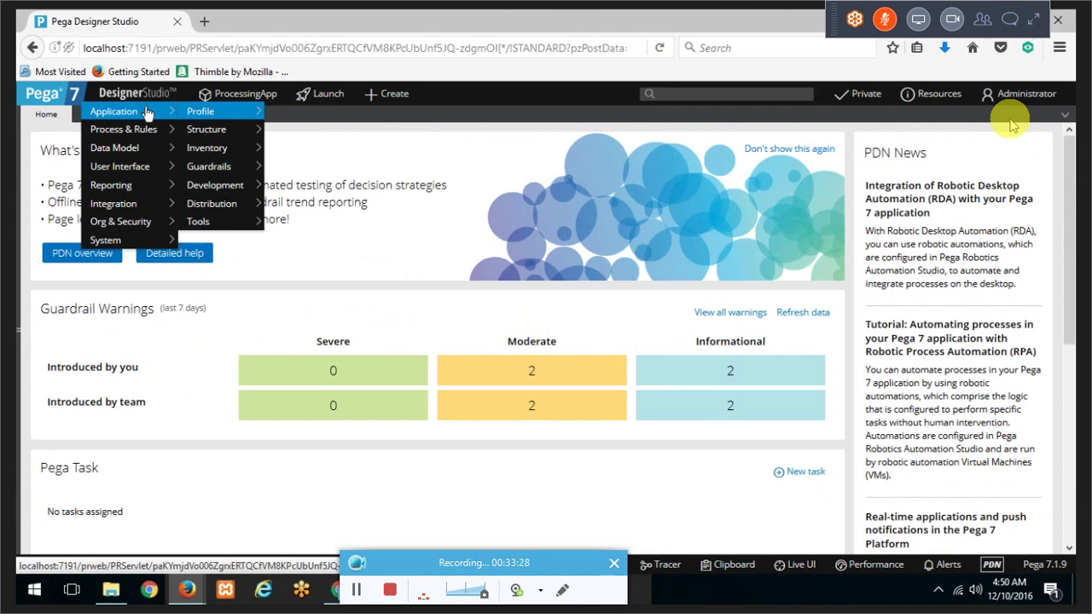
pyautogui.moveTo(189, 112)
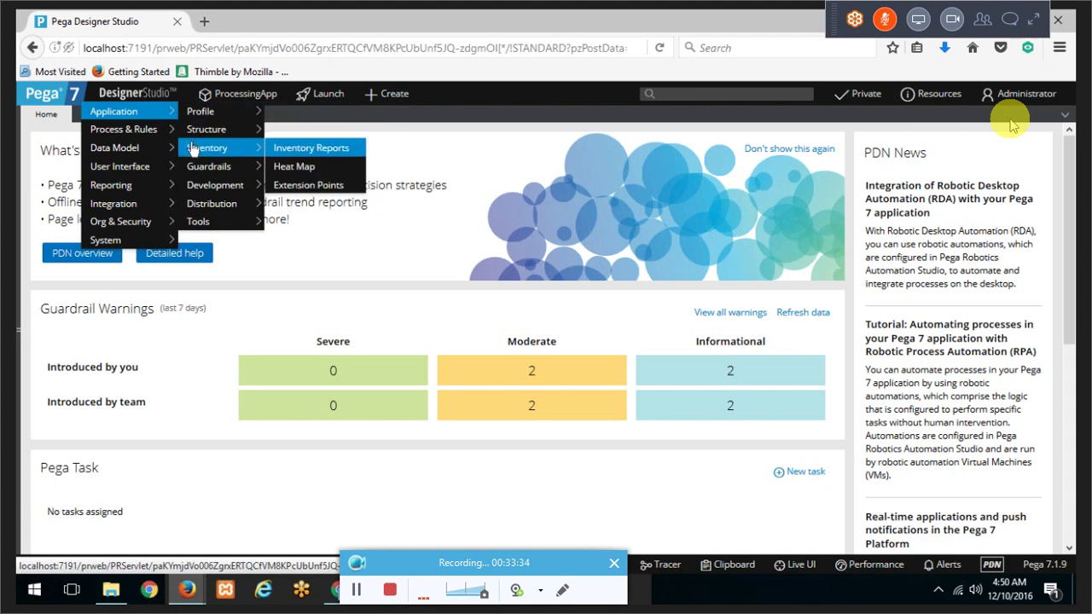
pyautogui.moveTo(193, 177)
pyautogui.moveTo(208, 207)
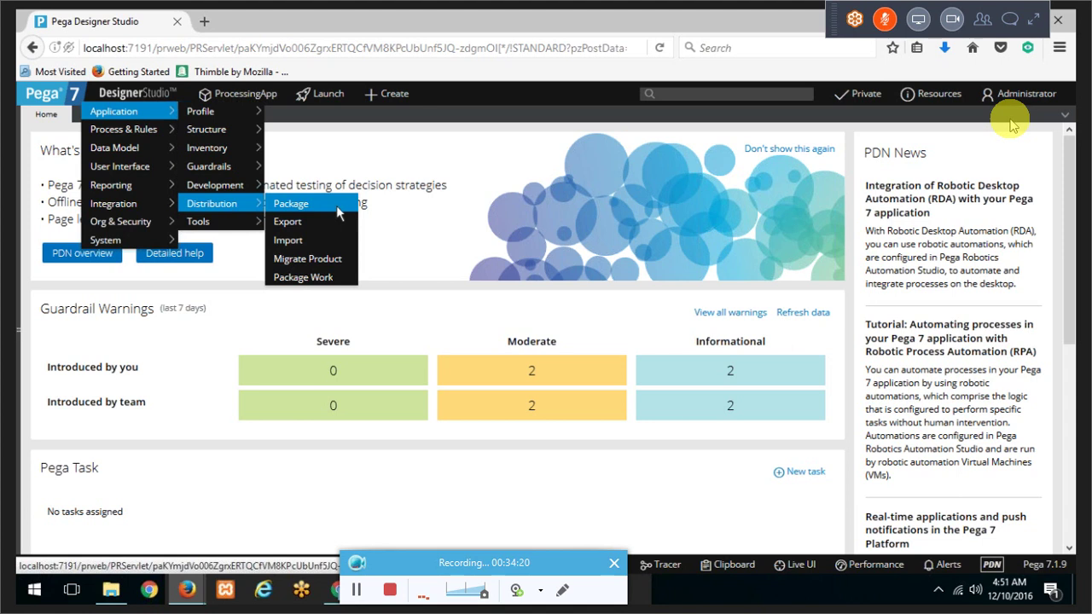
# Step: Start packaging with ruleset ProcessApp version 01-01-01, then advance to the application stack
pyautogui.click(337, 207)
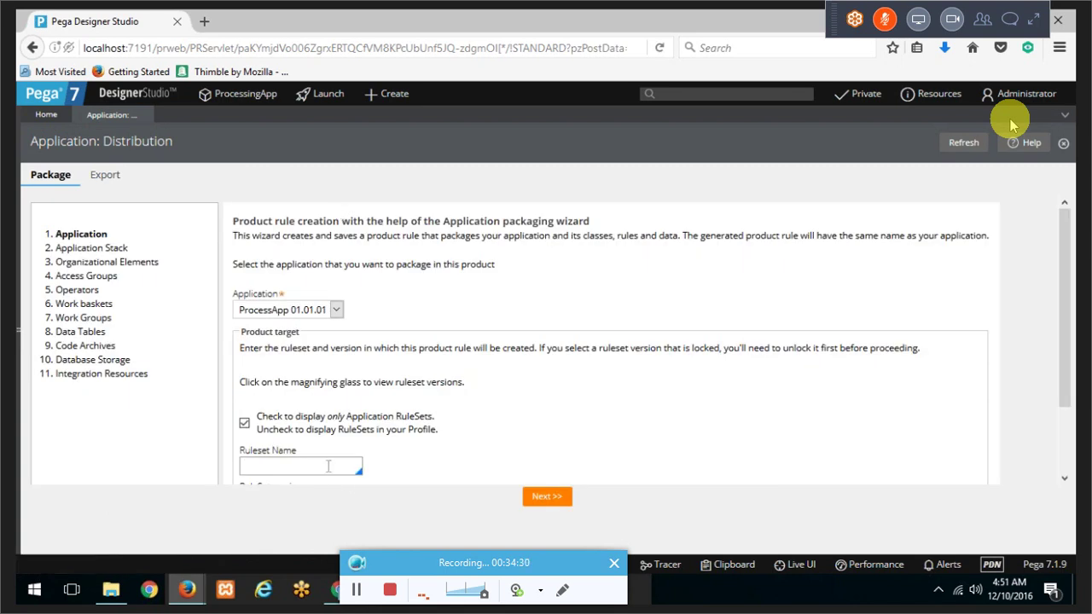
pyautogui.scroll(-1, 328, 466)
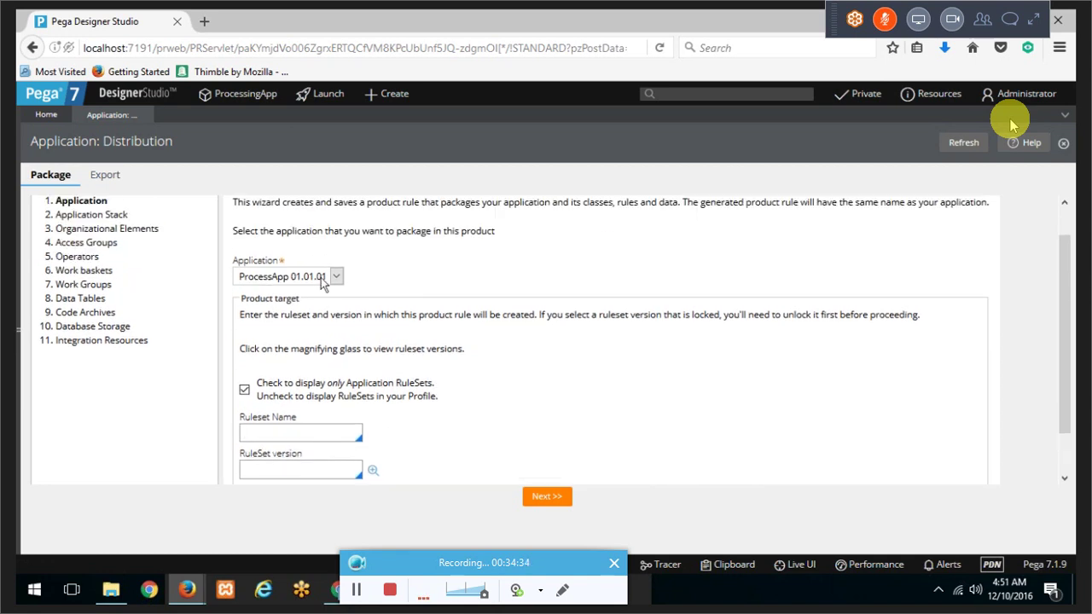
pyautogui.press('Down')
pyautogui.press('Down')
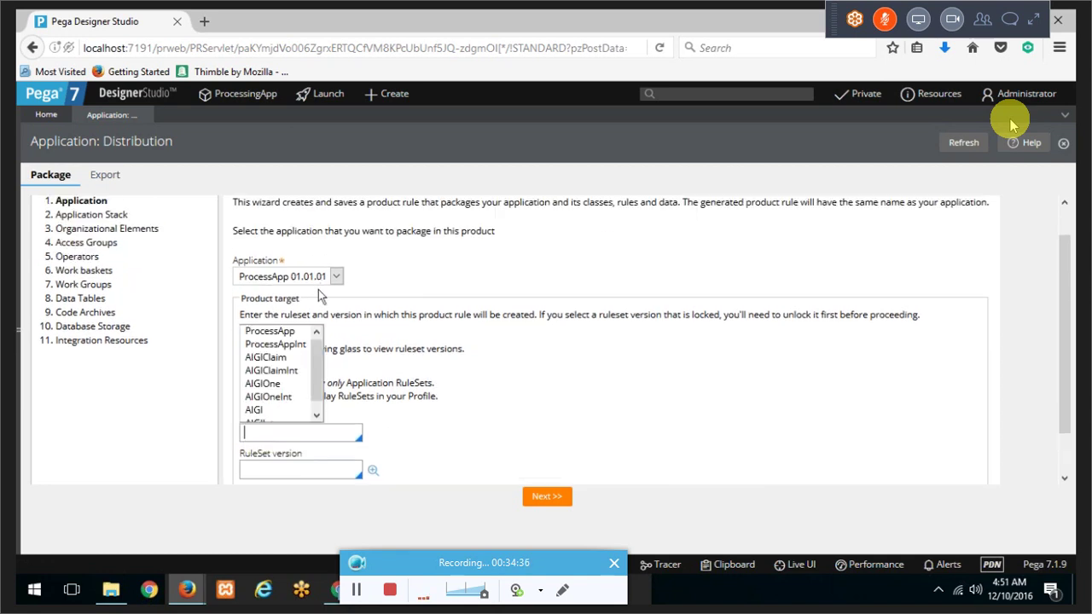
pyautogui.press('Return')
pyautogui.click(319, 468)
pyautogui.press('Down')
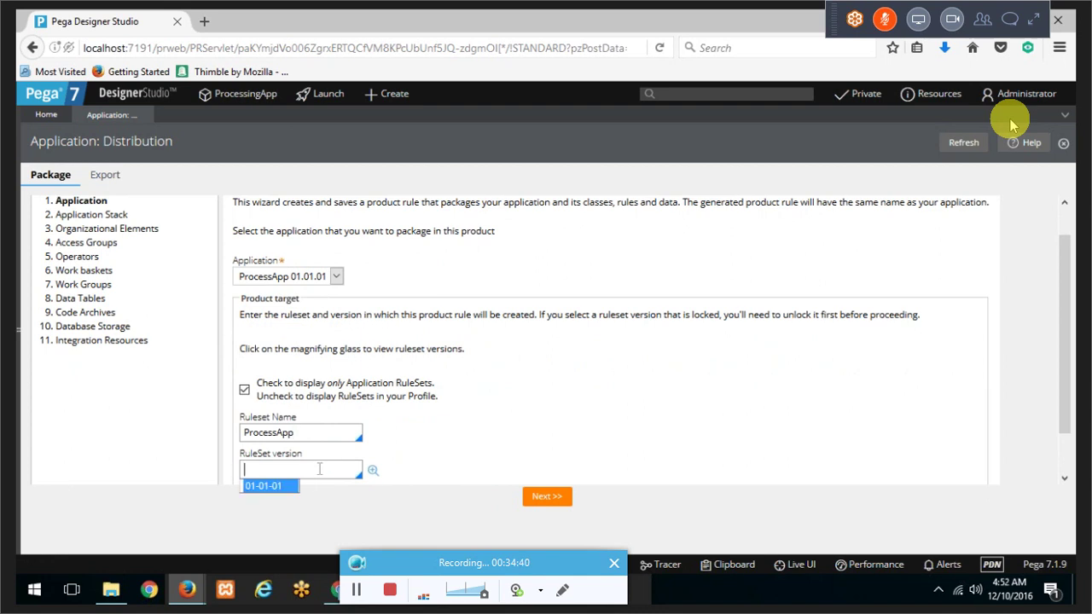
pyautogui.press('Return')
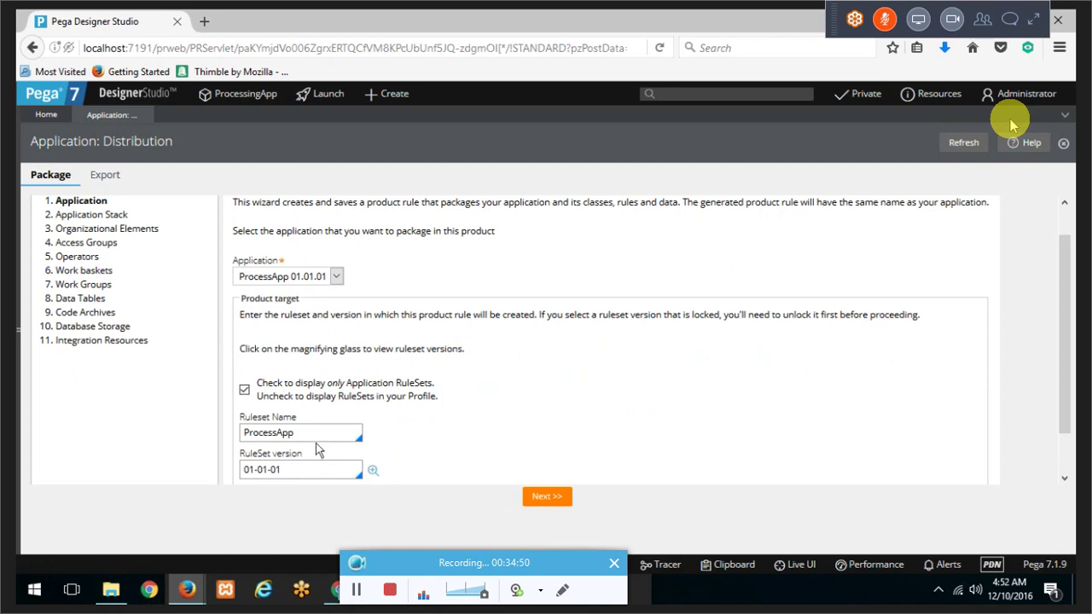
pyautogui.click(539, 495)
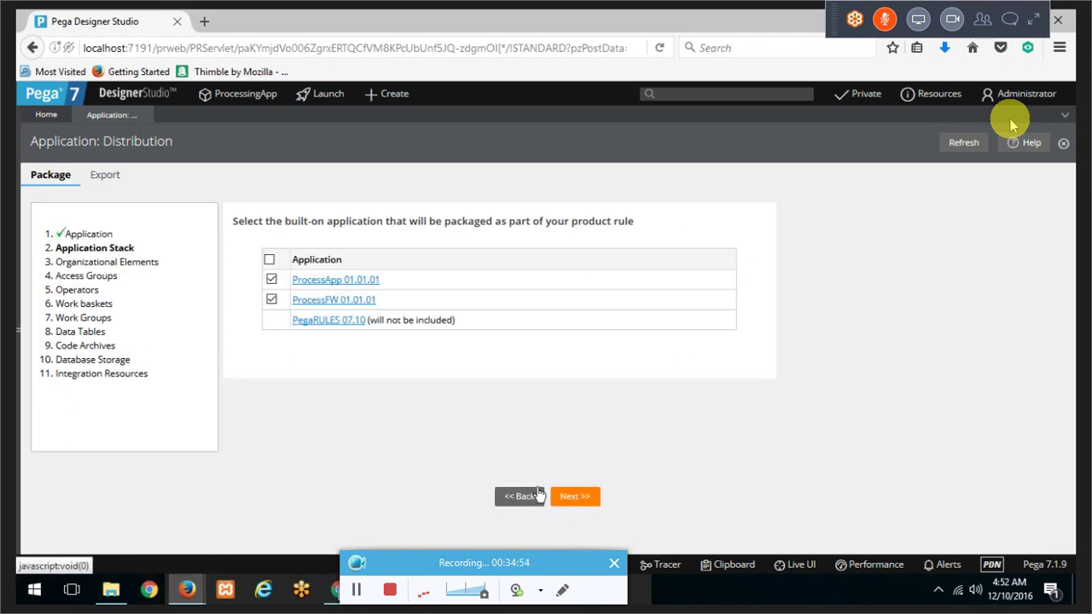
# Step: Keep default organizations, access groups, operators, work baskets, work groups, data tables and code archives
pyautogui.click(539, 495)
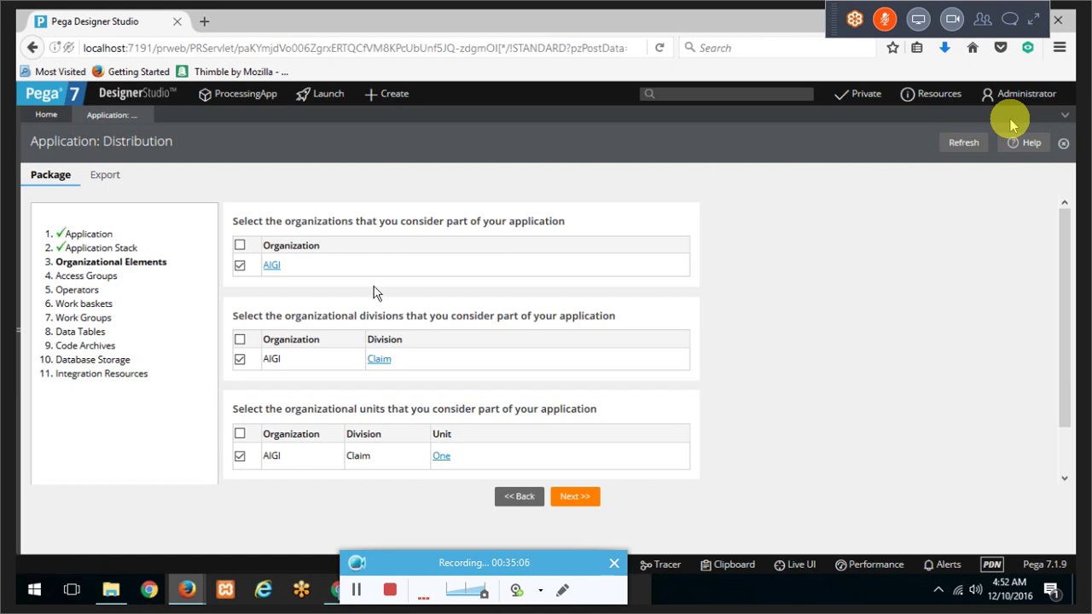
pyautogui.scroll(-1, 378, 292)
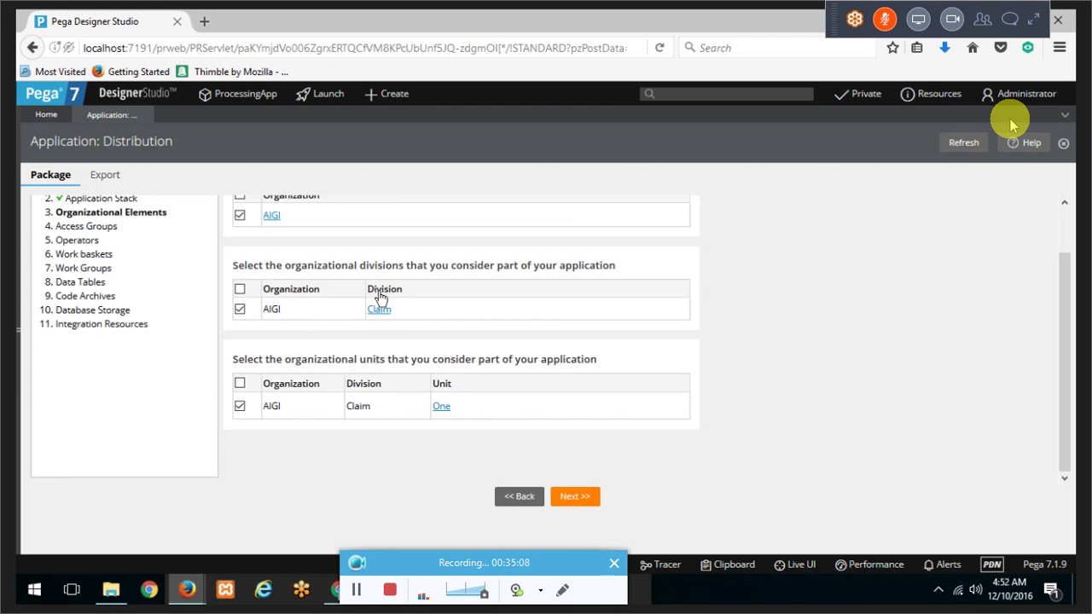
pyautogui.scroll(1, 378, 292)
pyautogui.click(574, 496)
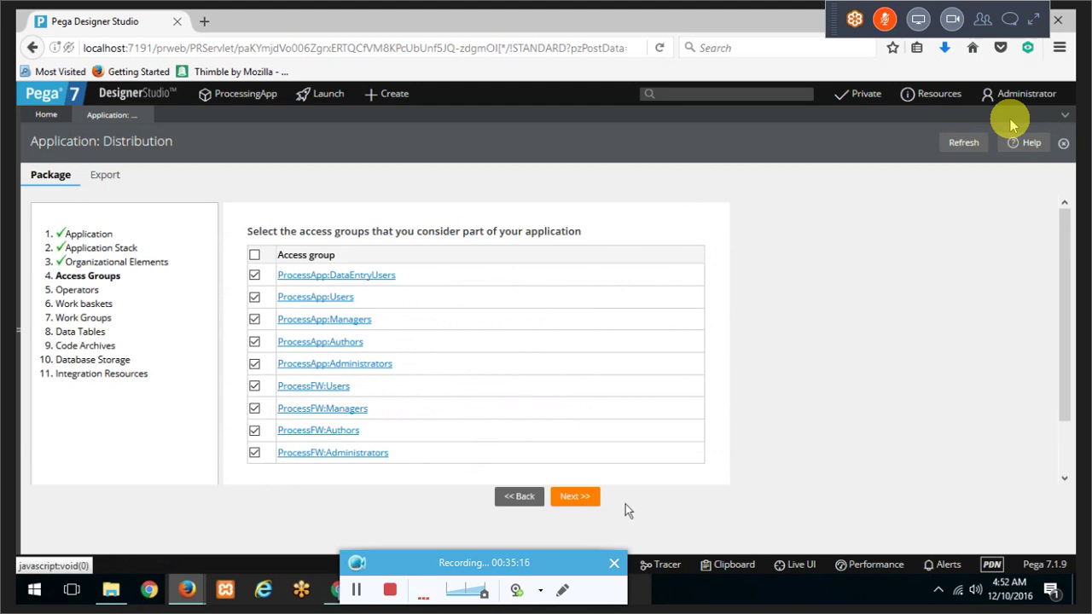
pyautogui.click(602, 503)
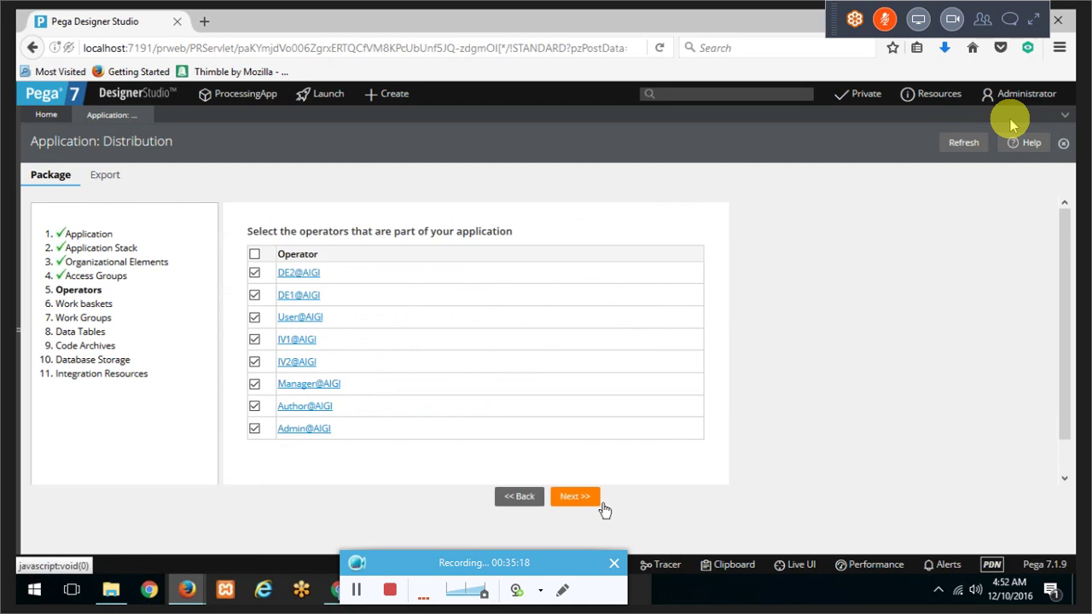
pyautogui.click(584, 499)
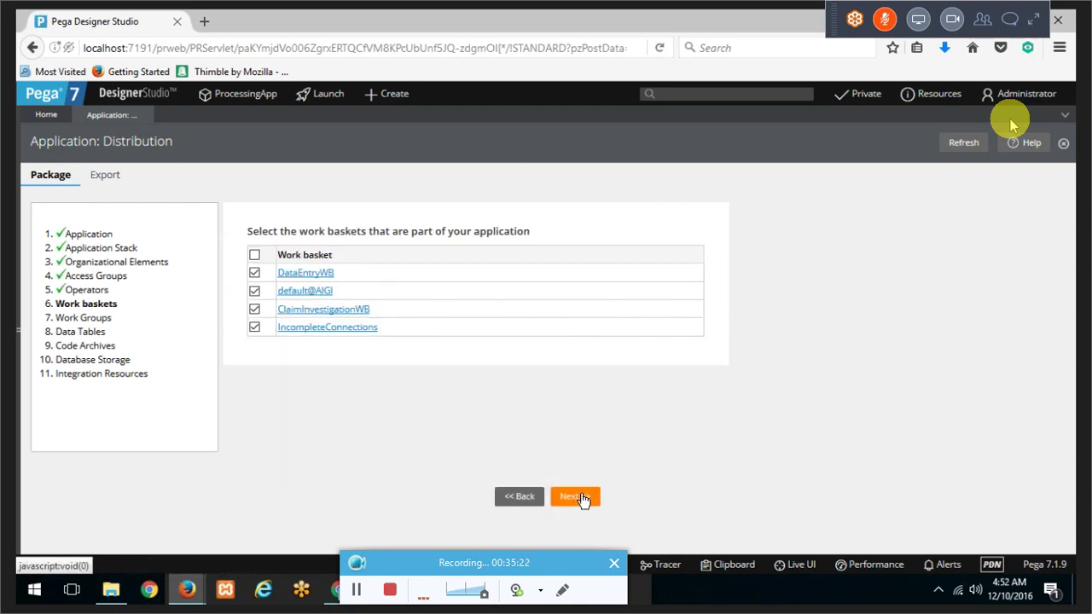
pyautogui.click(584, 499)
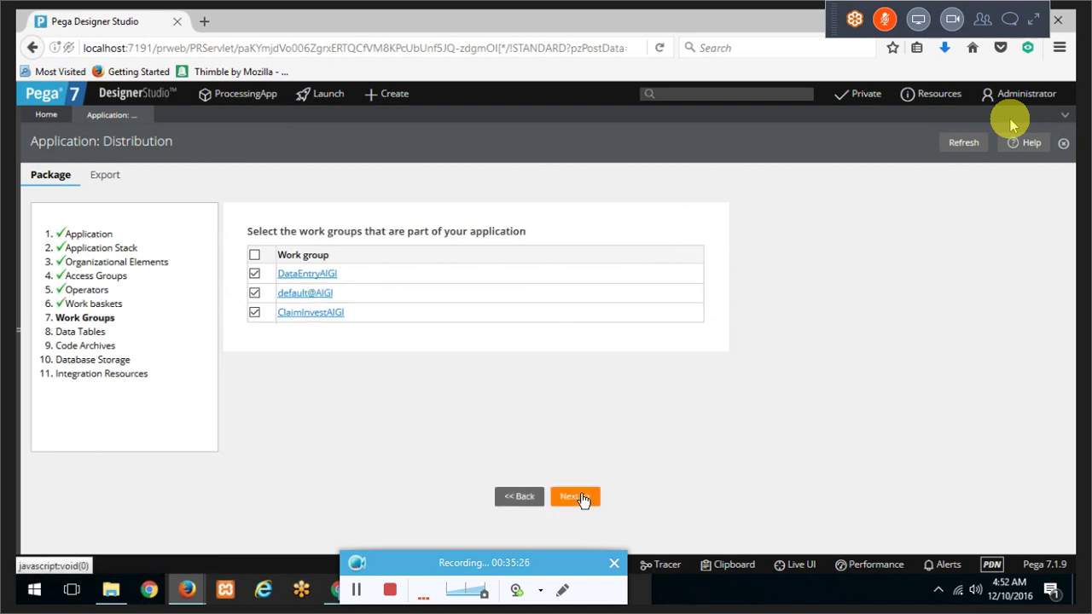
pyautogui.click(583, 499)
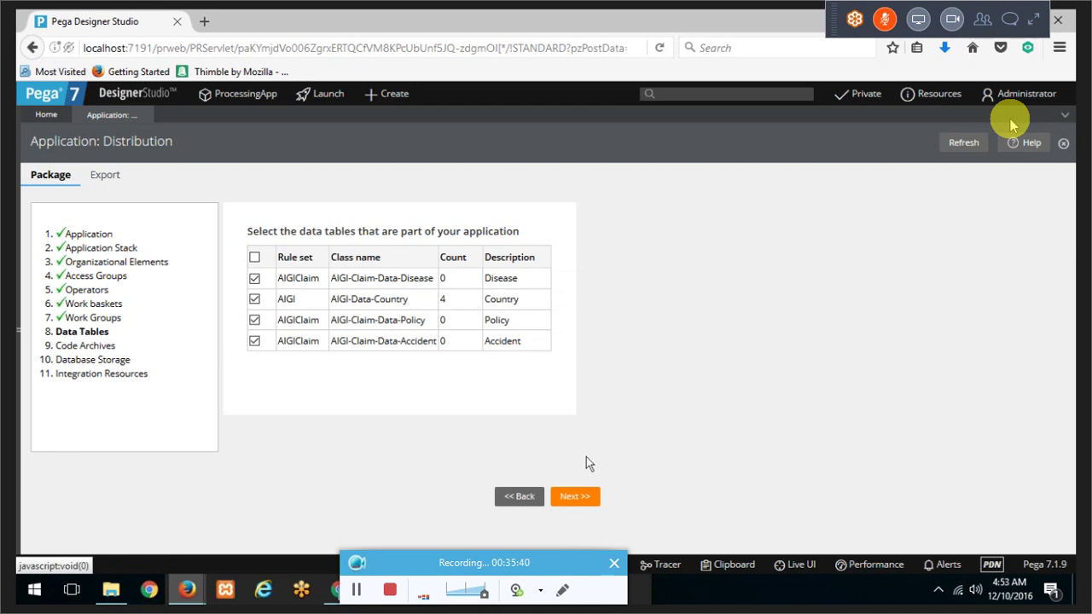
pyautogui.click(585, 500)
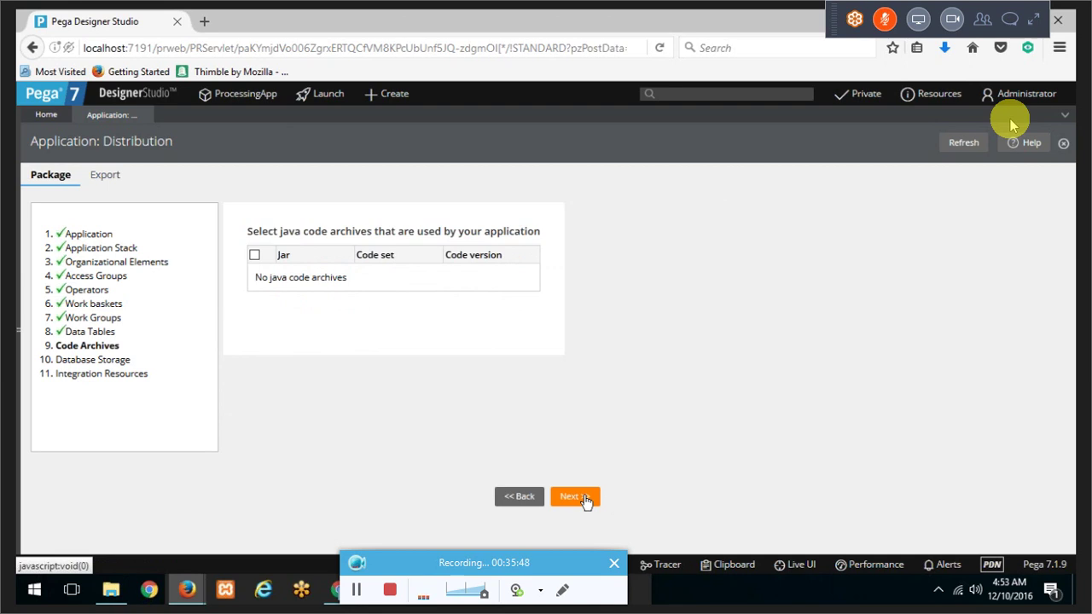
pyautogui.click(585, 499)
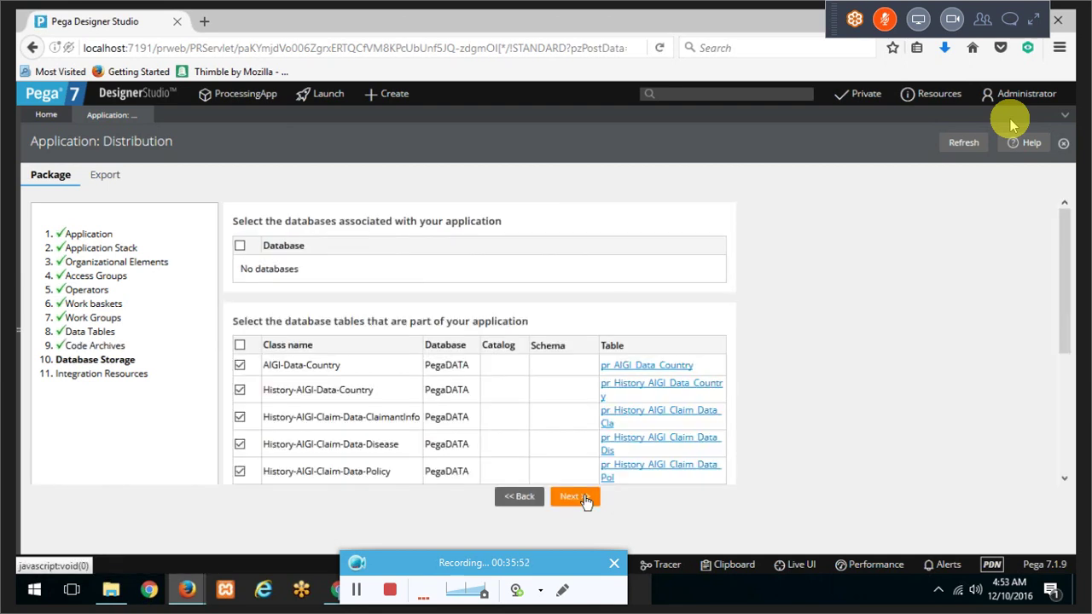
# Step: Delete the personaledition schema name from pc_aigi_claim_one_process_work, then return to the wizard
pyautogui.scroll(-3, 591, 440)
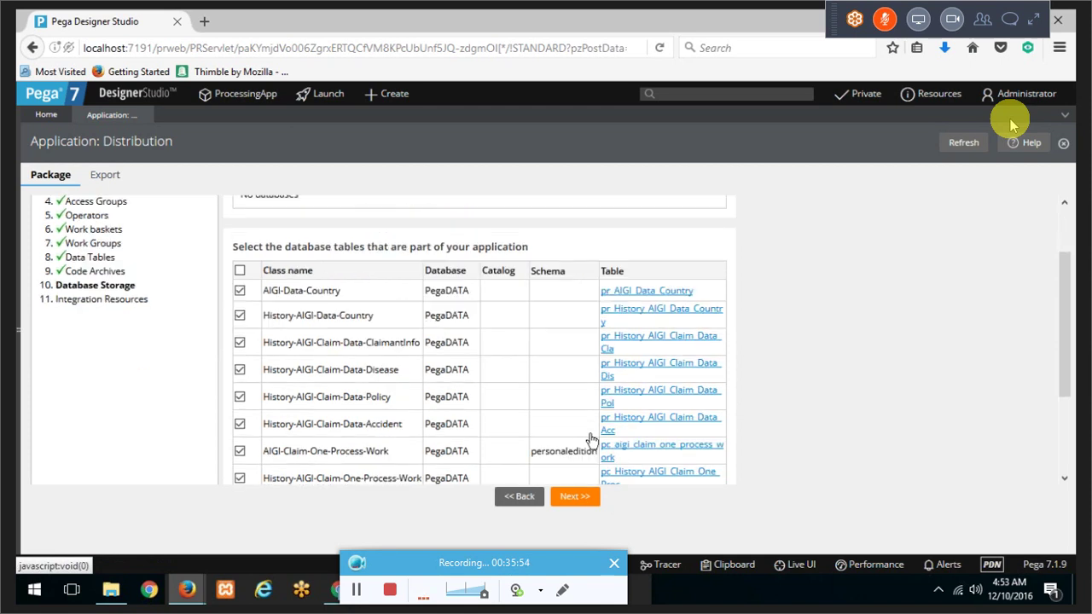
pyautogui.scroll(3, 591, 440)
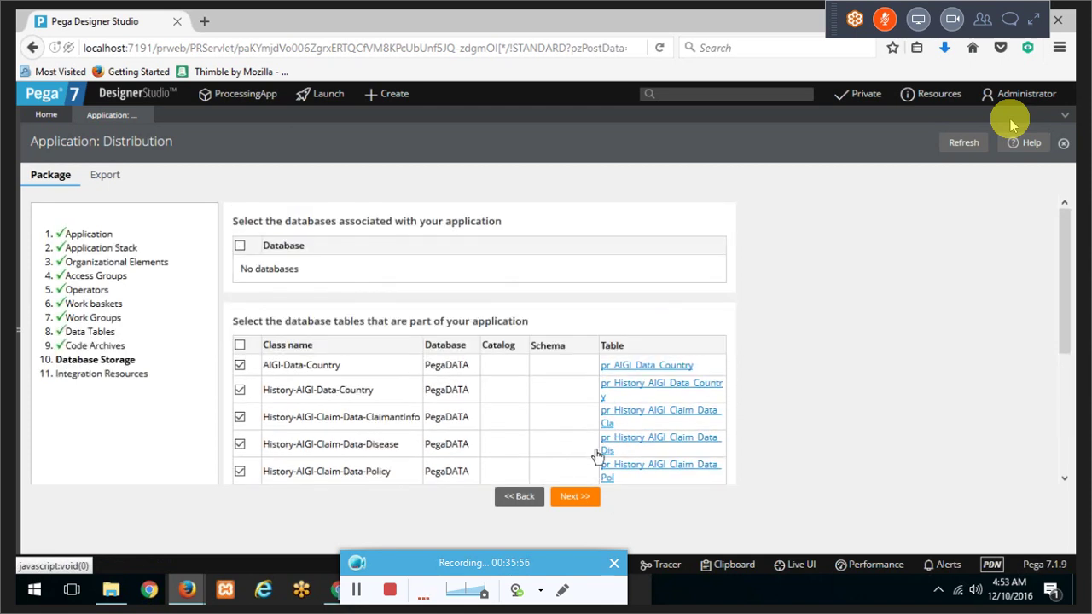
pyautogui.scroll(-3, 582, 410)
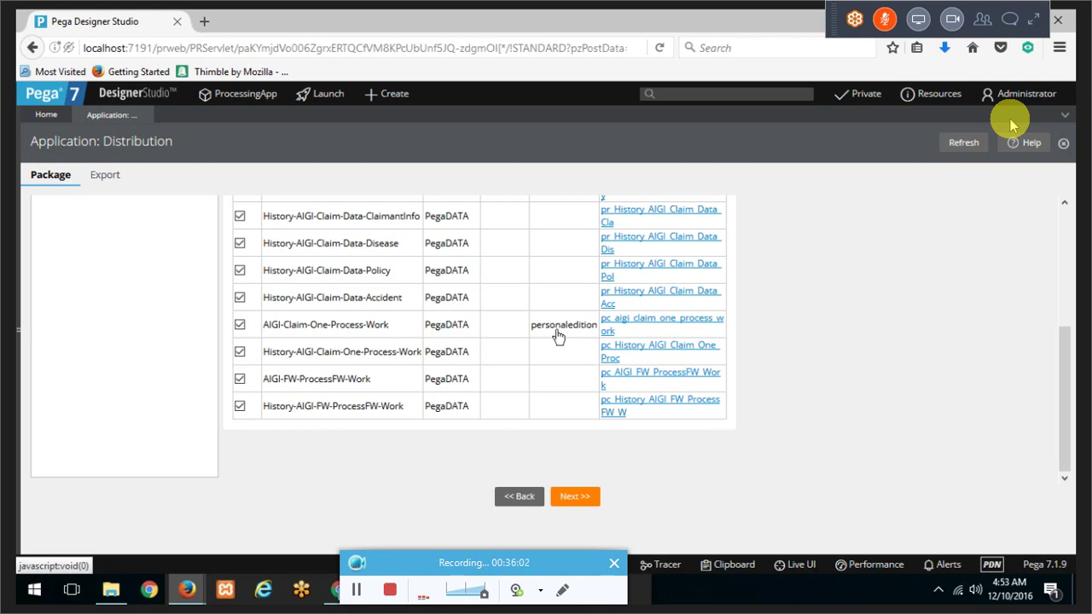
pyautogui.scroll(2, 557, 336)
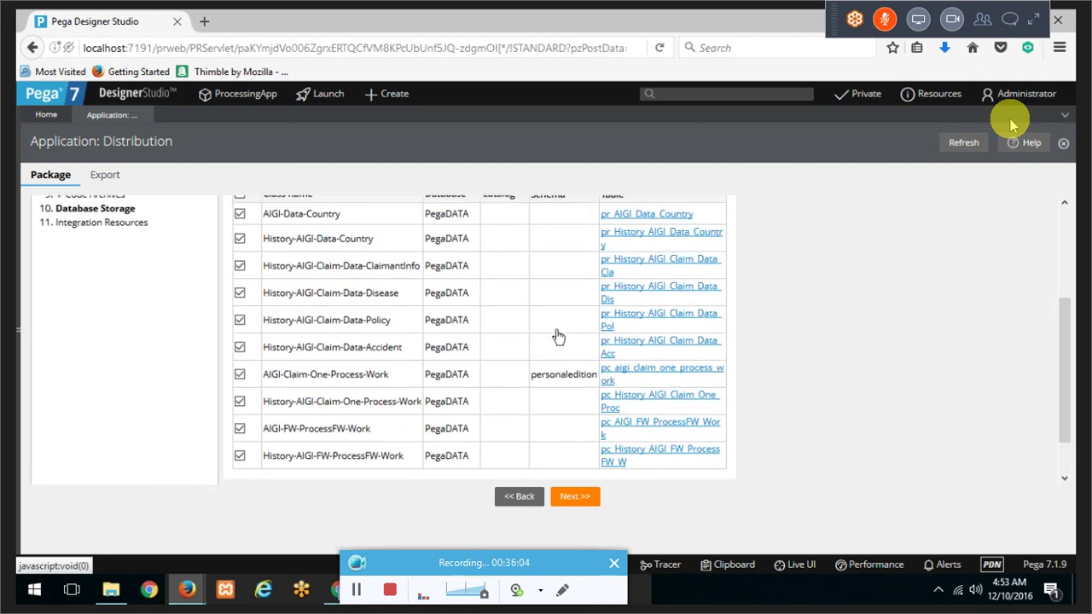
pyautogui.click(611, 379)
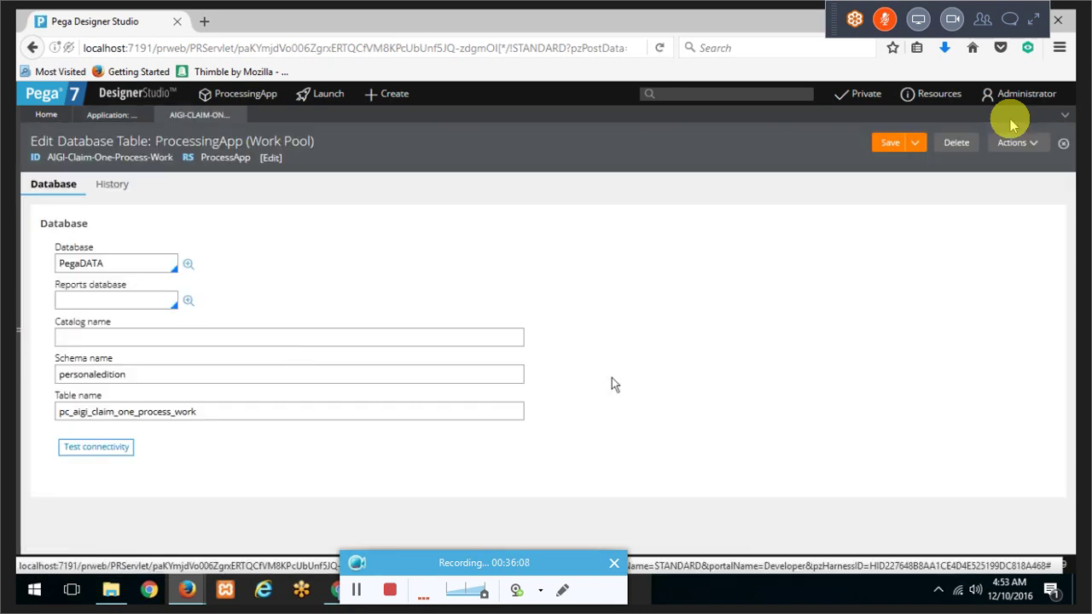
pyautogui.click(87, 374)
pyautogui.doubleClick(87, 374)
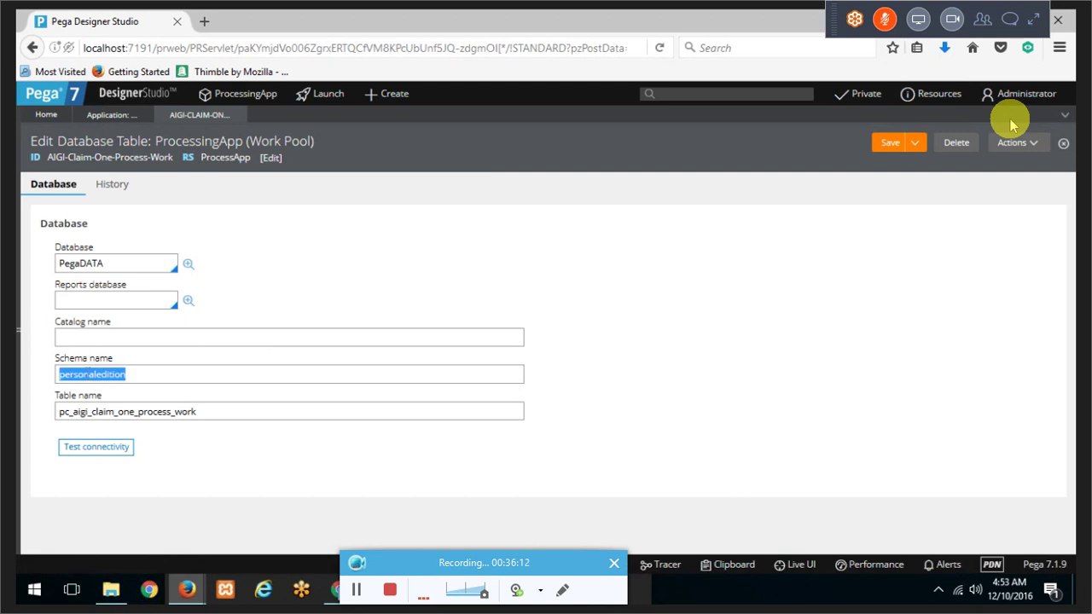
pyautogui.press('BackSpace')
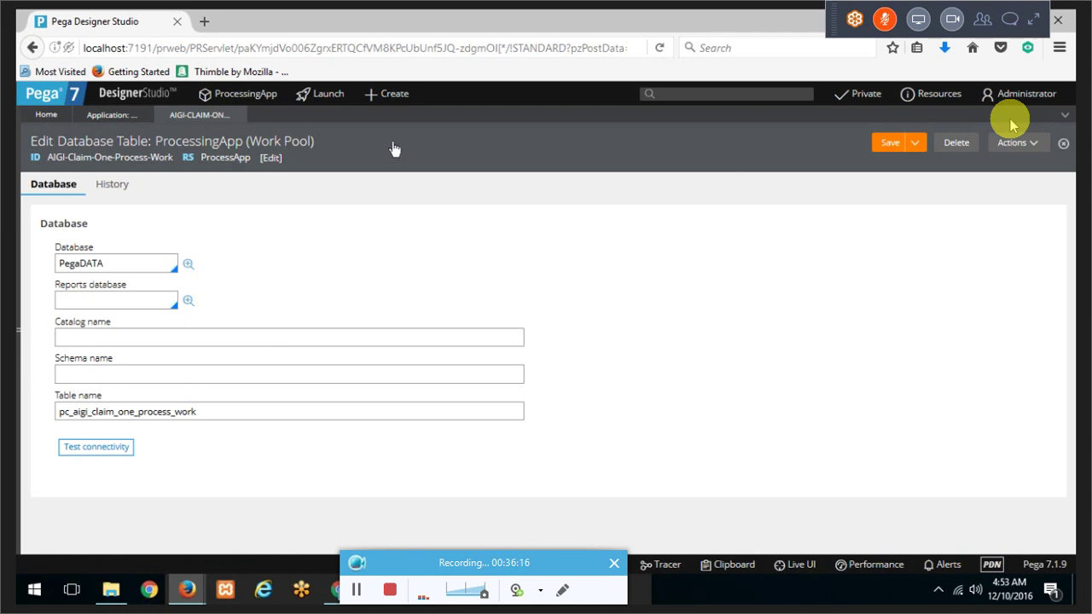
pyautogui.click(109, 115)
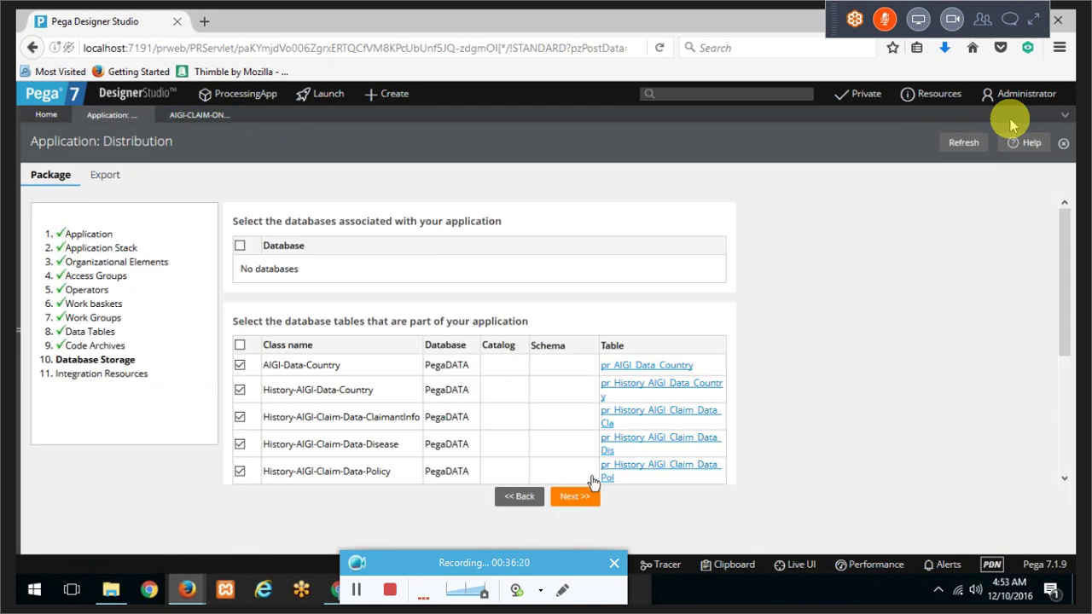
# Step: Review the preselected integration resources and finish packaging ProcessApp as a product
pyautogui.click(585, 498)
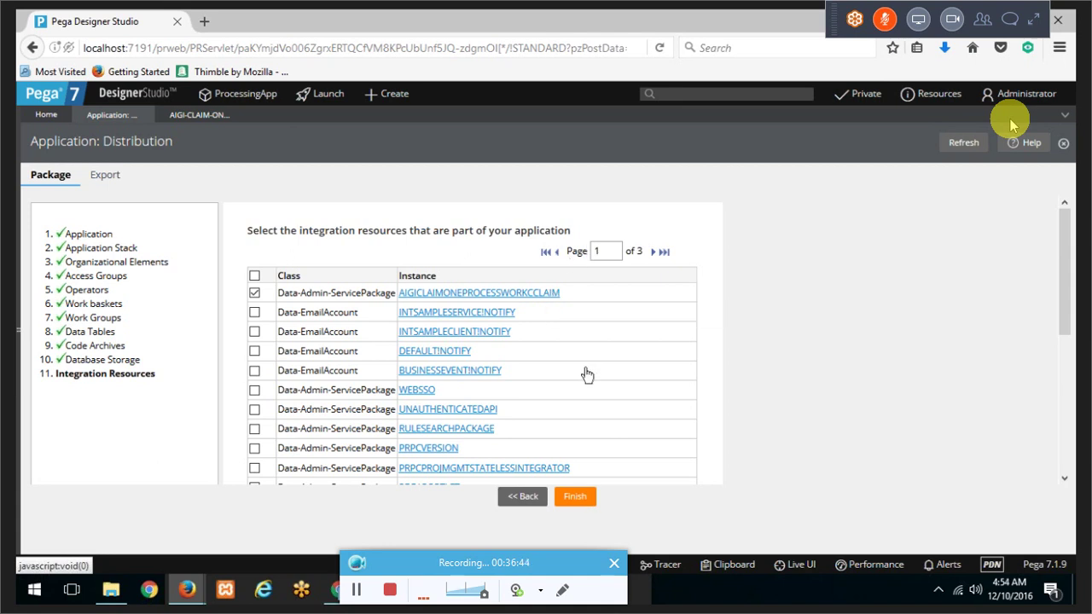
pyautogui.scroll(-5, 585, 373)
pyautogui.scroll(5, 585, 373)
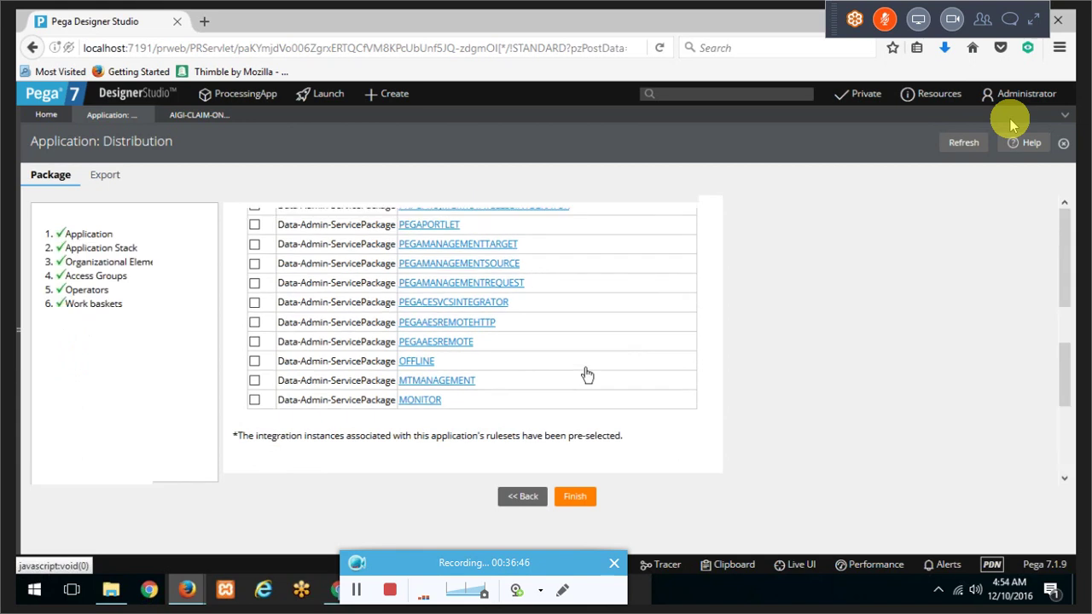
pyautogui.click(589, 497)
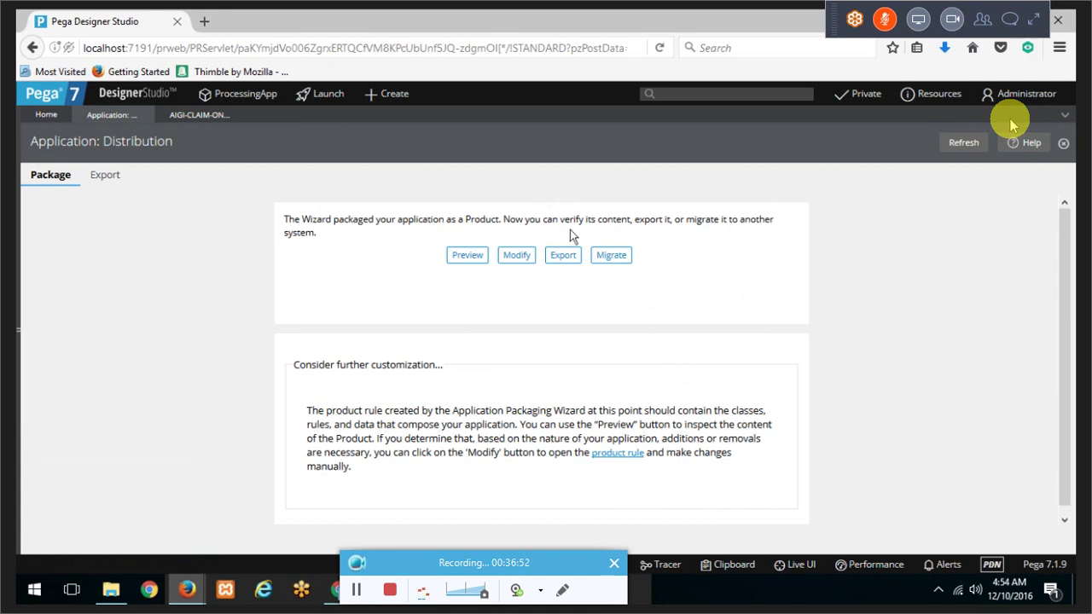
# Step: Open the ProcessApp product rule and tick 'Allow unlocked ruleset versions?' in File details
pyautogui.click(516, 255)
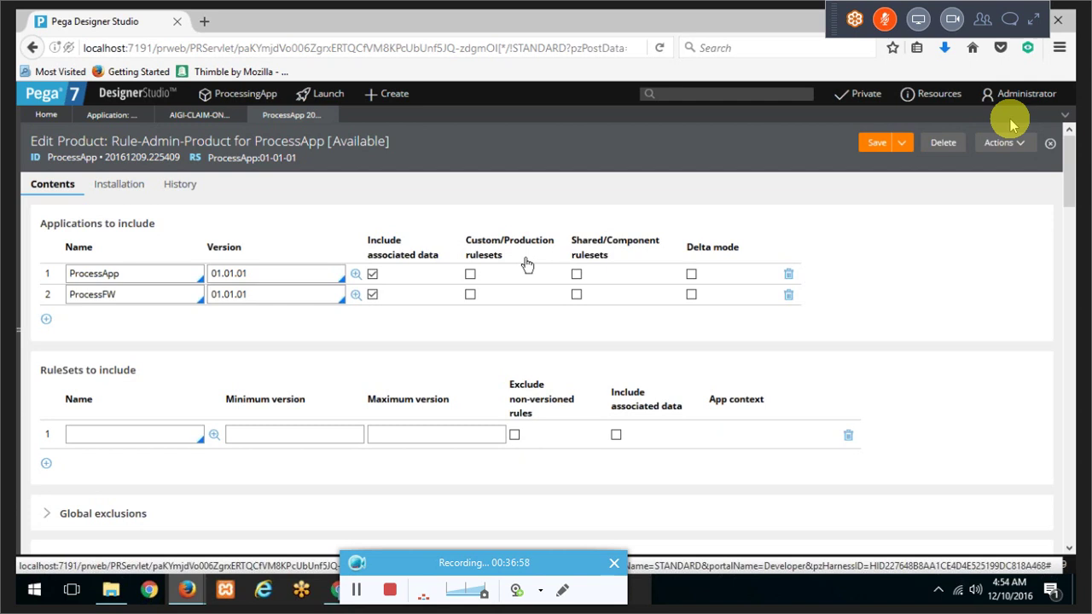
pyautogui.scroll(-5, 528, 266)
pyautogui.scroll(5, 527, 265)
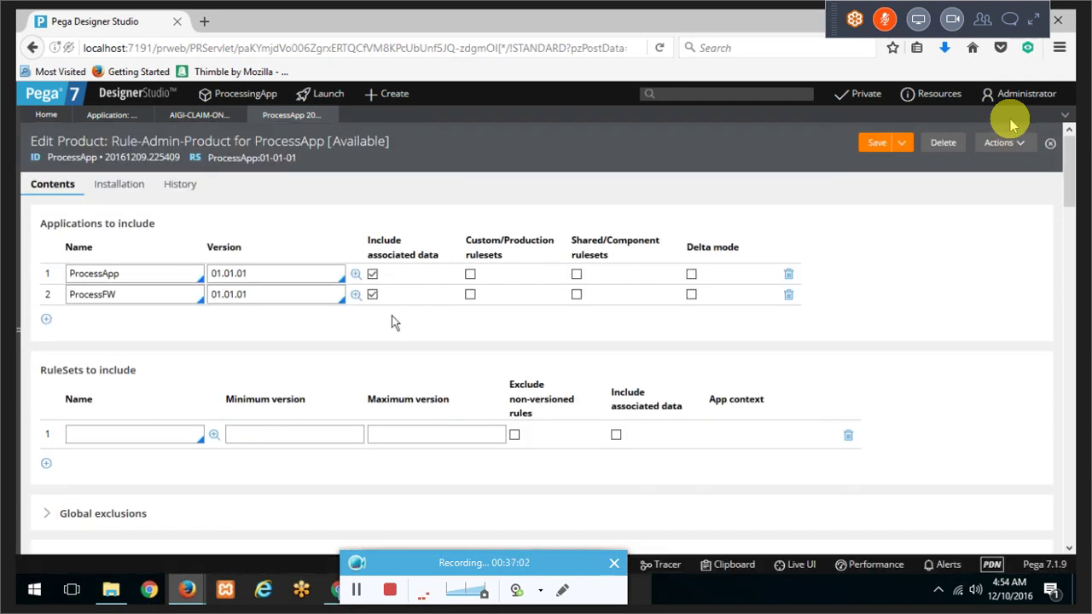
pyautogui.scroll(-12, 391, 315)
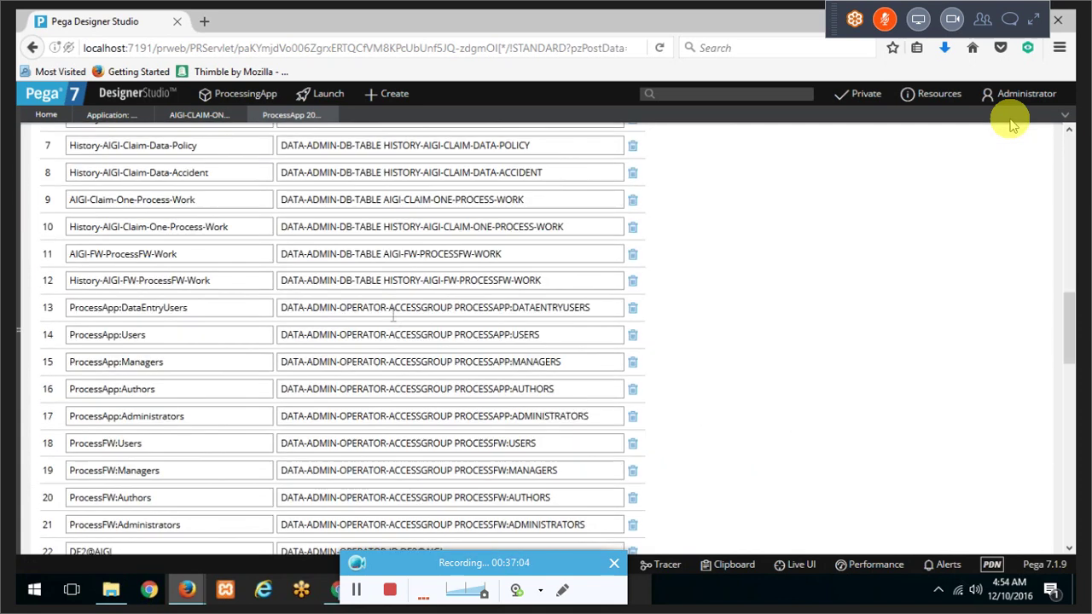
pyautogui.scroll(-10, 391, 318)
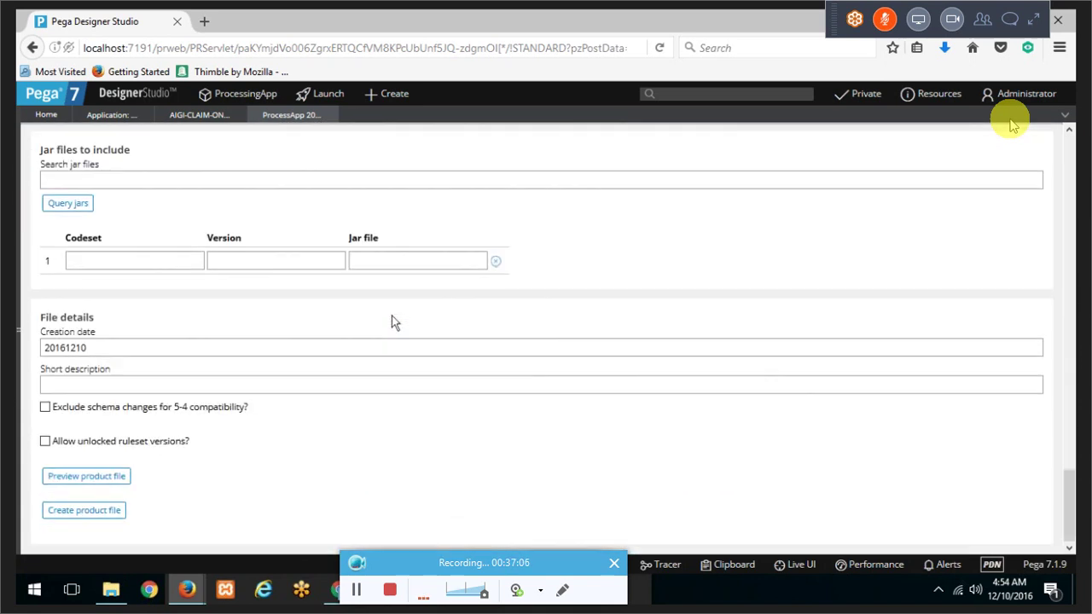
pyautogui.click(46, 442)
# Step: Save the ProcessApp product rule and create a product file named AIGIAPP
pyautogui.scroll(15, 1010, 125)
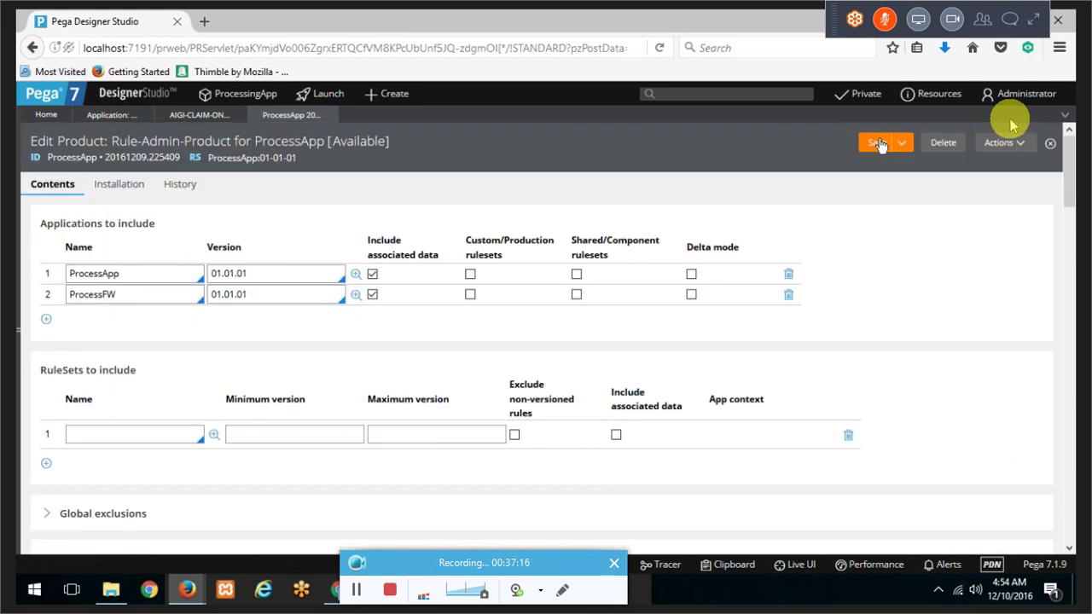
pyautogui.click(881, 145)
pyautogui.scroll(-15, 879, 140)
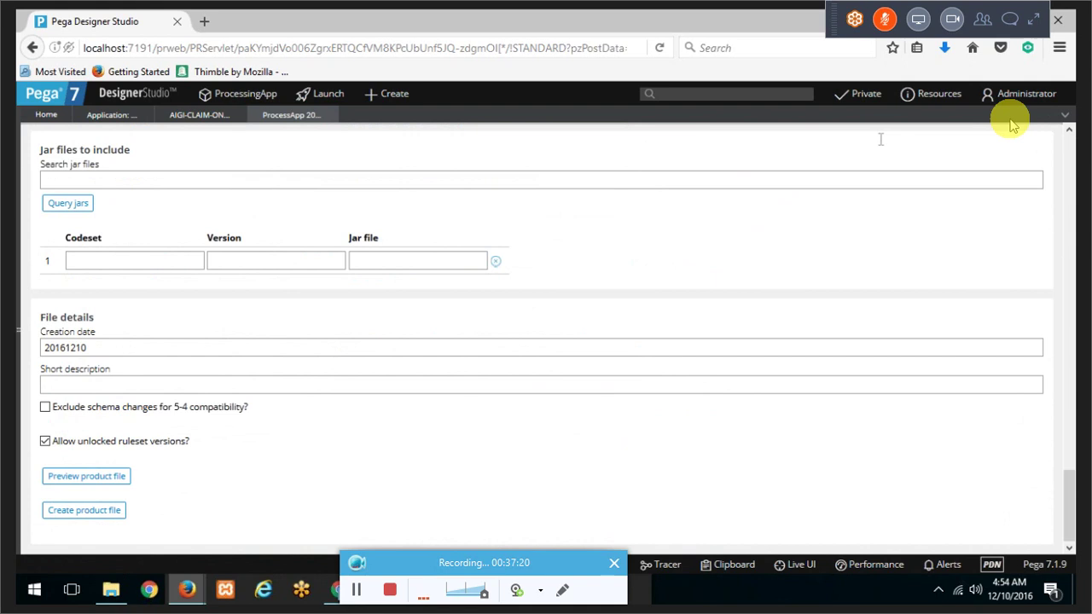
pyautogui.click(101, 512)
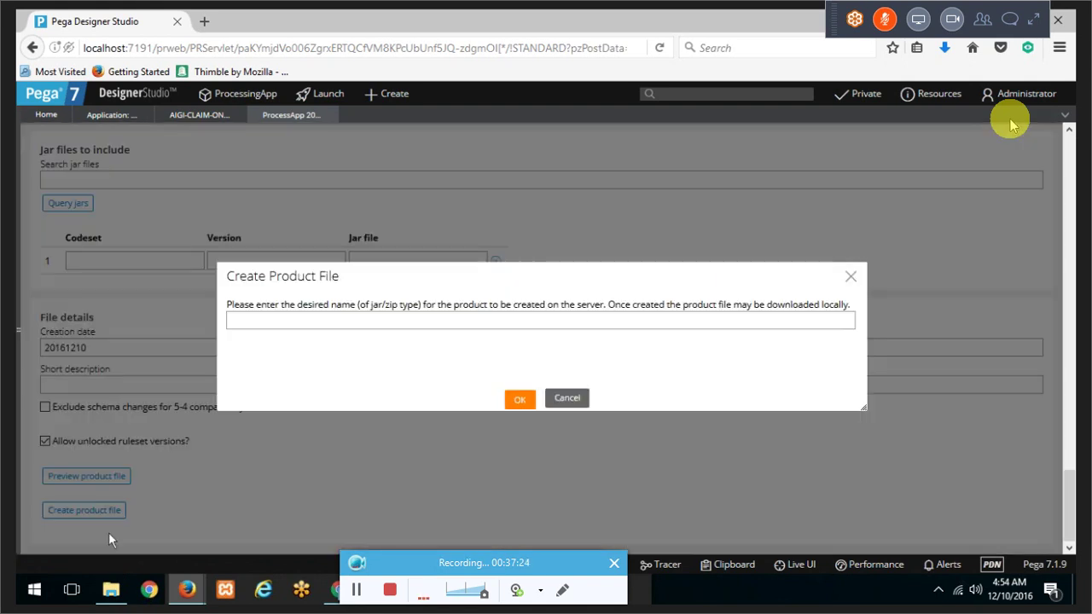
pyautogui.press('capslock')
pyautogui.write('a')
pyautogui.press('capslock')
pyautogui.press('BackSpace')
pyautogui.write('AIGIAPP')
pyautogui.click(520, 400)
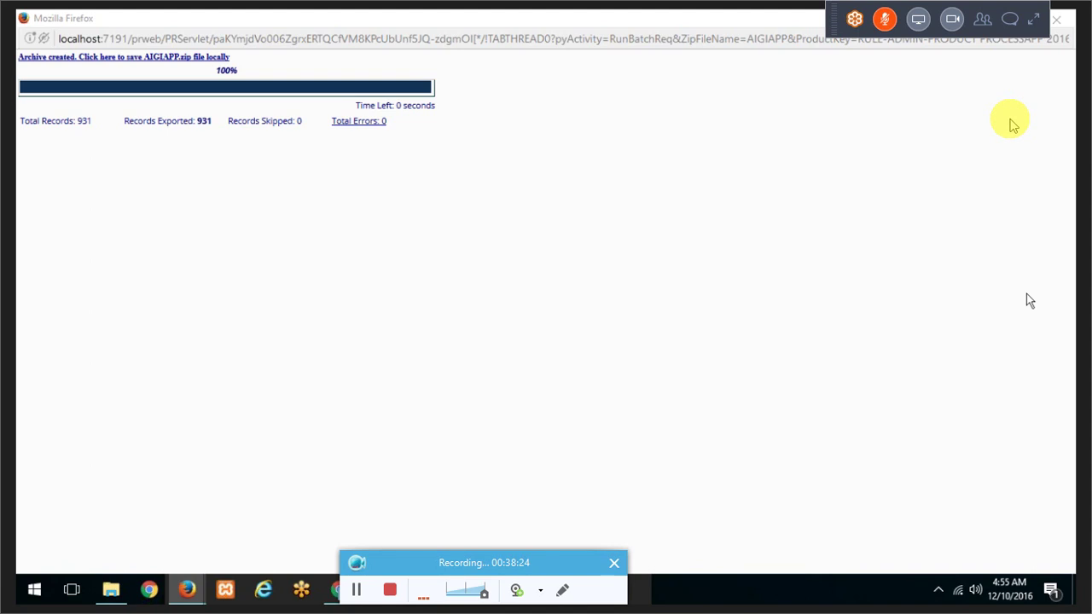
# Step: Once the AIGIAPP.zip export reaches 100%, switch to the Downloads folder
pyautogui.hotkey('alt', 'Tab')
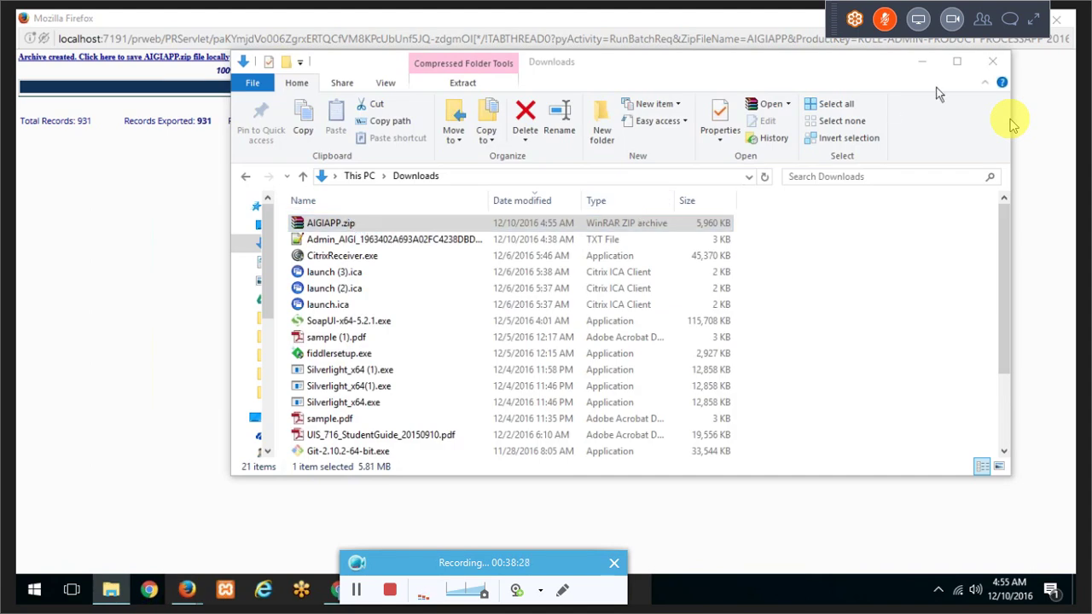
# Step: Minimize the Downloads window showing AIGIAPP.zip and switch to the Google Drive class folder
pyautogui.click(914, 65)
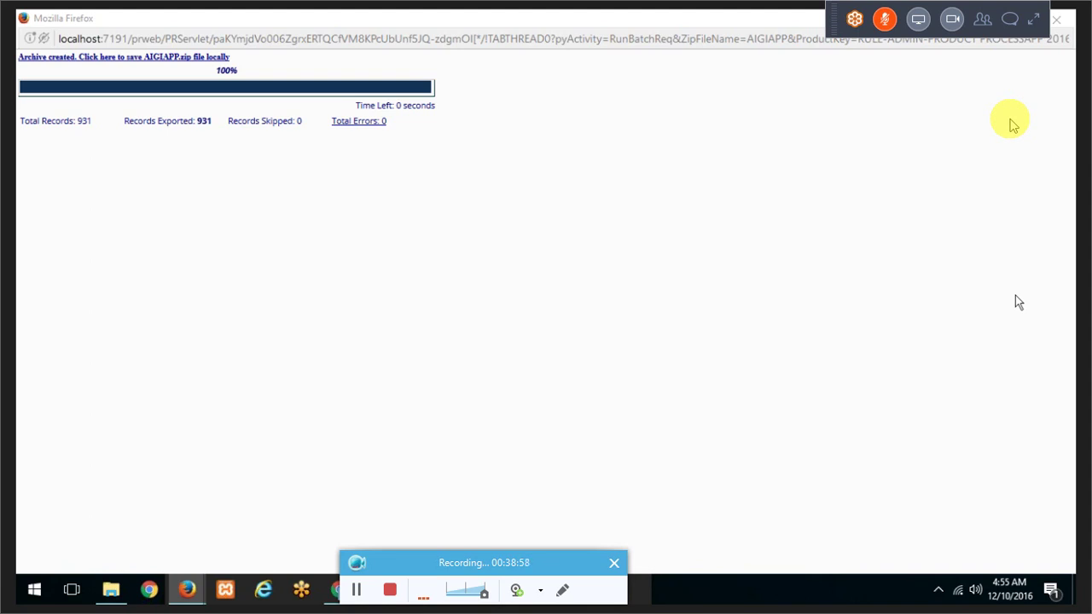
pyautogui.hotkey('alt', 'Tab')
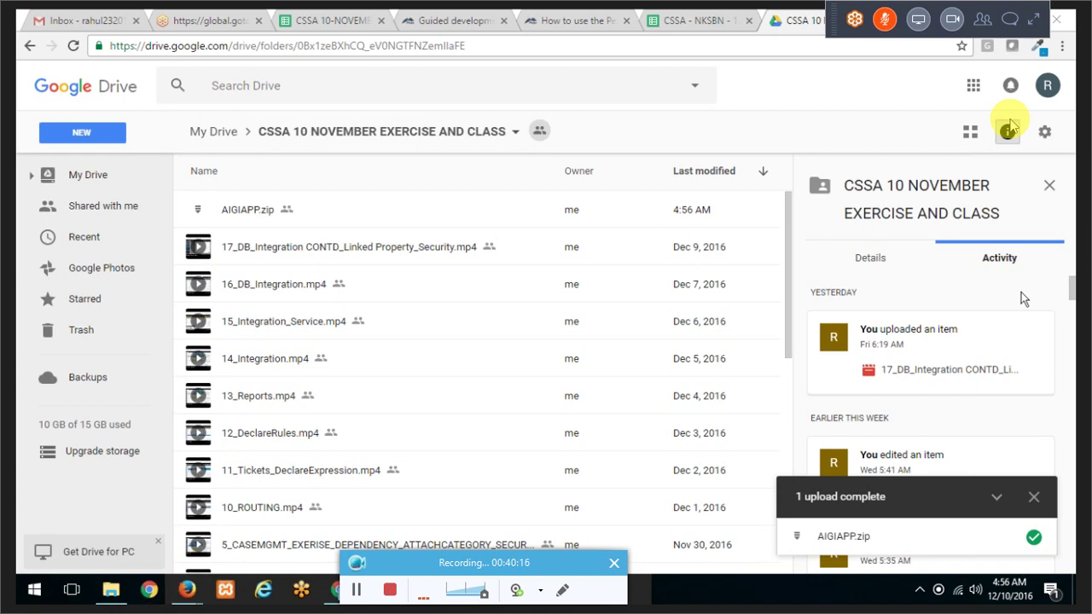
# Step: Select the uploaded AIGIAPP.zip to view its upload activity in the details pane
pyautogui.click(321, 210)
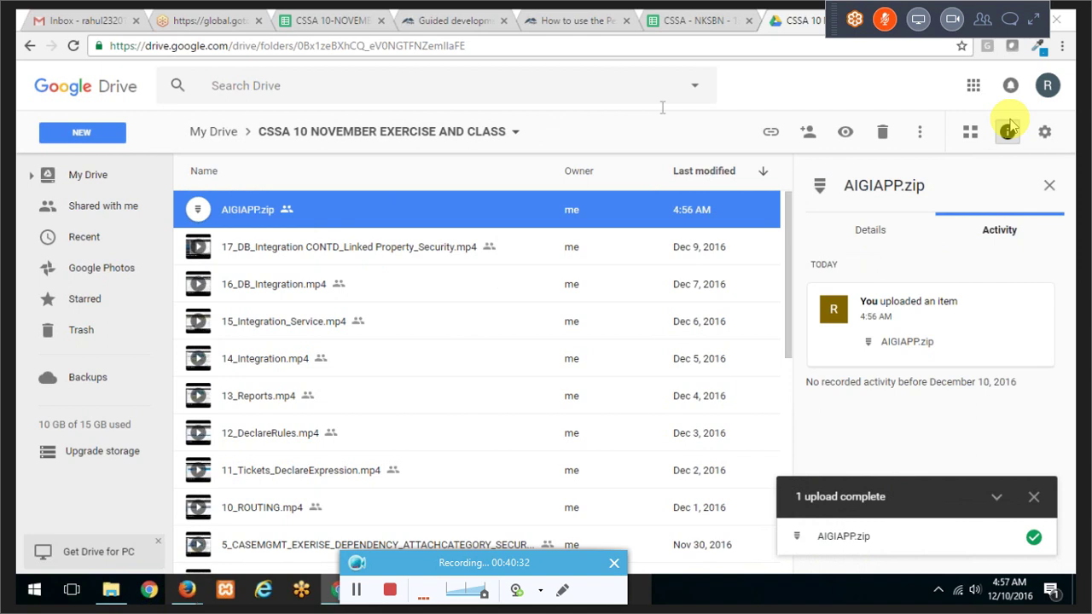
# Step: Dismiss the 'Sheet copied' dialog and open the D27_2 sheet of CSSA 10-NOVEMBER
pyautogui.click(719, 17)
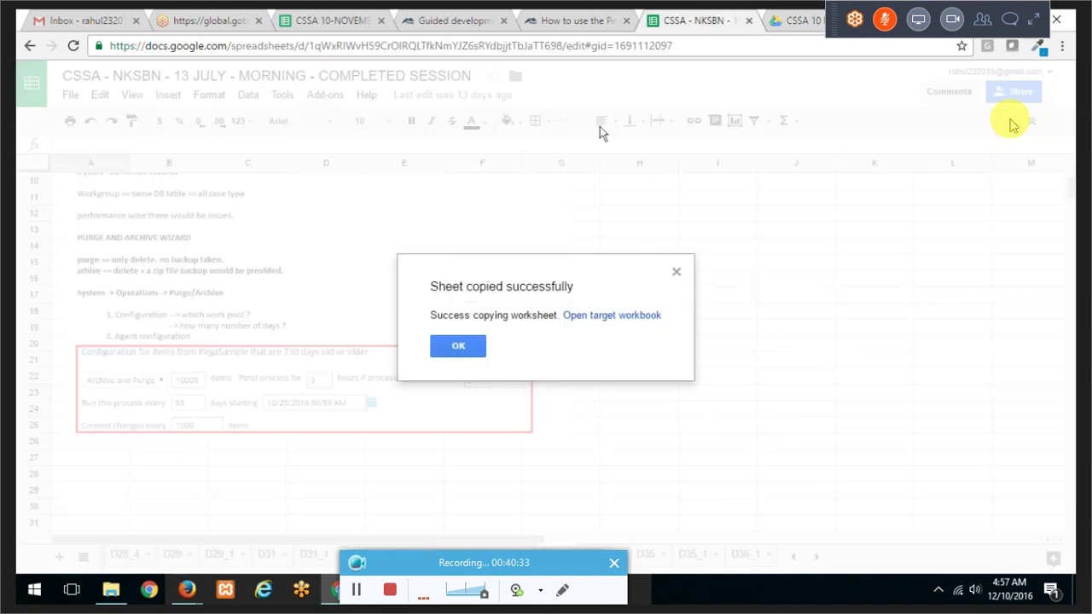
pyautogui.click(457, 347)
pyautogui.click(325, 20)
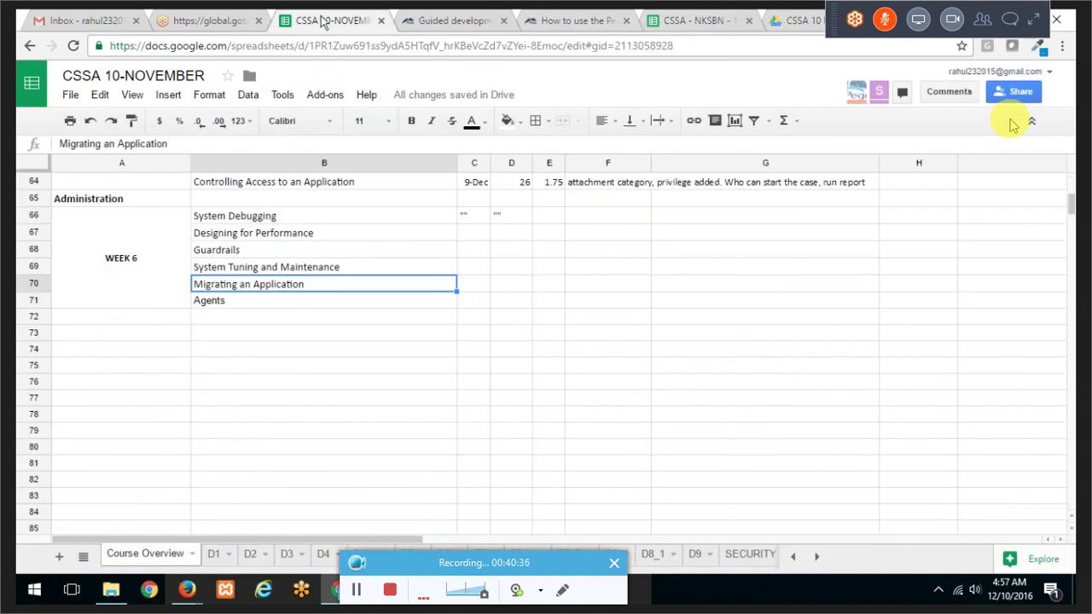
pyautogui.click(816, 556)
pyautogui.click(816, 557)
pyautogui.click(817, 556)
pyautogui.click(816, 556)
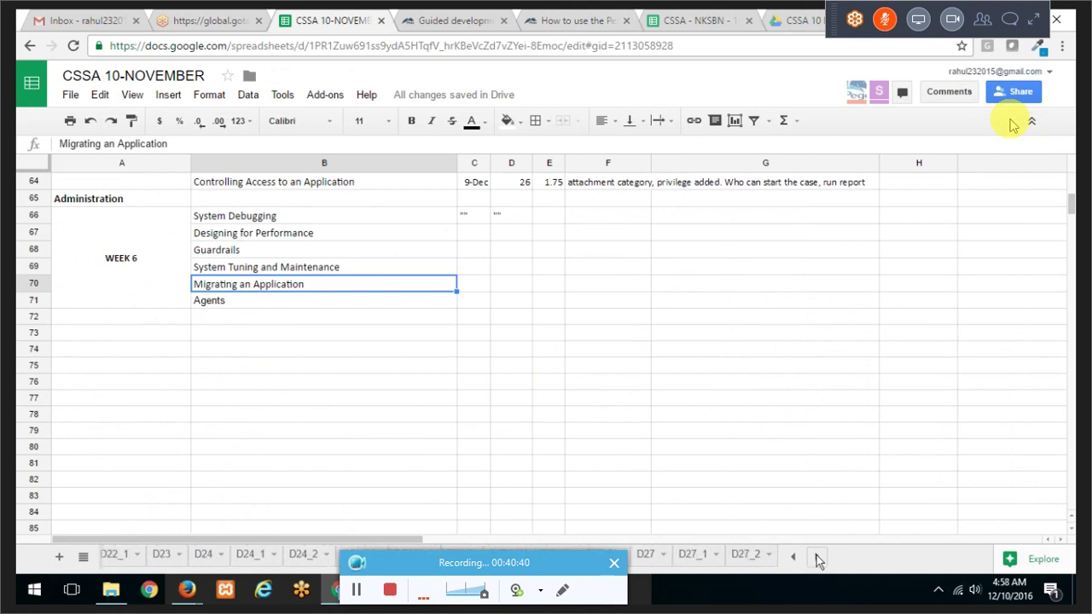
pyautogui.click(745, 555)
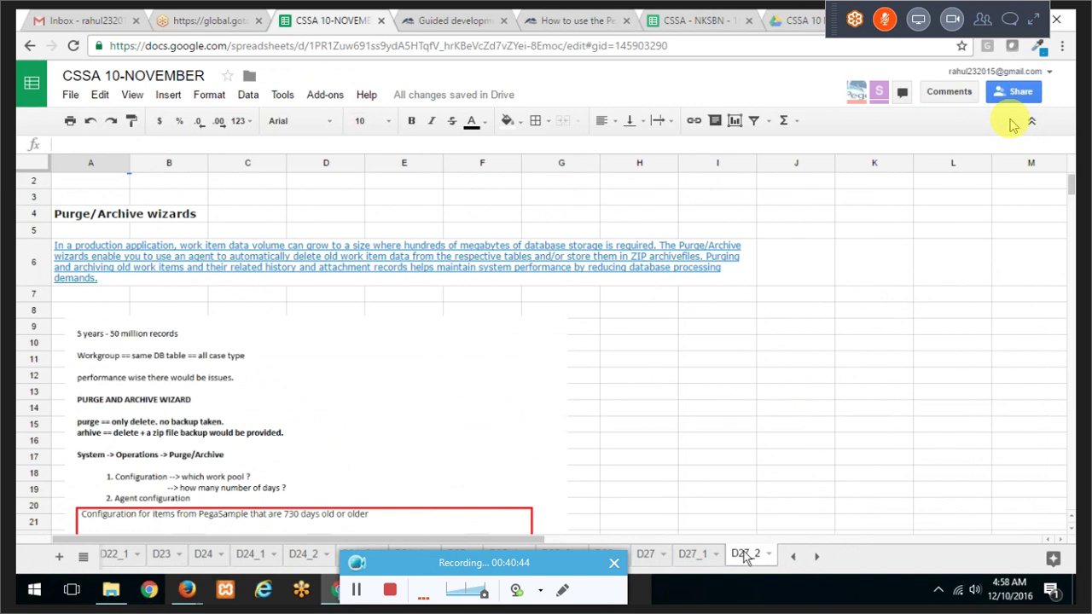
# Step: Scroll through the Purge/Archive wizards notes, then return to Pega Designer Studio
pyautogui.click(346, 294)
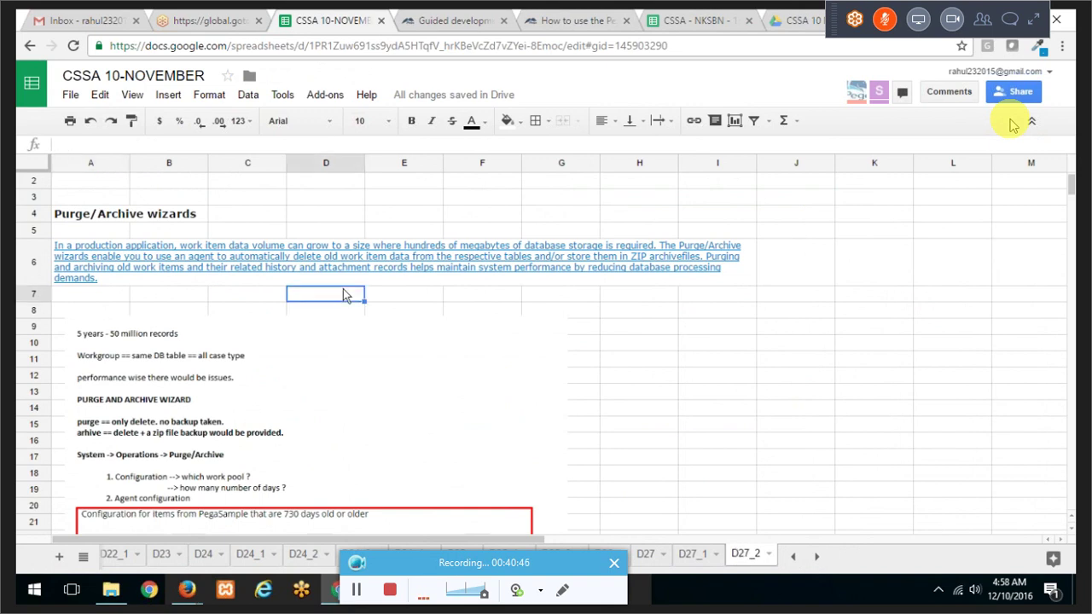
pyautogui.scroll(-2, 370, 303)
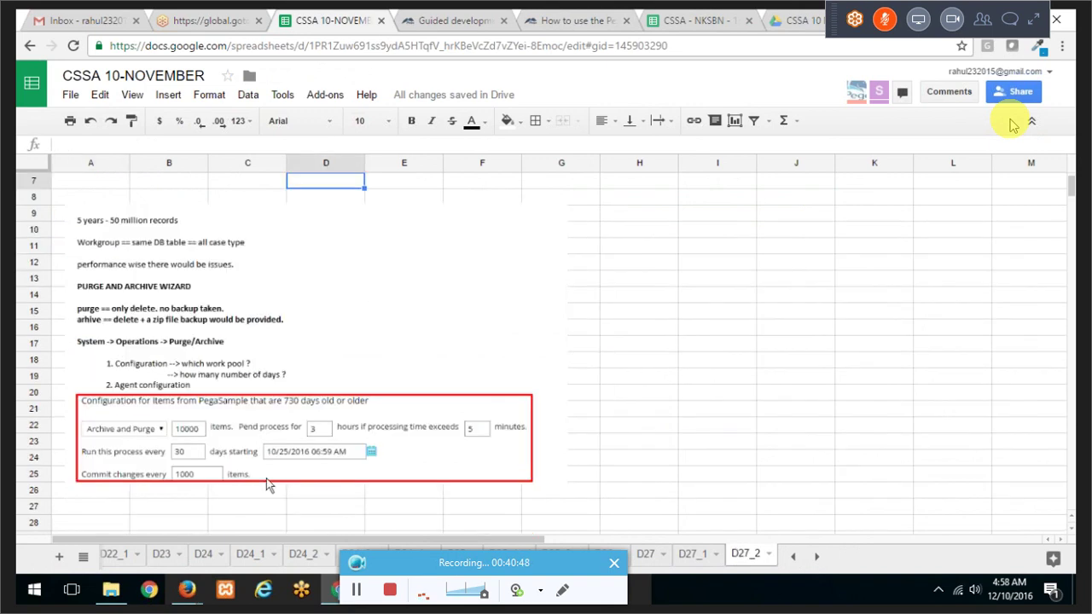
pyautogui.moveTo(188, 588)
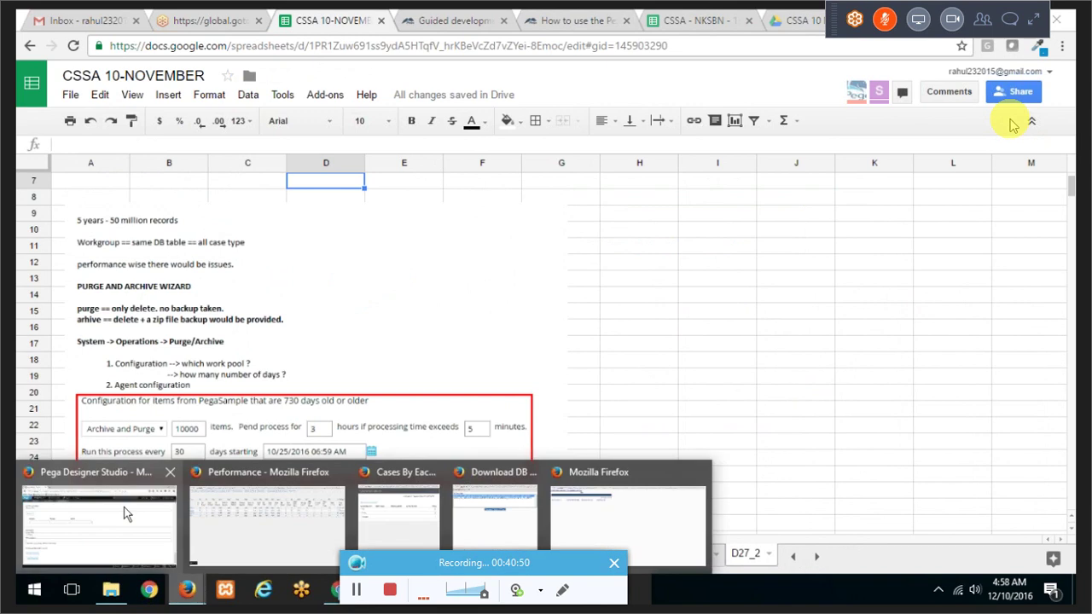
pyautogui.click(127, 513)
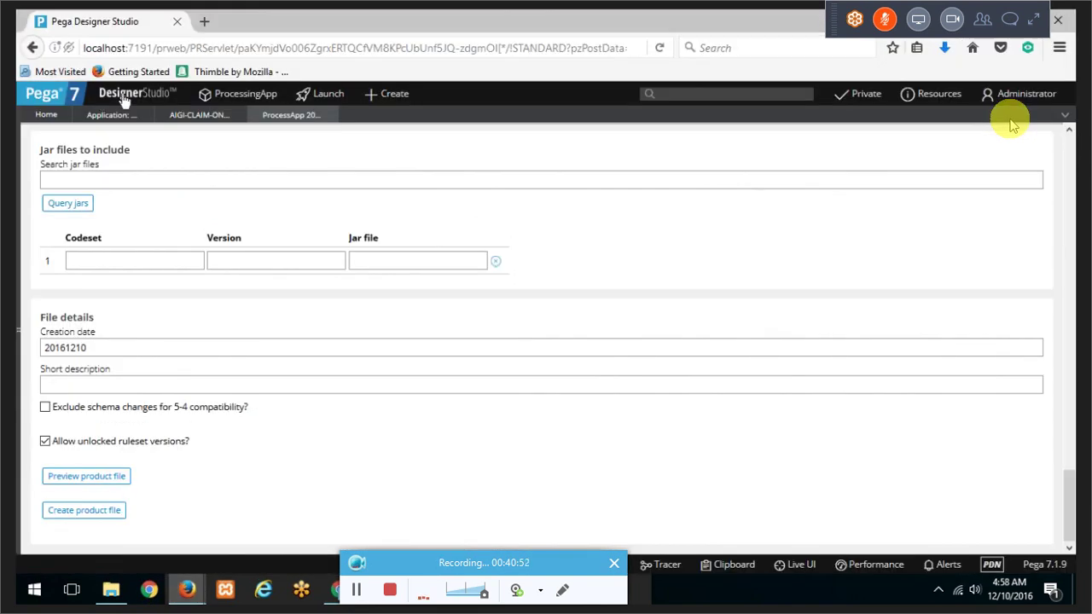
# Step: Go to Designer Studio's System > Operations > Purge/Archive page with its Configuration and Schedule utilities
pyautogui.moveTo(123, 101)
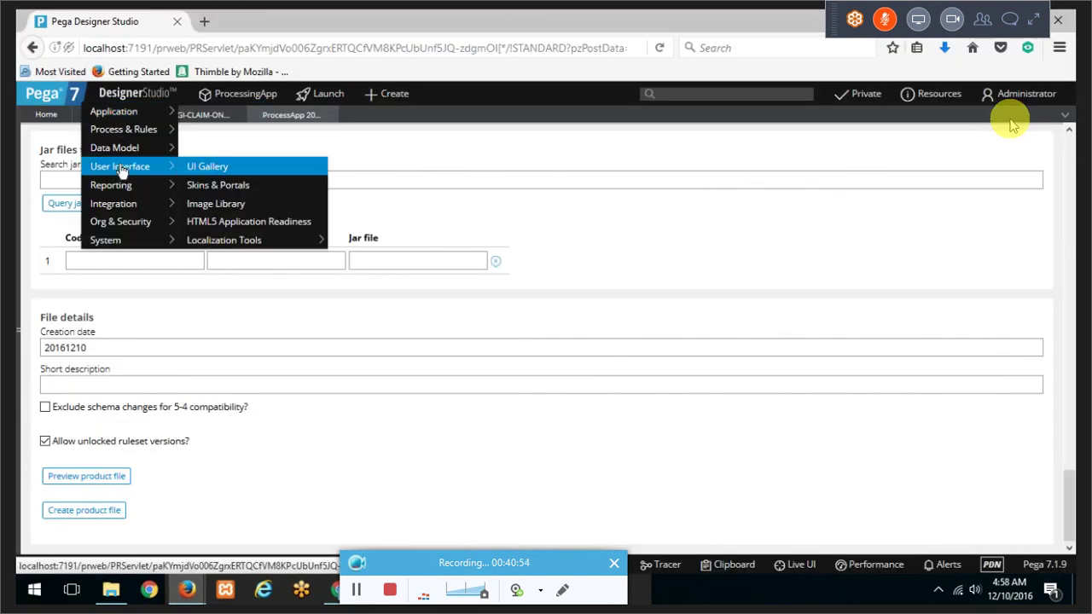
pyautogui.moveTo(143, 247)
pyautogui.moveTo(192, 249)
pyautogui.moveTo(211, 304)
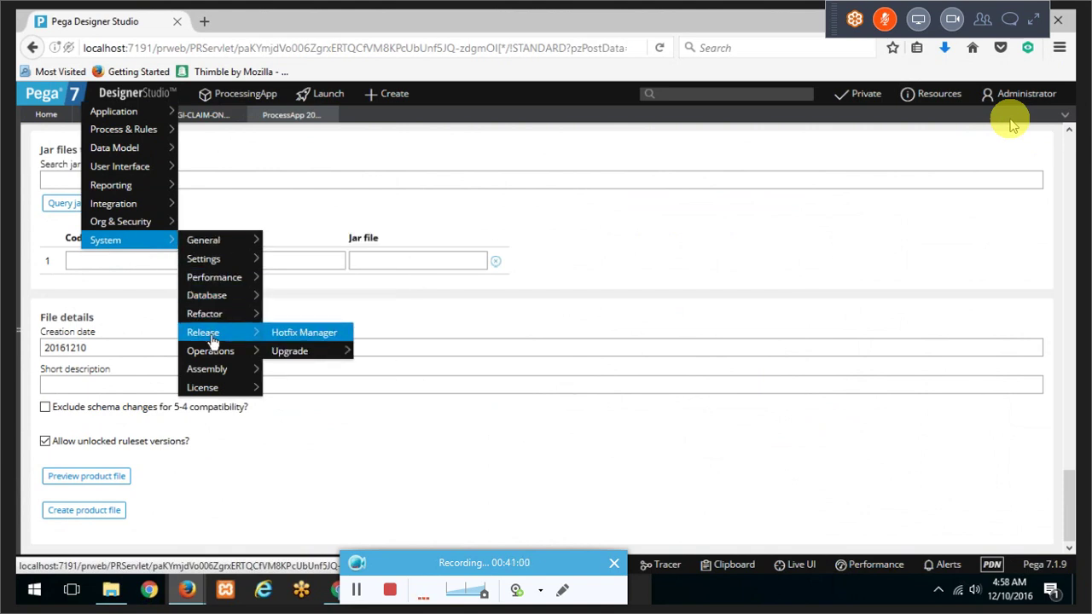
pyautogui.rightClick(214, 340)
pyautogui.press('Escape')
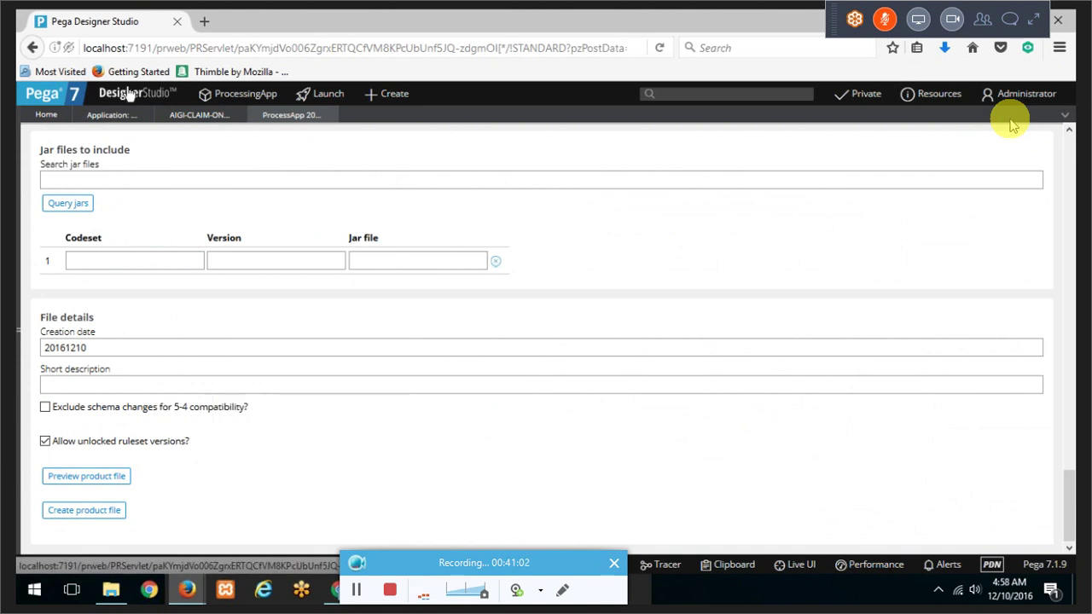
pyautogui.moveTo(146, 241)
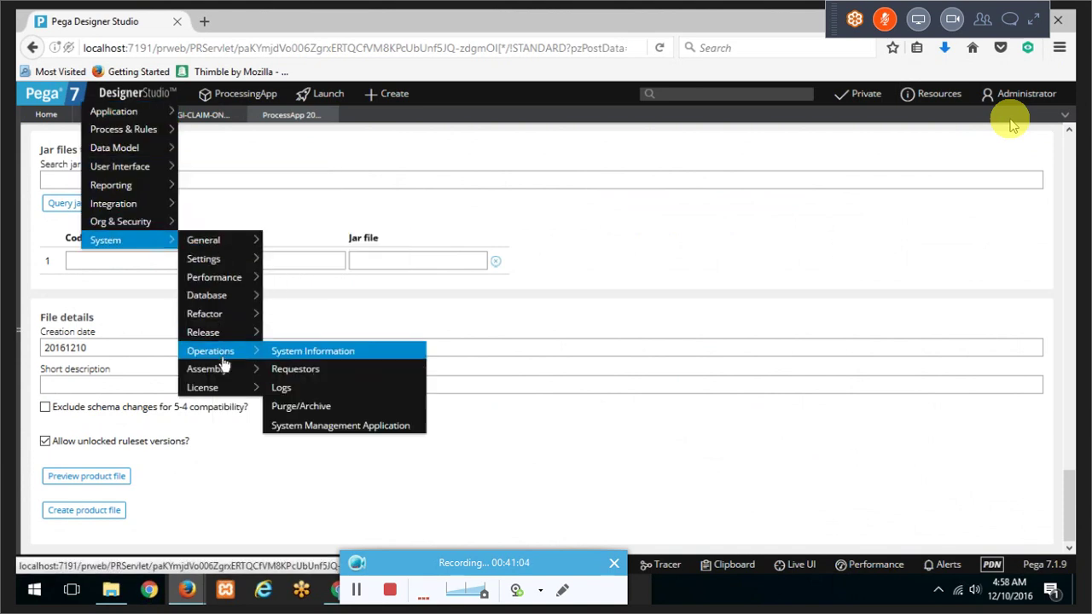
pyautogui.moveTo(223, 373)
pyautogui.moveTo(227, 332)
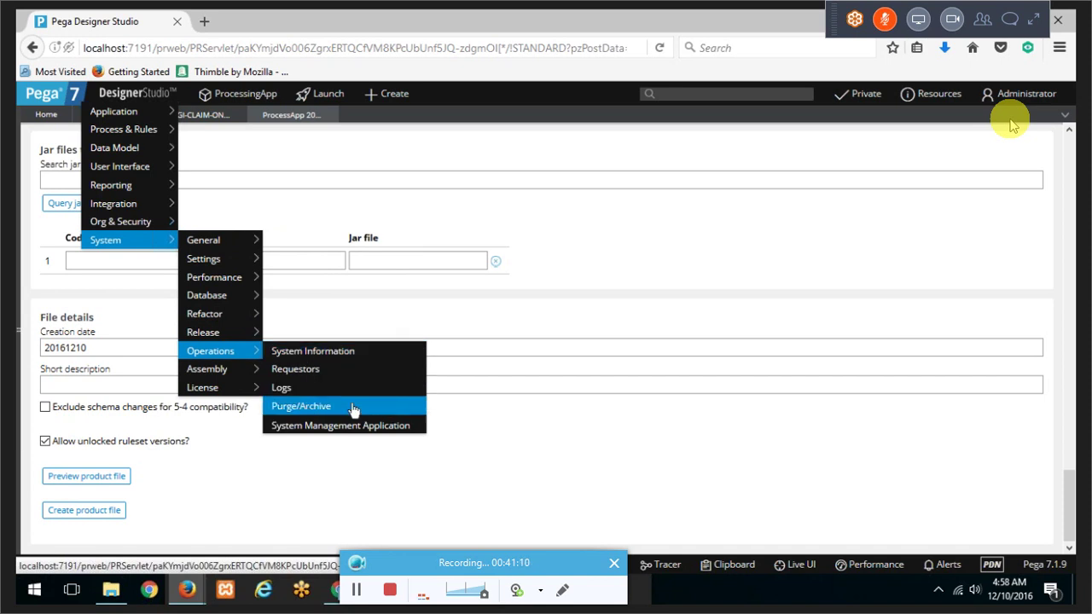
pyautogui.click(352, 407)
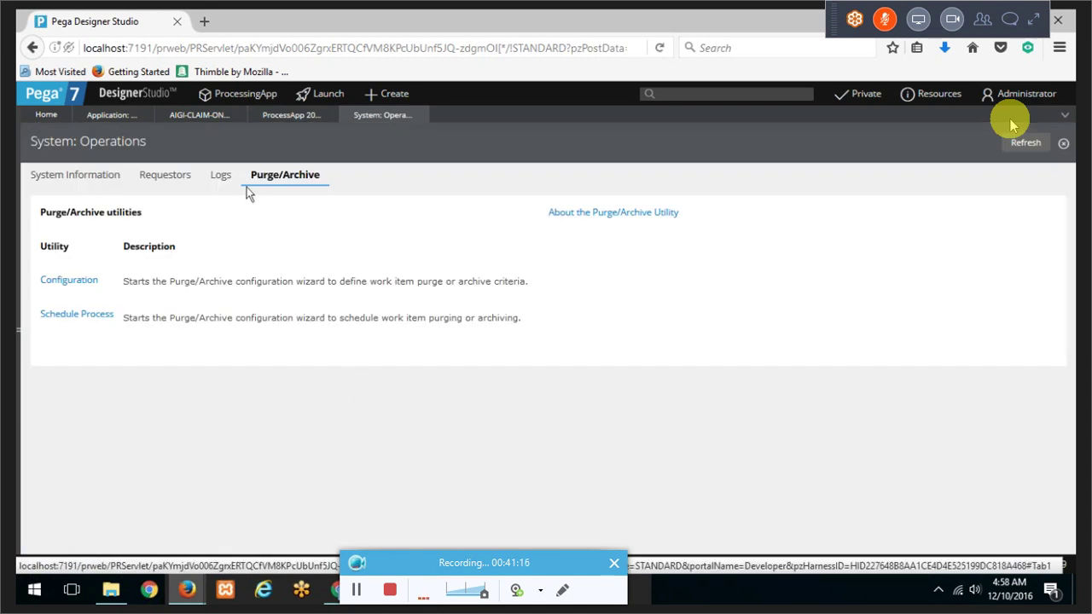
# Step: Name the new Purge/Archive configuration PURGERELEASE1 on the ProcessingApp (Work Pool) and advance to work types
pyautogui.click(69, 281)
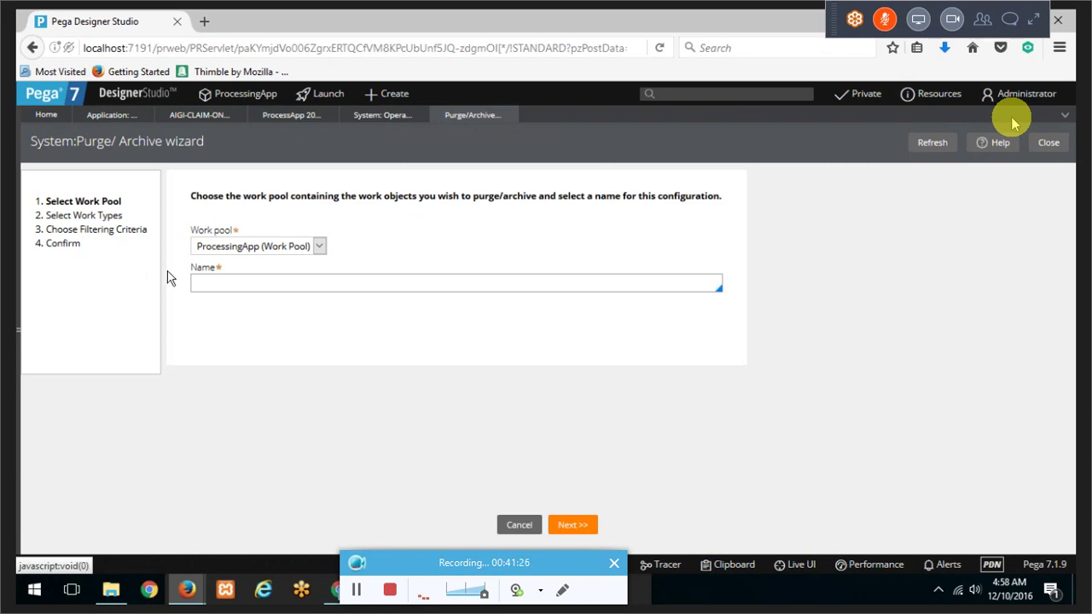
pyautogui.click(297, 283)
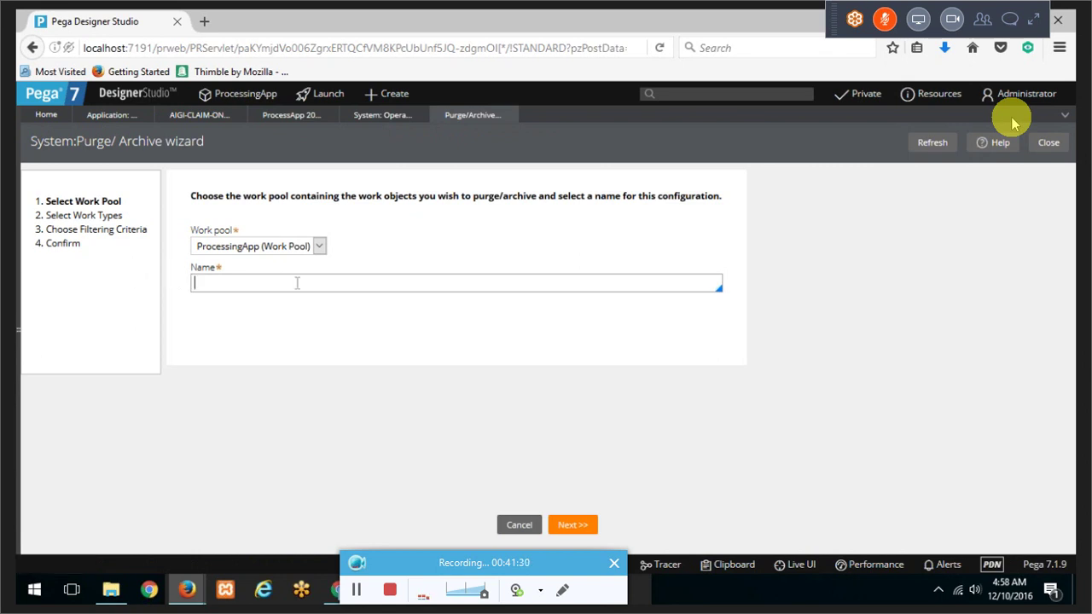
pyautogui.write('CLEAR')
pyautogui.press('BackSpace')
pyautogui.press('BackSpace')
pyautogui.press('BackSpace')
pyautogui.press('BackSpace')
pyautogui.press('BackSpace')
pyautogui.write('PURGGE')
pyautogui.press('BackSpace')
pyautogui.press('BackSpace')
pyautogui.write('ERELEASE1')
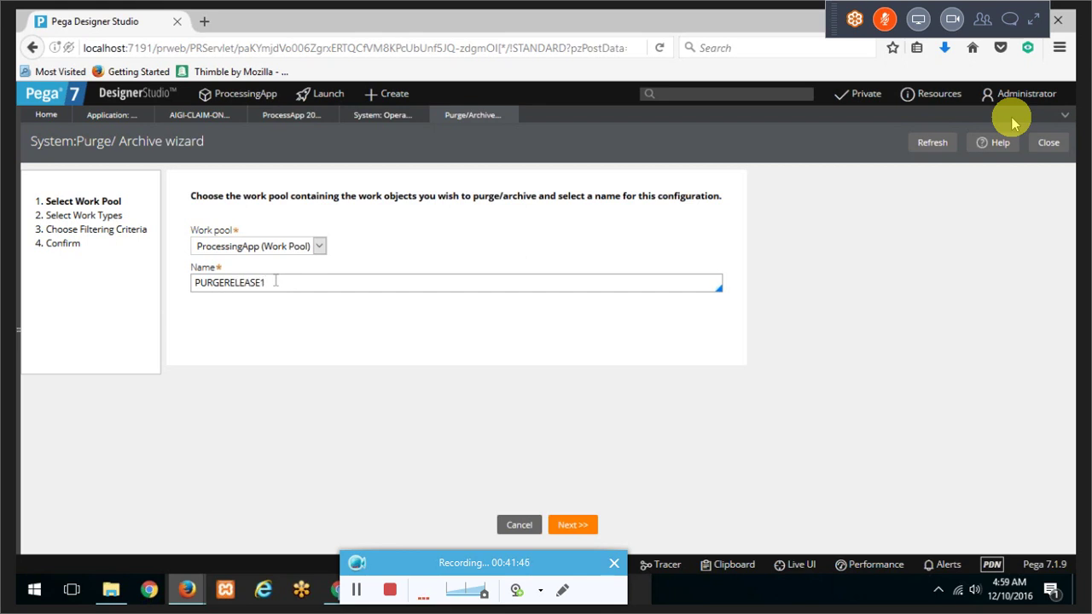
pyautogui.click(565, 532)
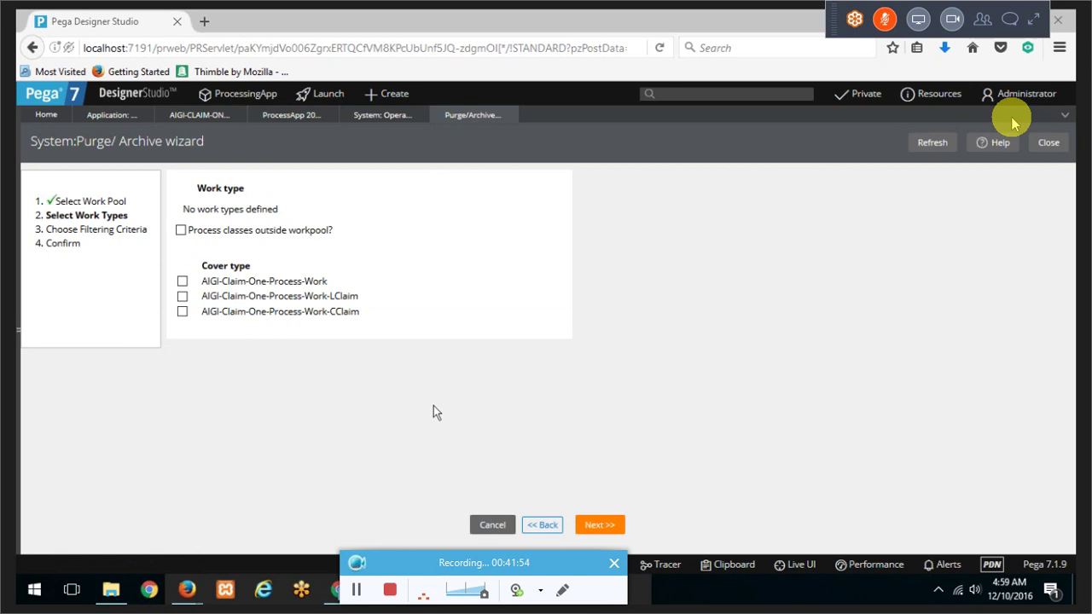
# Step: Include the AIGI-Claim-One-Process-Work-LClaim class, filter to items 30 days old, and finish
pyautogui.click(573, 515)
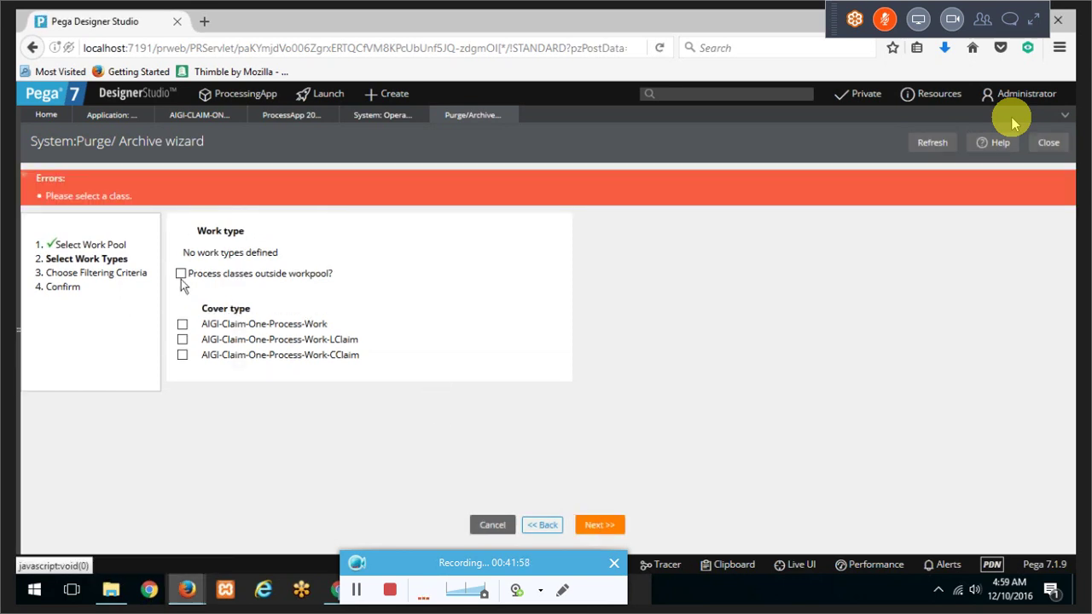
pyautogui.click(182, 339)
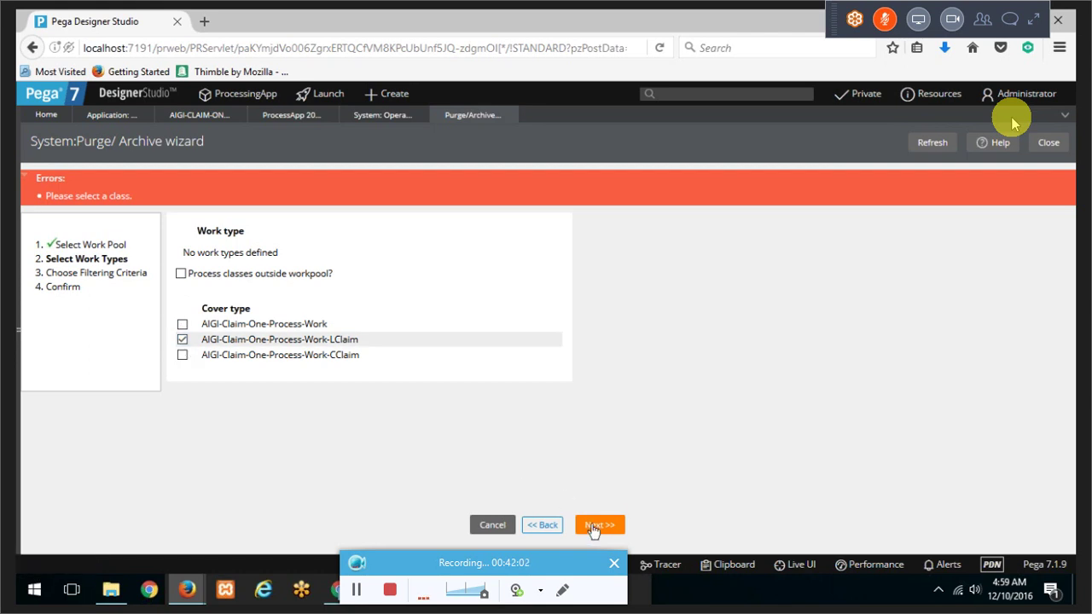
pyautogui.click(598, 524)
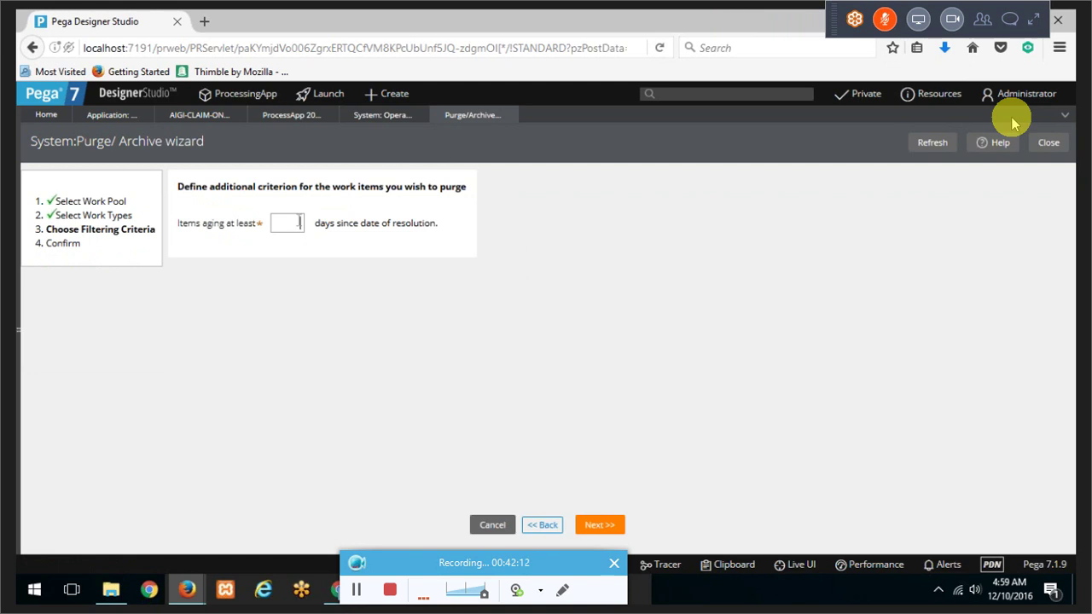
pyautogui.write('30')
pyautogui.click(601, 524)
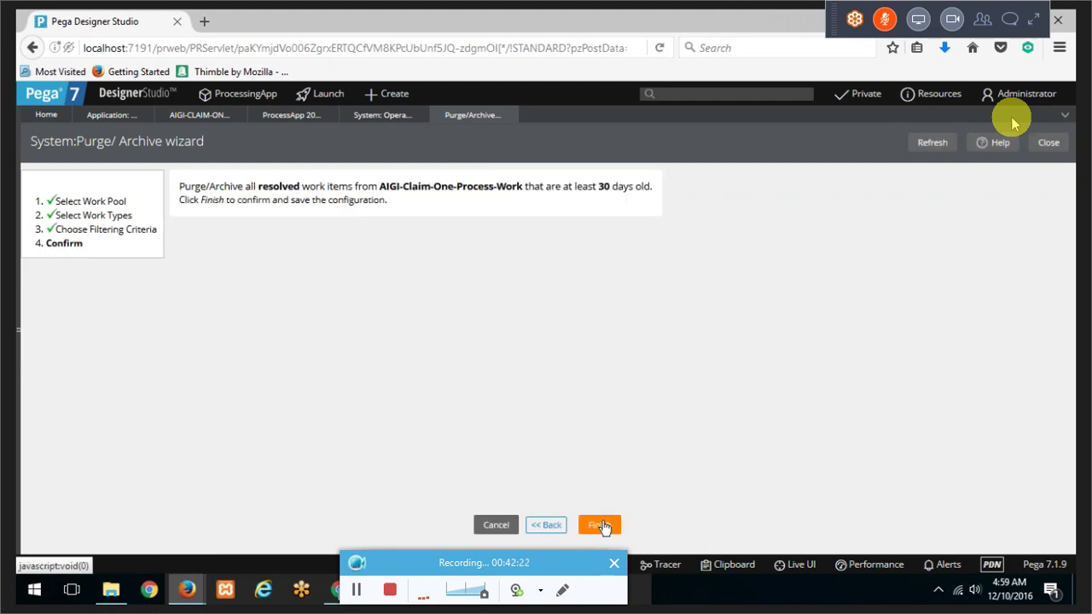
pyautogui.click(599, 525)
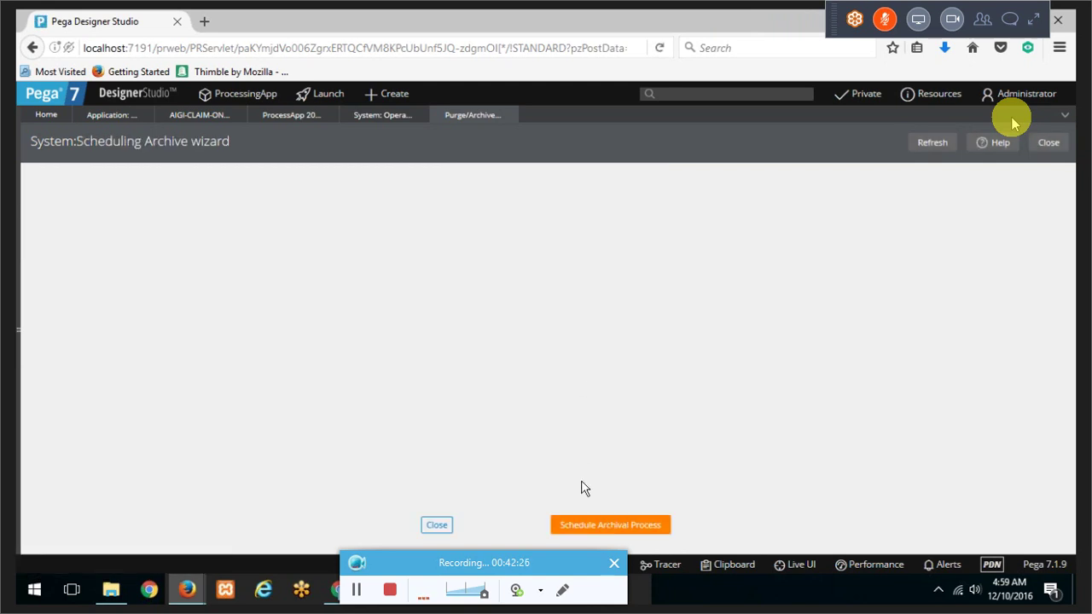
# Step: Schedule archival of up to 10000 items every 30 days and open the ProcessArchival assignment
pyautogui.click(601, 524)
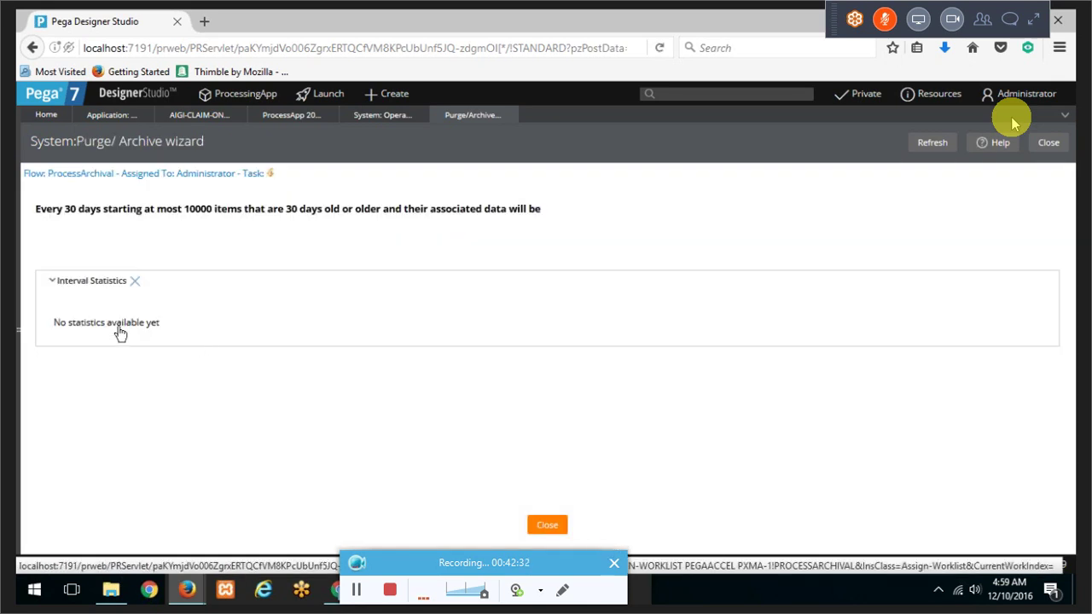
pyautogui.moveTo(103, 210); pyautogui.dragTo(198, 209)
pyautogui.doubleClick(205, 204)
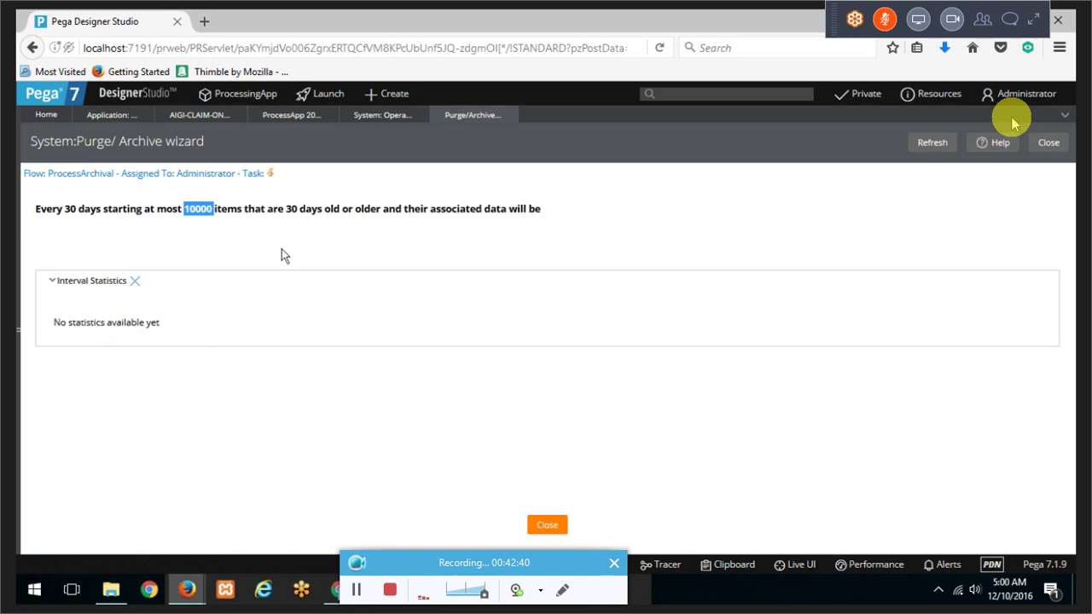
pyautogui.click(191, 174)
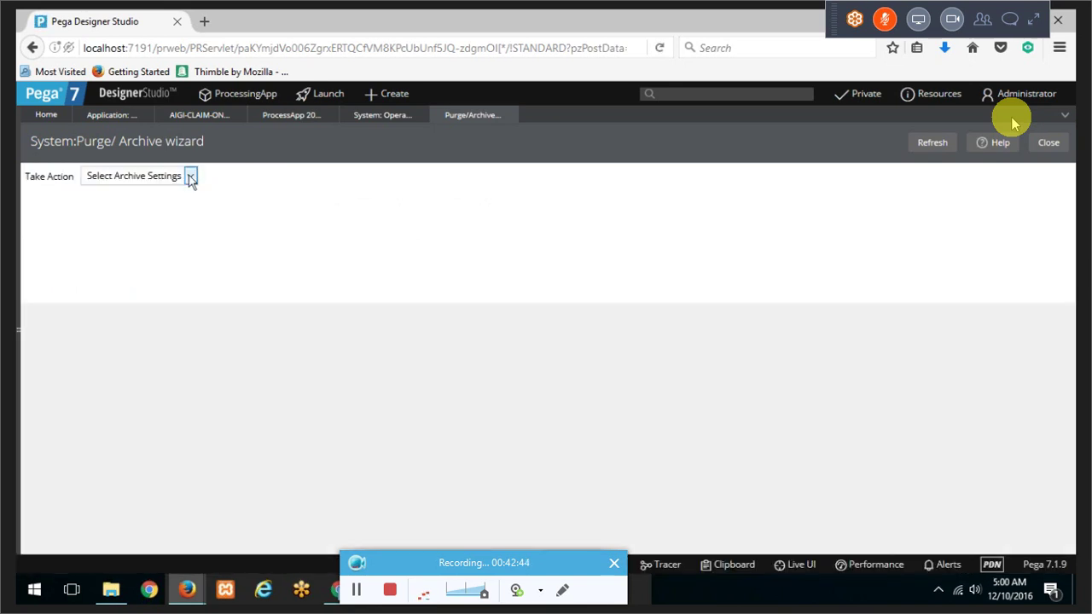
# Step: Under Select Archive Settings, set a 10-minute limit and 12/10/2016 start date, then submit
pyautogui.click(191, 177)
pyautogui.click(175, 215)
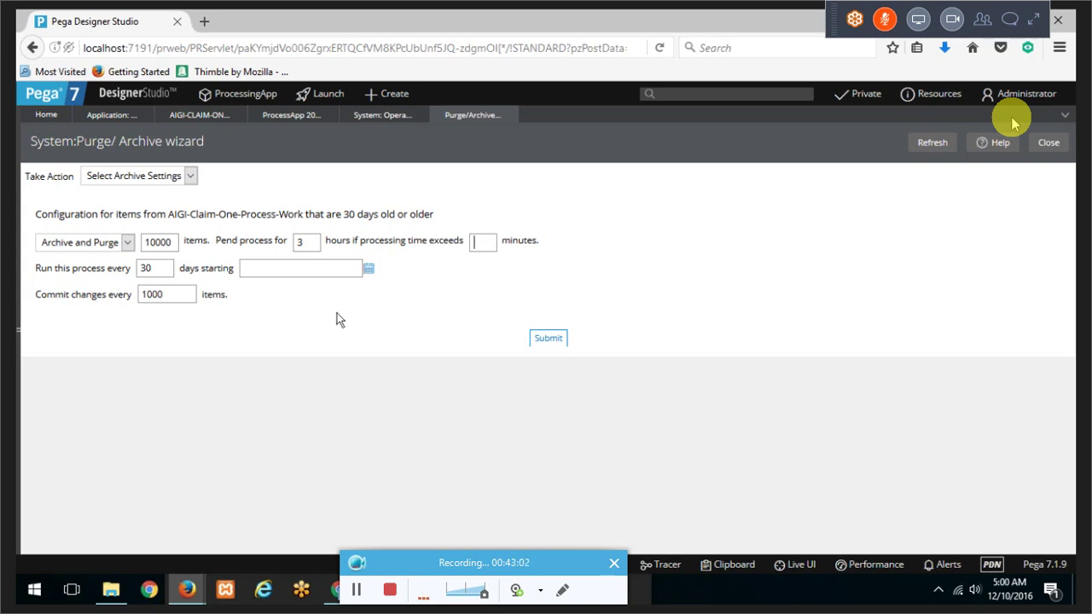
pyautogui.click(558, 339)
pyautogui.click(542, 248)
pyautogui.write('1')
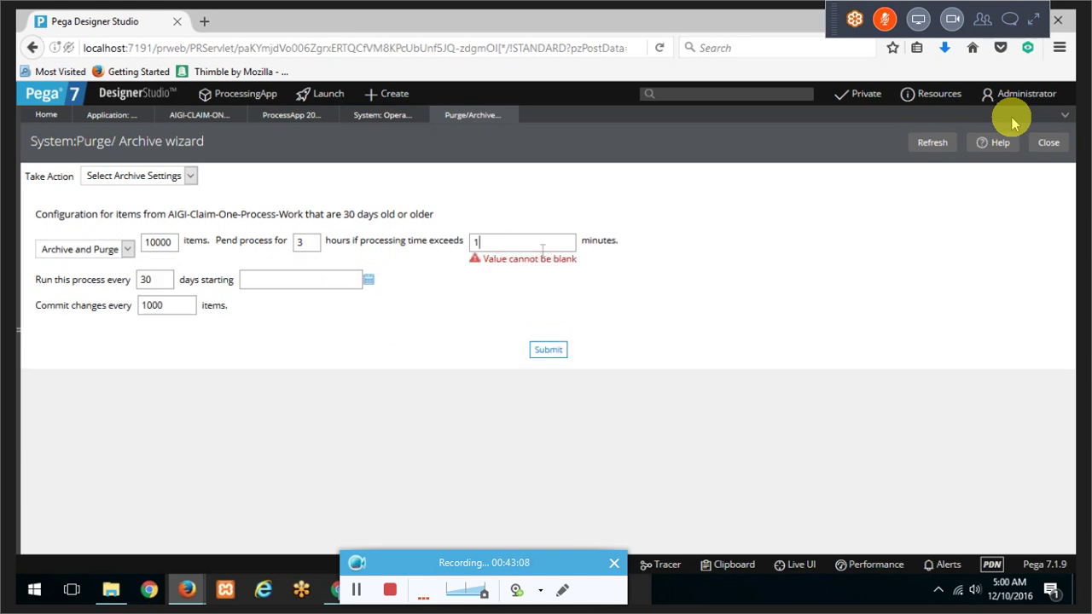
pyautogui.write('0')
pyautogui.click(551, 348)
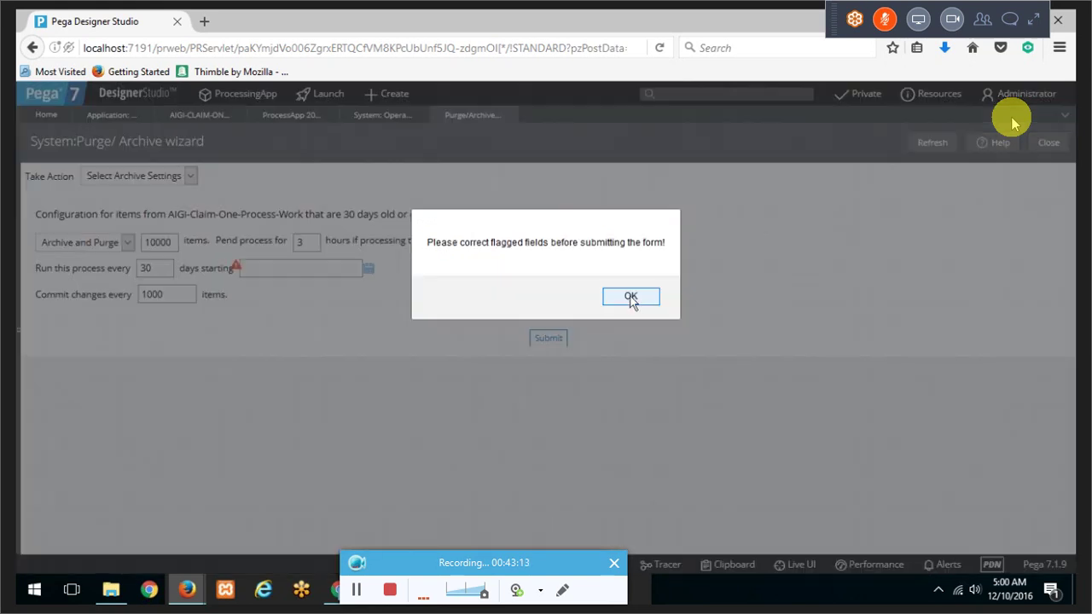
pyautogui.click(631, 299)
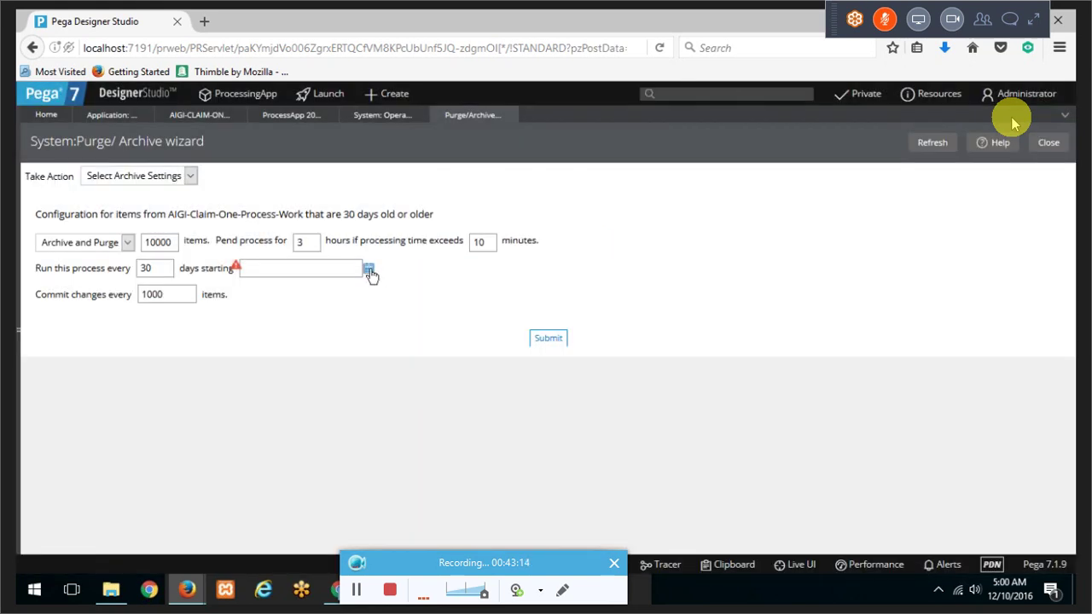
pyautogui.click(370, 270)
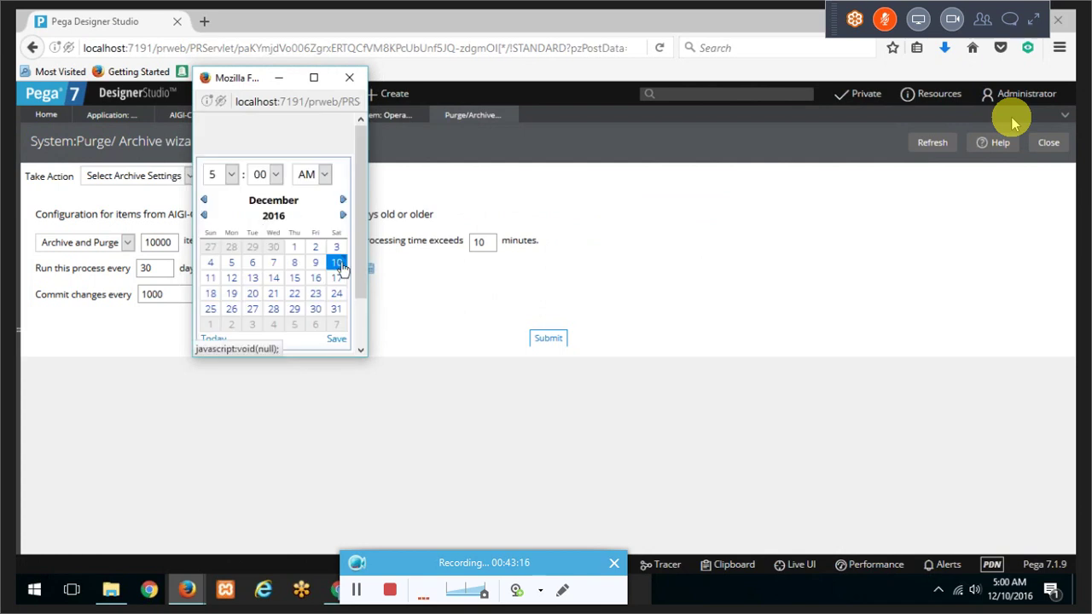
pyautogui.click(340, 261)
pyautogui.click(546, 340)
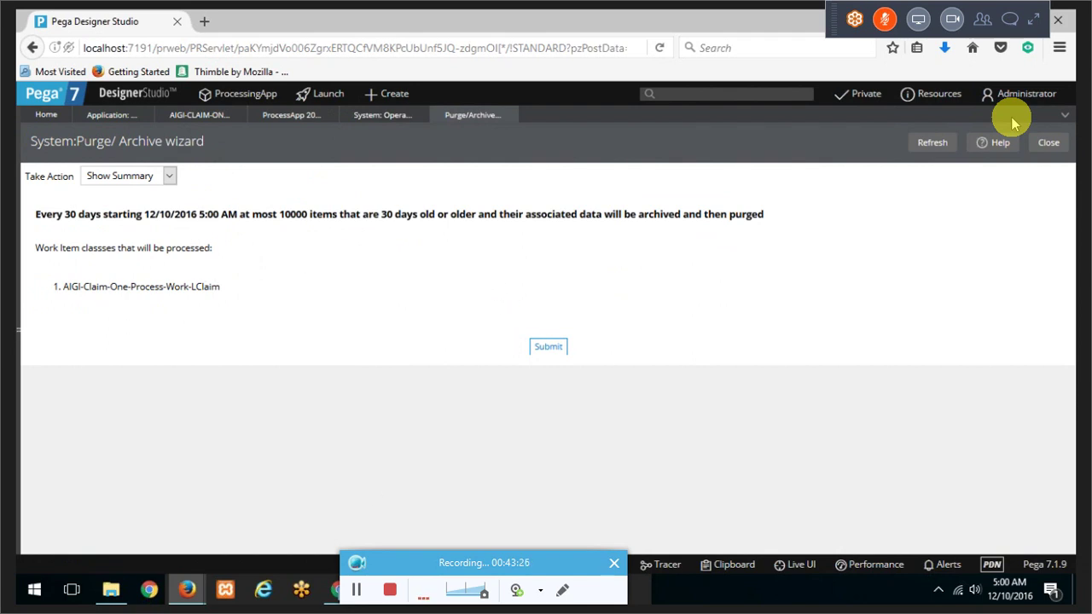
# Step: Switch to the CSSA 10-NOVEMBER spreadsheet window in Google Sheets
pyautogui.hotkey('alt', 'Tab')
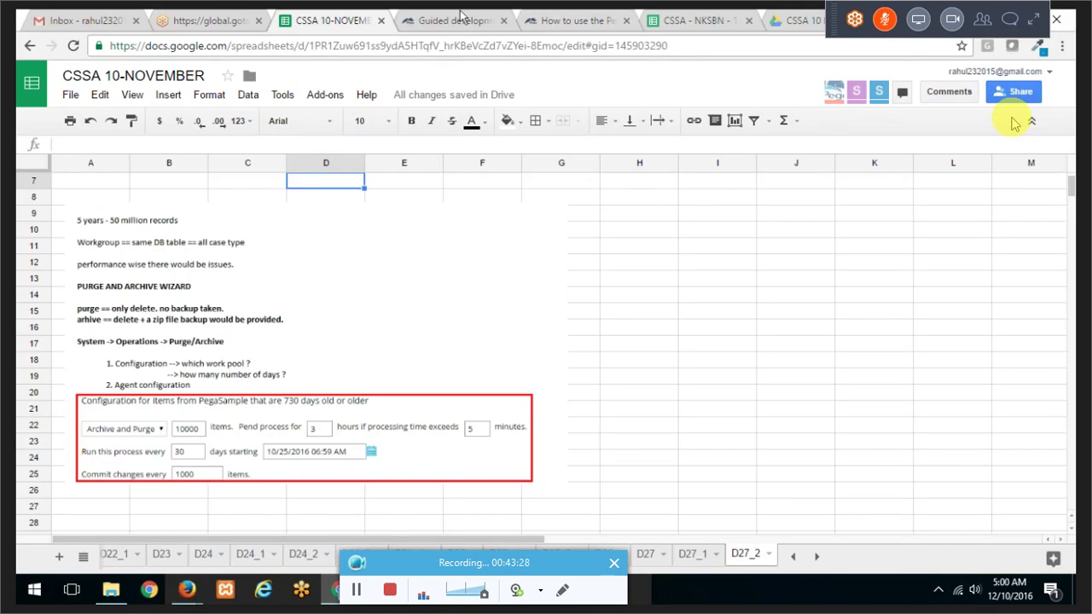
# Step: Copy the address of the CSSA 10 NOVEMBER EXERCISE AND CLASS Drive folder holding AIGIAPP.zip
pyautogui.click(792, 15)
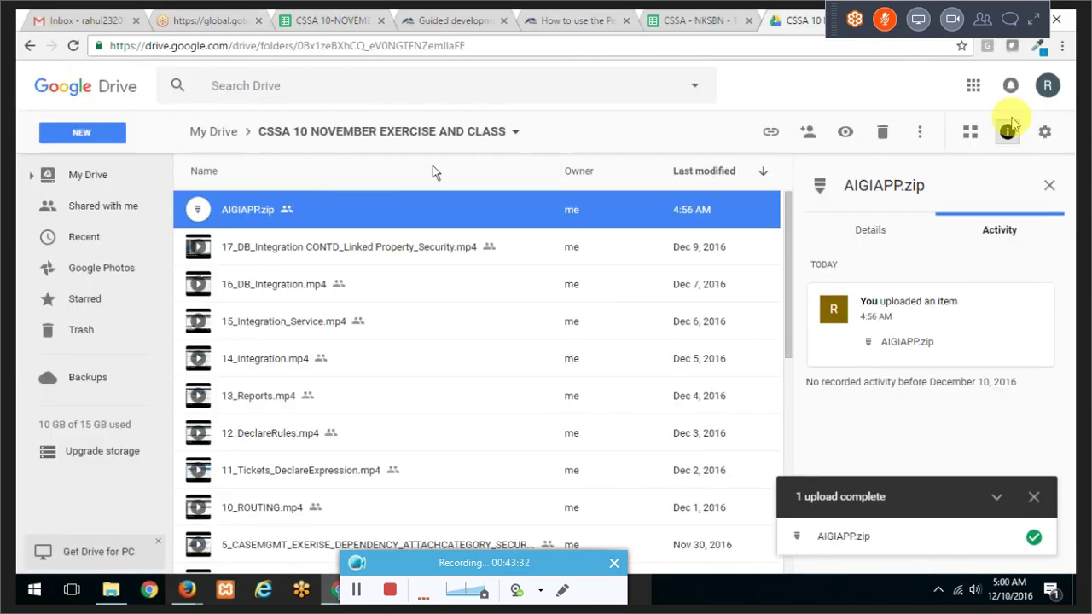
pyautogui.rightClick(423, 213)
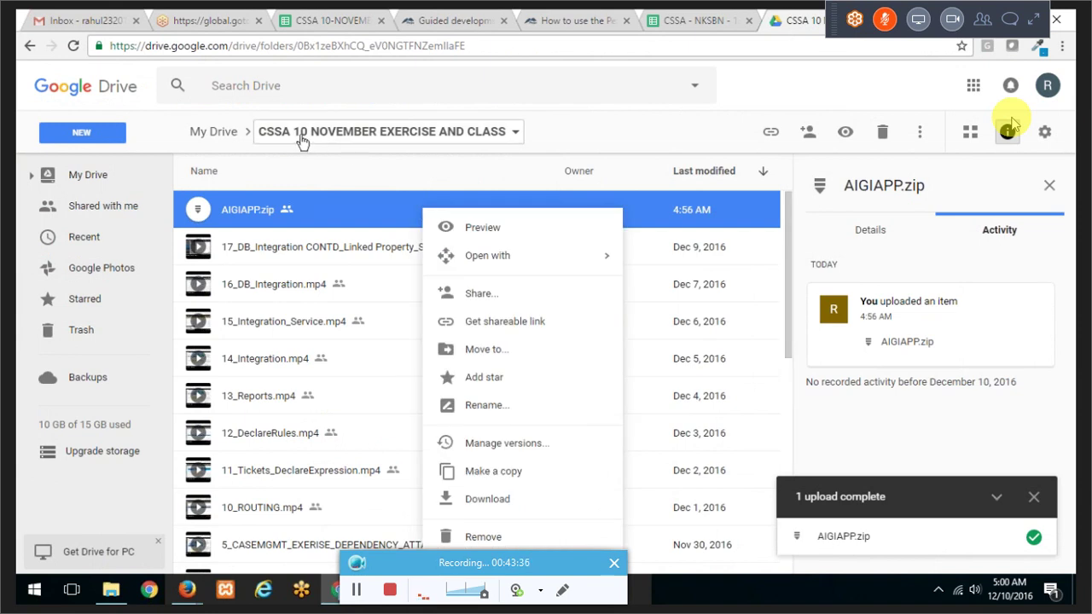
pyautogui.click(328, 50)
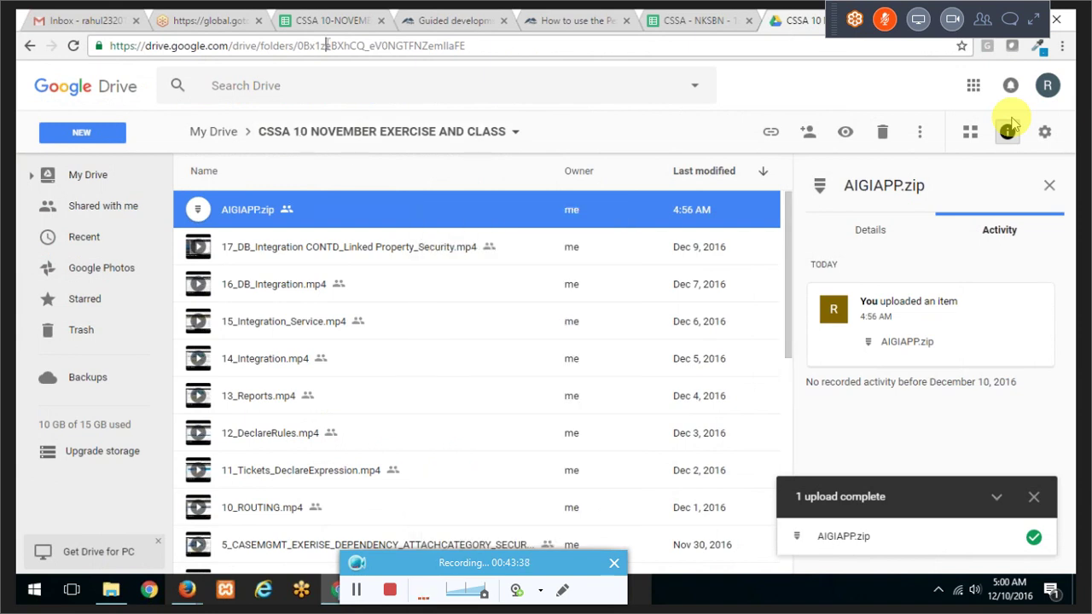
pyautogui.rightClick(329, 50)
pyautogui.click(368, 99)
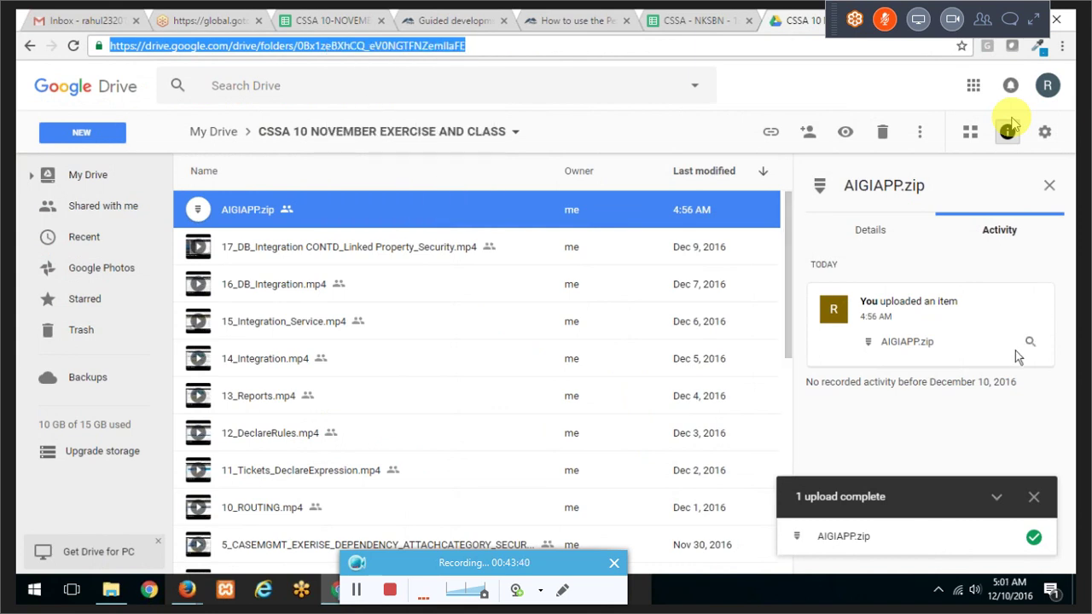
pyautogui.click(1062, 387)
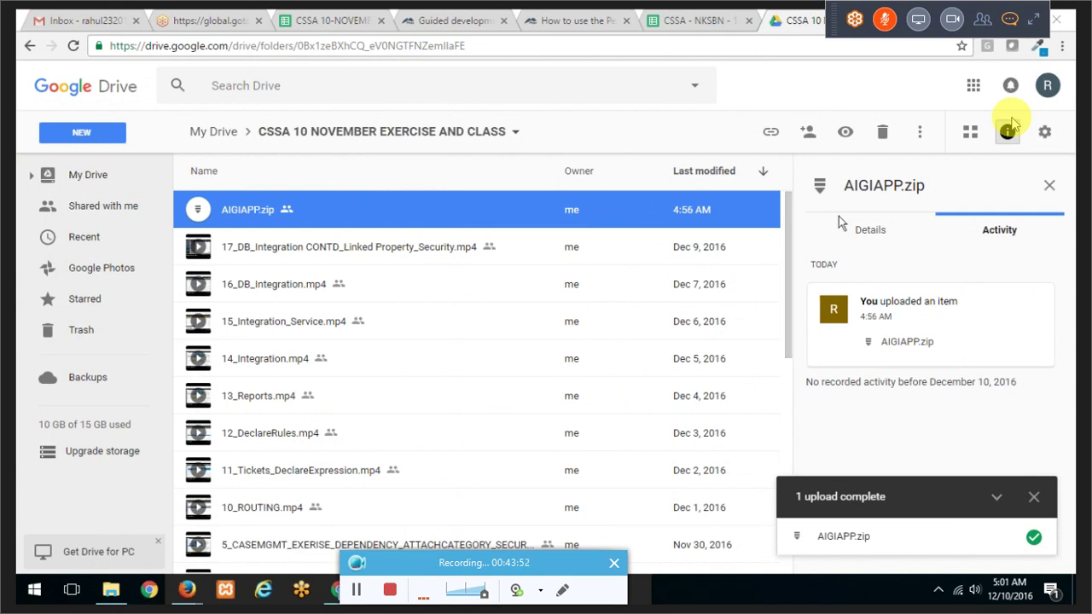
pyautogui.hotkey('ctrl', 'l')
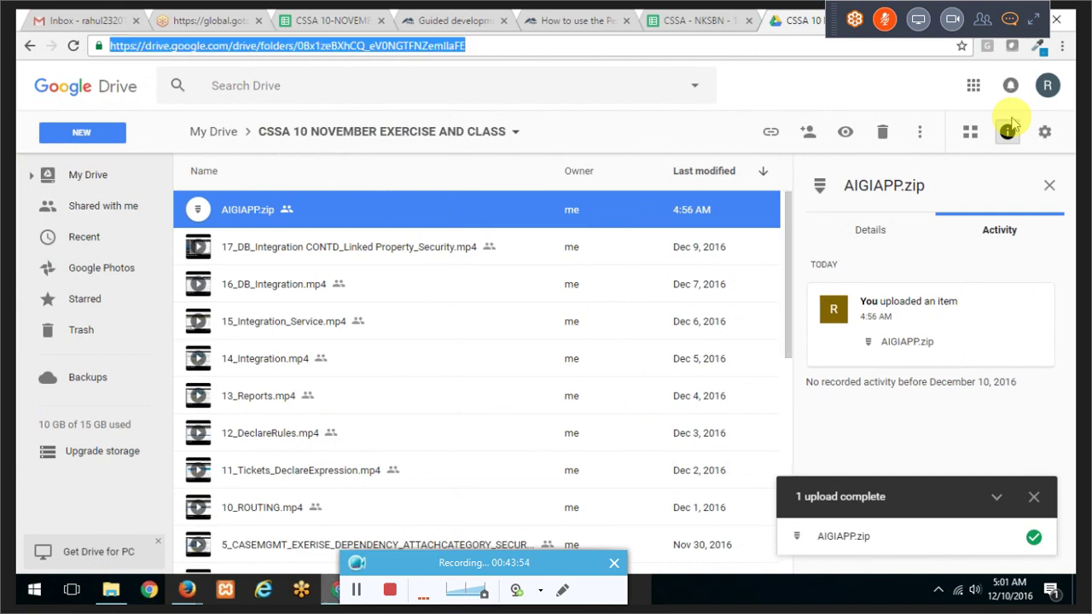
pyautogui.hotkey('alt', 'Tab')
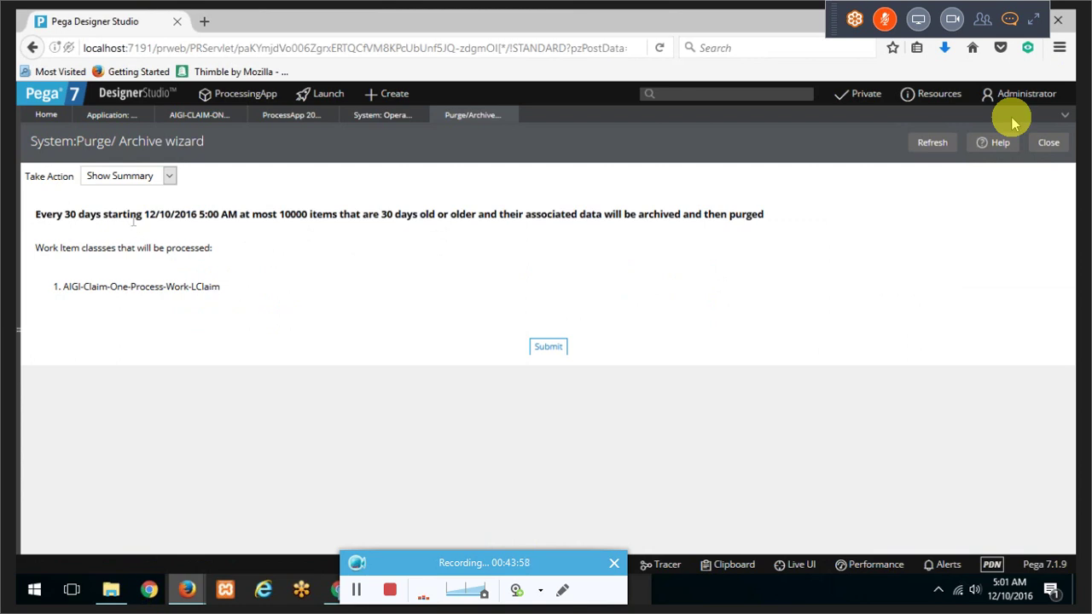
# Step: Submit the archive schedule summary and reopen the scheduled archival assignment
pyautogui.moveTo(107, 214); pyautogui.dragTo(451, 236)
pyautogui.click(493, 268)
pyautogui.click(549, 346)
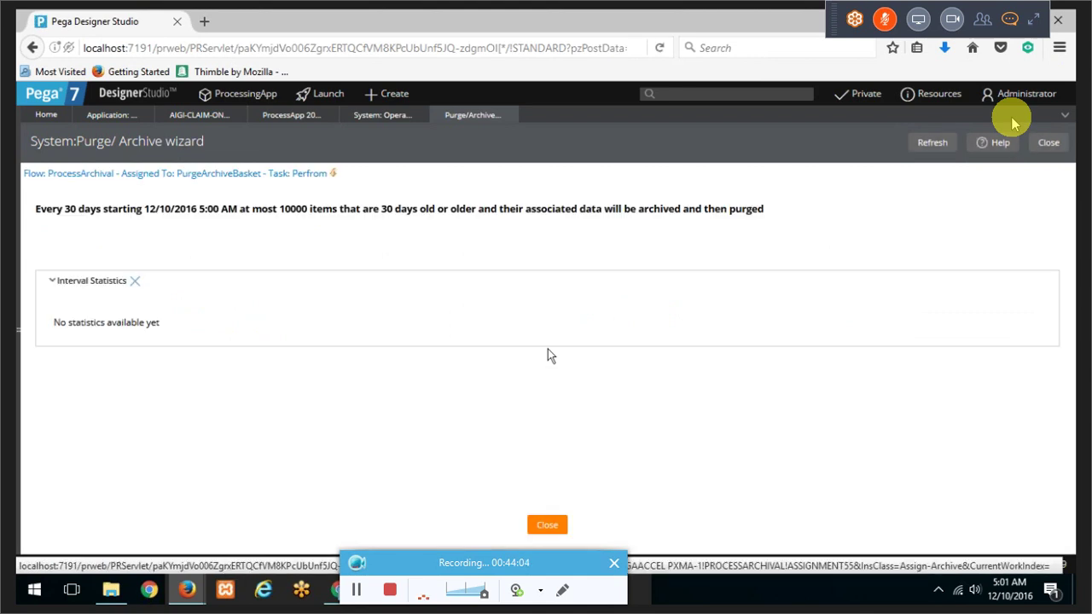
pyautogui.click(295, 183)
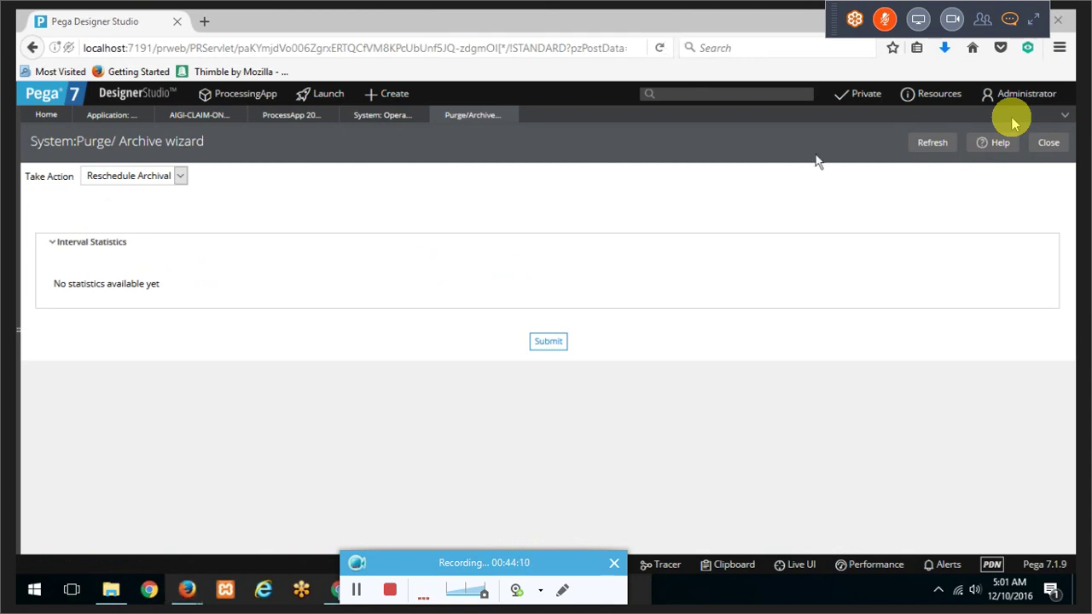
pyautogui.click(535, 342)
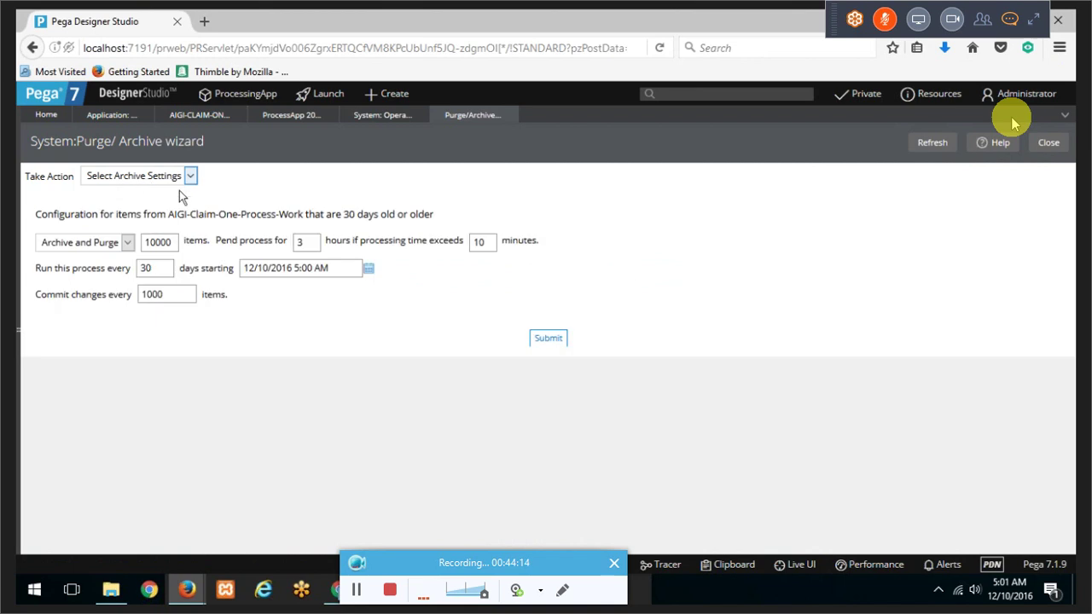
pyautogui.click(542, 339)
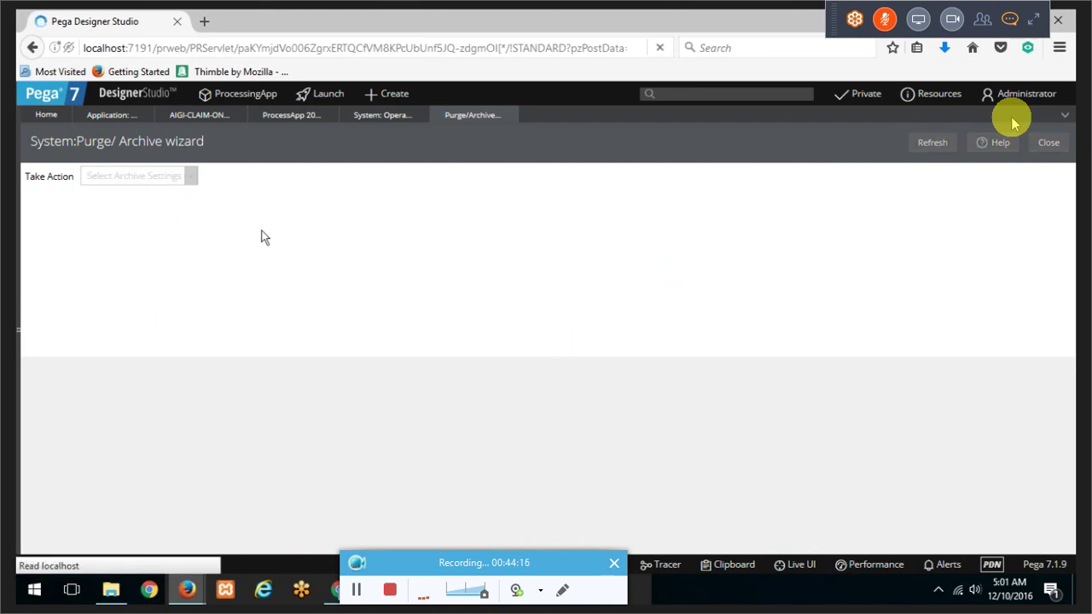
# Step: Remove the archival schedule along with its interval information
pyautogui.click(144, 178)
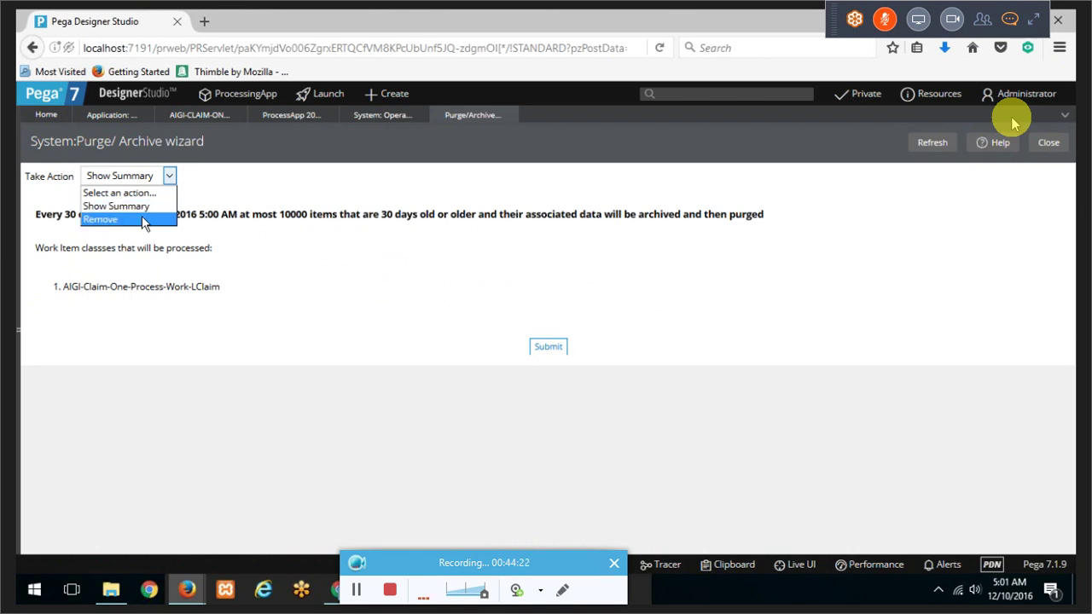
pyautogui.click(144, 222)
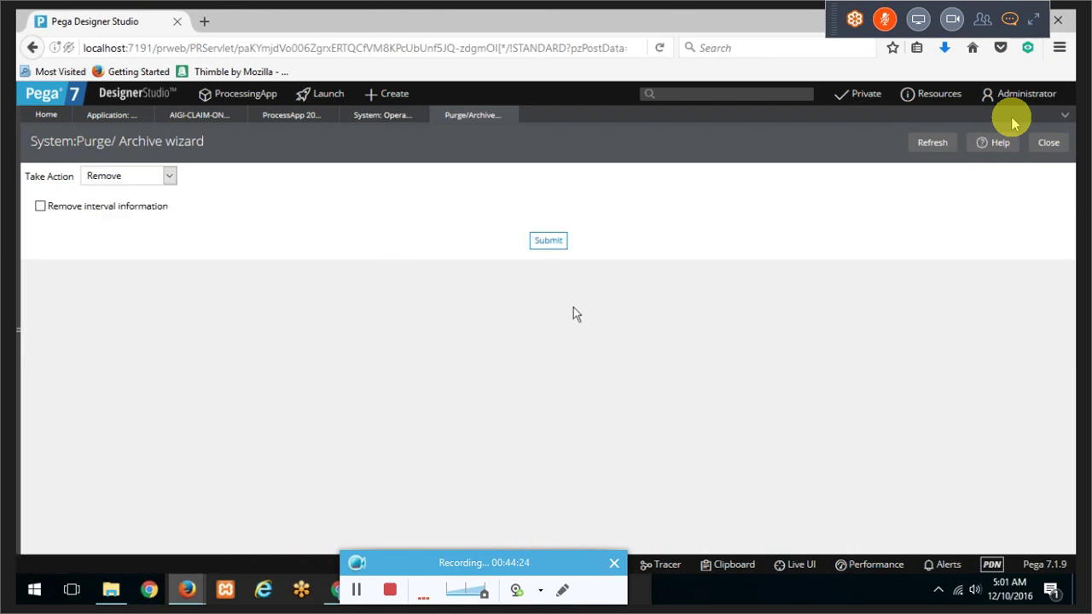
pyautogui.click(160, 207)
pyautogui.click(563, 241)
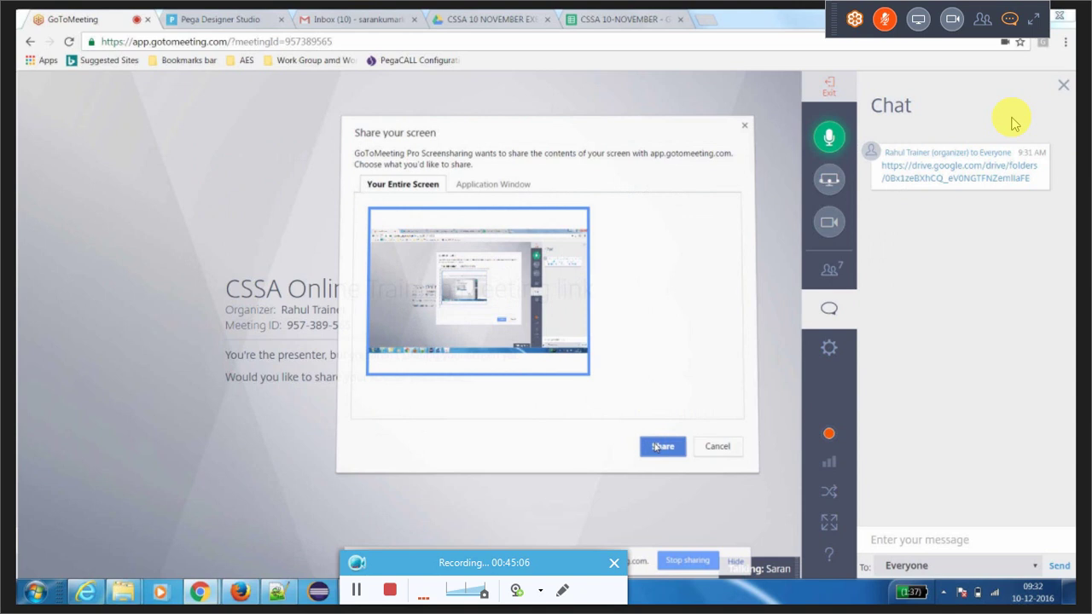
# Step: Share Your Entire Screen in GoToMeeting and bring the meeting browser window forward
pyautogui.click(662, 446)
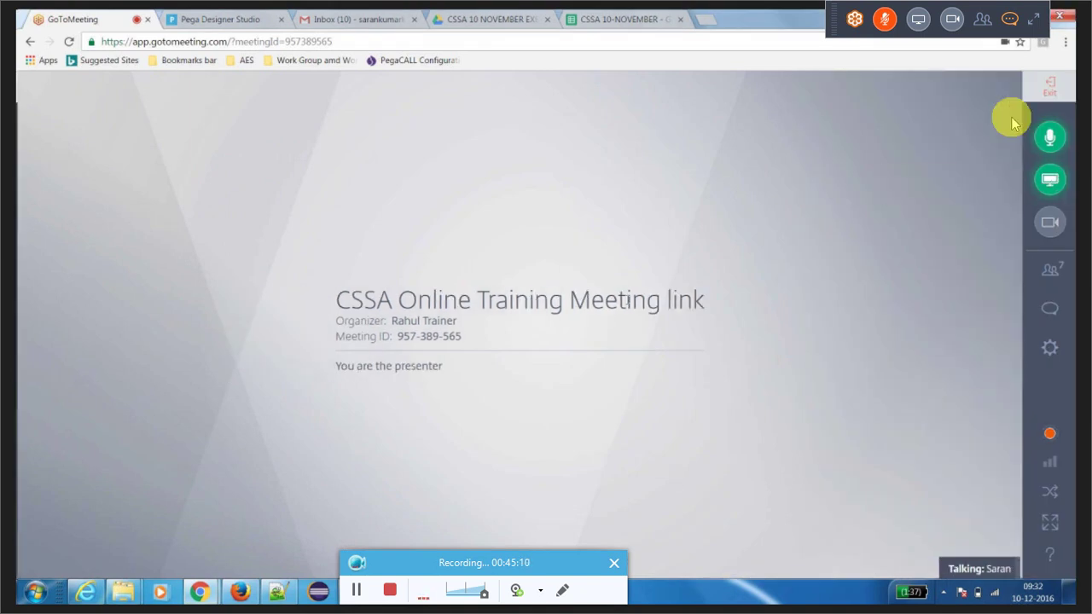
pyautogui.moveTo(203, 595)
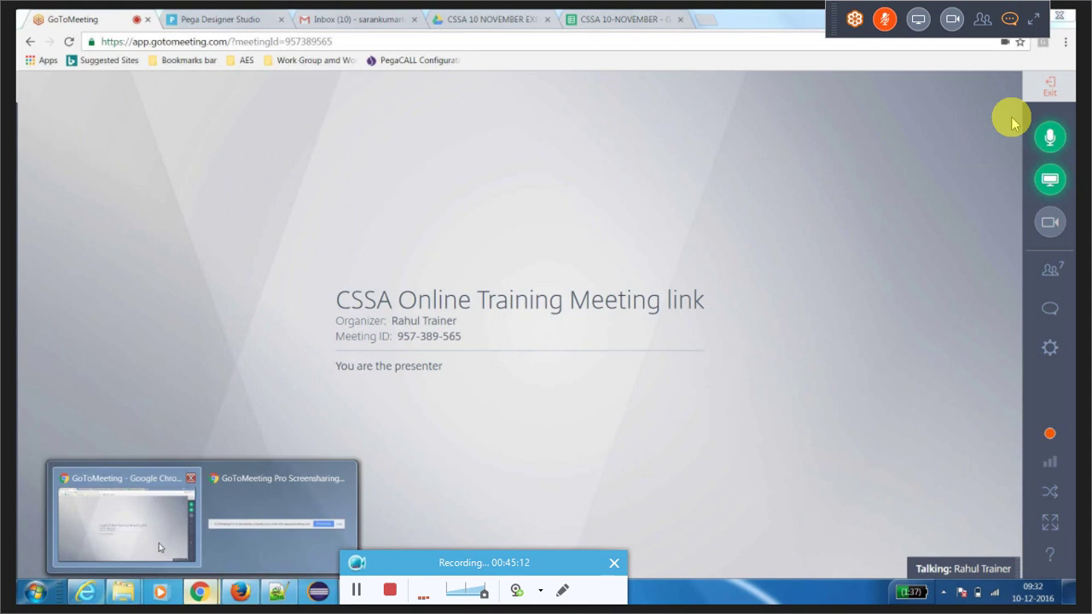
pyautogui.click(147, 535)
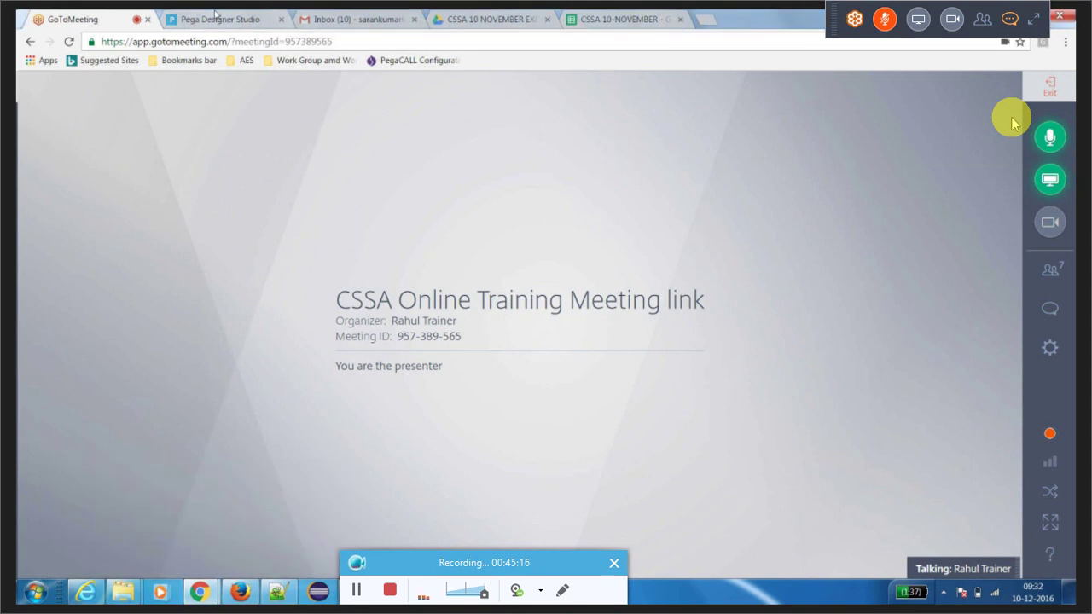
# Step: Open the Application Import wizard from the Designer Studio menu
pyautogui.click(215, 17)
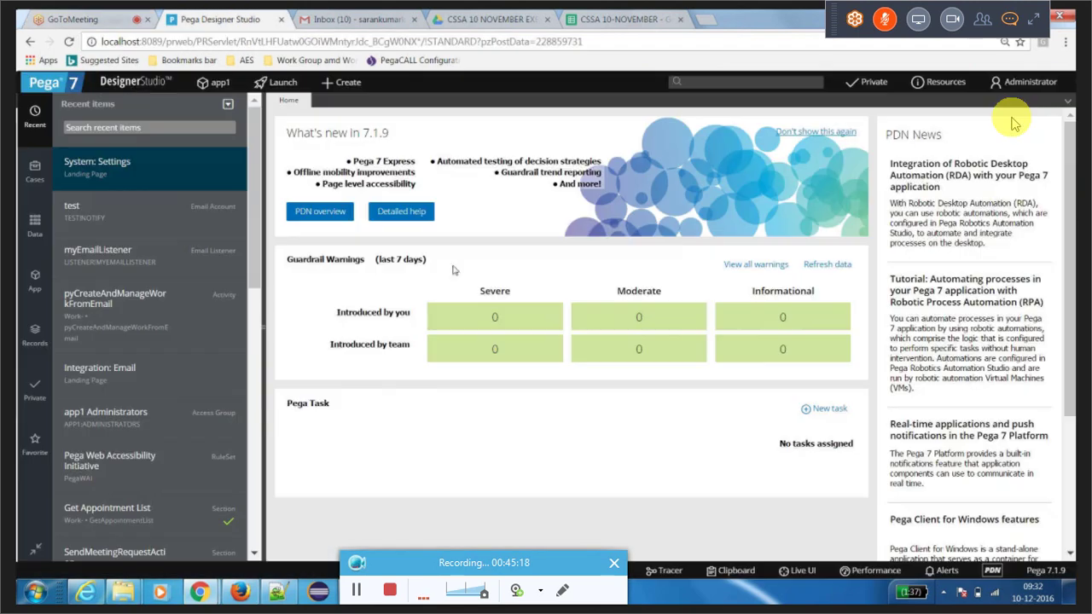
pyautogui.click(124, 82)
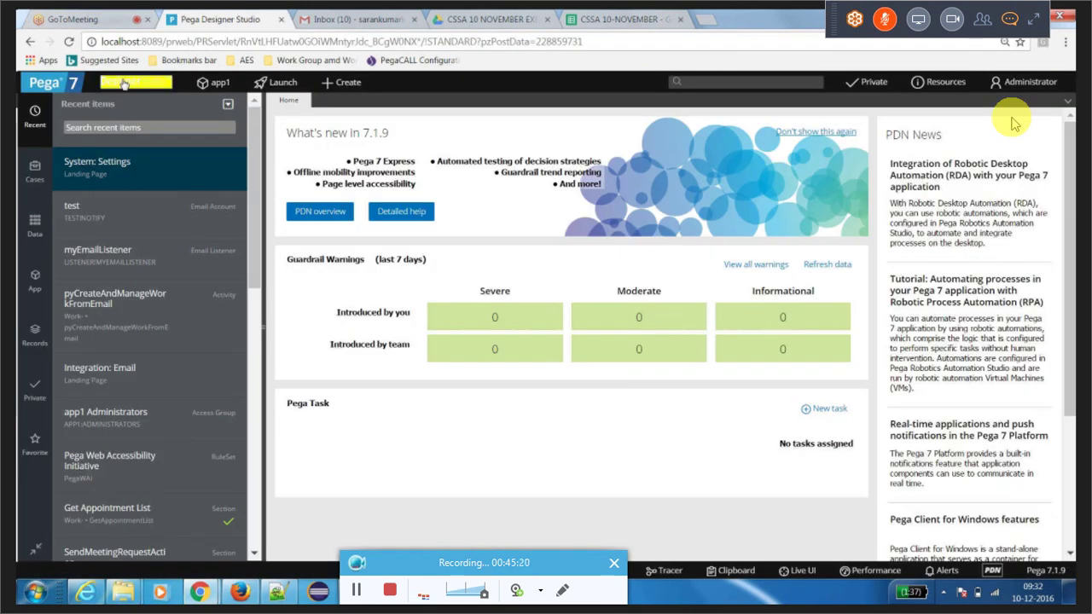
pyautogui.moveTo(118, 212)
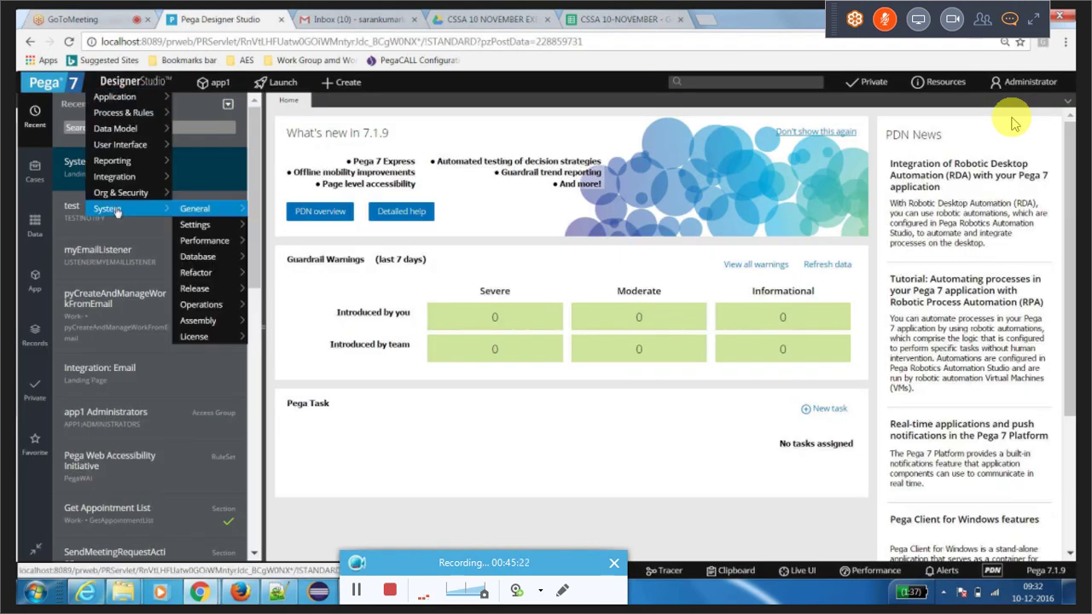
pyautogui.moveTo(135, 112)
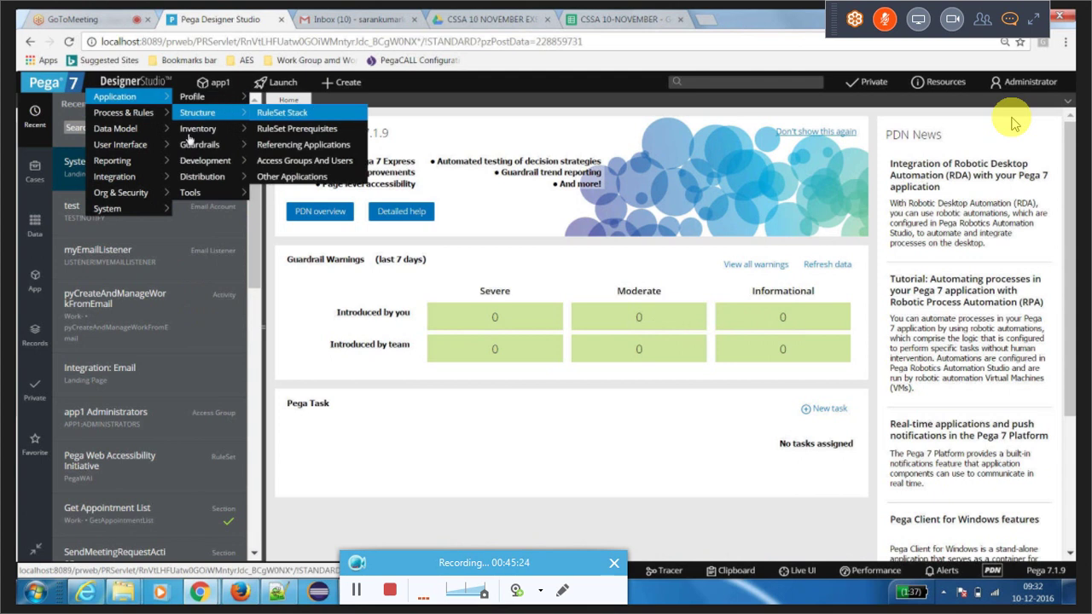
pyautogui.moveTo(205, 176)
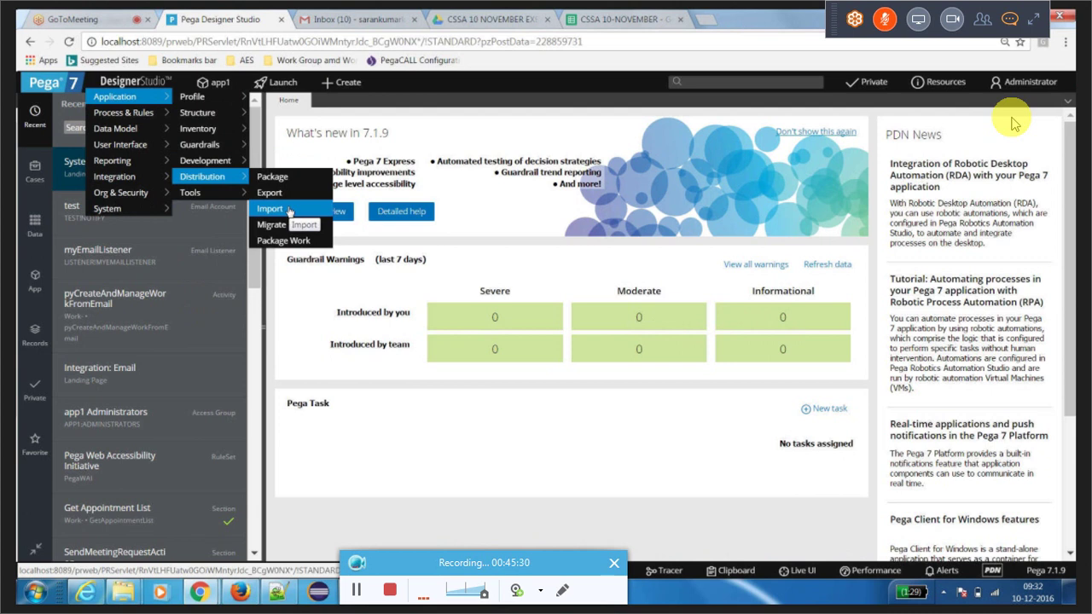
pyautogui.click(289, 212)
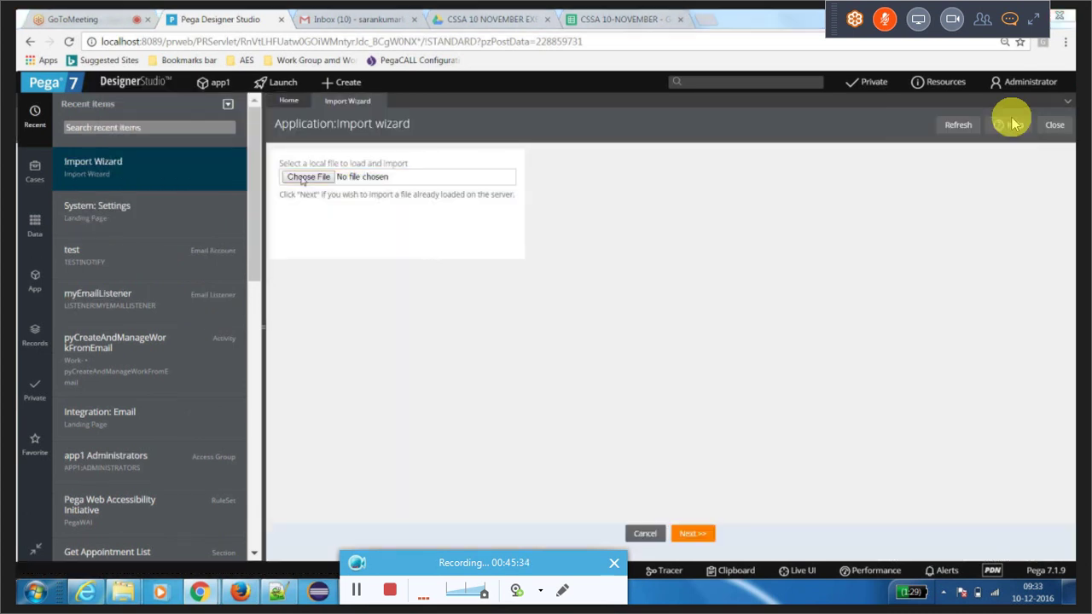
# Step: Choose AIGIAPP.zip from the Downloads folder as the import file instead of app1.zip
pyautogui.click(303, 178)
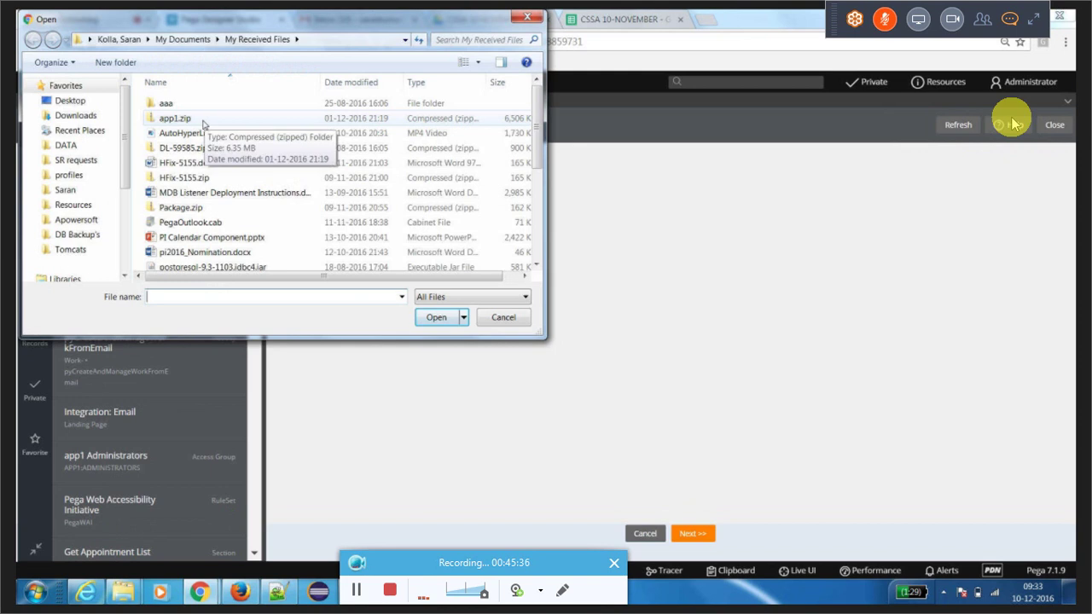
pyautogui.doubleClick(203, 124)
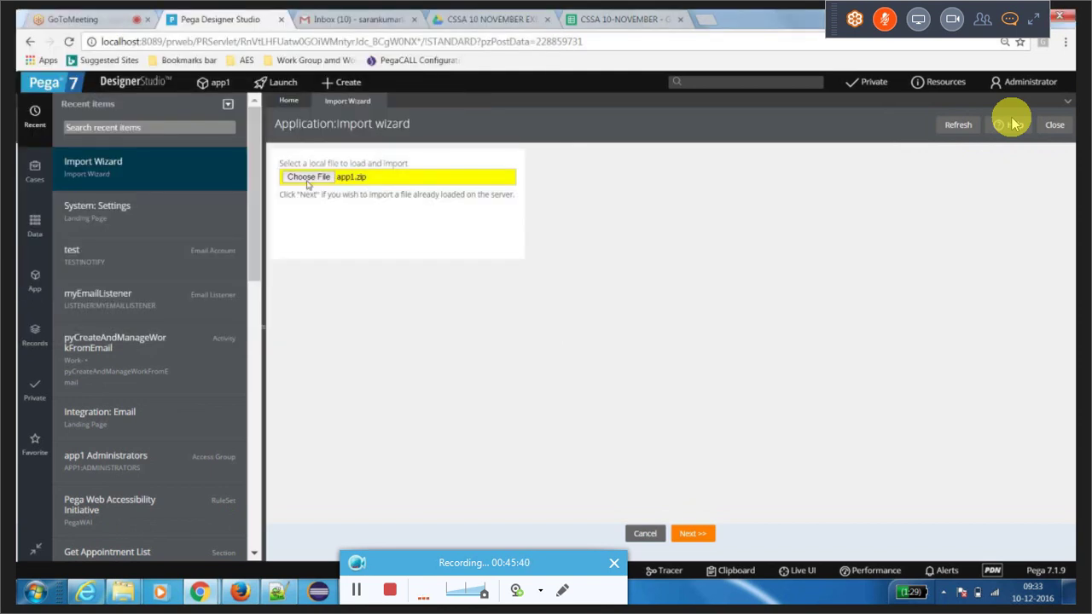
pyautogui.click(308, 178)
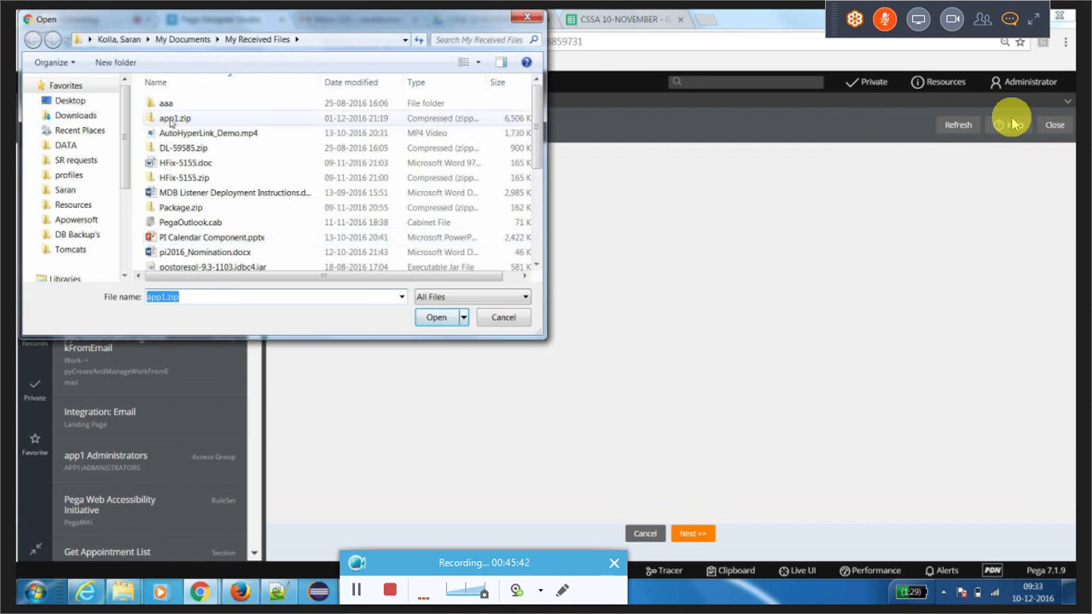
pyautogui.click(73, 116)
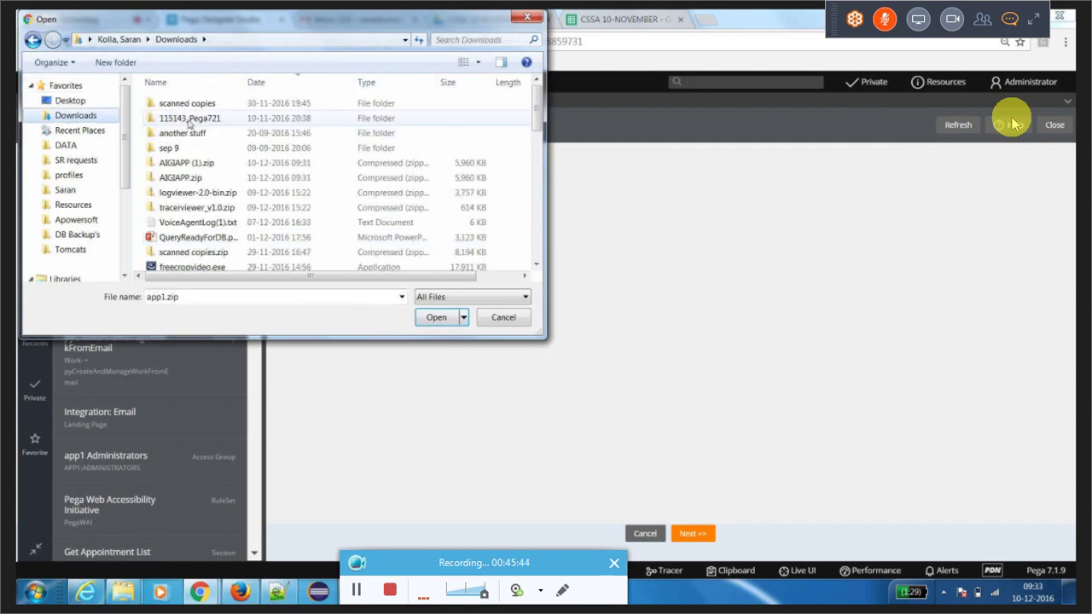
pyautogui.click(179, 177)
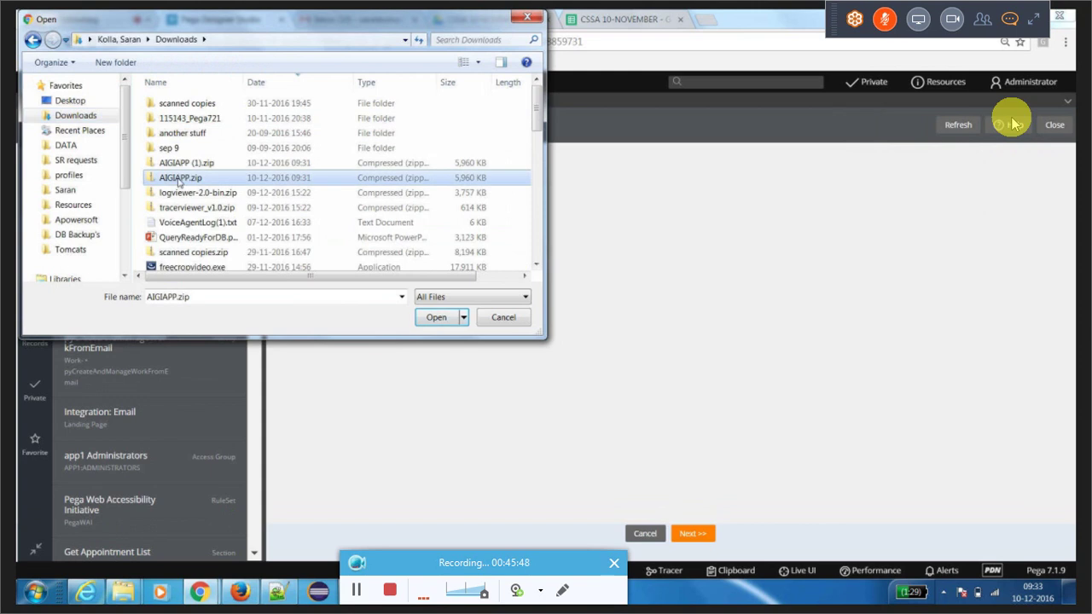
pyautogui.doubleClick(179, 179)
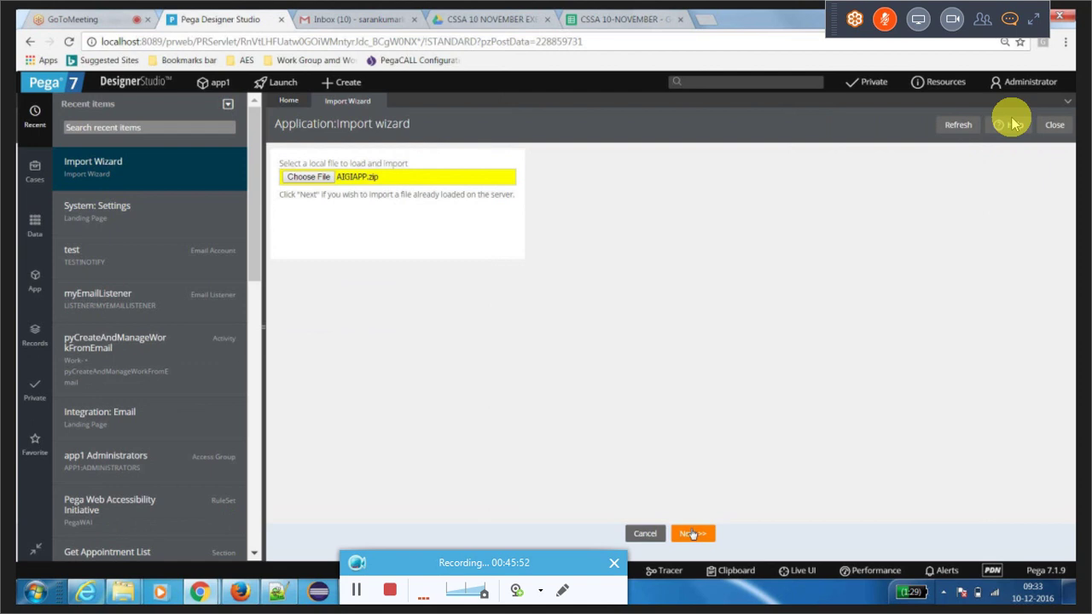
# Step: Advance the import wizard past the leave-page confirmations and check AIGIAPP.zip's contents
pyautogui.click(692, 533)
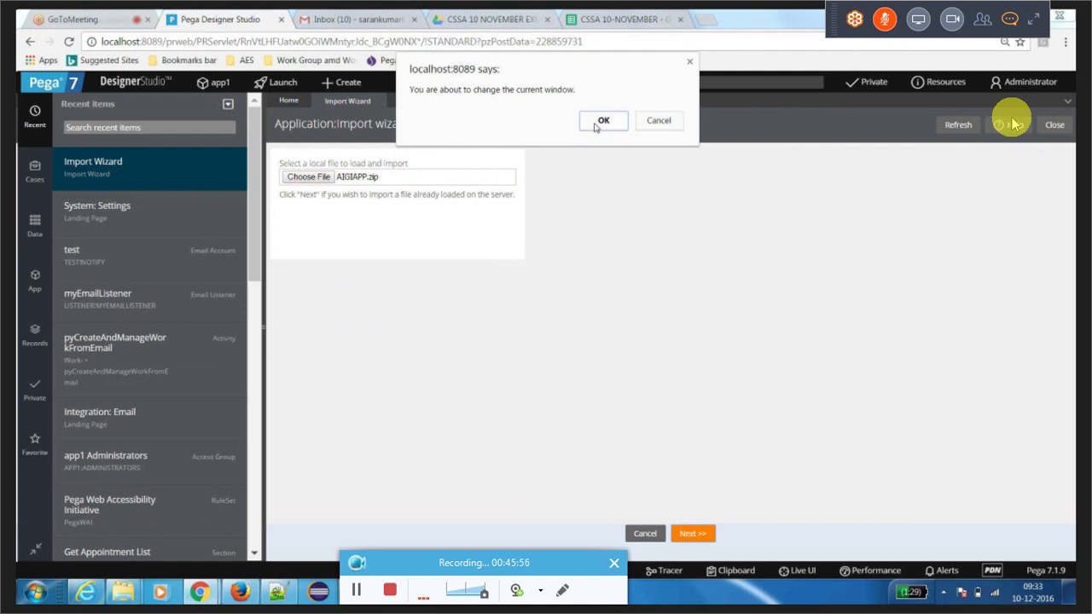
pyautogui.click(602, 121)
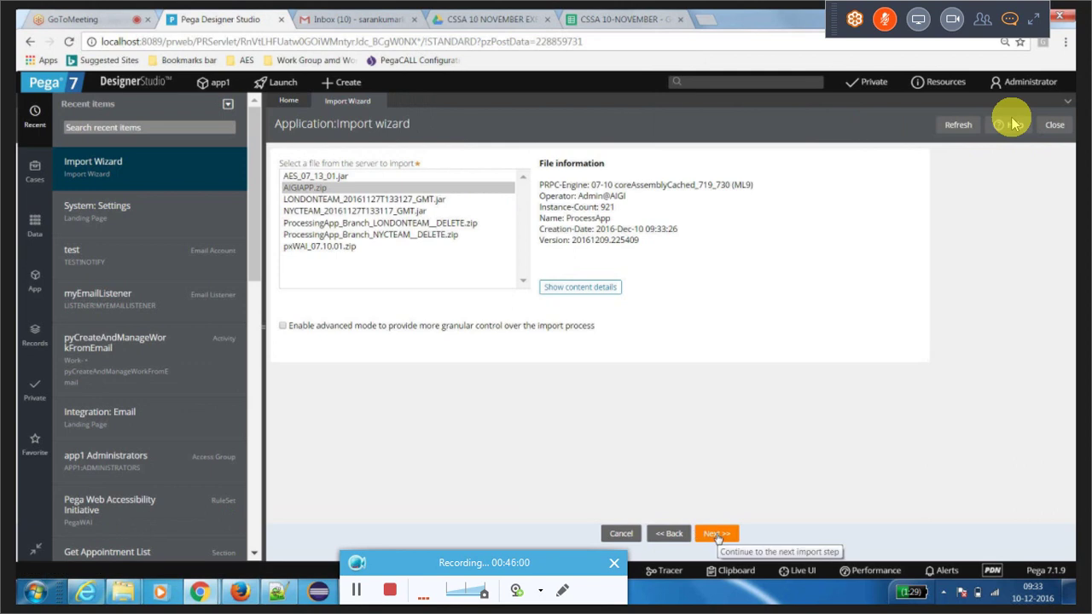
pyautogui.click(716, 535)
pyautogui.click(464, 107)
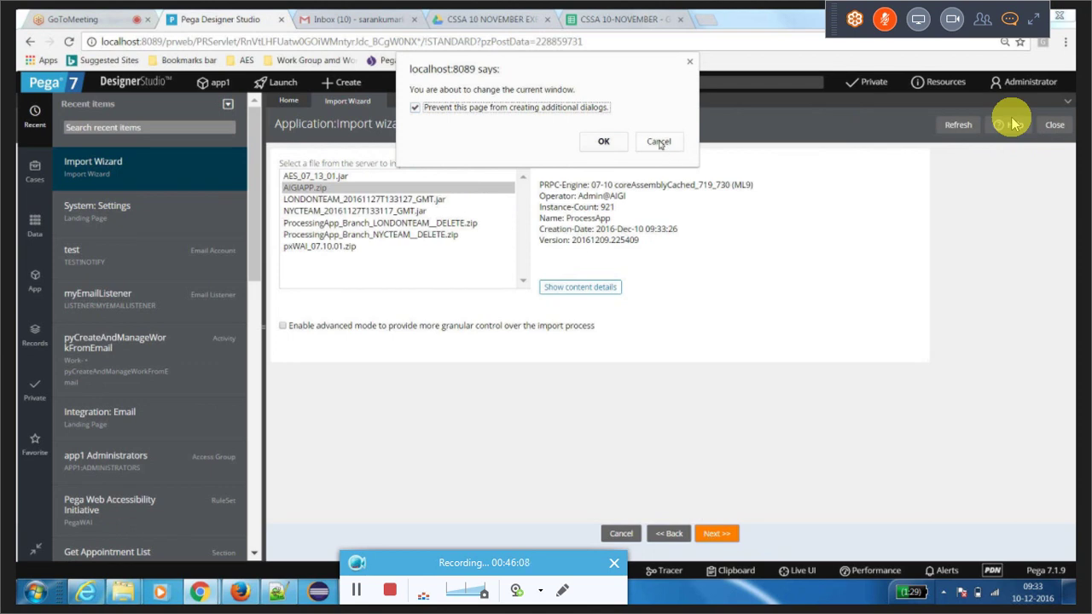
pyautogui.click(658, 142)
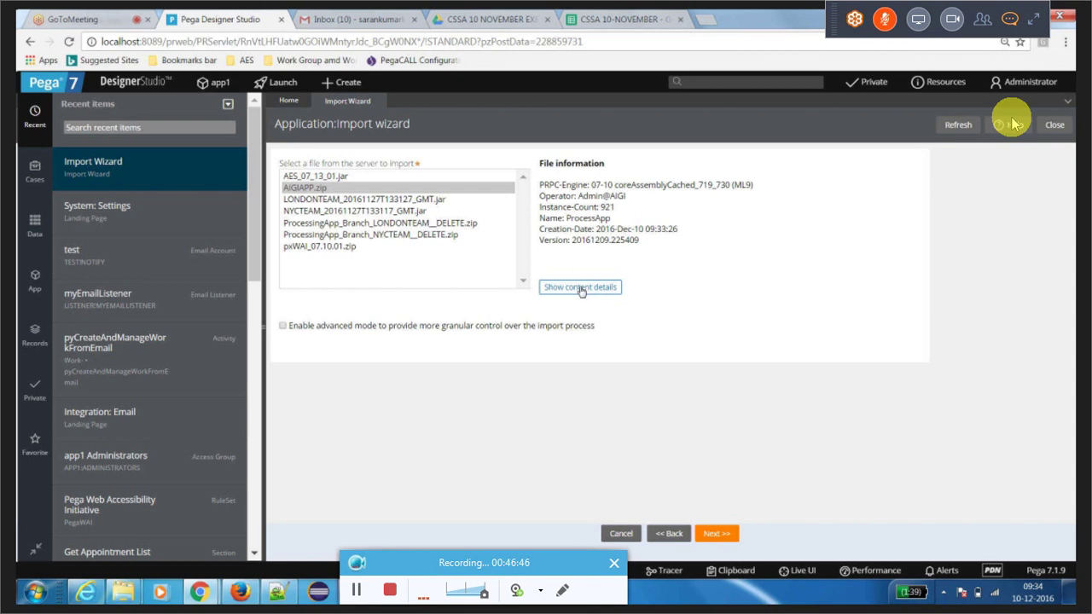
pyautogui.click(580, 288)
pyautogui.click(712, 534)
pyautogui.click(241, 591)
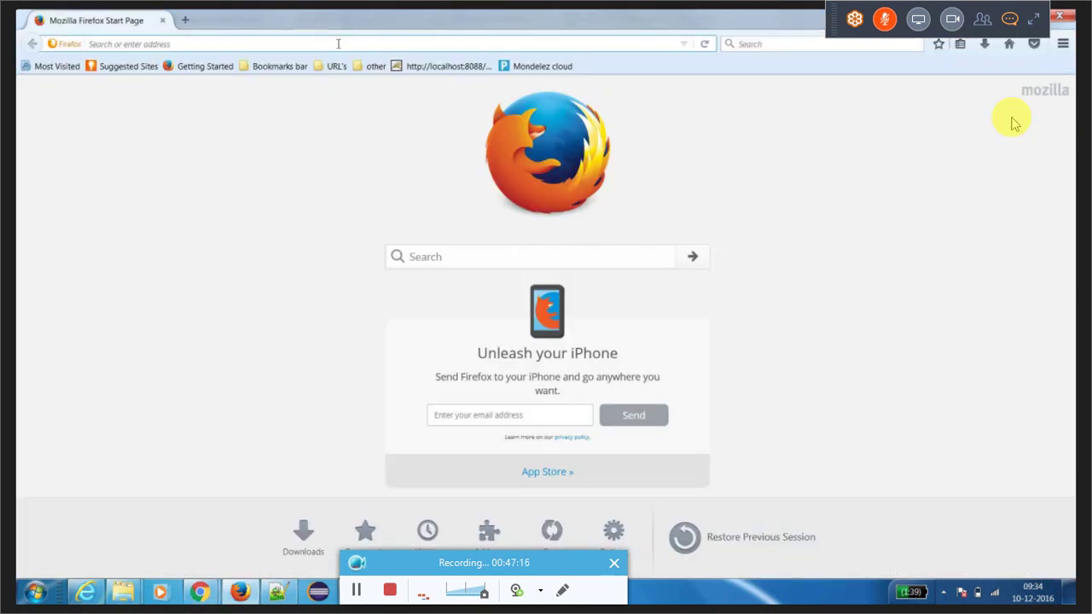
pyautogui.click(338, 44)
pyautogui.write('http:')
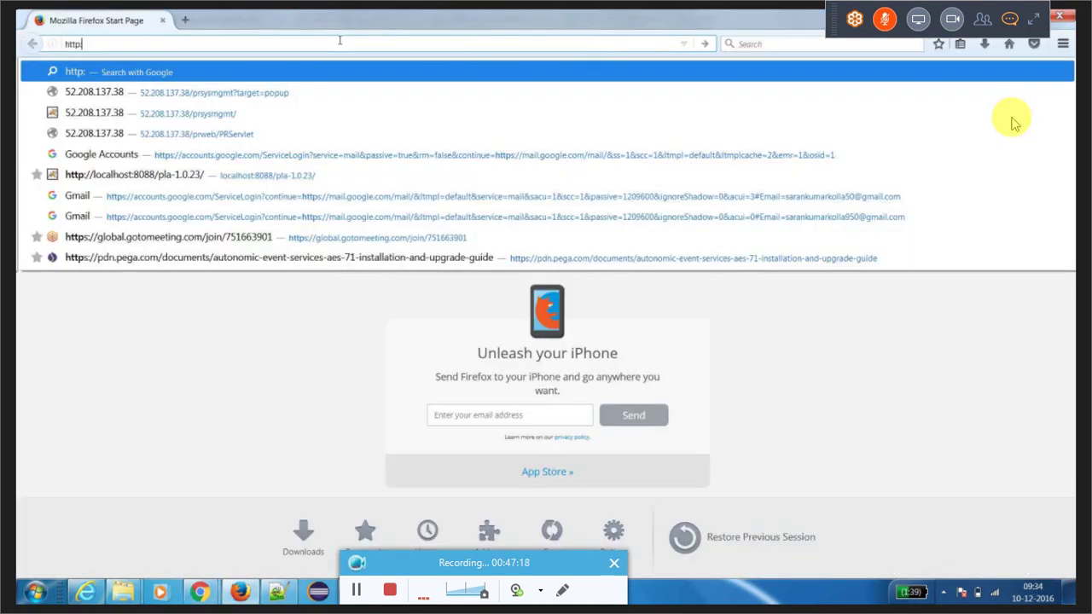
pyautogui.write('//localhos')
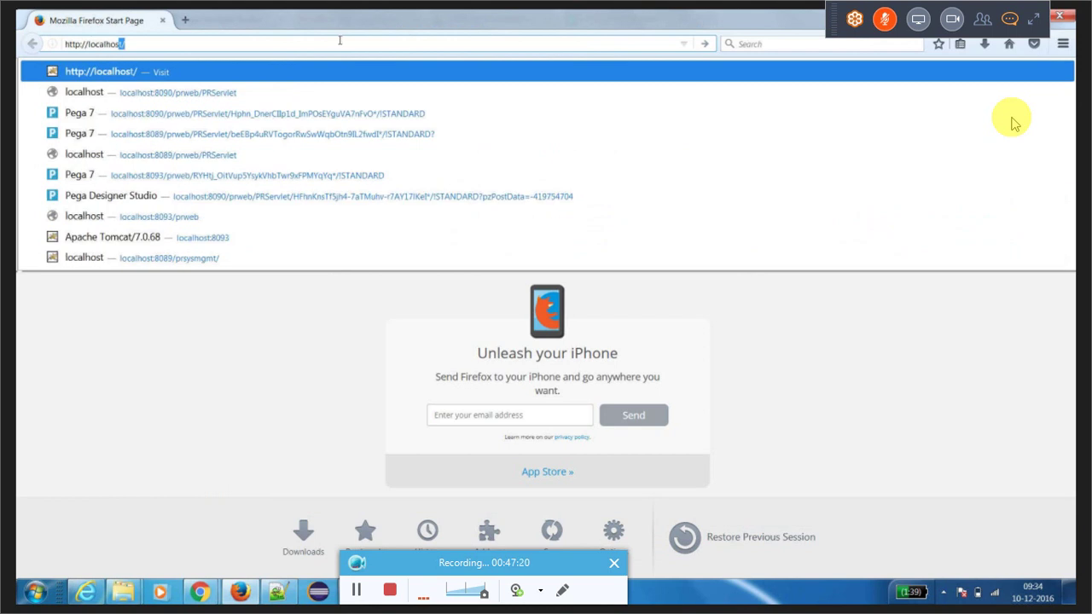
pyautogui.write('t')
pyautogui.press('BackSpace')
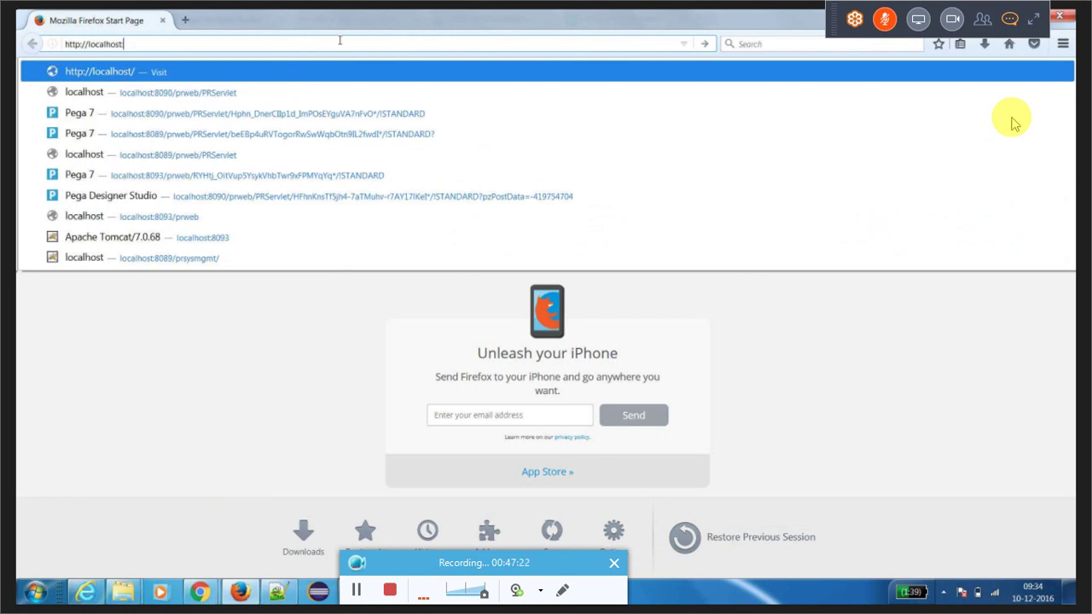
pyautogui.write(':808')
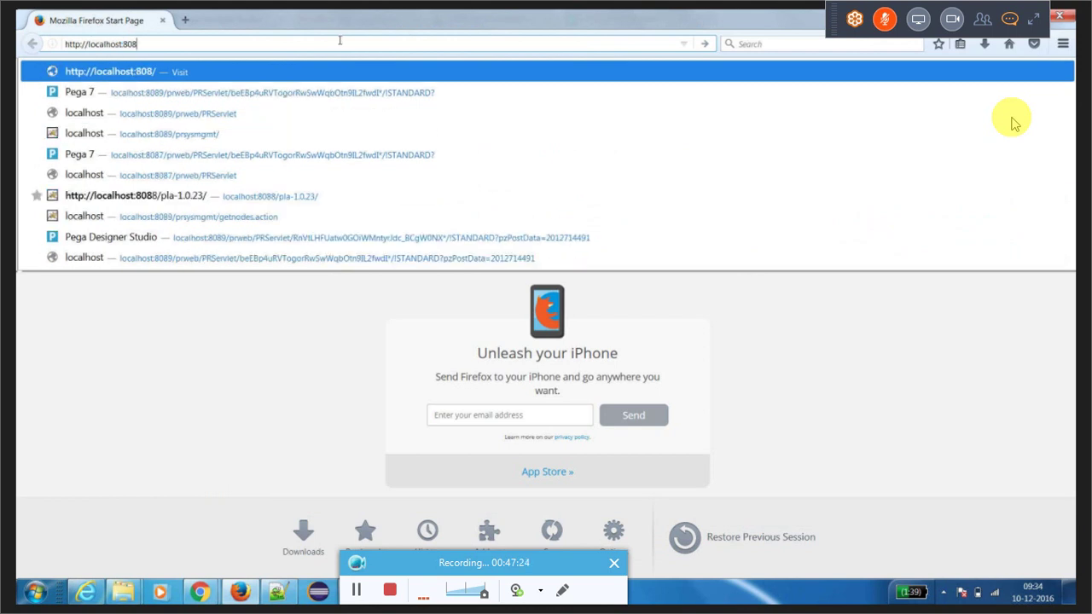
pyautogui.write('9/pr')
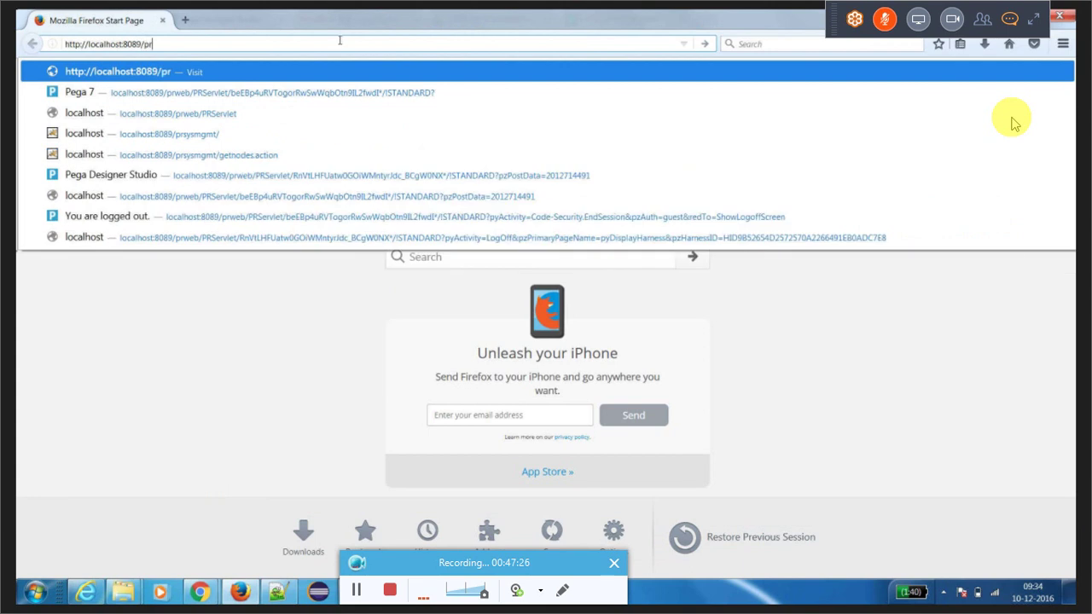
pyautogui.write('web/P')
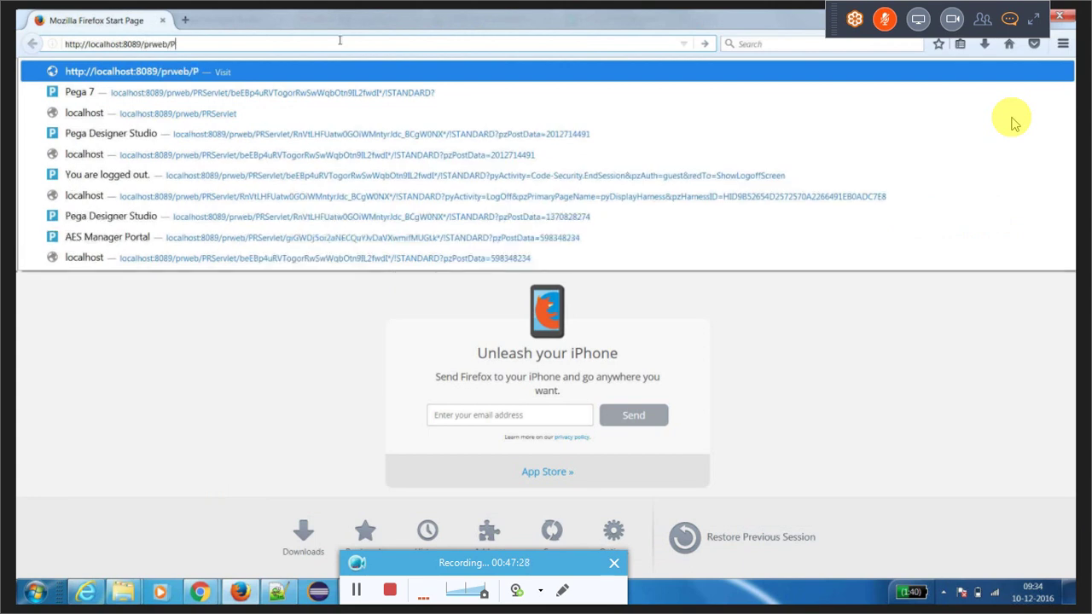
pyautogui.write('RServlet')
pyautogui.press('Return')
# Step: Sign in with the saved admin user name
pyautogui.write('admin')
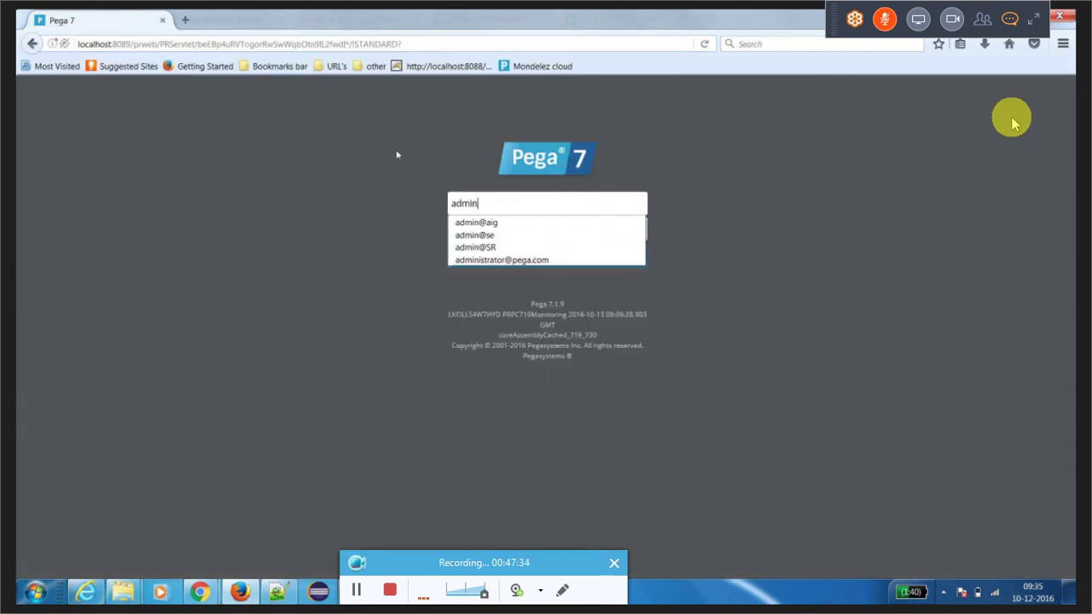
pyautogui.press('Down')
pyautogui.press('Down')
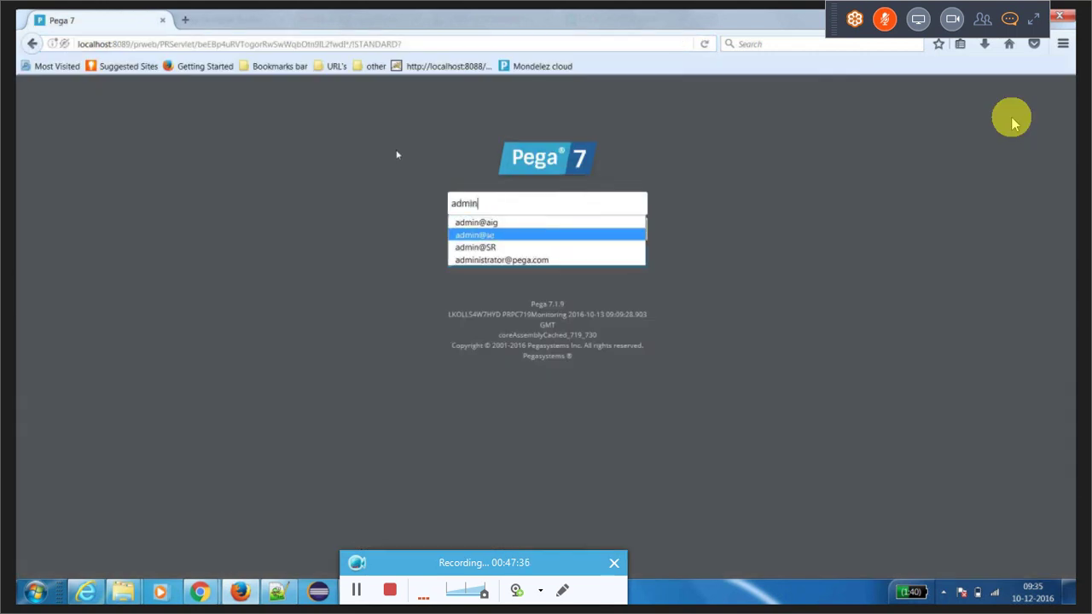
pyautogui.press('Return')
pyautogui.press('Return')
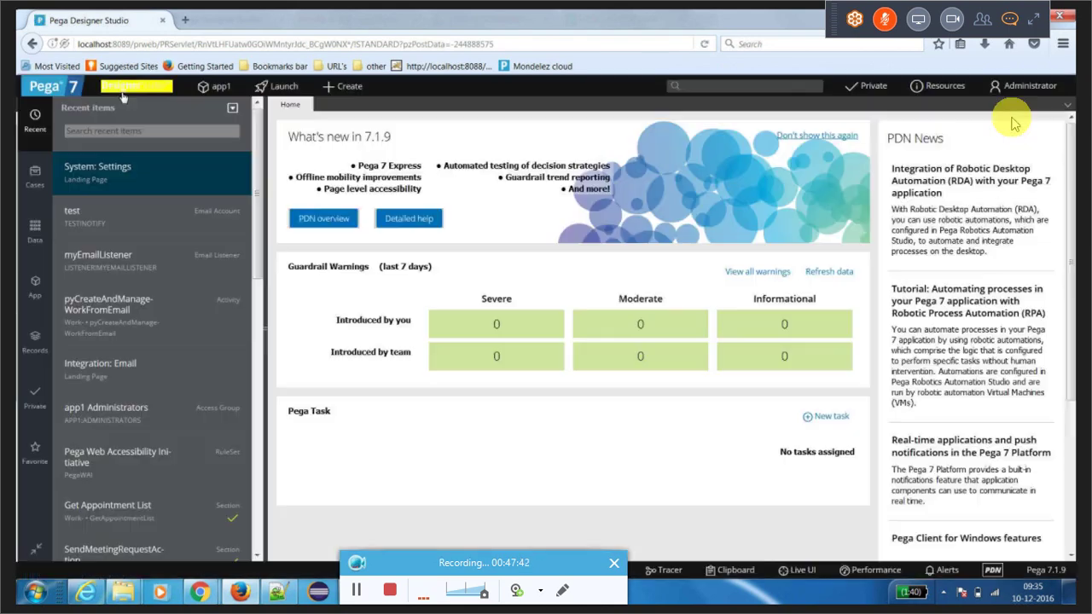
# Step: Upload Downloads\AIGIAPP.zip in the Import wizard, overwriting the existing copy
pyautogui.click(127, 87)
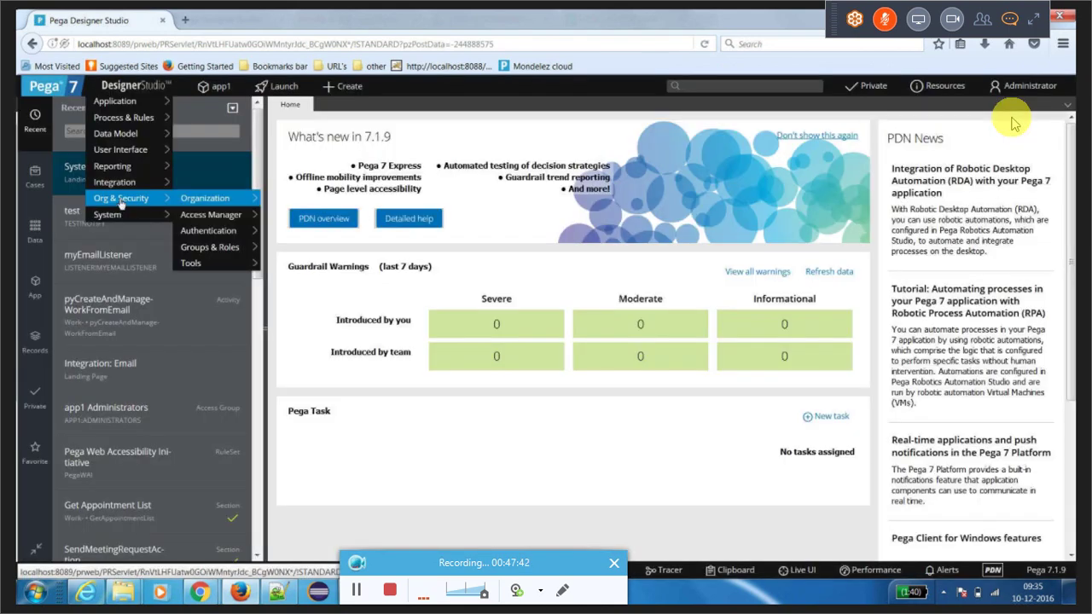
pyautogui.moveTo(209, 182)
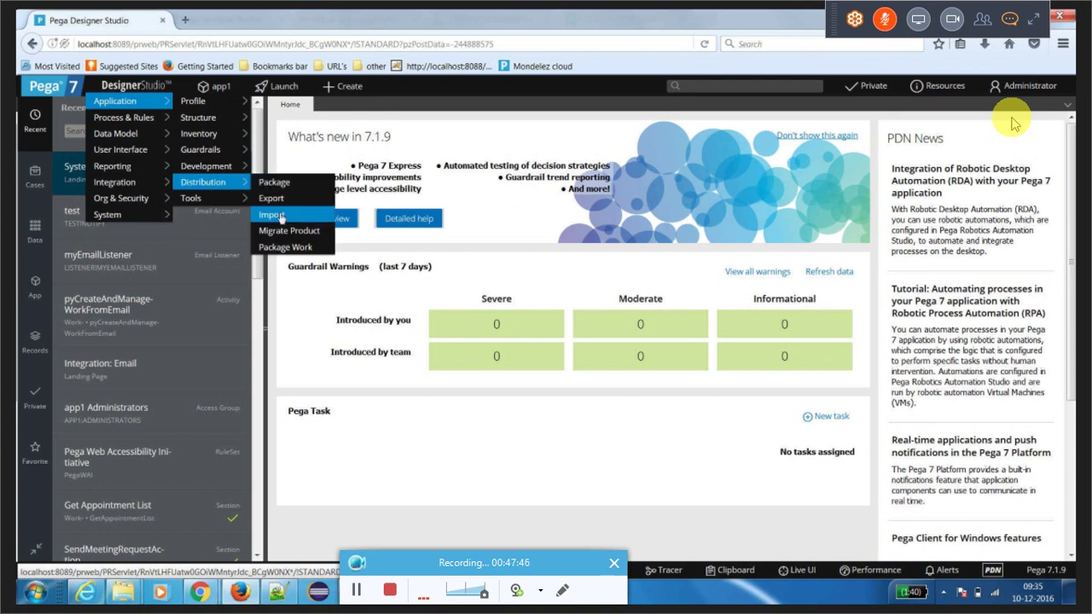
pyautogui.click(271, 215)
pyautogui.click(308, 185)
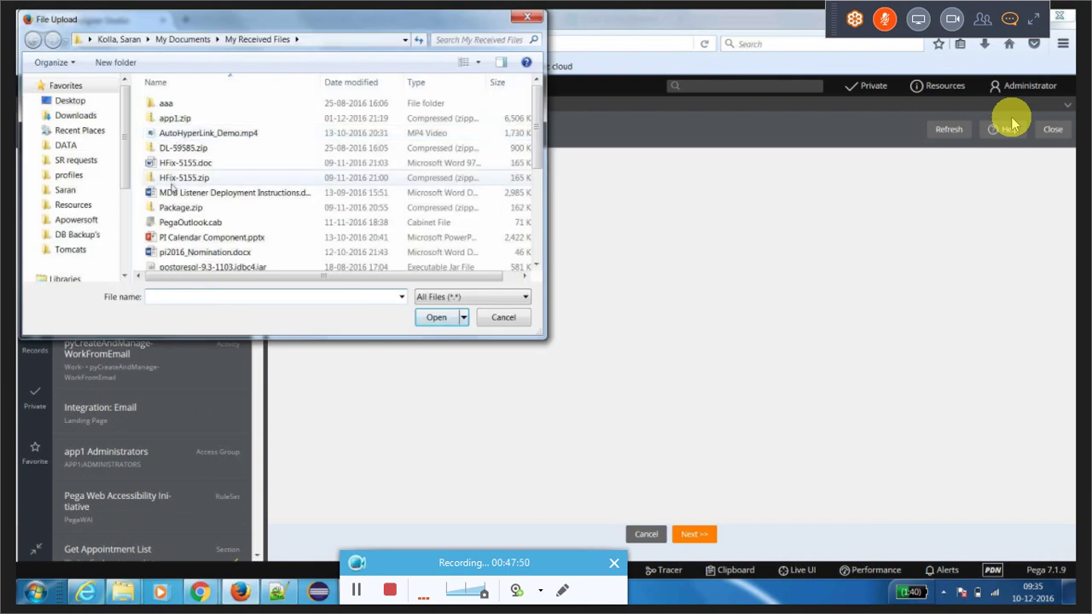
pyautogui.click(73, 117)
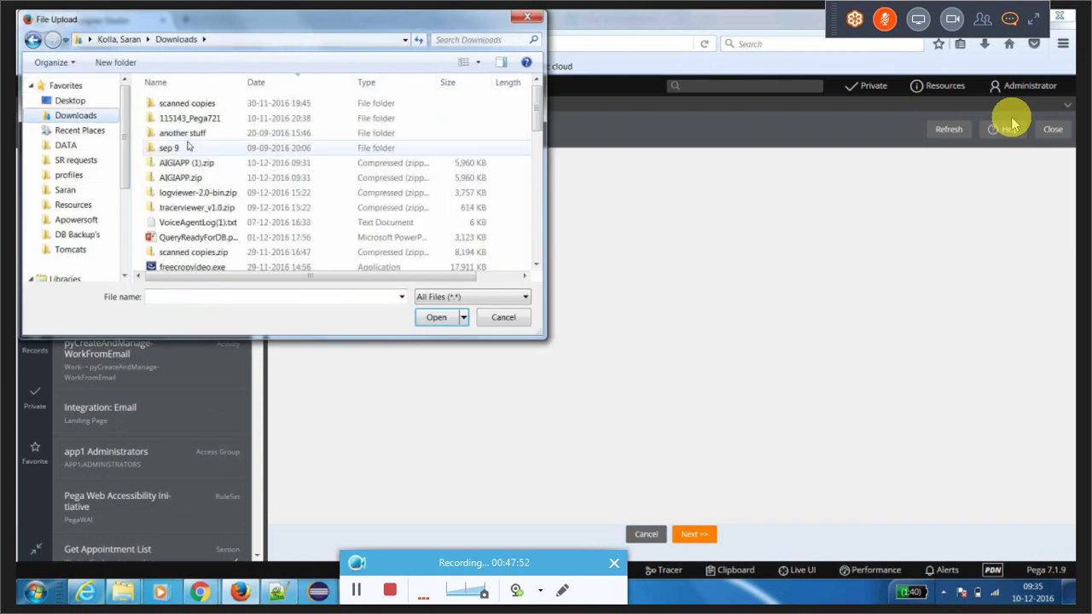
pyautogui.click(180, 179)
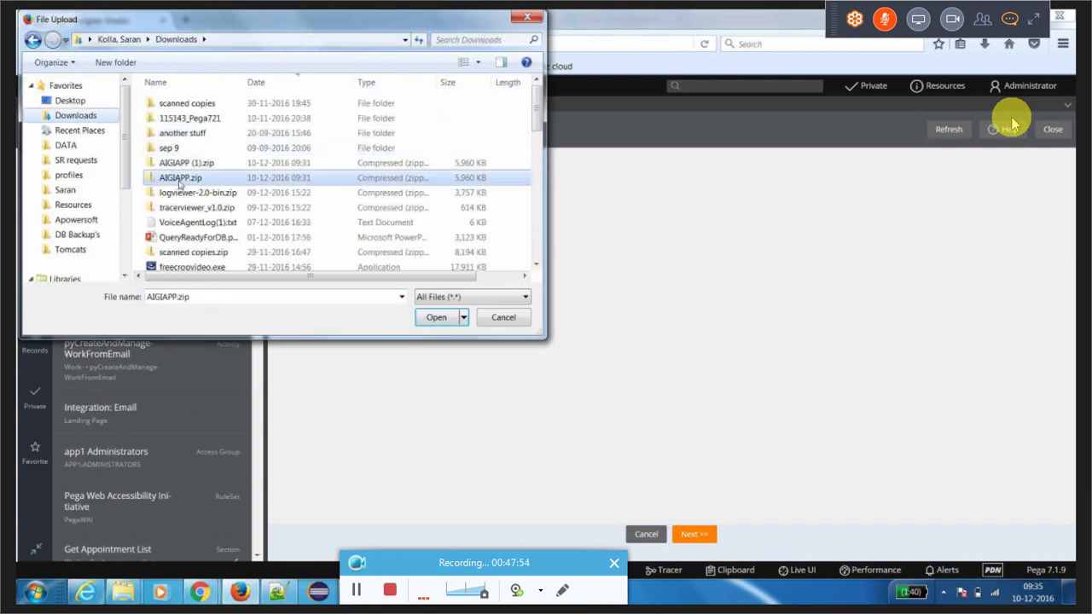
pyautogui.doubleClick(180, 181)
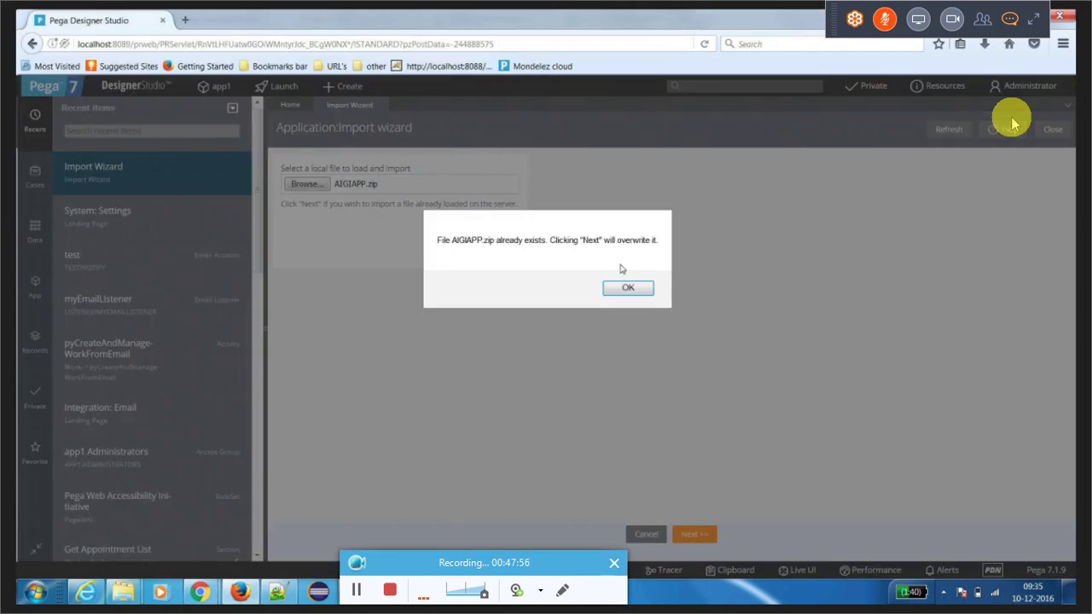
pyautogui.click(627, 286)
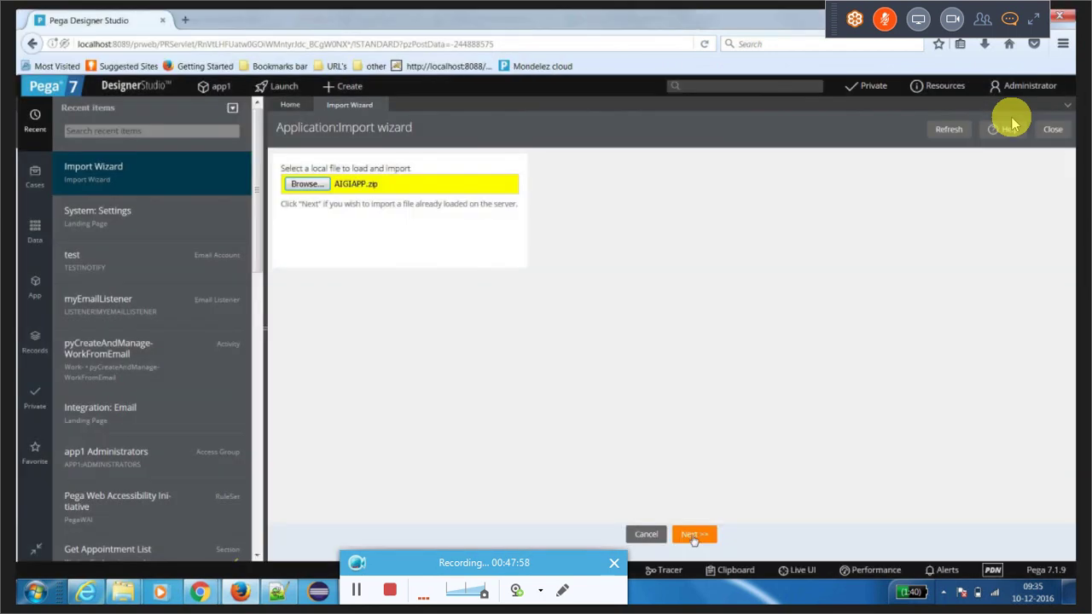
# Step: Continue to AIGIAPP.zip's file information and request a view of its contents
pyautogui.click(694, 536)
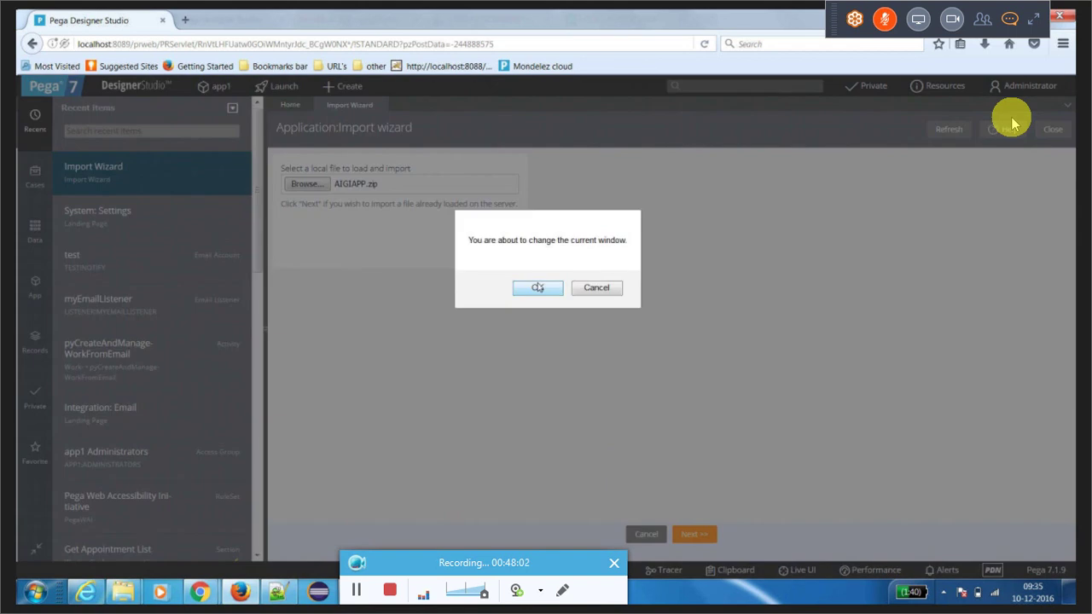
pyautogui.click(537, 288)
pyautogui.click(580, 298)
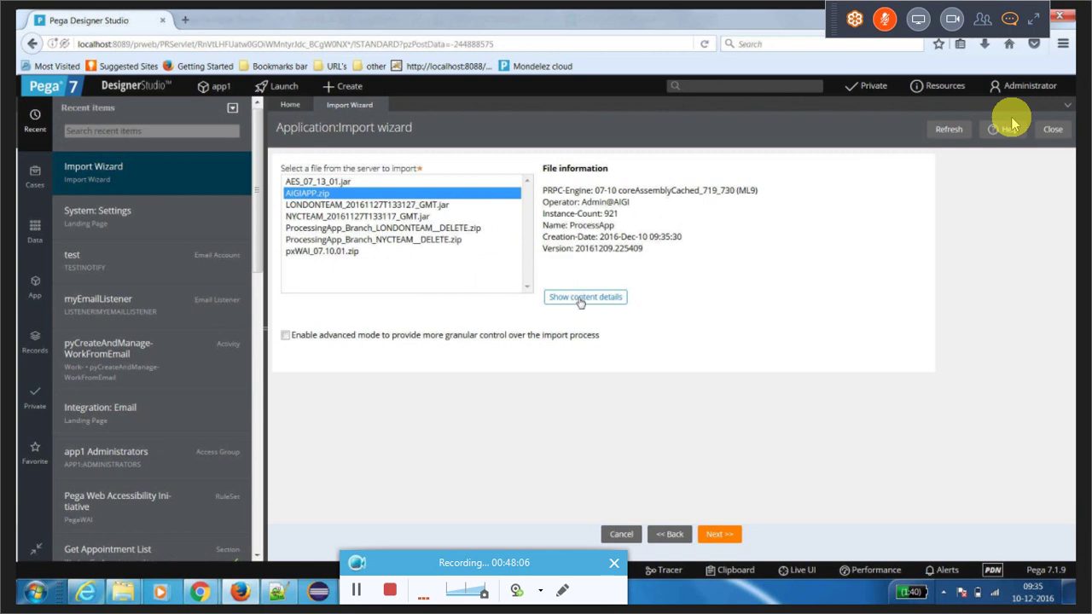
pyautogui.click(580, 298)
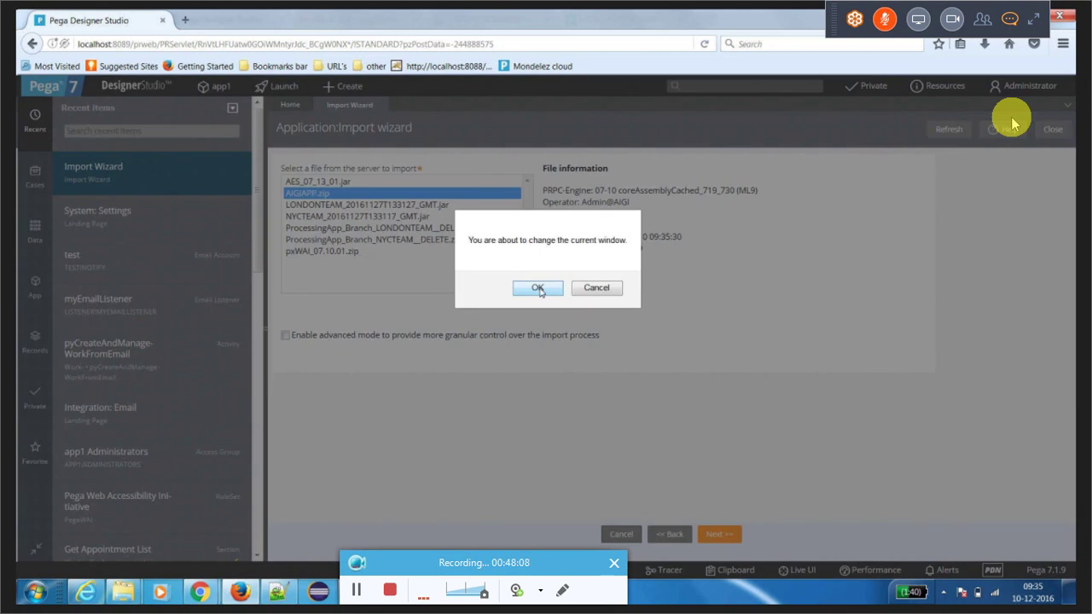
# Step: Open the AIGIAPP.zip content preview, scroll through it, and close it with Done
pyautogui.click(537, 289)
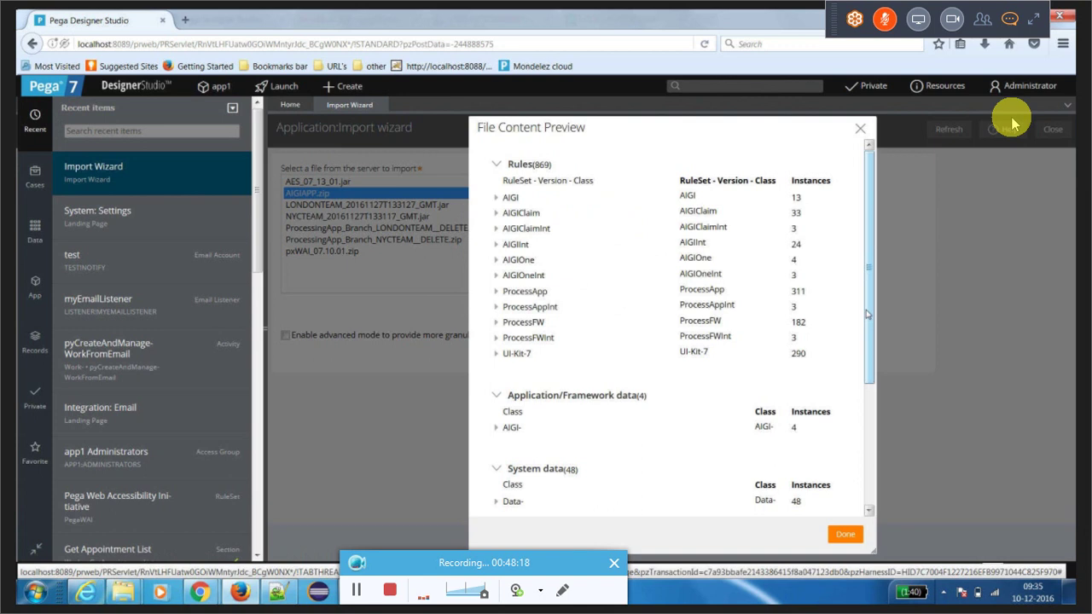
pyautogui.moveTo(866, 314); pyautogui.dragTo(870, 413)
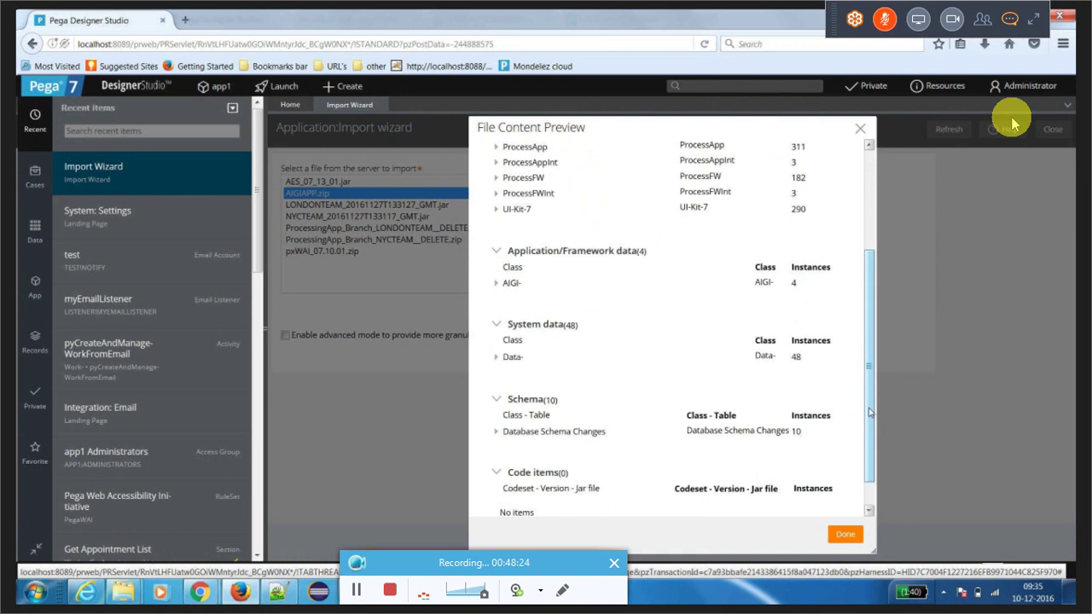
pyautogui.moveTo(870, 413); pyautogui.dragTo(871, 303)
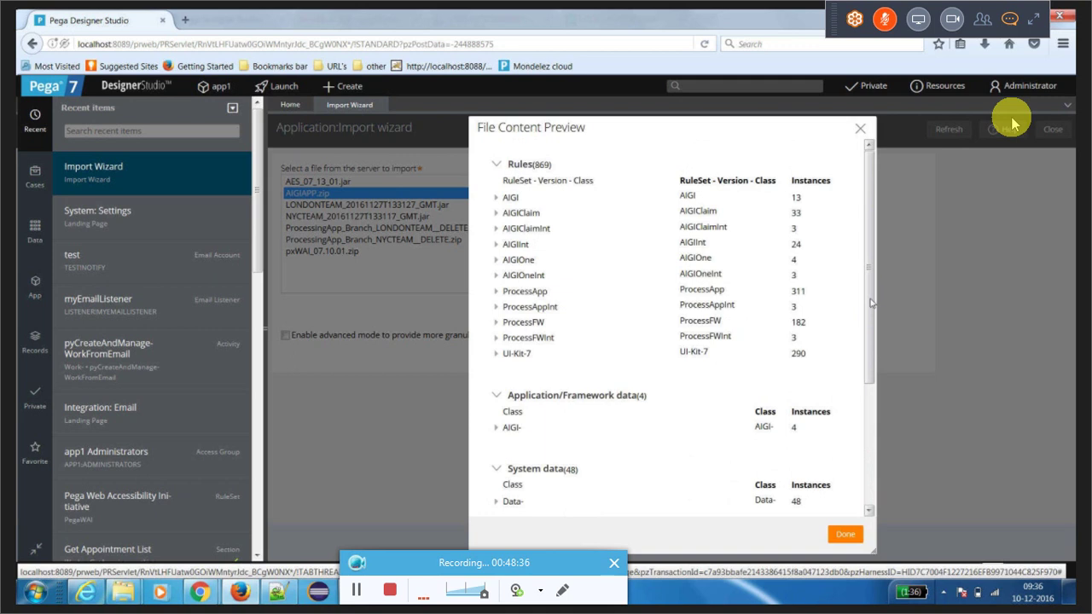
pyautogui.click(844, 534)
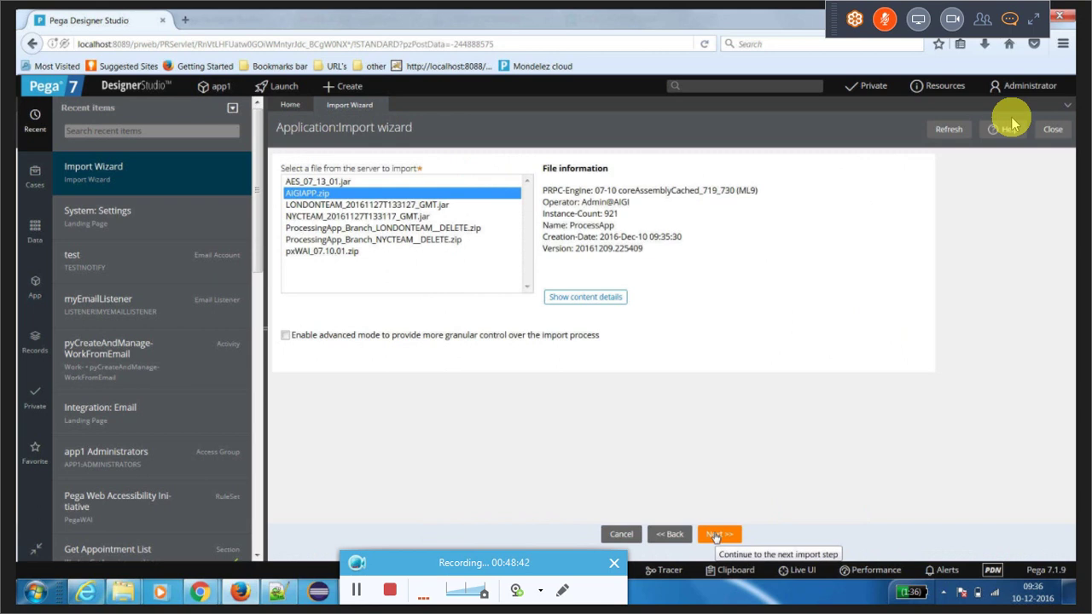
# Step: Reach the Schema step and apply the ten AIGI table changes automatically
pyautogui.click(716, 534)
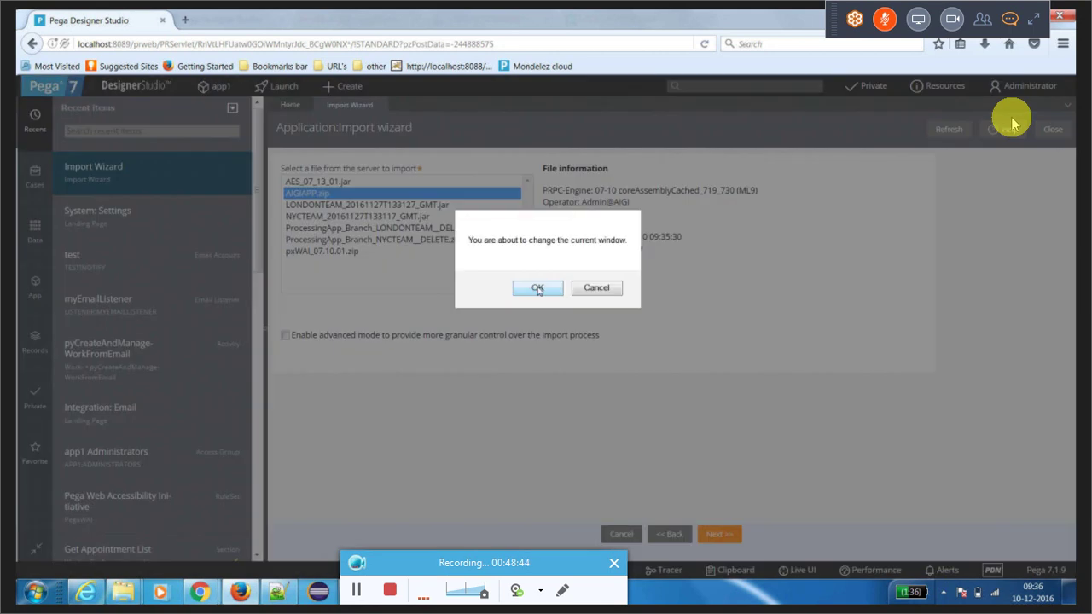
pyautogui.click(538, 289)
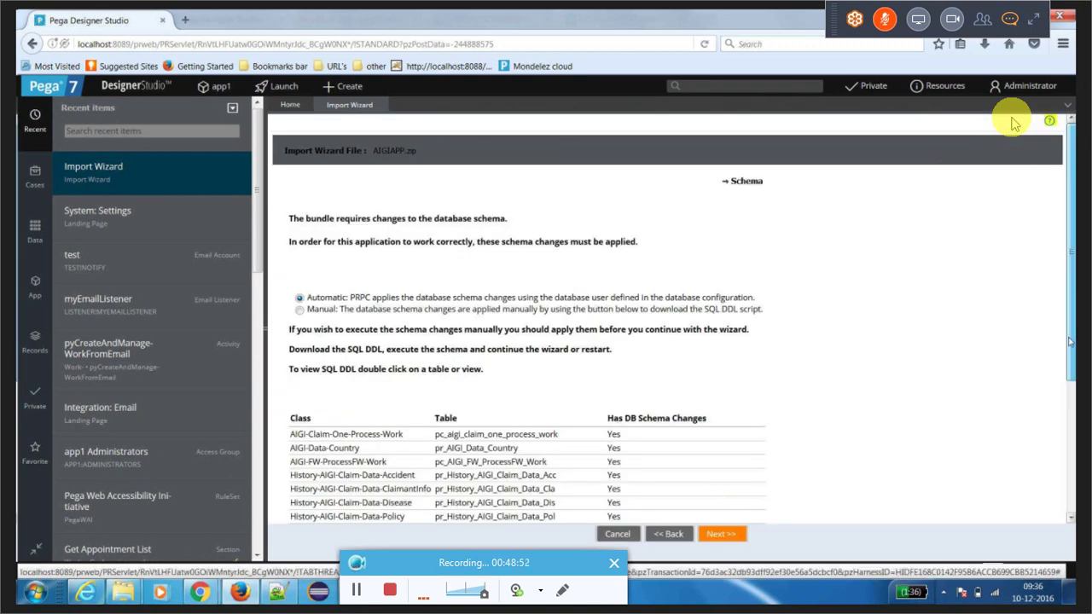
pyautogui.scroll(-3, 1012, 121)
pyautogui.scroll(1, 1013, 120)
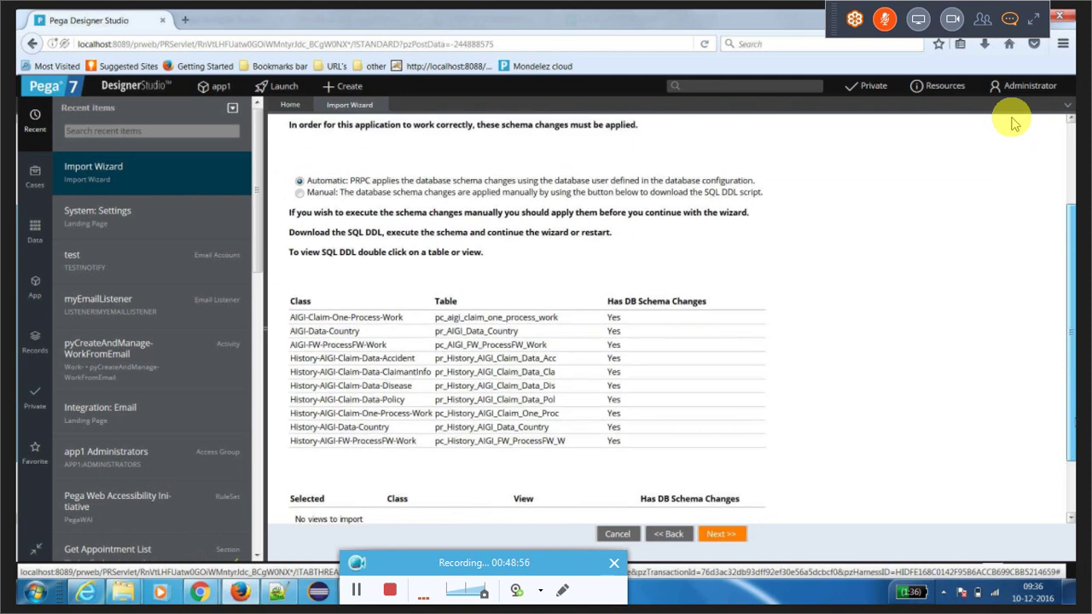
pyautogui.scroll(-1, 1012, 120)
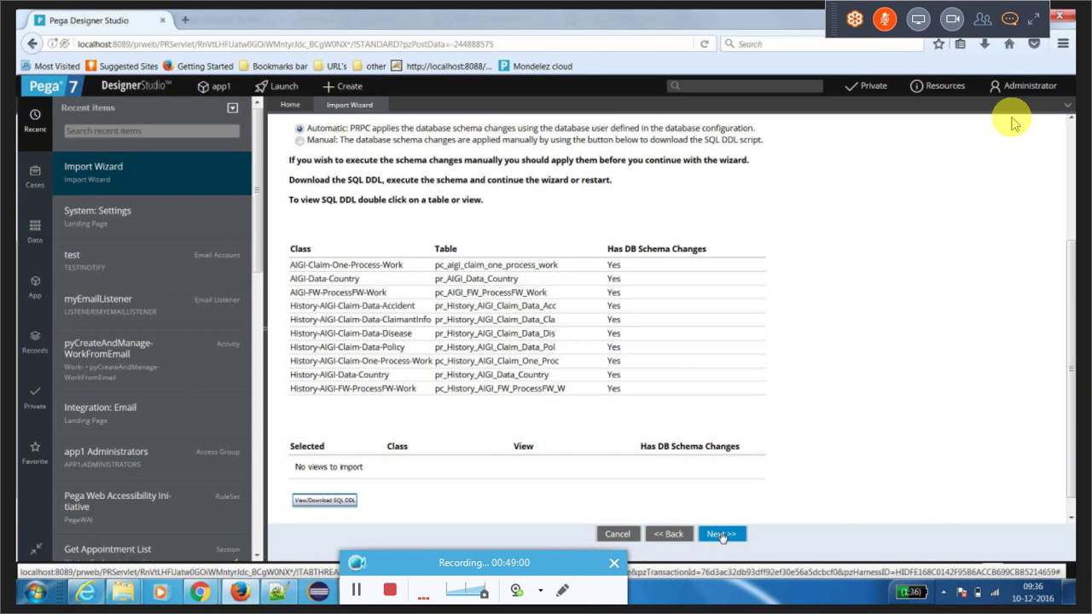
pyautogui.click(721, 535)
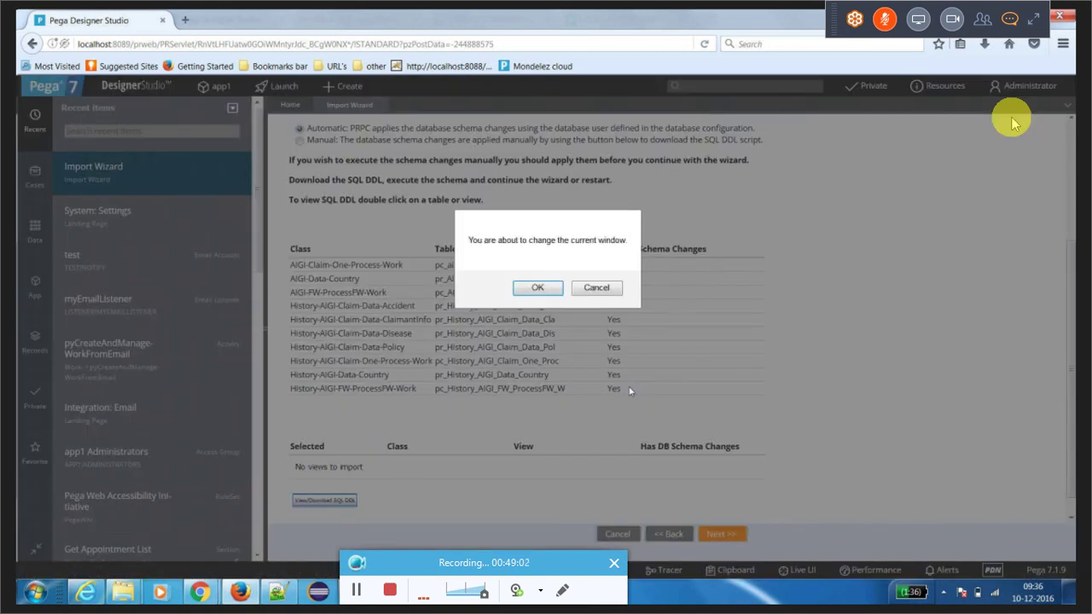
pyautogui.press('Return')
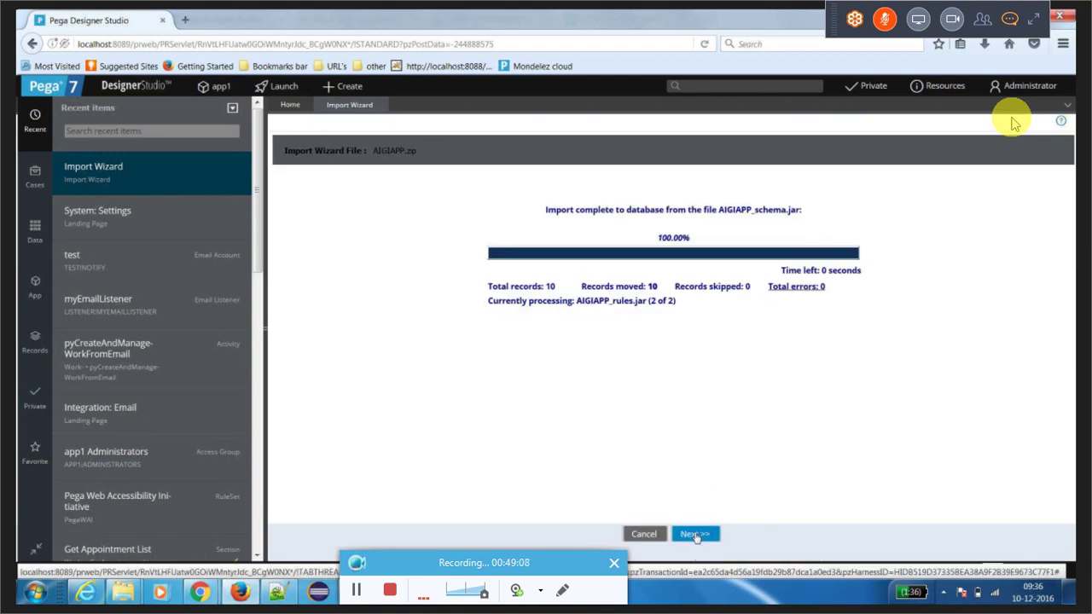
# Step: Run the AIGIAPP rules import (630 of 921 records, no errors) and close the wizard
pyautogui.click(694, 534)
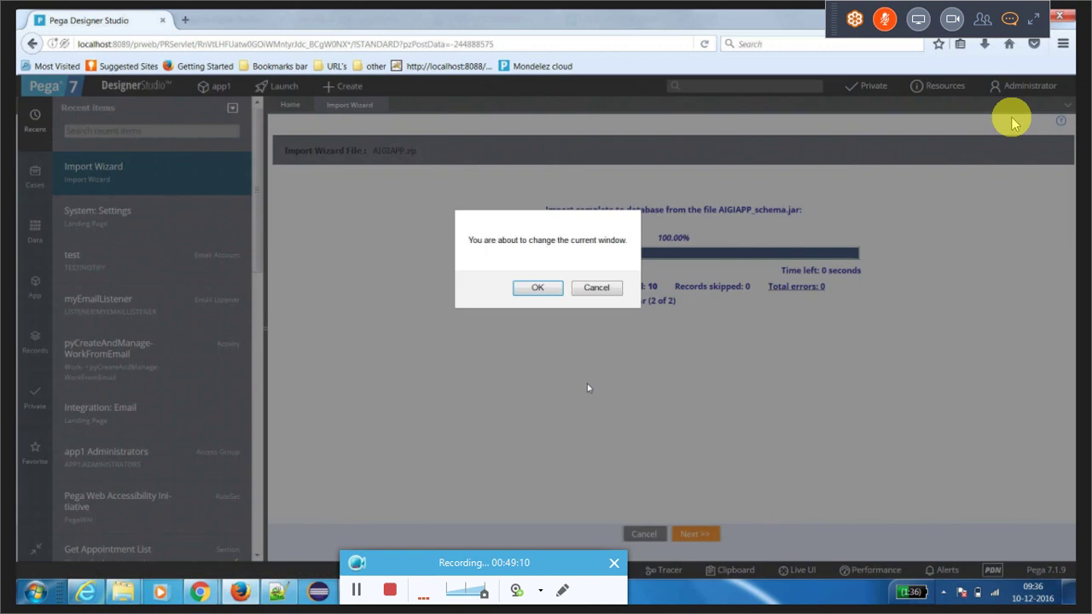
pyautogui.press('Return')
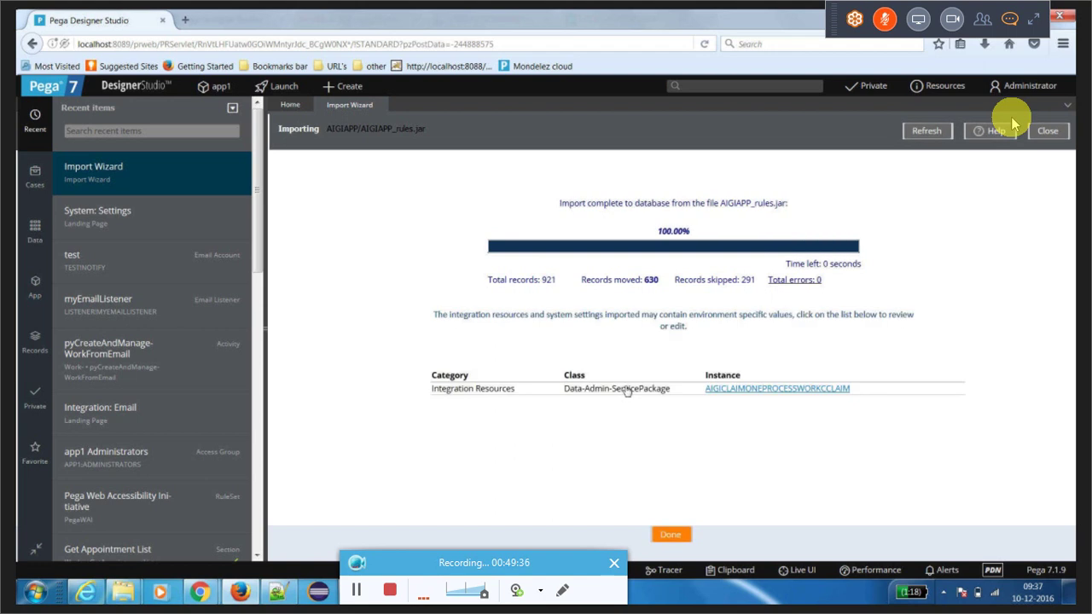
pyautogui.click(669, 535)
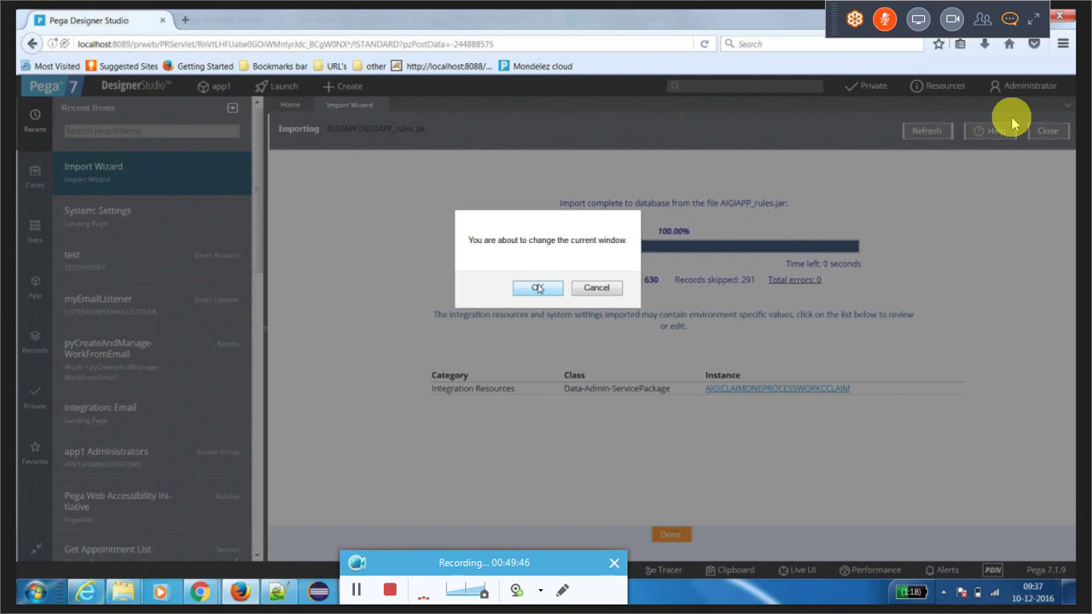
pyautogui.click(537, 287)
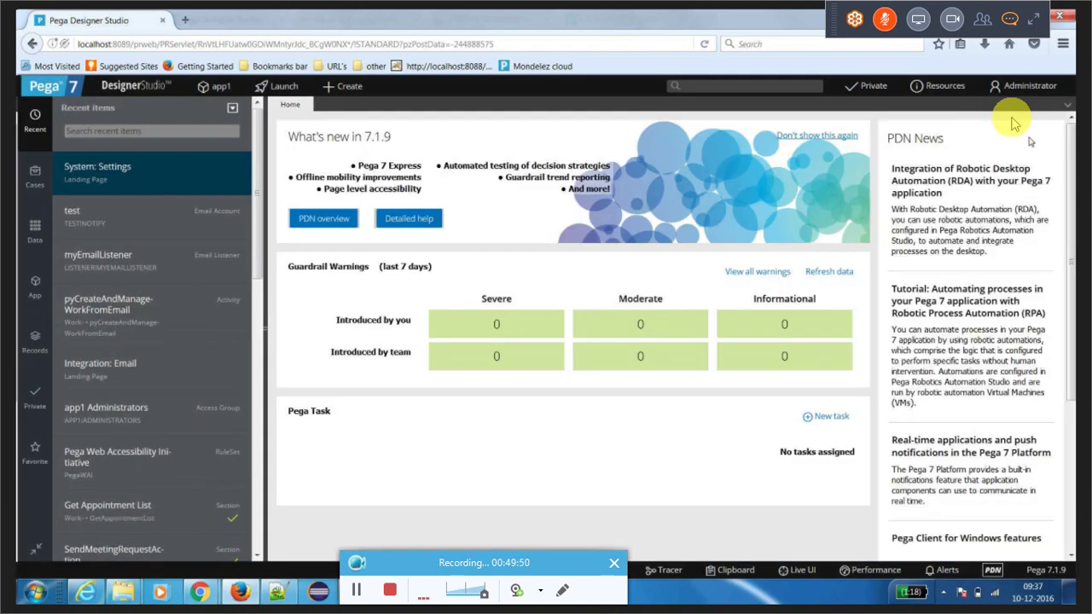
# Step: Log off and sign back in as the AIGI administrator operator, letting Firefox remember the login
pyautogui.click(1038, 86)
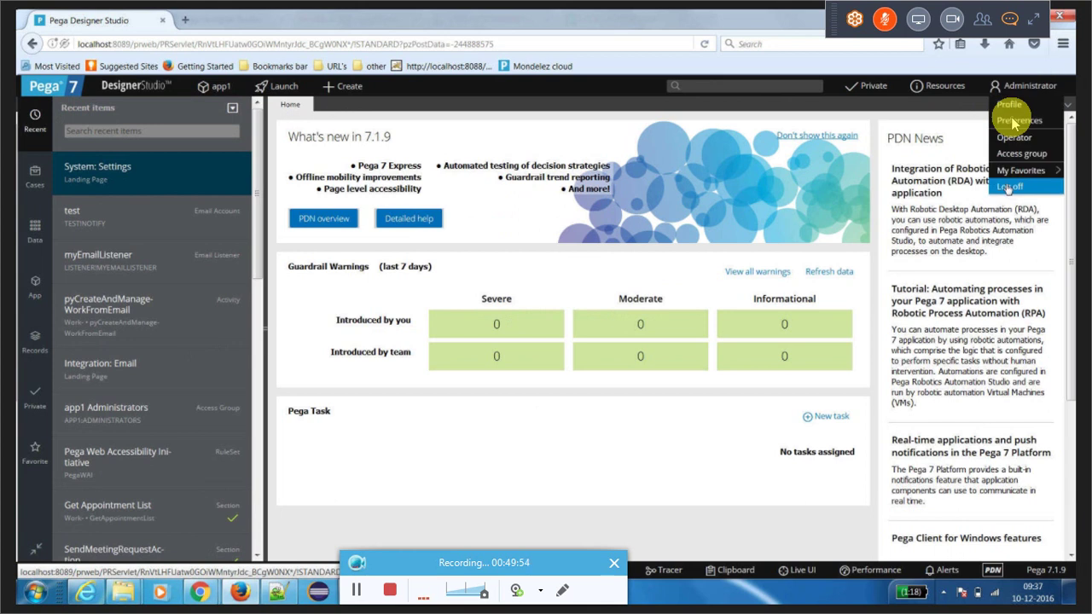
pyautogui.click(1009, 186)
pyautogui.write('ad')
pyautogui.write('min@a')
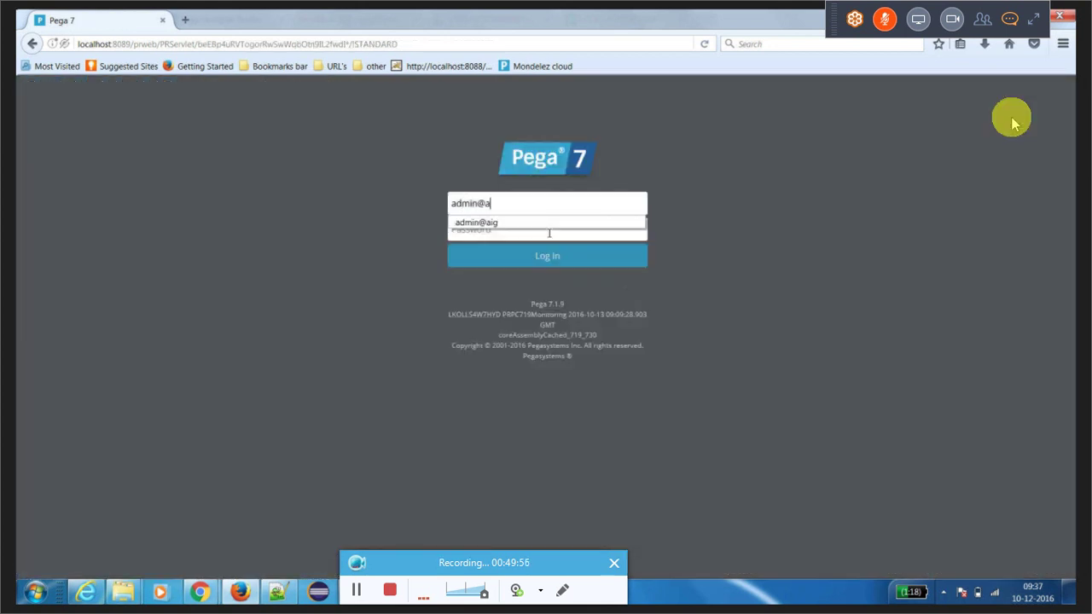
pyautogui.write('ig')
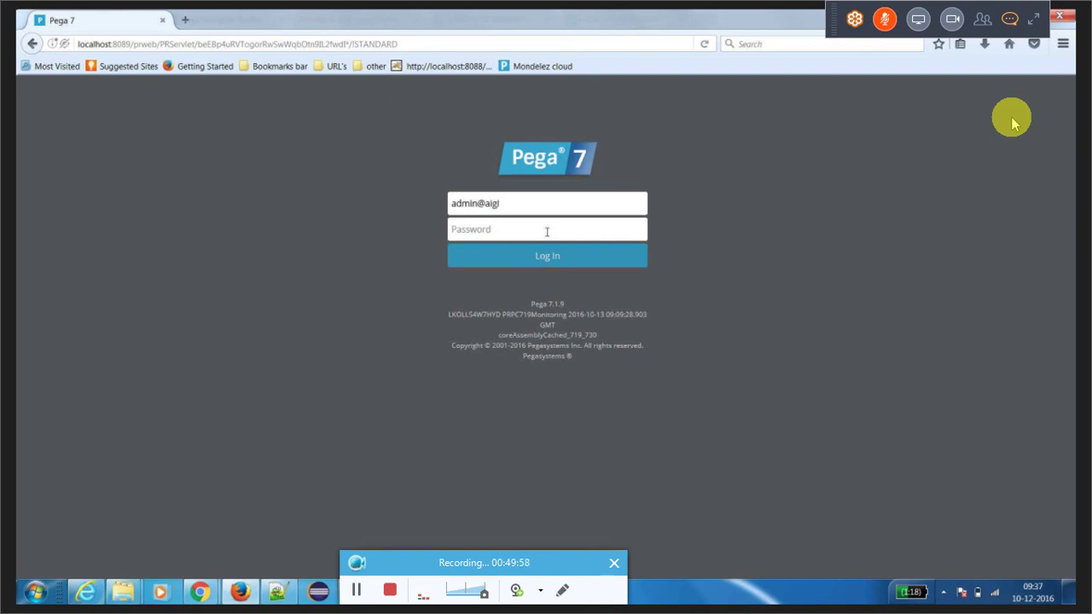
pyautogui.press('Tab')
pyautogui.write('r')
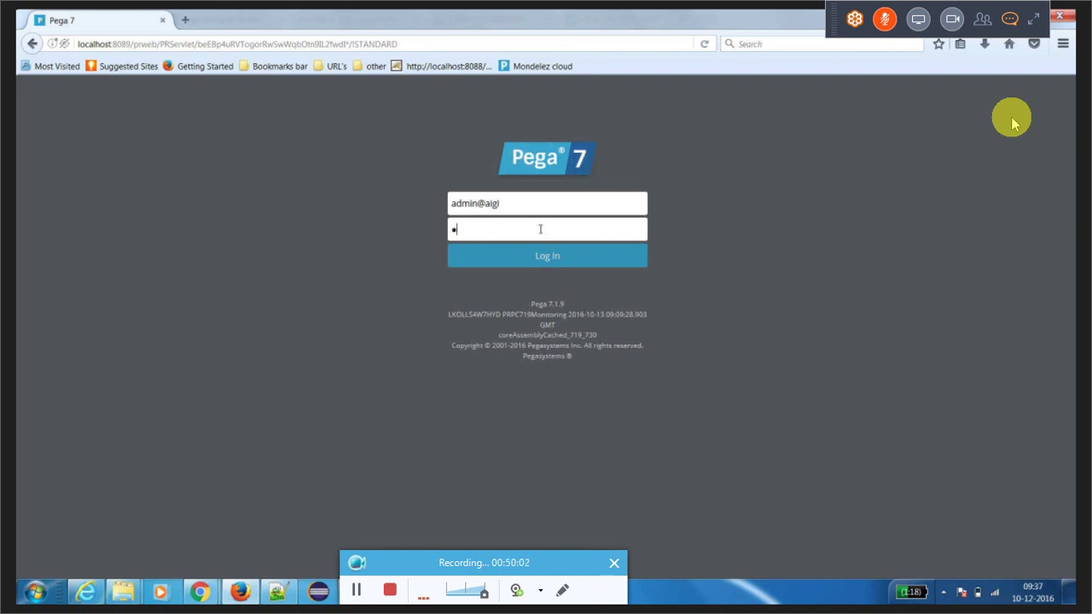
pyautogui.write('ules')
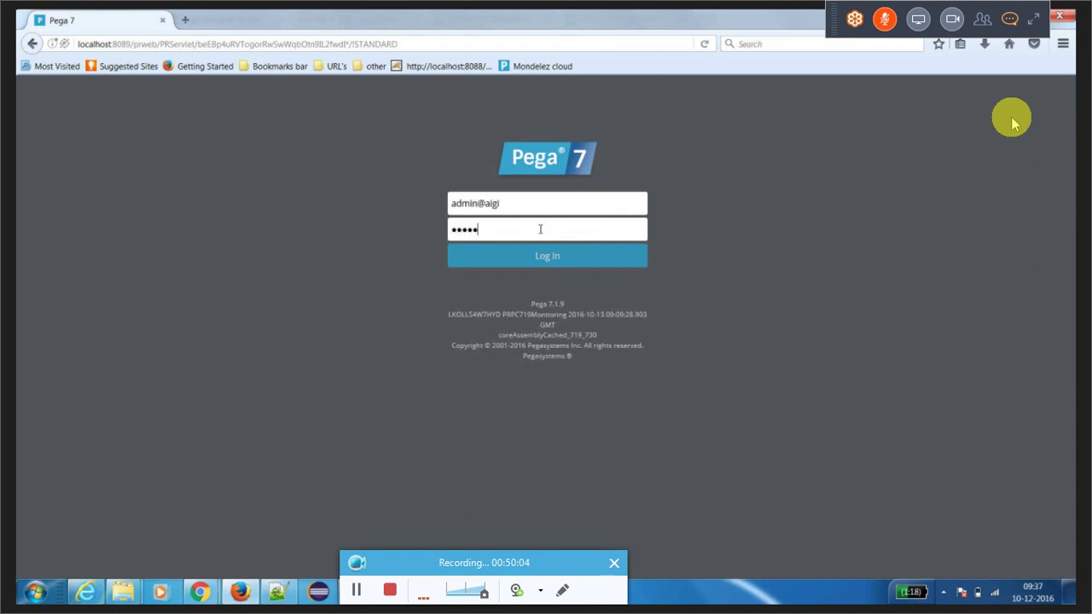
pyautogui.press('Return')
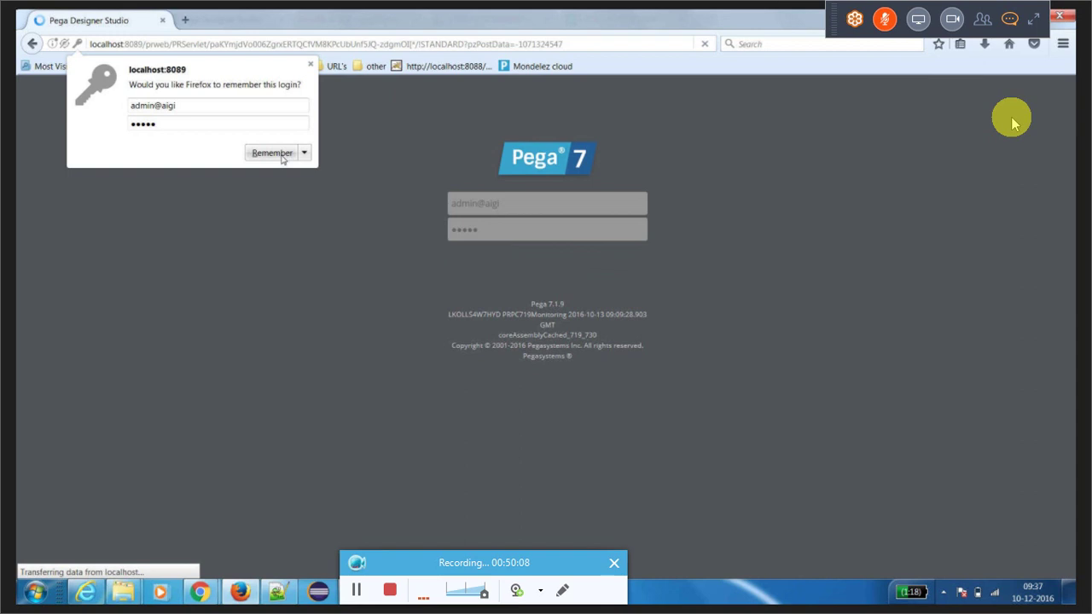
pyautogui.click(272, 154)
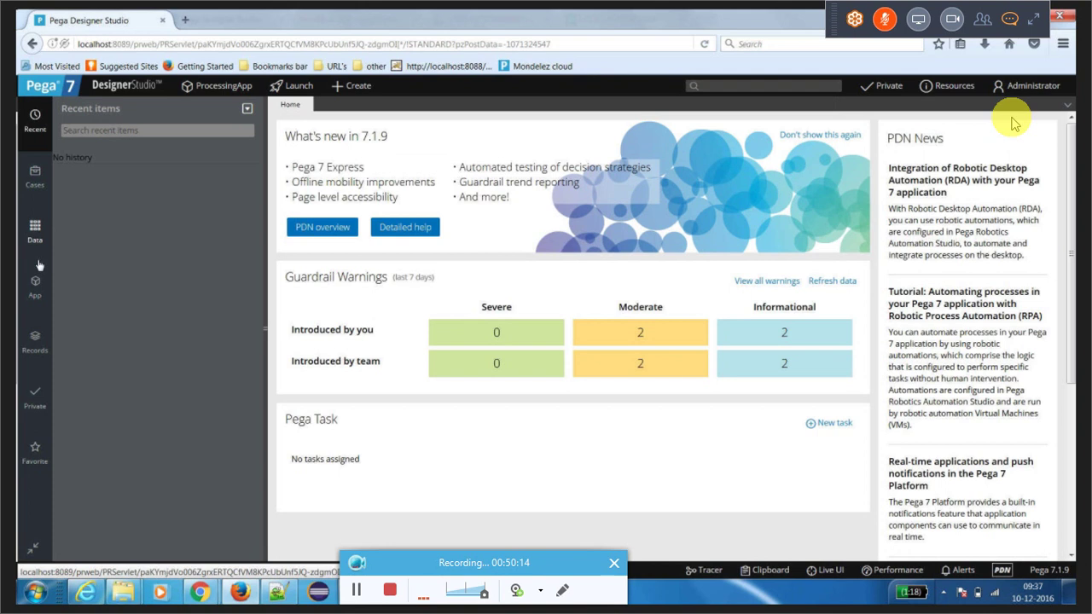
# Step: Open the Application Explorer from App in the left navigation
pyautogui.click(31, 291)
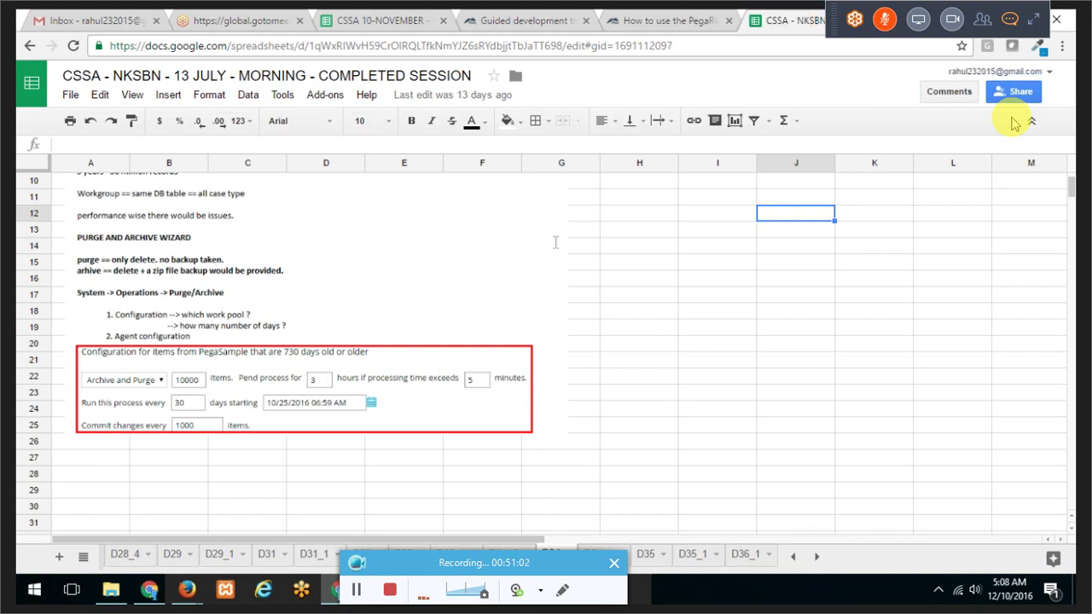
# Step: Open the CSSA 10-NOVEMBER Course Overview sheet and select the Additional Requests cells G2:G10
pyautogui.click(379, 15)
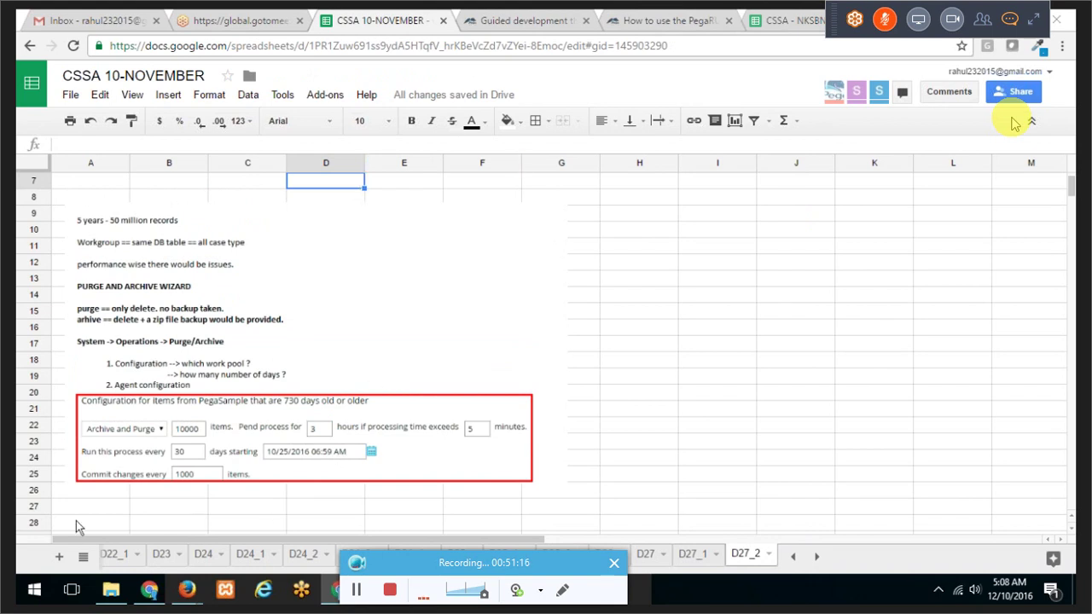
pyautogui.click(82, 557)
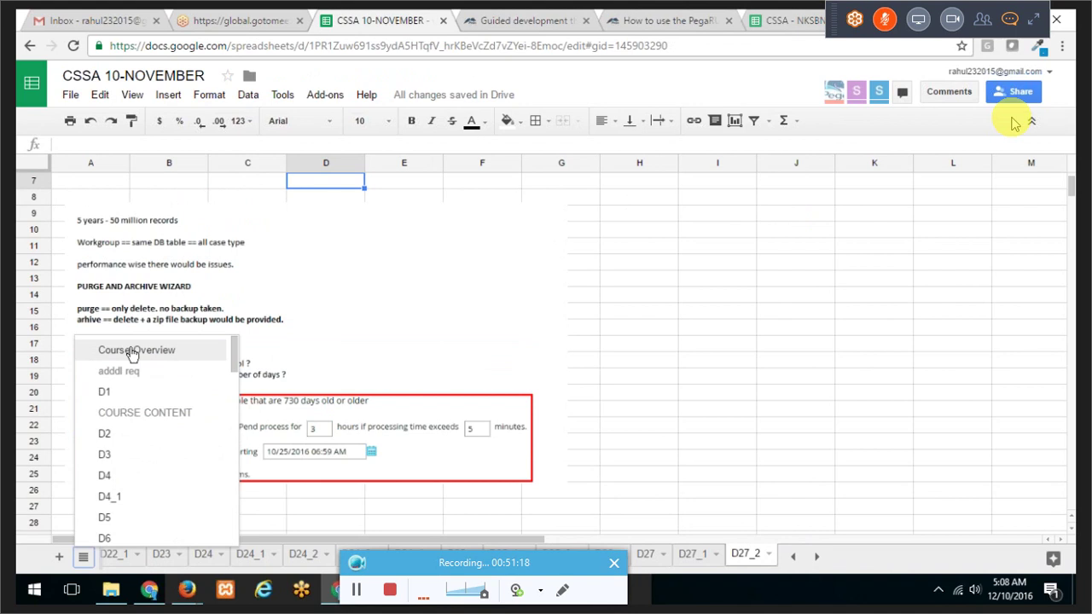
pyautogui.click(171, 348)
pyautogui.scroll(15, 442, 298)
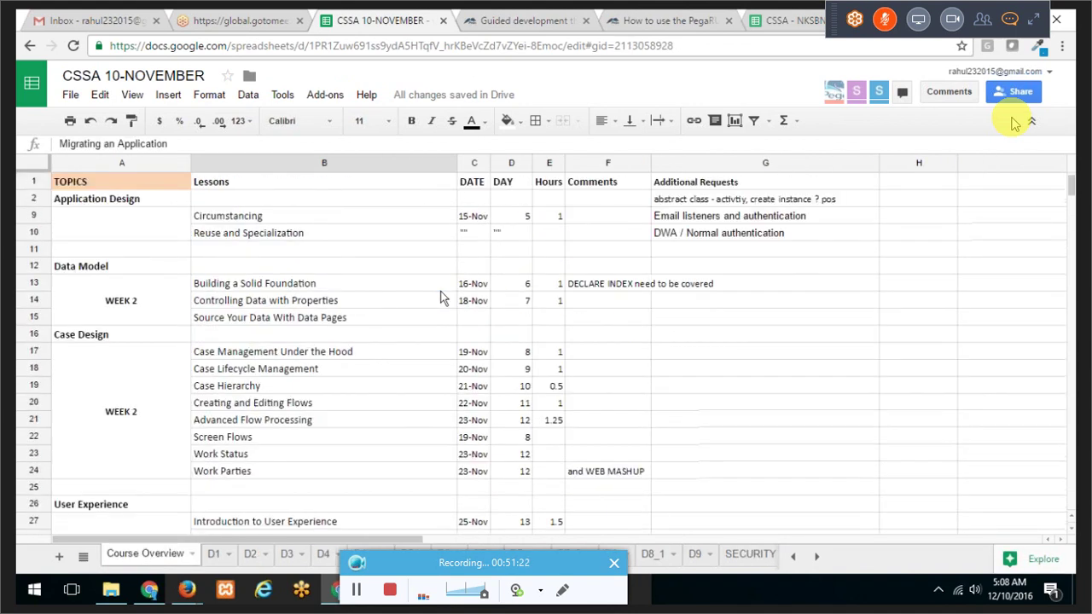
pyautogui.scroll(2, 442, 298)
pyautogui.moveTo(730, 198); pyautogui.dragTo(728, 336)
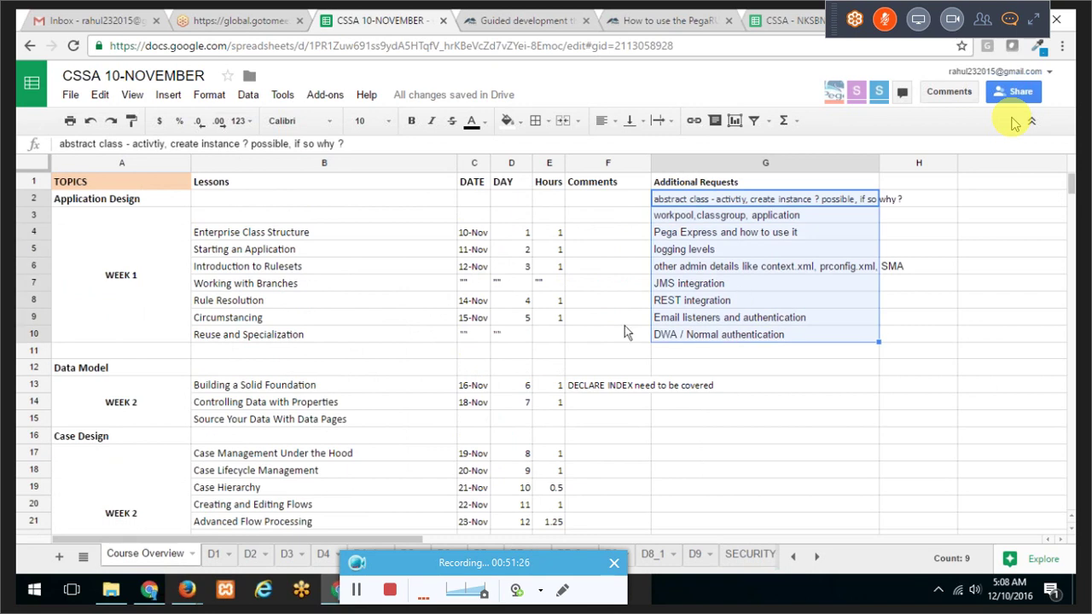
# Step: Enter 'Bulk WO processing' in cell G11 below DWA / Normal authentication
pyautogui.click(578, 245)
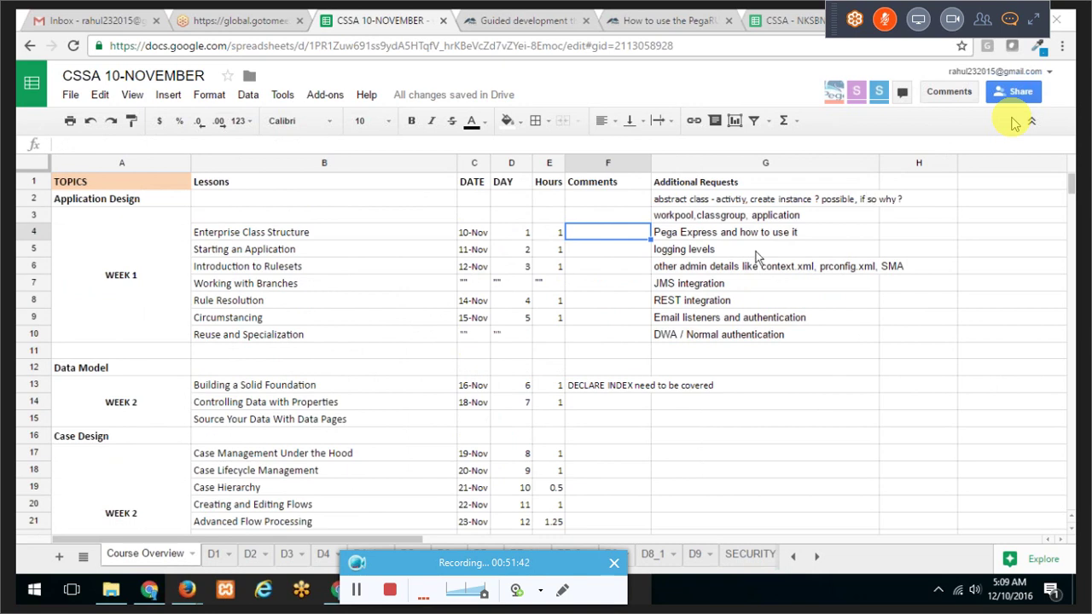
pyautogui.click(676, 349)
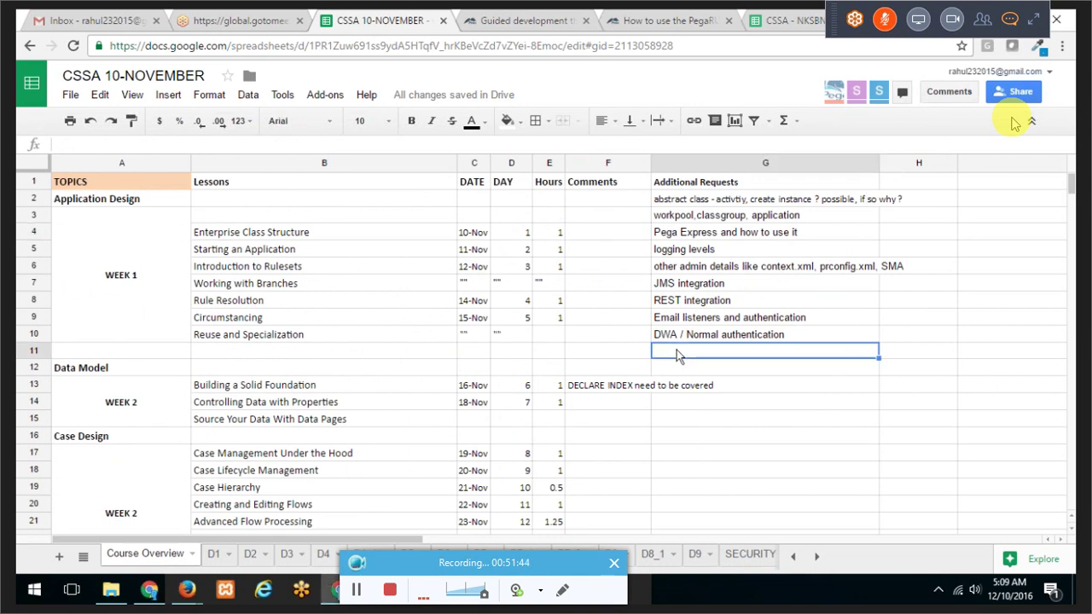
pyautogui.write('BUlk')
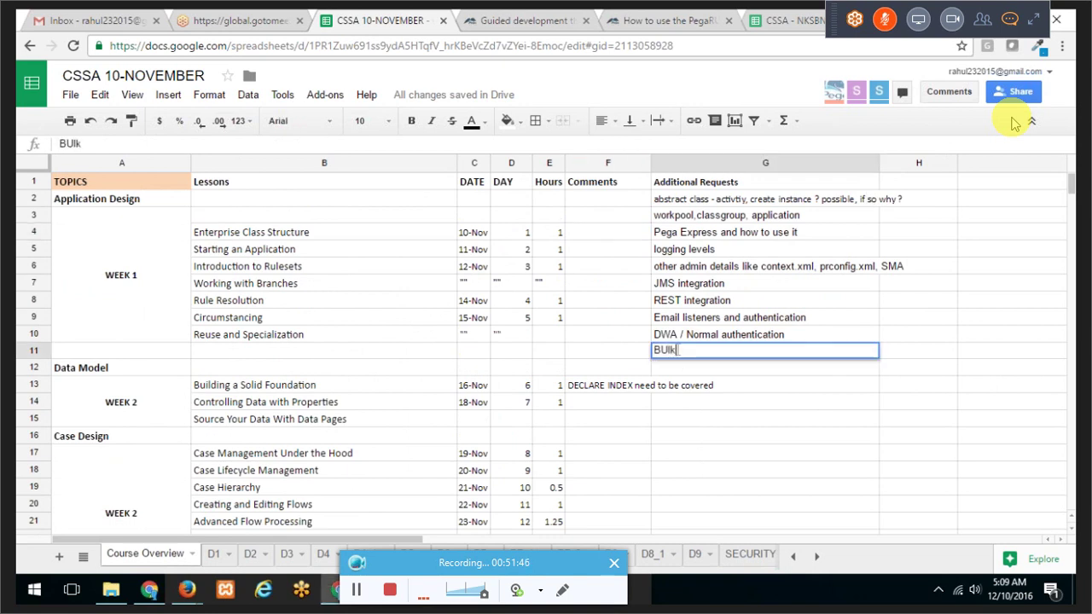
pyautogui.press('BackSpace')
pyautogui.press('BackSpace')
pyautogui.press('BackSpace')
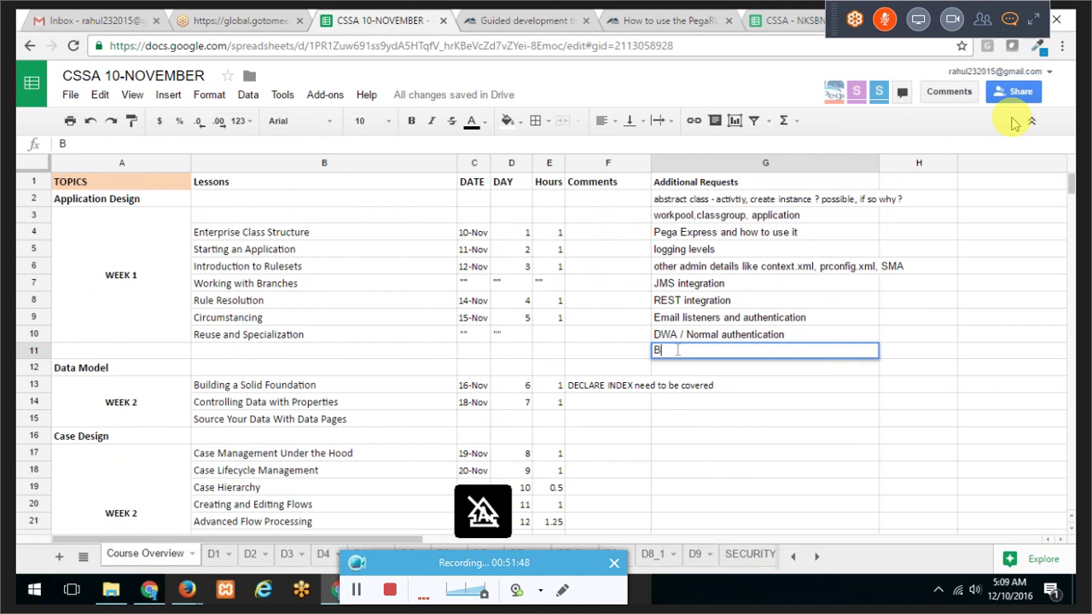
pyautogui.write('ulk')
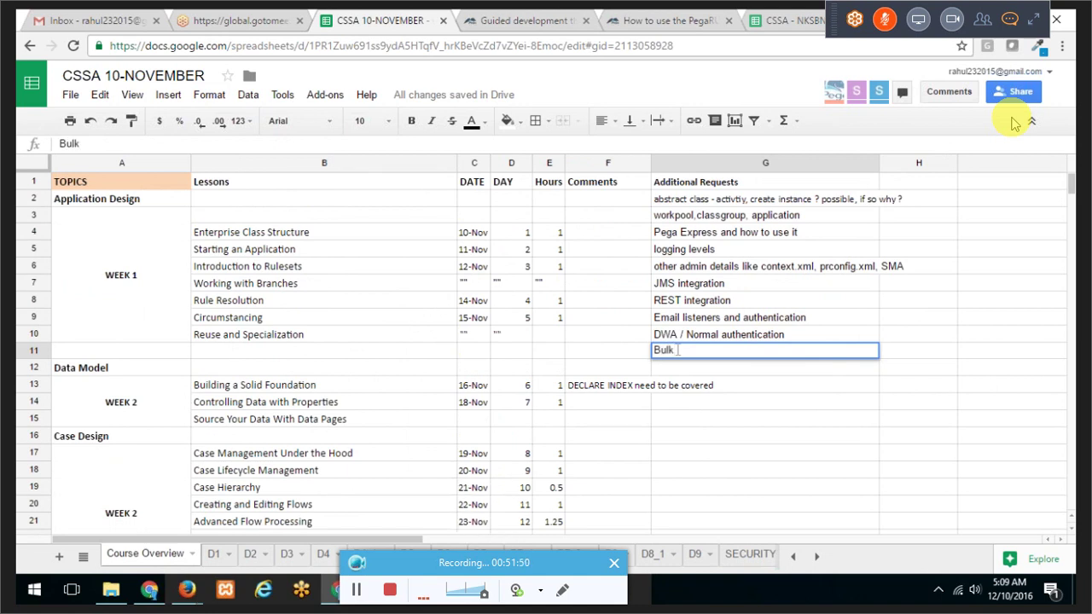
pyautogui.write(' WO processing')
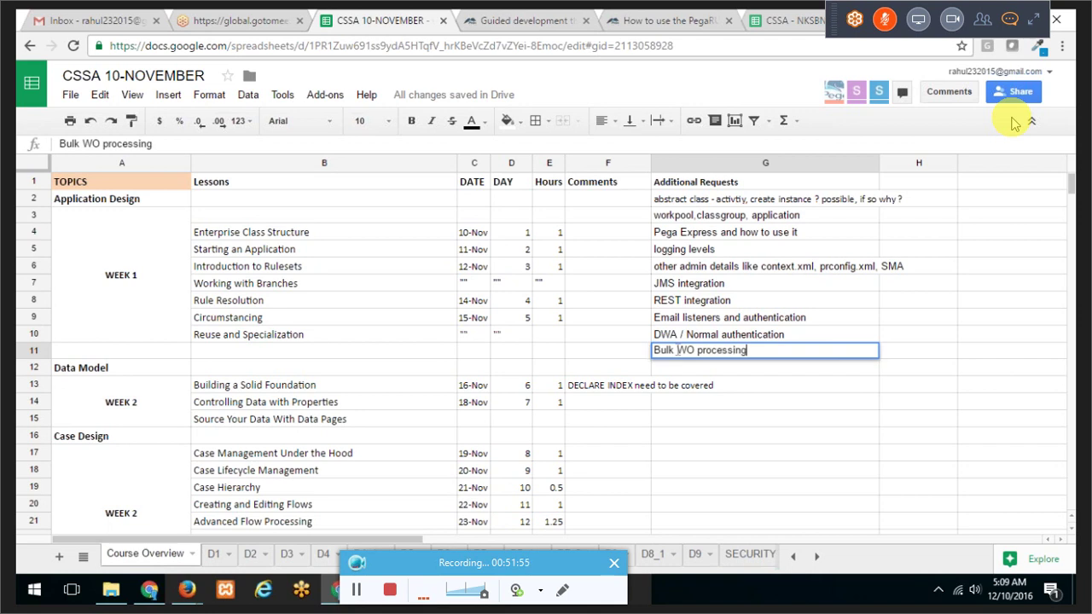
pyautogui.press('Return')
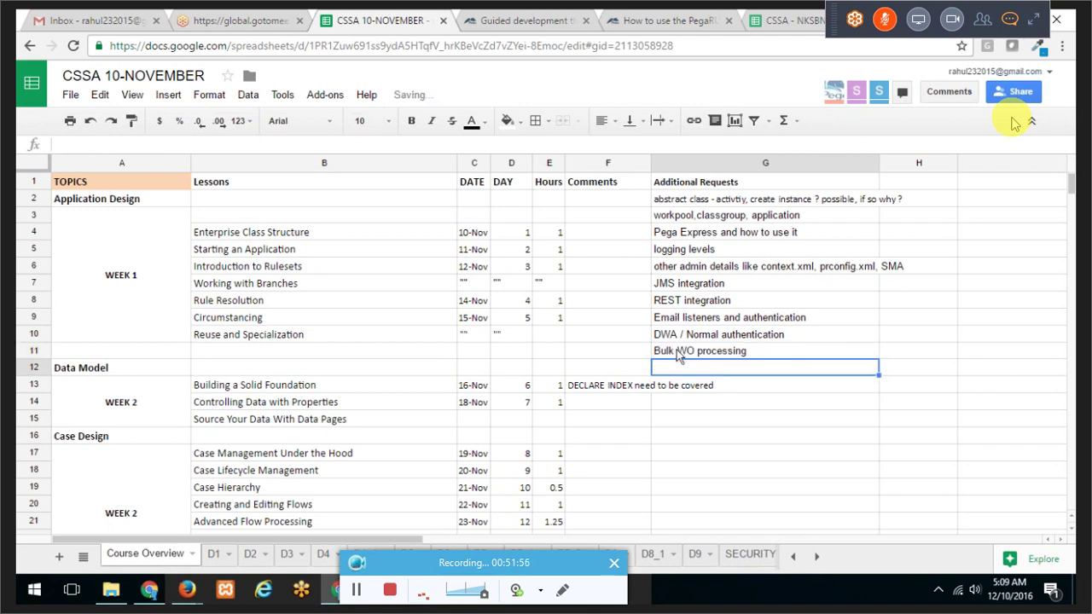